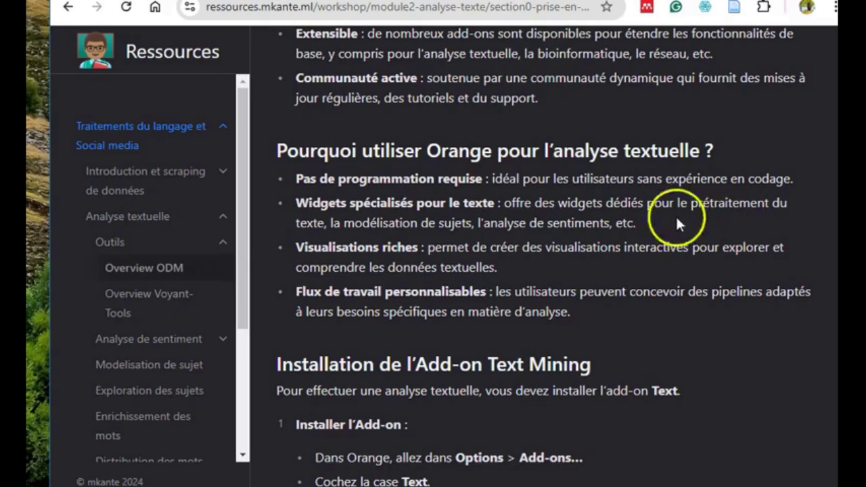
# Step: Read the Overview ODM page's sections on why to use Orange for text analysis and how to install the Text add-on
pyautogui.scroll(-1, 510, 242)
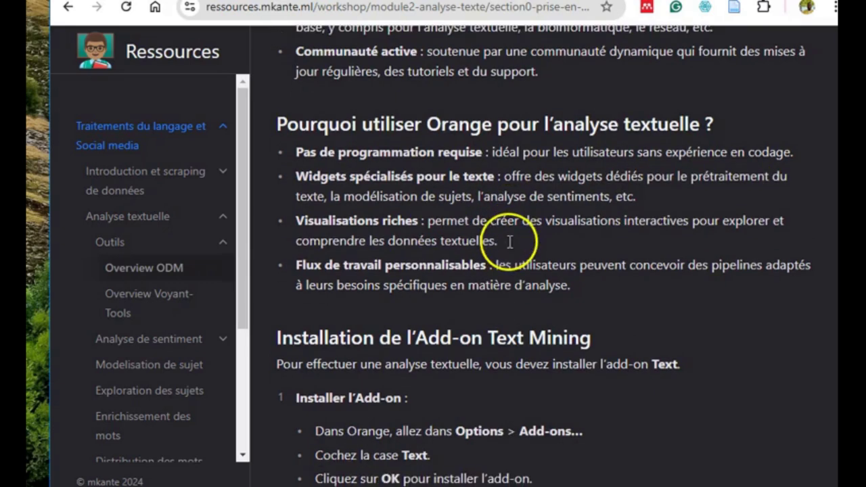
pyautogui.scroll(-1, 508, 240)
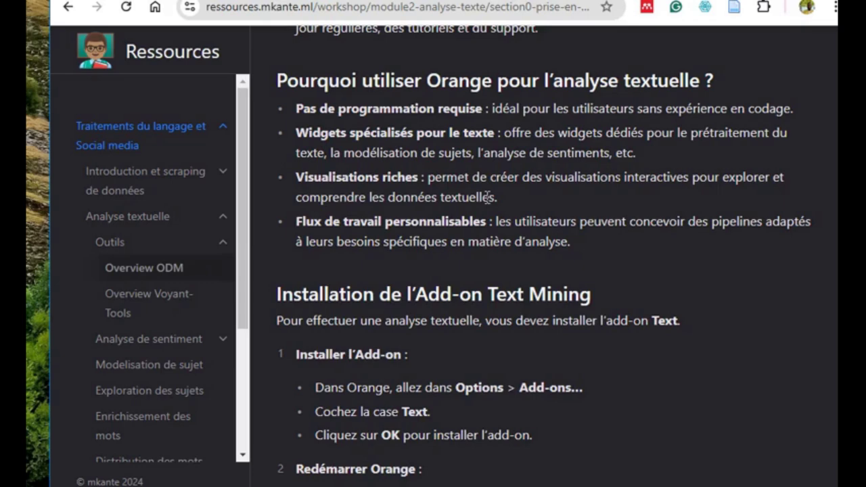
pyautogui.scroll(-1, 487, 197)
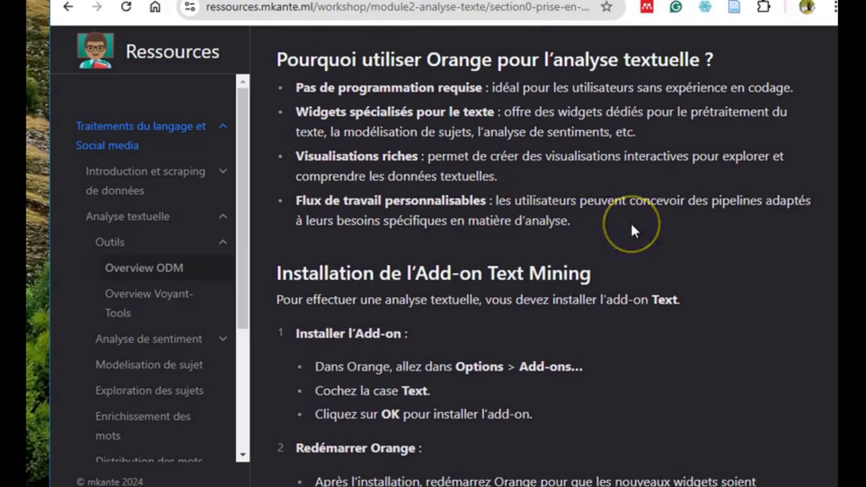
pyautogui.scroll(-1, 631, 226)
pyautogui.scroll(-1, 630, 230)
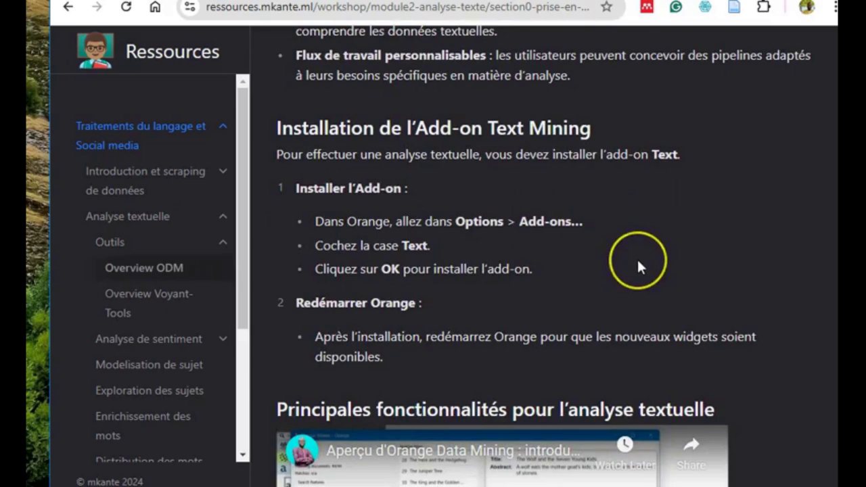
pyautogui.scroll(-1, 638, 266)
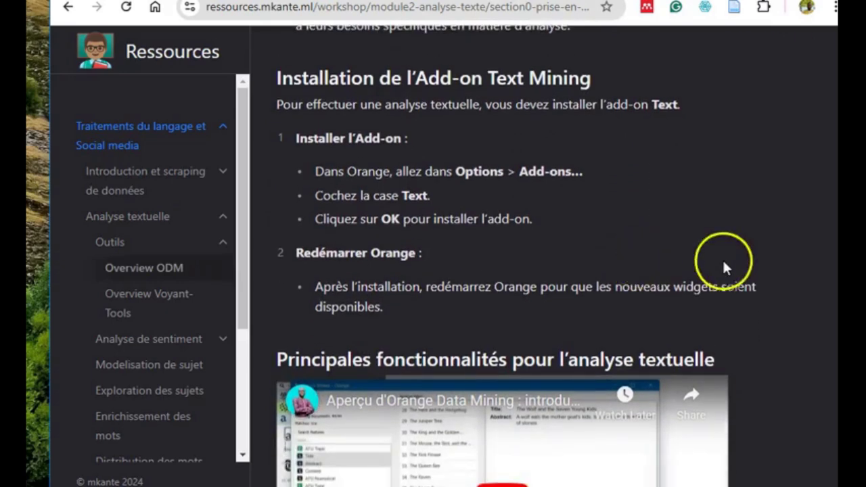
pyautogui.scroll(-2, 723, 264)
pyautogui.scroll(-1, 792, 261)
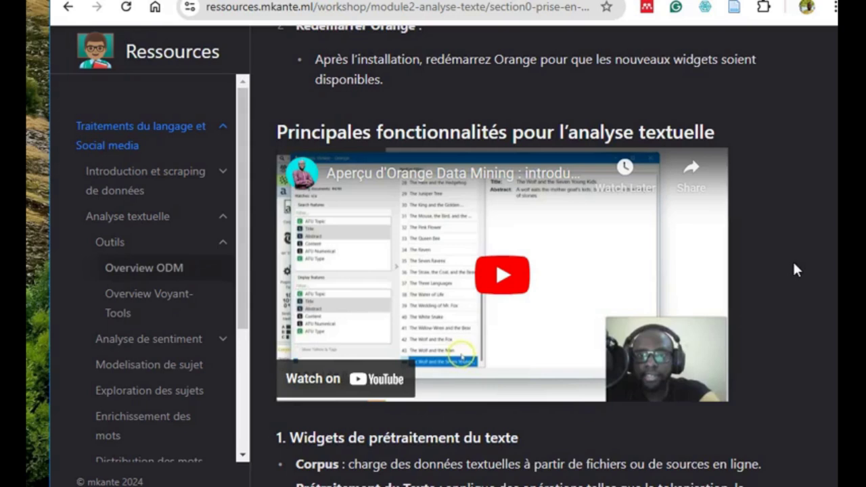
# Step: Review the preprocessing, analysis and visualisation widget descriptions on the Overview ODM page, including Bag of Words and Word Cloud
pyautogui.scroll(-3, 794, 269)
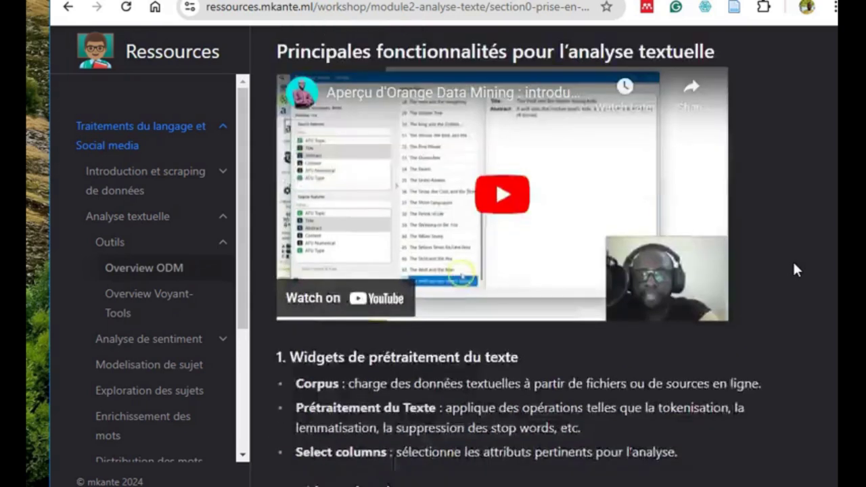
pyautogui.scroll(-1, 725, 266)
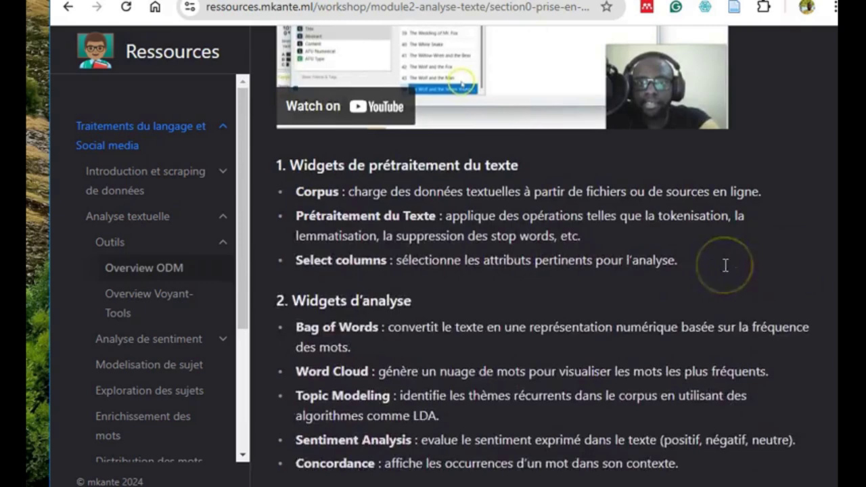
pyautogui.scroll(-1, 725, 265)
pyautogui.scroll(-1, 724, 266)
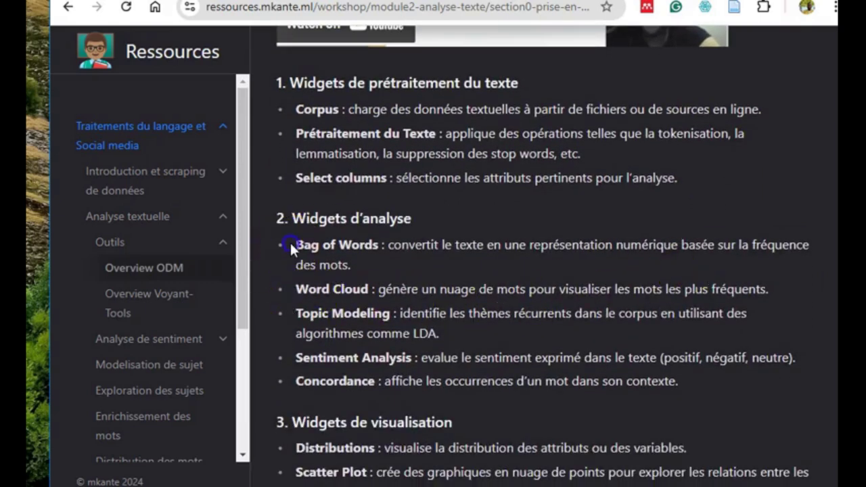
pyautogui.moveTo(293, 245); pyautogui.dragTo(372, 248)
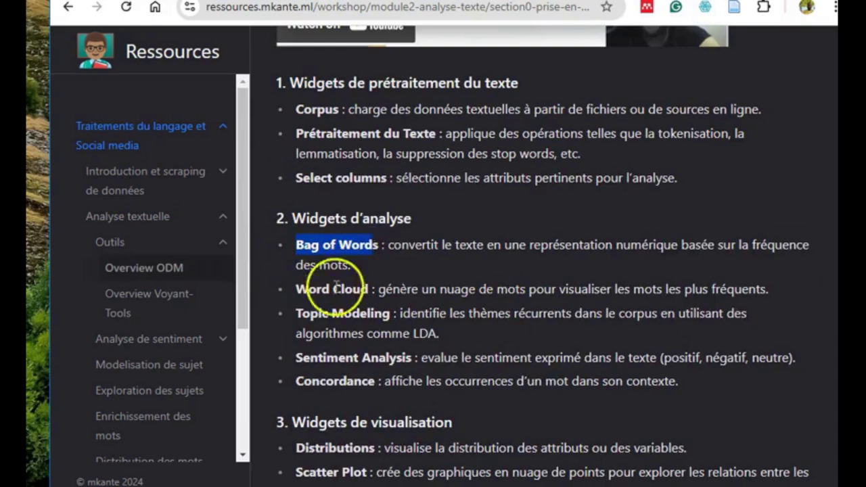
pyautogui.moveTo(295, 289); pyautogui.dragTo(368, 289)
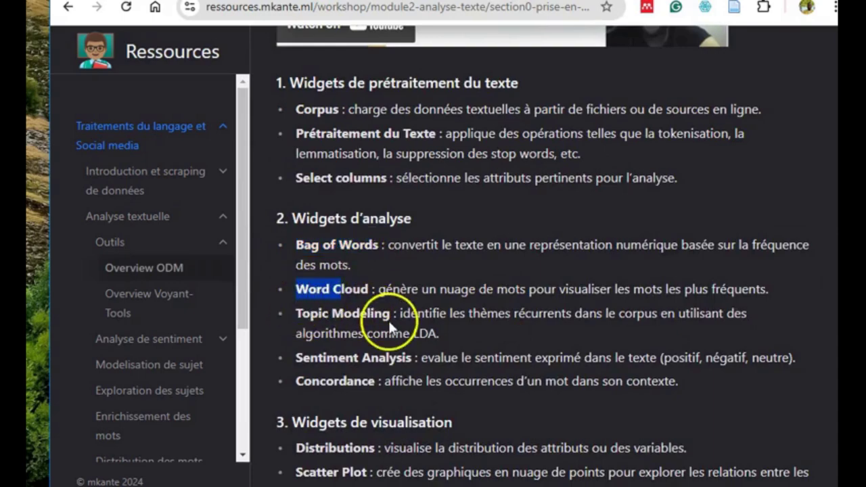
pyautogui.scroll(-1, 388, 320)
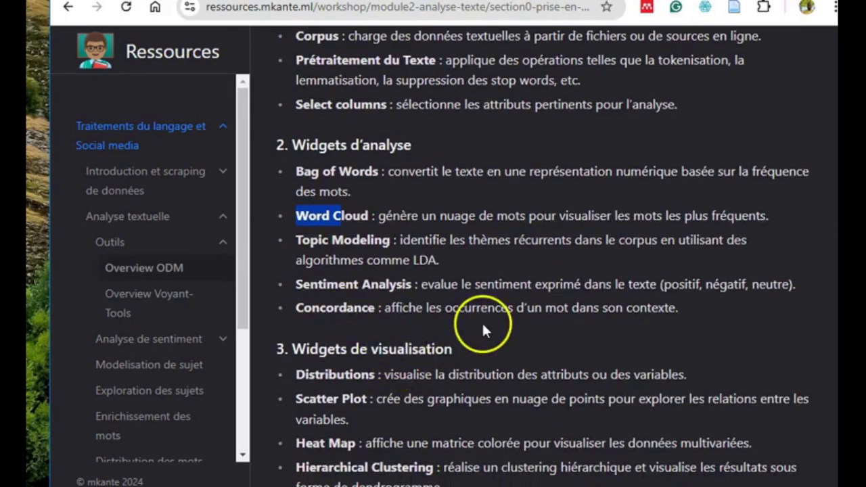
pyautogui.scroll(-2, 481, 322)
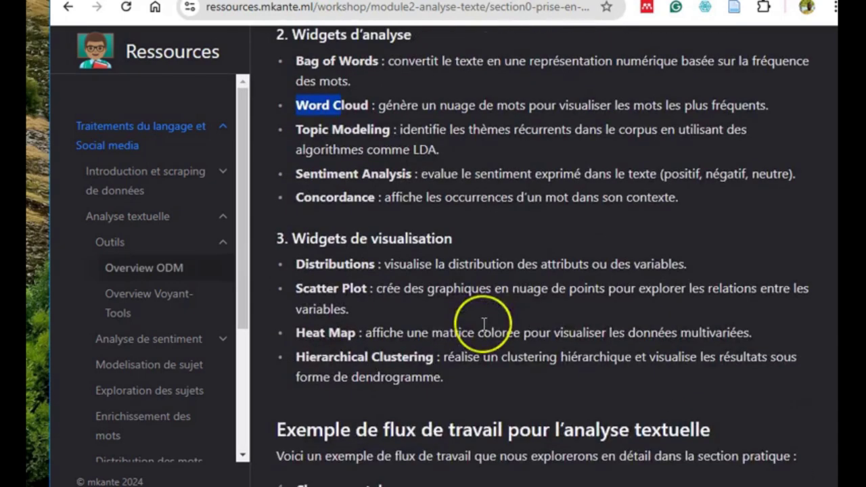
pyautogui.click(350, 256)
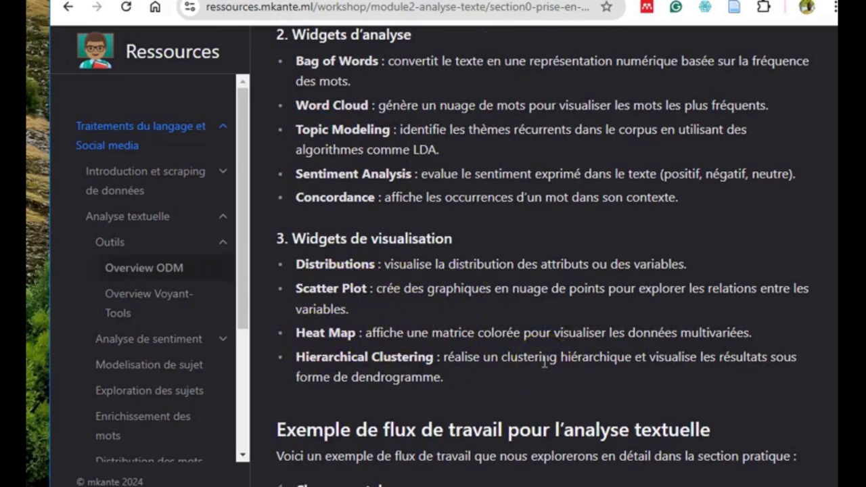
pyautogui.scroll(-2, 544, 362)
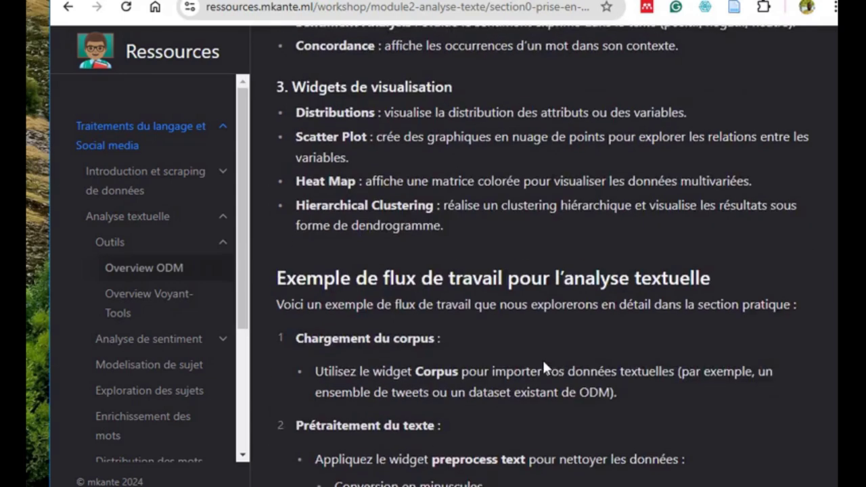
pyautogui.scroll(8, 542, 359)
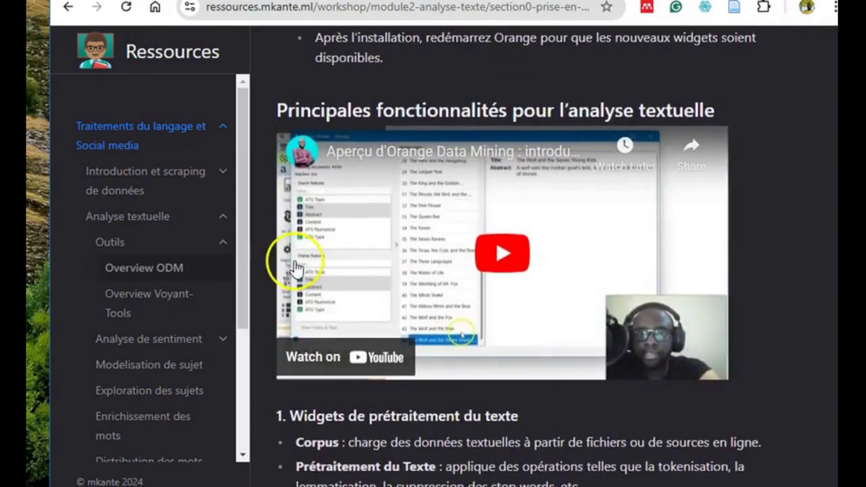
pyautogui.scroll(-2, 446, 305)
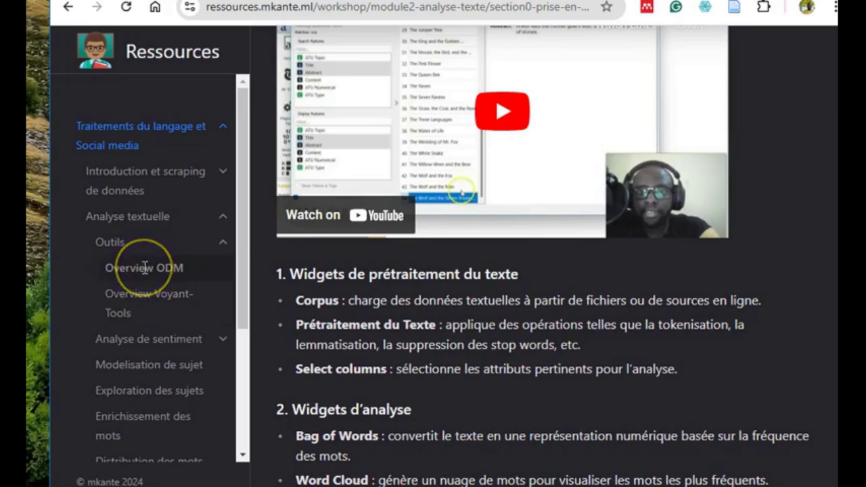
# Step: Open the Analyse de sentiment page and read through its objectives, definition, methods and Orange workflow steps
pyautogui.scroll(-1, 129, 309)
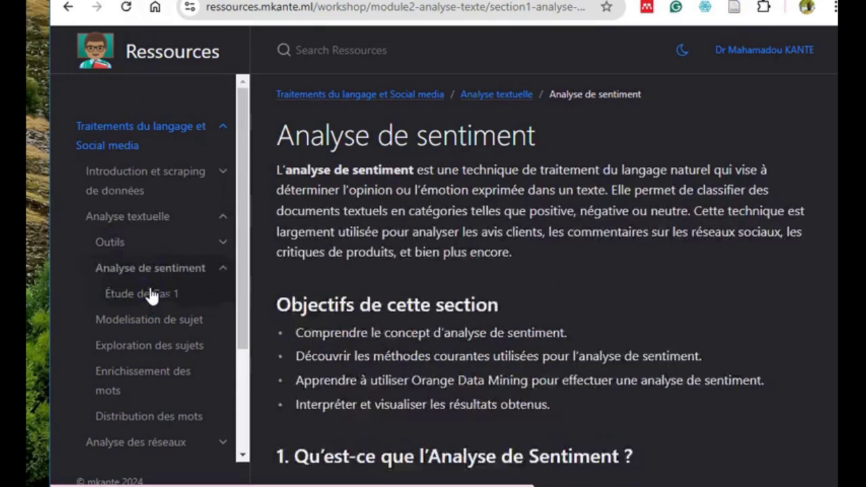
pyautogui.click(414, 265)
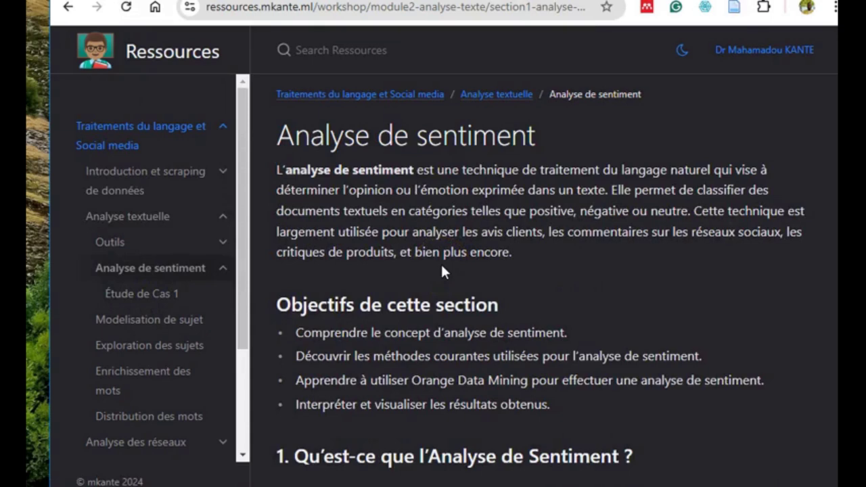
pyautogui.scroll(-3, 441, 262)
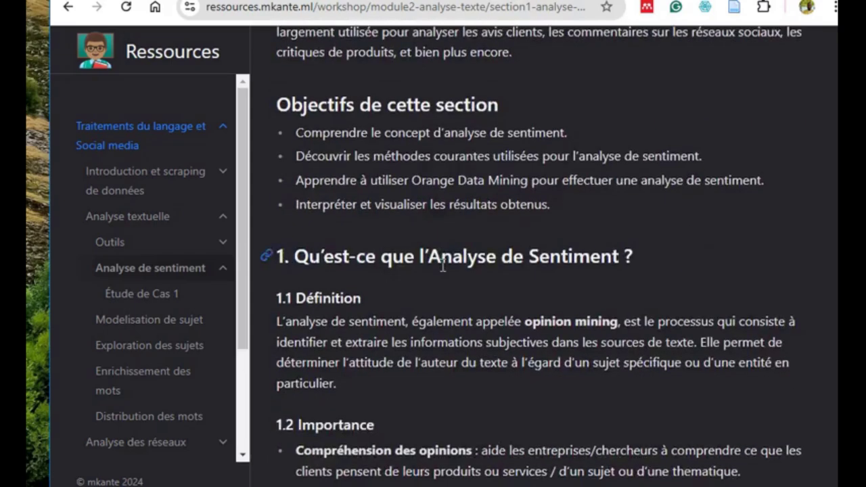
pyautogui.scroll(-4, 443, 266)
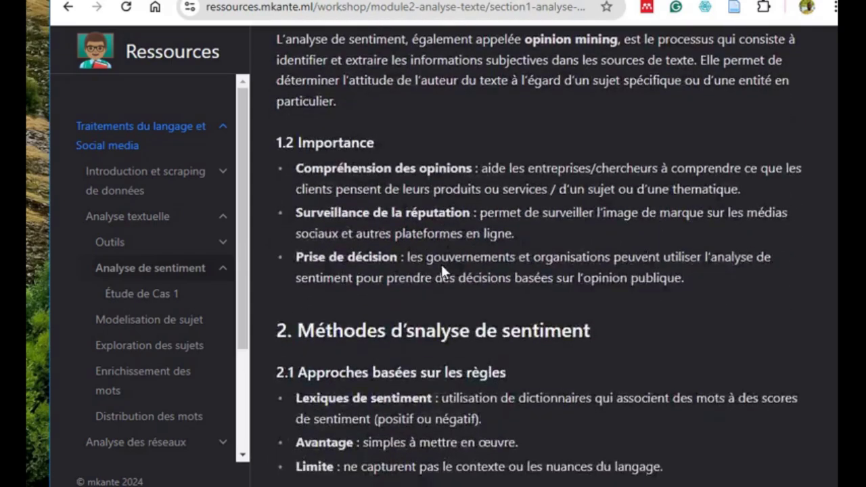
pyautogui.scroll(-12, 441, 264)
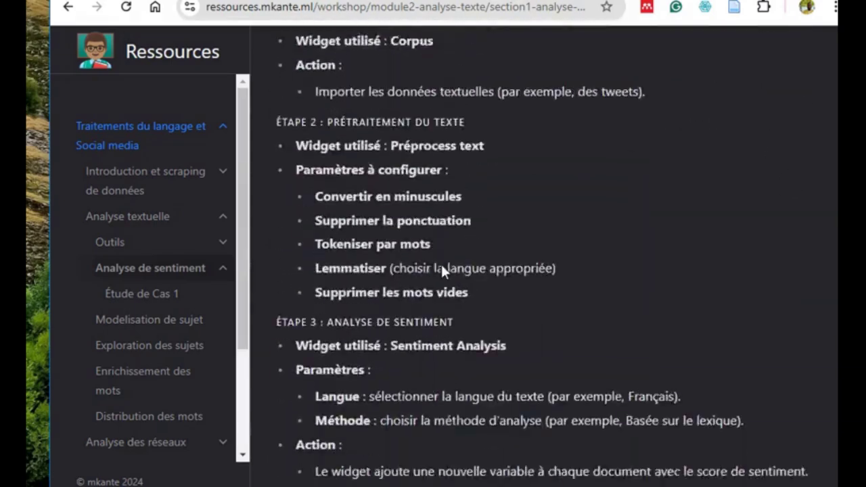
pyautogui.scroll(-6, 440, 263)
pyautogui.scroll(6, 554, 217)
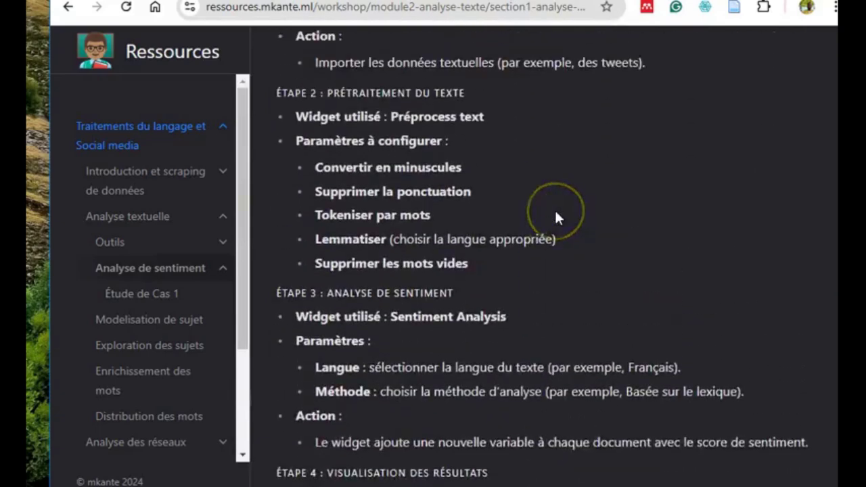
pyautogui.scroll(2, 555, 217)
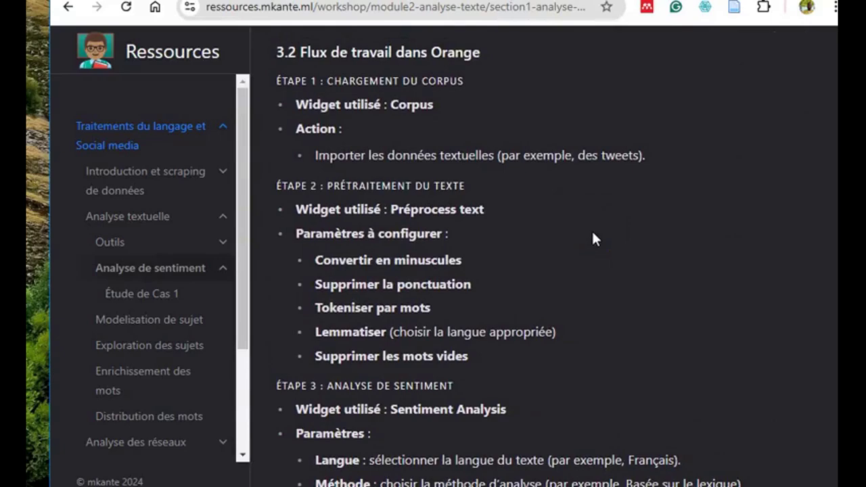
pyautogui.scroll(15, 592, 193)
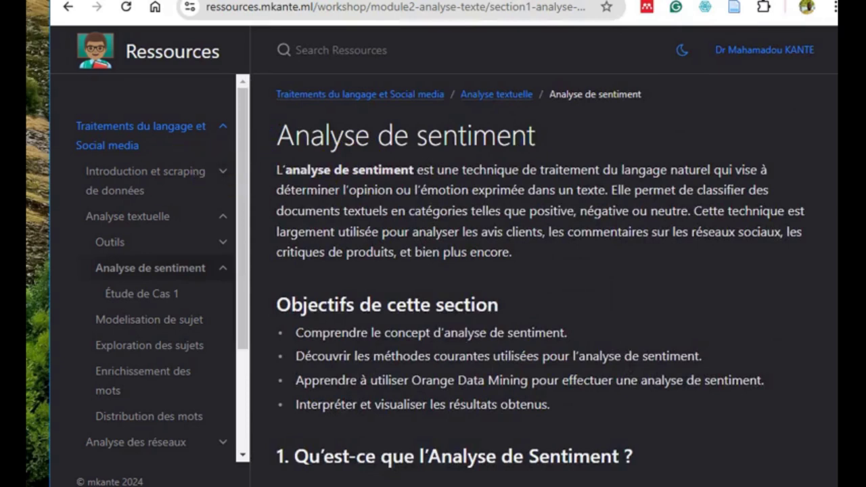
# Step: Switch to Orange and move and resize its window over the browser so the widget toolbox and empty canvas fit on screen
pyautogui.moveTo(1, 9); pyautogui.dragTo(26, 8)
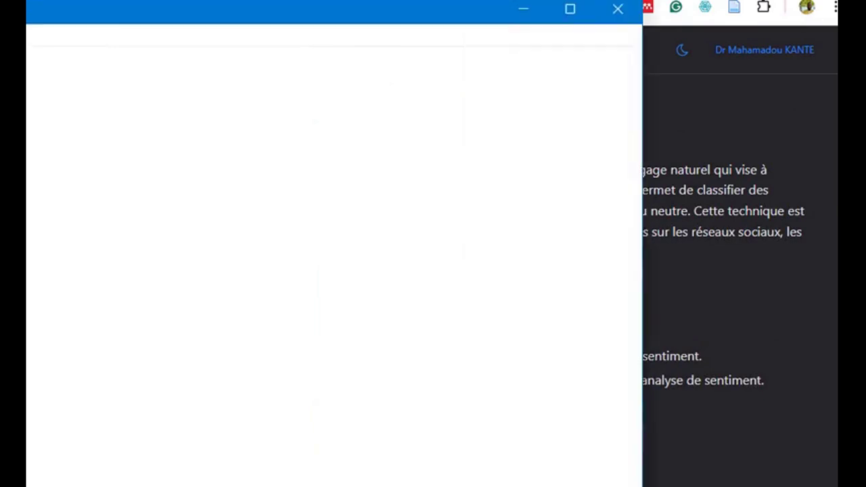
pyautogui.moveTo(101, 20); pyautogui.dragTo(1, 135)
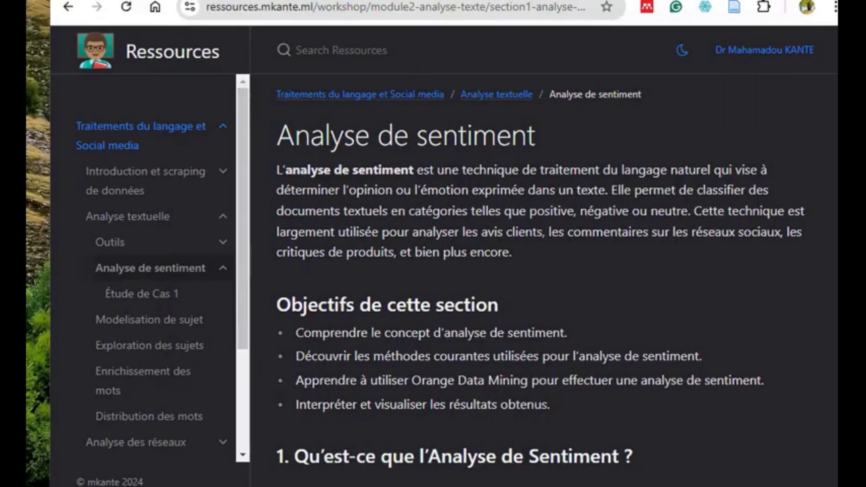
pyautogui.moveTo(1, 10); pyautogui.dragTo(370, 73)
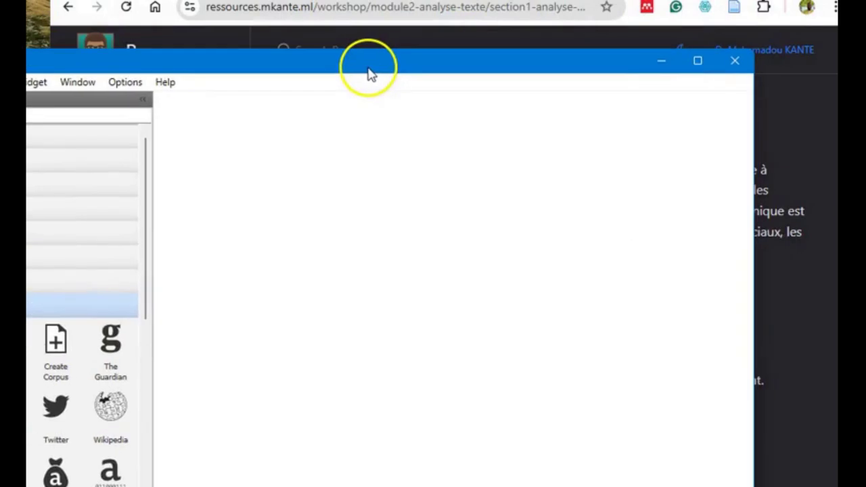
pyautogui.moveTo(753, 210); pyautogui.dragTo(785, 209)
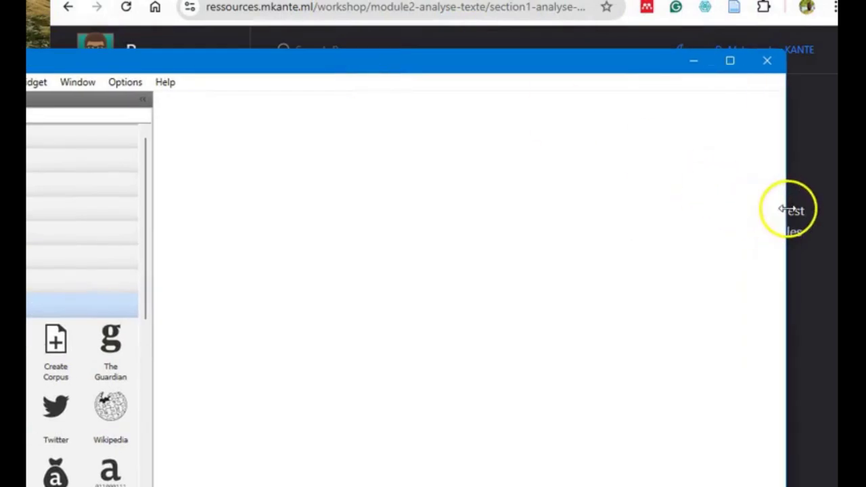
pyautogui.moveTo(340, 74); pyautogui.dragTo(490, 48)
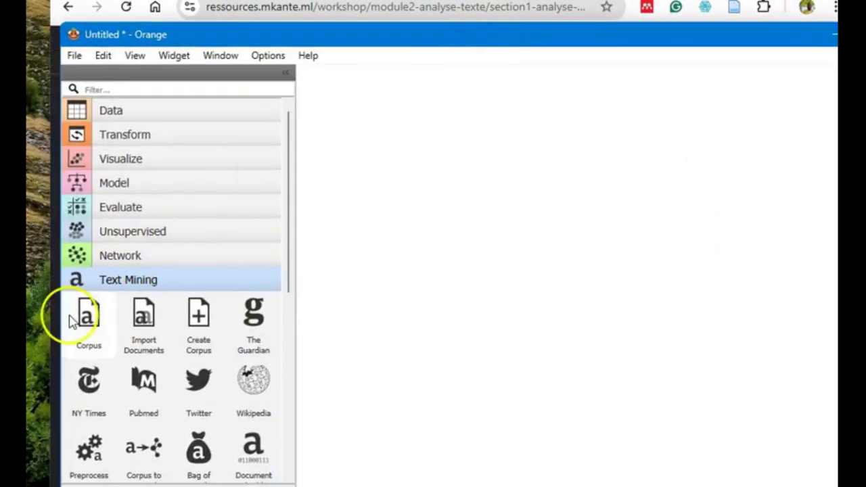
pyautogui.moveTo(61, 313); pyautogui.dragTo(108, 309)
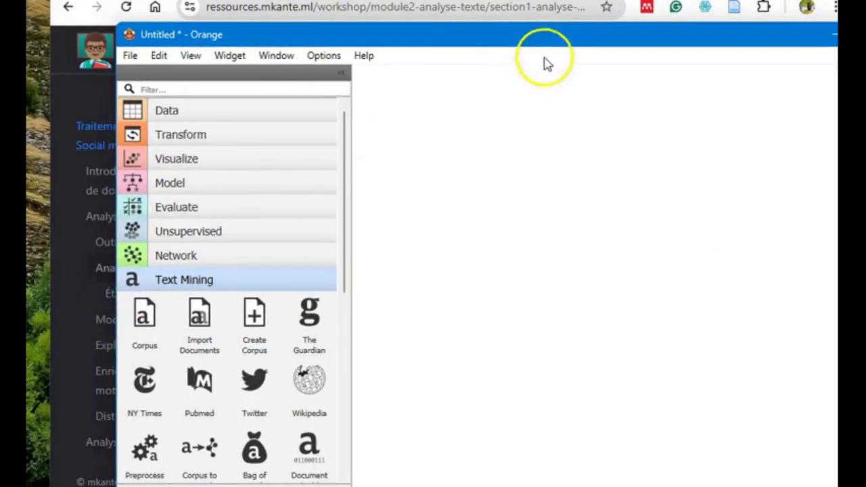
pyautogui.moveTo(543, 43); pyautogui.dragTo(468, 34)
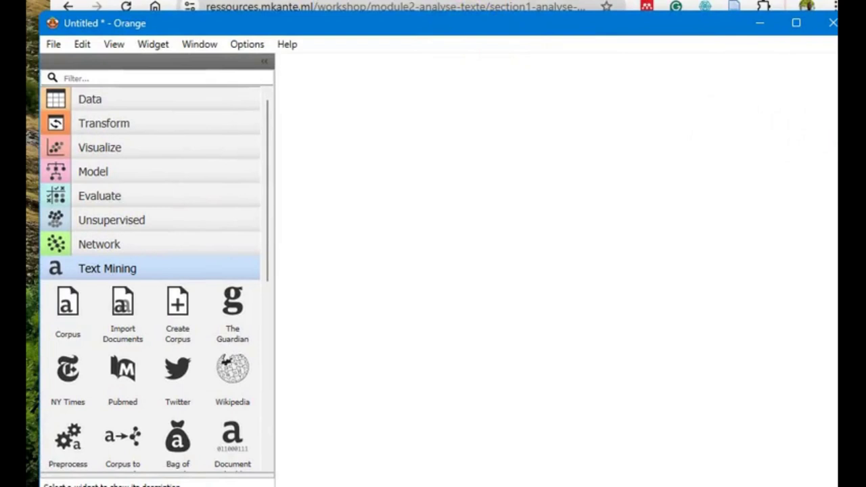
pyautogui.moveTo(590, 37); pyautogui.dragTo(545, 37)
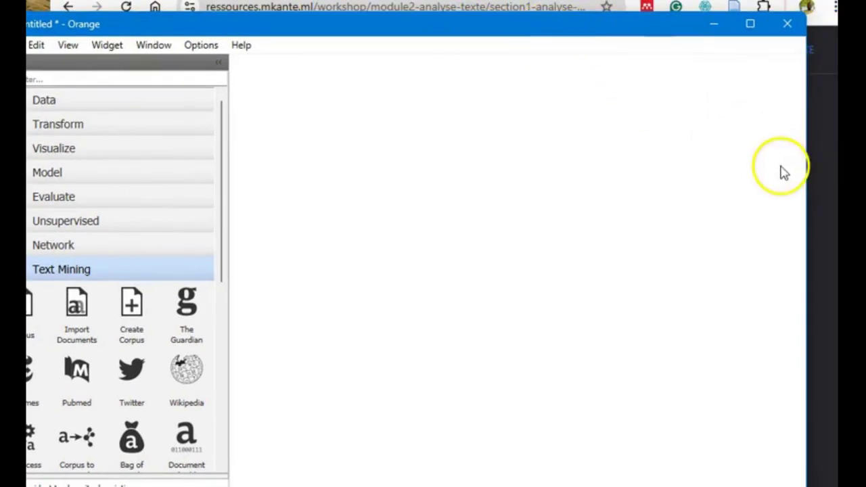
pyautogui.moveTo(805, 183); pyautogui.dragTo(781, 183)
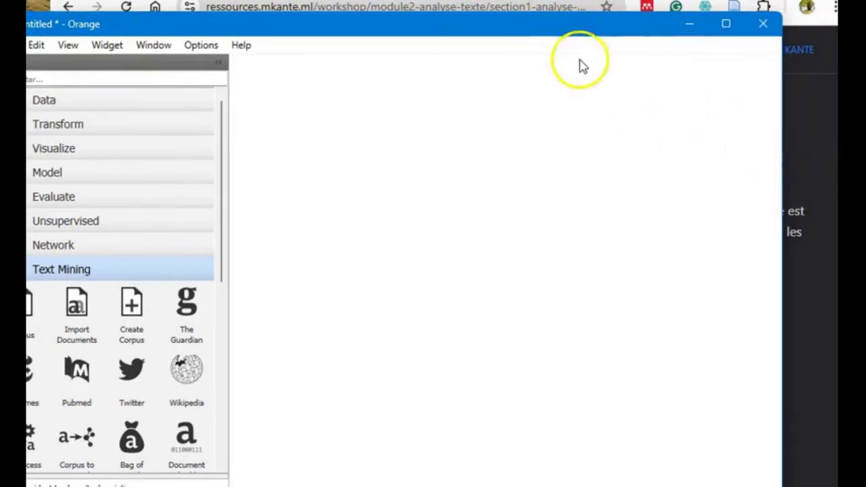
pyautogui.moveTo(534, 29); pyautogui.dragTo(585, 26)
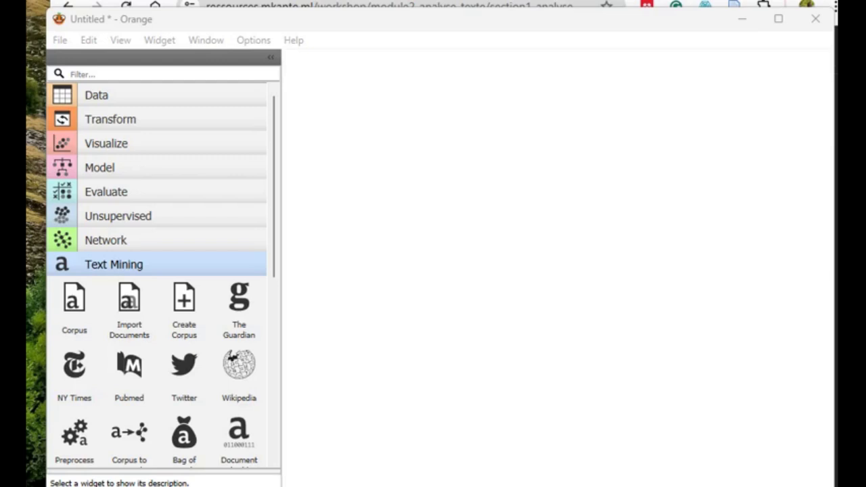
# Step: Switch to Harzing's Publish or Perish and resize and move its window so the search list and panes fit on screen
pyautogui.moveTo(27, 22); pyautogui.dragTo(425, 27)
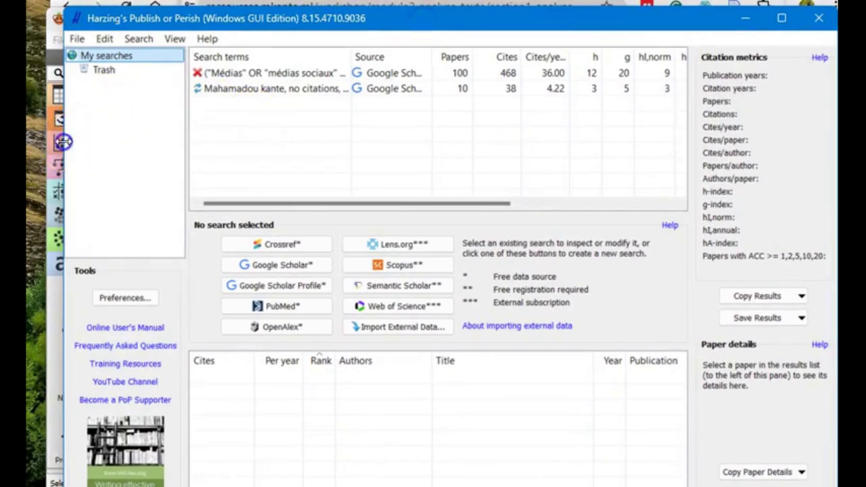
pyautogui.moveTo(64, 142); pyautogui.dragTo(55, 142)
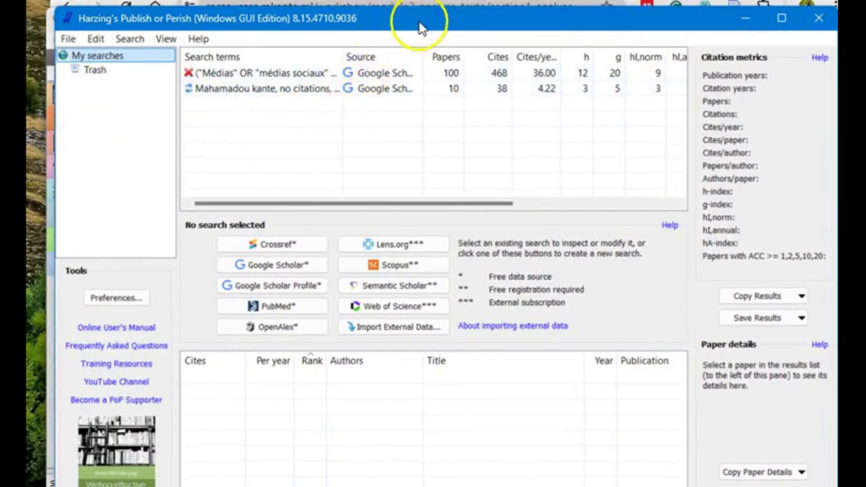
pyautogui.moveTo(421, 23); pyautogui.dragTo(419, 17)
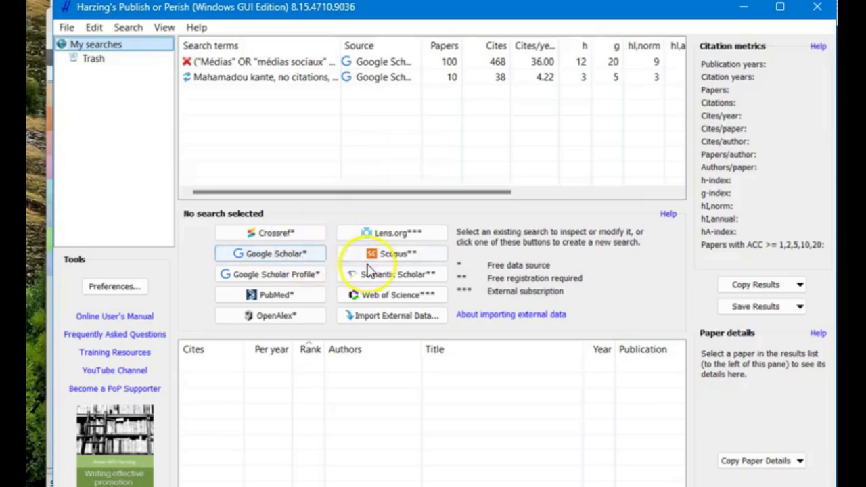
# Step: Create a Google Scholar Profile search, inspect its profile name and ID fields, and open and dismiss the profile finder
pyautogui.click(284, 274)
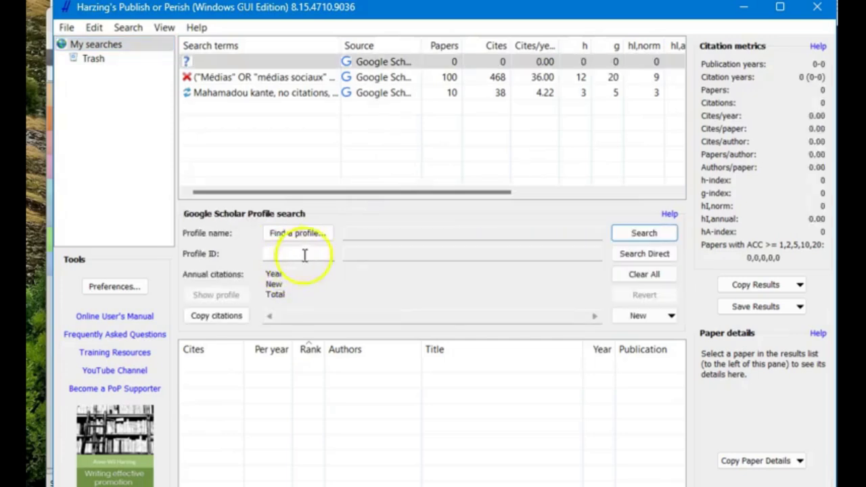
pyautogui.click(354, 234)
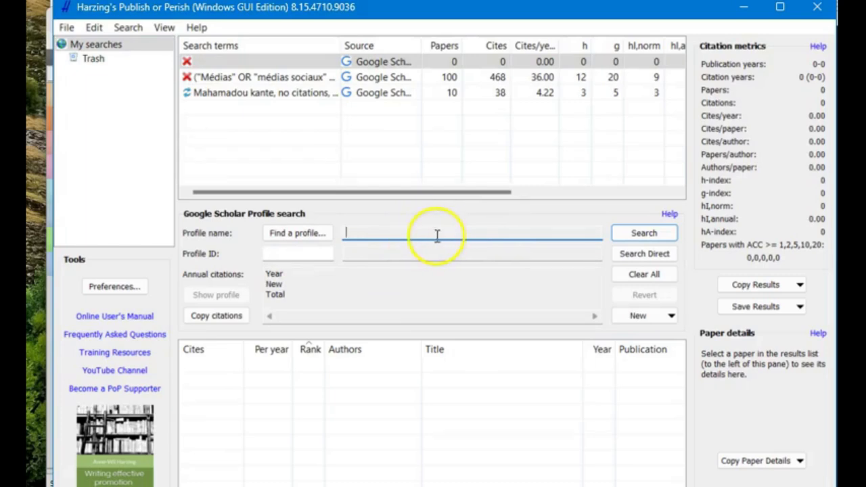
pyautogui.click(304, 253)
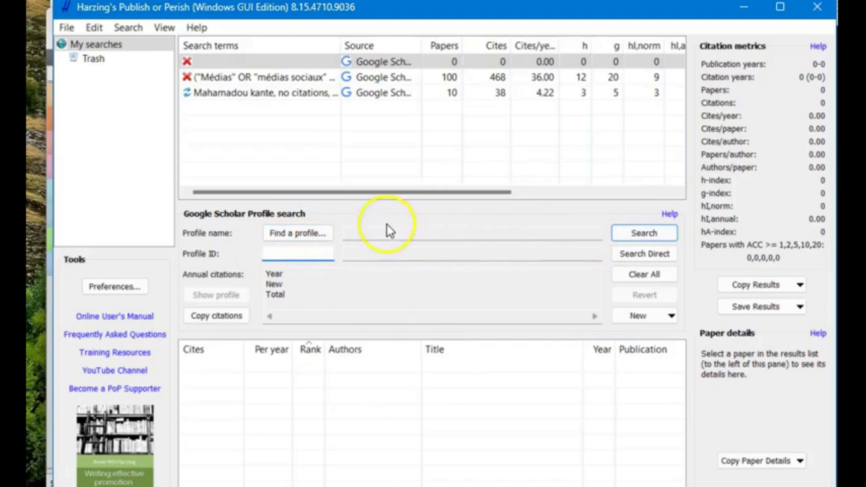
pyautogui.click(310, 233)
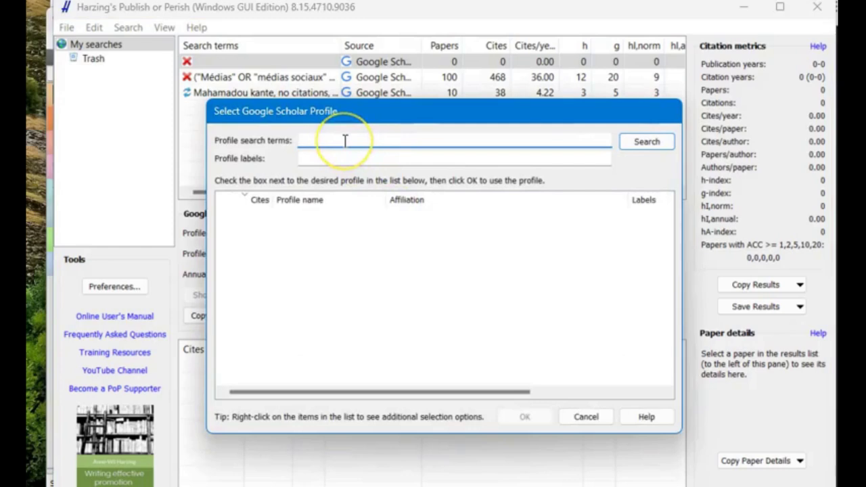
pyautogui.click(584, 416)
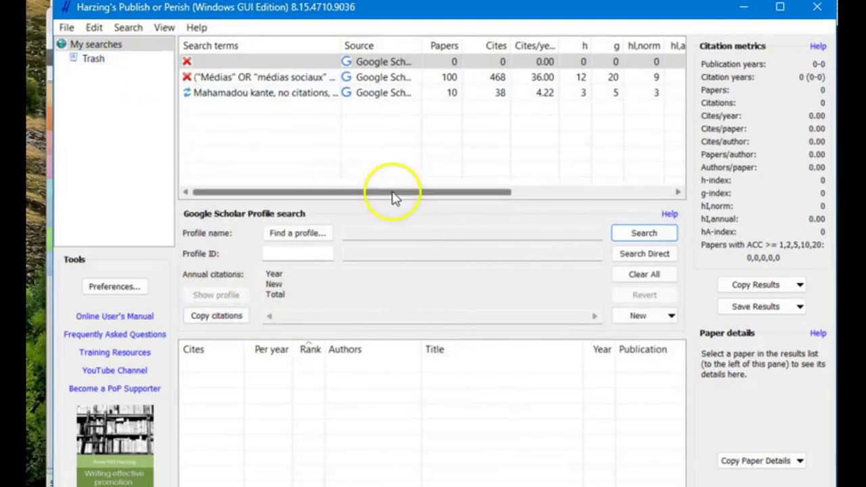
# Step: Open the saved "Médias" OR "médias sociaux" search and copy its entire keyword query
pyautogui.click(252, 77)
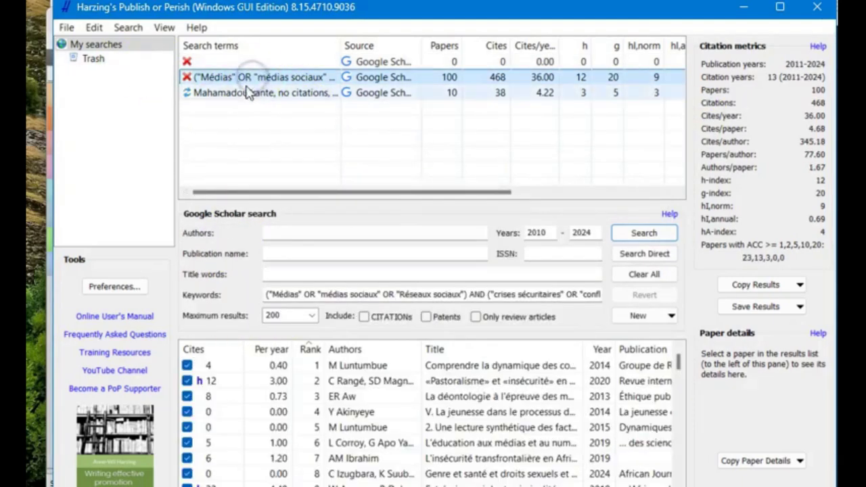
pyautogui.doubleClick(310, 295)
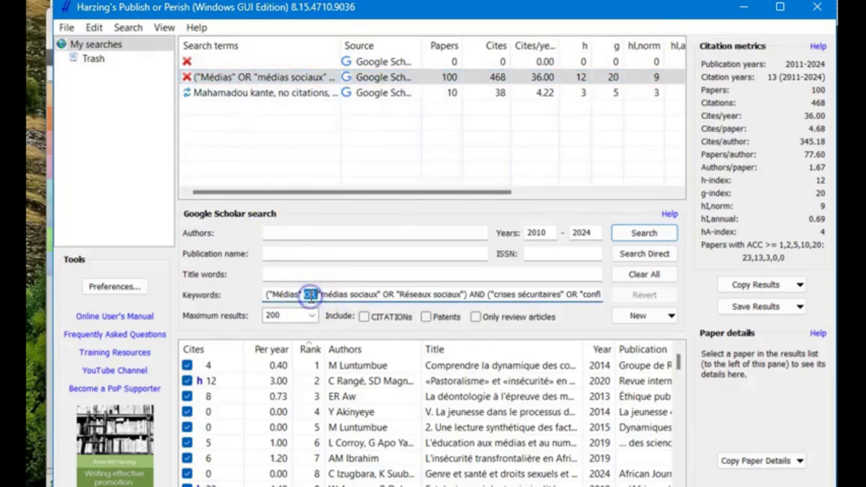
pyautogui.hotkey('ctrl', 'a')
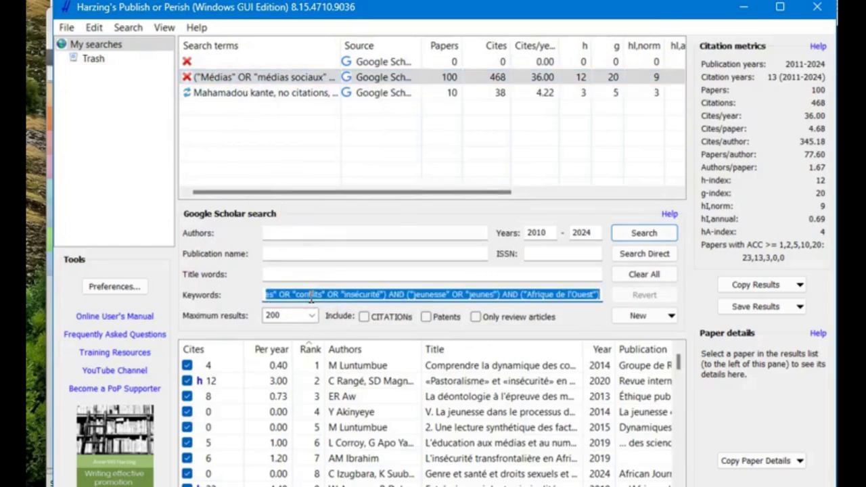
# Step: Delete the empty profile search and create a new Google Scholar search with the copied query as its keywords
pyautogui.click(239, 62)
pyautogui.press('Delete')
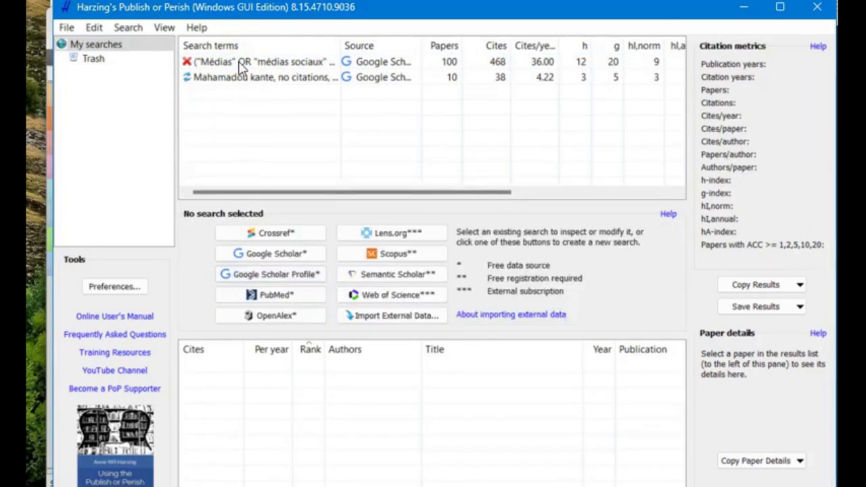
pyautogui.click(244, 253)
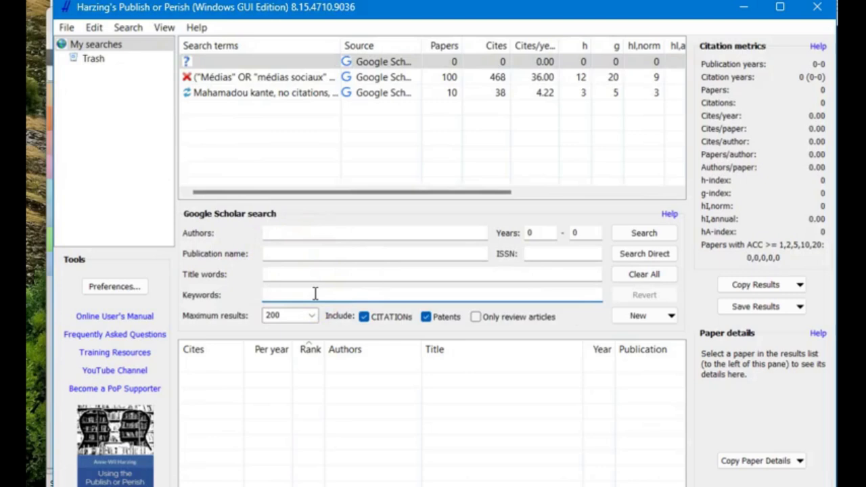
pyautogui.hotkey('ctrl', 'v')
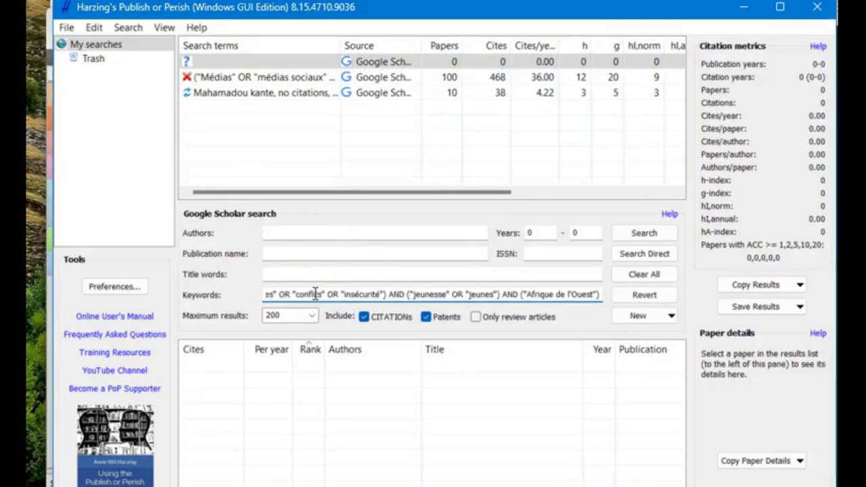
# Step: Read back through the keyword query pasted in the new Google Scholar search
pyautogui.press('Left')
pyautogui.press('Left')
pyautogui.press('Left')
pyautogui.press('Left')
pyautogui.press('Left')
pyautogui.press('Left')
pyautogui.press('Left')
pyautogui.press('Left')
pyautogui.press('Left')
pyautogui.press('Left')
pyautogui.press('Left')
pyautogui.press('Left')
pyautogui.press('Left')
pyautogui.press('Left')
pyautogui.press('Left')
pyautogui.press('Left')
pyautogui.press('Left')
pyautogui.press('Left')
pyautogui.press('Left')
pyautogui.press('Left')
# Step: Copy the complete keyword query into the search box of scholar.google.com in the Chrome browser
pyautogui.click(315, 294)
pyautogui.hotkey('ctrl', 'a')
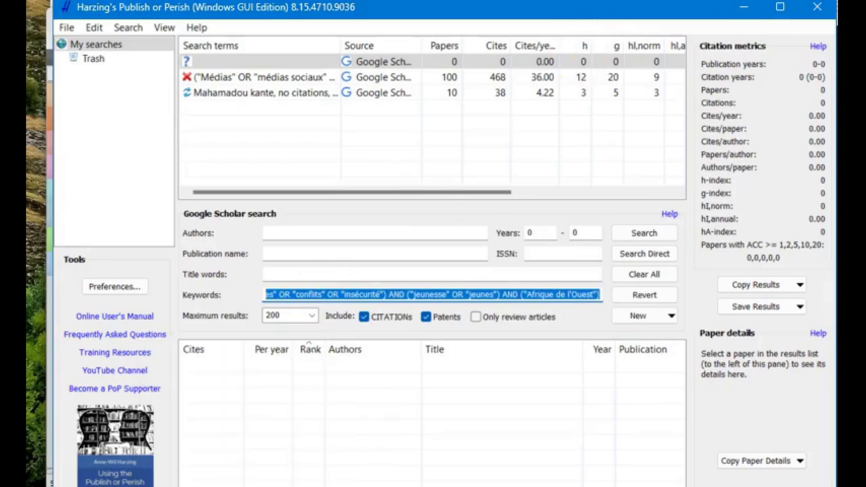
pyautogui.hotkey('alt', 'Tab')
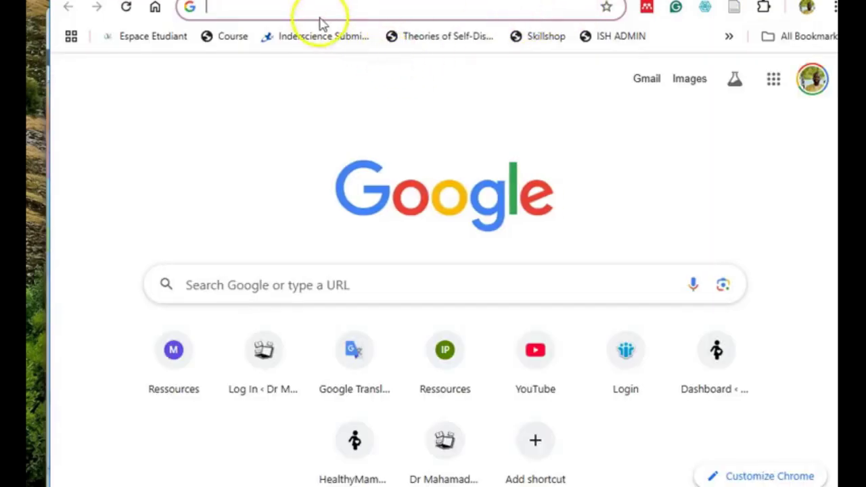
pyautogui.write('scholar.google.com')
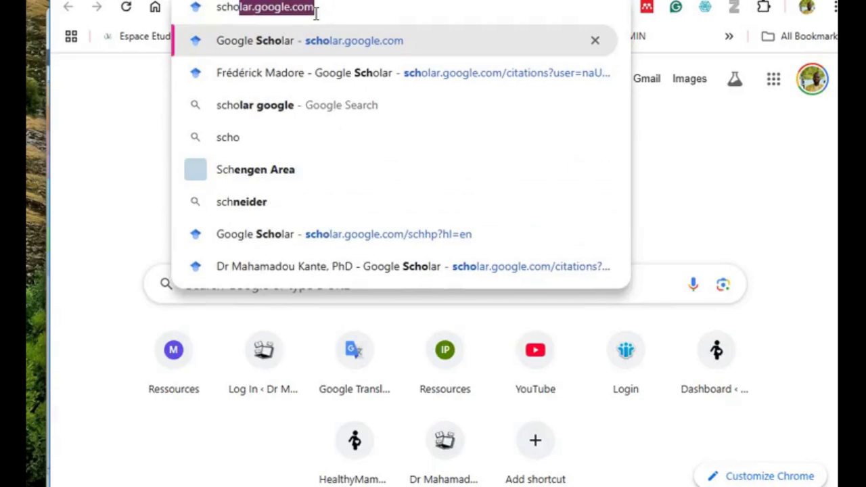
pyautogui.click(316, 39)
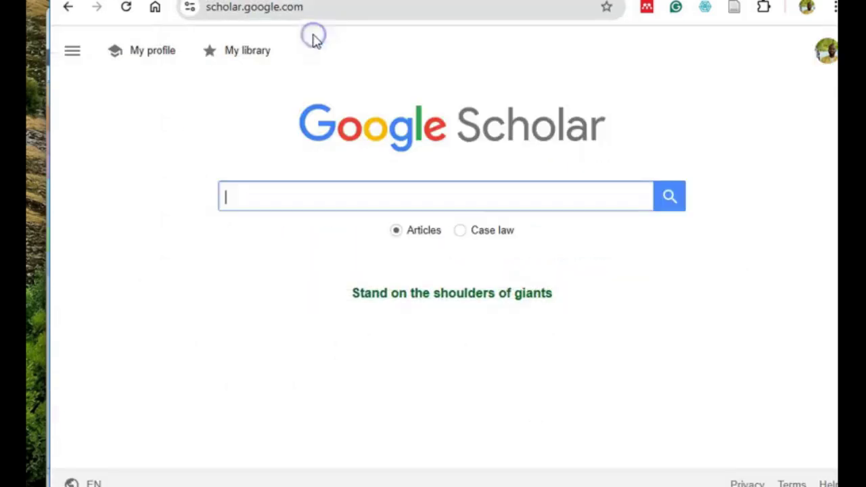
pyautogui.click(311, 187)
pyautogui.hotkey('ctrl', 'v')
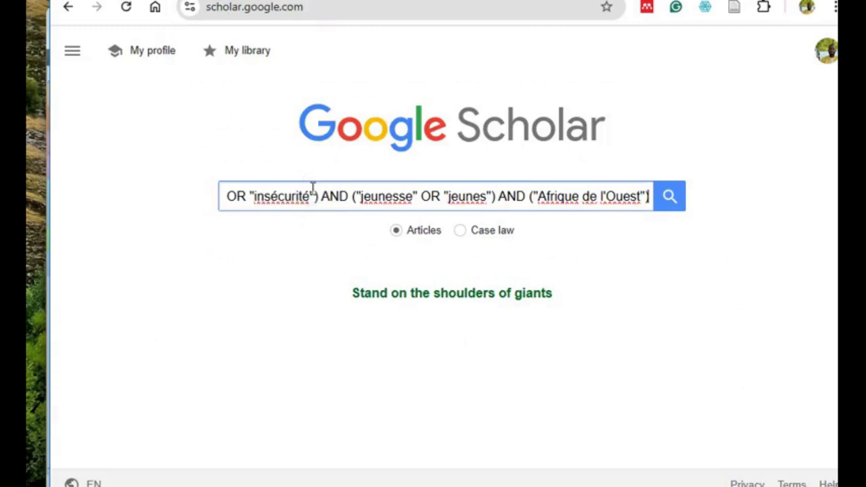
# Step: Move back through the query in the Google Scholar search box to its opening parenthesis, examining its AND and OR groups
pyautogui.press('Left')
pyautogui.press('Left')
pyautogui.press('Left')
pyautogui.press('Left')
pyautogui.press('Left')
pyautogui.press('Left')
pyautogui.press('Left')
pyautogui.press('Left')
pyautogui.press('Left')
pyautogui.press('Left')
pyautogui.press('Left')
pyautogui.press('Left')
pyautogui.press('Left')
pyautogui.press('Left')
pyautogui.press('Left')
pyautogui.press('Left')
pyautogui.press('Left')
pyautogui.press('Left')
pyautogui.press('Left')
pyautogui.press('Left')
pyautogui.press('Left')
pyautogui.press('Left')
pyautogui.press('Left')
pyautogui.press('Left')
pyautogui.press('Left')
pyautogui.press('Left')
pyautogui.press('Left')
pyautogui.press('Left')
pyautogui.press('Left')
pyautogui.press('Left')
pyautogui.press('Left')
pyautogui.press('Left')
pyautogui.press('Left')
pyautogui.press('Left')
pyautogui.press('Left')
pyautogui.press('Left')
pyautogui.press('Left')
pyautogui.press('Left')
pyautogui.press('Left')
pyautogui.press('Left')
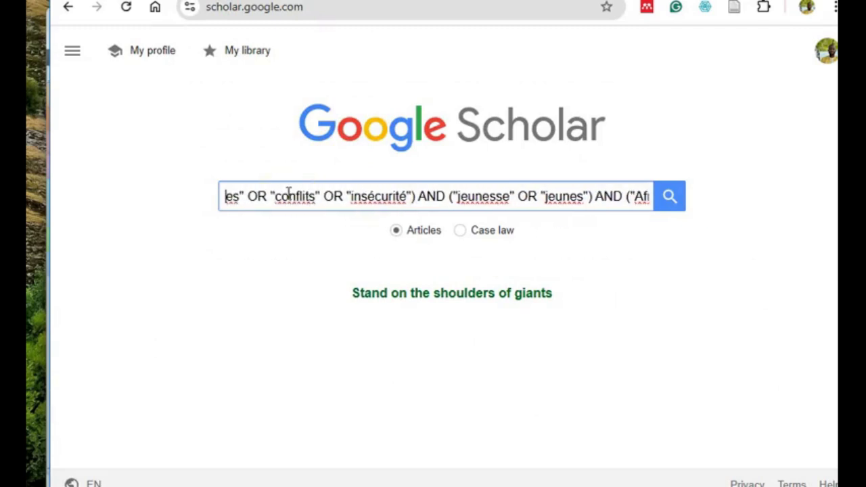
pyautogui.press('Left')
pyautogui.press('Left')
pyautogui.press('Left')
pyautogui.press('Left')
pyautogui.press('Left')
pyautogui.press('Left')
pyautogui.press('Left')
pyautogui.press('Left')
pyautogui.press('Left')
pyautogui.press('Left')
pyautogui.press('Left')
pyautogui.press('Left')
pyautogui.press('Left')
pyautogui.press('Left')
pyautogui.press('Left')
pyautogui.press('Left')
pyautogui.press('Left')
pyautogui.press('Left')
pyautogui.press('Left')
pyautogui.press('Left')
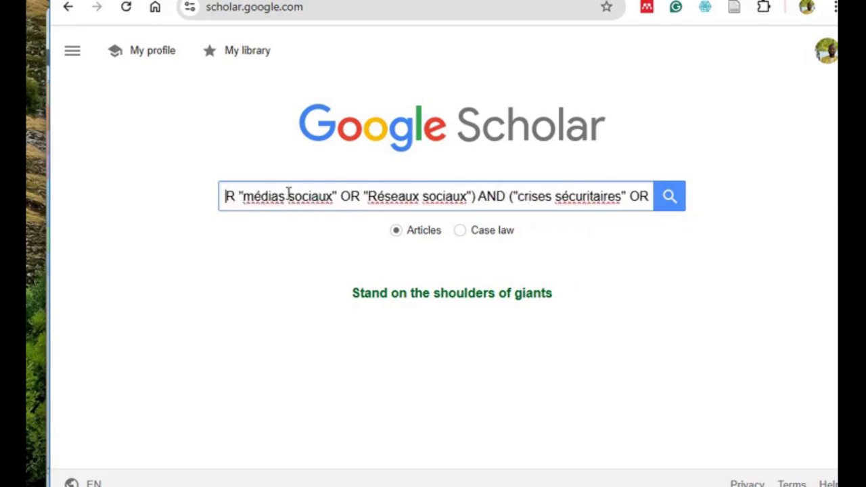
pyautogui.press('Left')
pyautogui.press('Left')
pyautogui.press('Left')
pyautogui.press('Left')
pyautogui.press('Left')
pyautogui.press('Left')
pyautogui.press('Left')
pyautogui.press('Left')
pyautogui.press('Left')
pyautogui.press('Left')
pyautogui.press('Left')
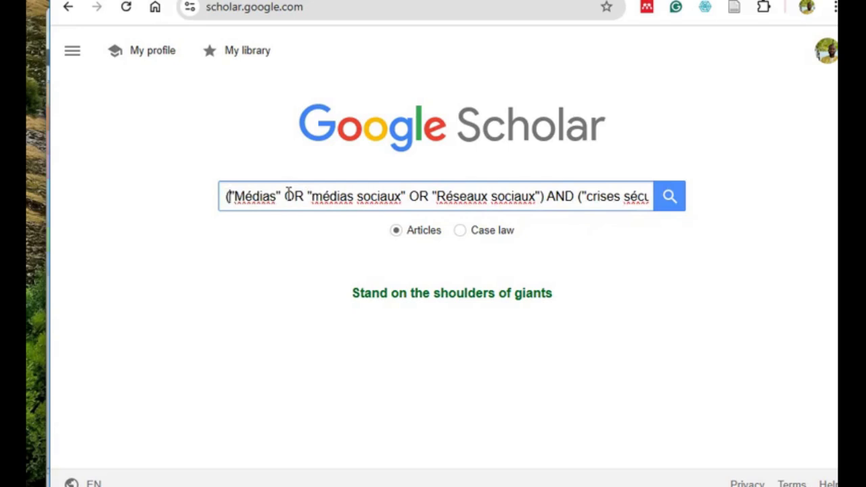
# Step: Move forward through the query in the Google Scholar search box to its closing parenthesis, reviewing each AND and OR group
pyautogui.press('Right')
pyautogui.press('Right')
pyautogui.press('Right')
pyautogui.press('Right')
pyautogui.press('Right')
pyautogui.press('Right')
pyautogui.press('Right')
pyautogui.press('Right')
pyautogui.press('Right')
pyautogui.press('Right')
pyautogui.press('Right')
pyautogui.press('Right')
pyautogui.press('Right')
pyautogui.press('Right')
pyautogui.press('Right')
pyautogui.press('Right')
pyautogui.press('Right')
pyautogui.press('Right')
pyautogui.press('Right')
pyautogui.press('Right')
pyautogui.press('Right')
pyautogui.press('Right')
pyautogui.press('Right')
pyautogui.press('Right')
pyautogui.press('Right')
pyautogui.press('Right')
pyautogui.press('Right')
pyautogui.press('Right')
pyautogui.press('Right')
pyautogui.press('Right')
pyautogui.press('Right')
pyautogui.press('Right')
pyautogui.press('Right')
pyautogui.press('Right')
pyautogui.press('Right')
pyautogui.press('Right')
pyautogui.press('Right')
pyautogui.press('Right')
pyautogui.press('Right')
pyautogui.press('Right')
pyautogui.press('Right')
pyautogui.press('Right')
pyautogui.press('Right')
pyautogui.press('Right')
pyautogui.press('Right')
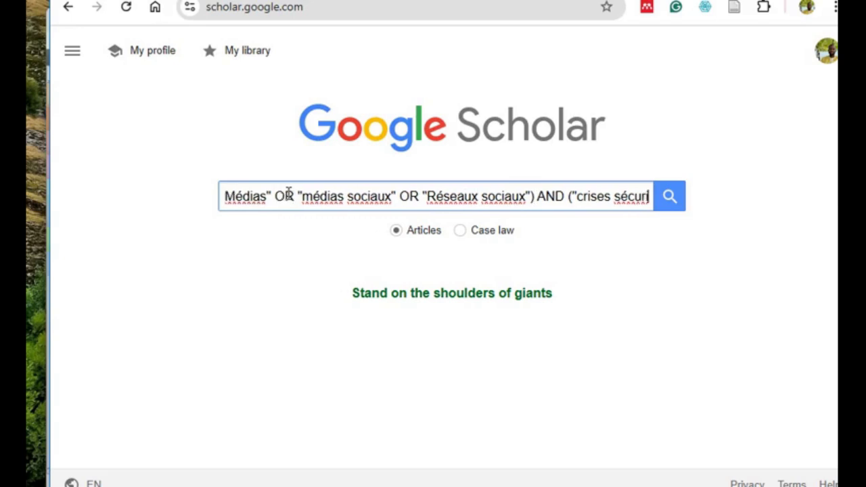
pyautogui.press('Right')
pyautogui.press('Right')
pyautogui.press('Right')
pyautogui.press('Right')
pyautogui.press('Right')
pyautogui.press('Right')
pyautogui.press('Right')
pyautogui.press('Right')
pyautogui.press('Right')
pyautogui.press('Right')
pyautogui.press('Right')
pyautogui.press('Right')
pyautogui.press('Right')
pyautogui.press('Right')
pyautogui.press('Right')
pyautogui.press('Right')
pyautogui.press('Right')
pyautogui.press('Right')
pyautogui.press('Right')
pyautogui.press('Right')
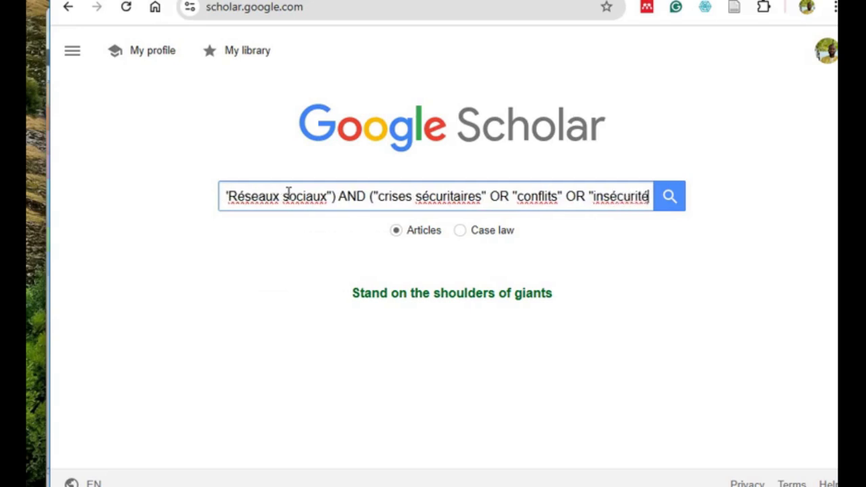
pyautogui.press('Right')
pyautogui.press('Right')
pyautogui.press('Right')
pyautogui.press('Right')
pyautogui.press('Right')
pyautogui.press('Right')
pyautogui.press('Right')
pyautogui.press('Right')
pyautogui.press('Right')
pyautogui.press('Right')
pyautogui.press('Right')
pyautogui.press('Right')
pyautogui.press('Right')
pyautogui.press('Right')
pyautogui.press('Right')
pyautogui.press('Right')
pyautogui.press('Right')
pyautogui.press('Right')
pyautogui.press('Right')
pyautogui.press('Right')
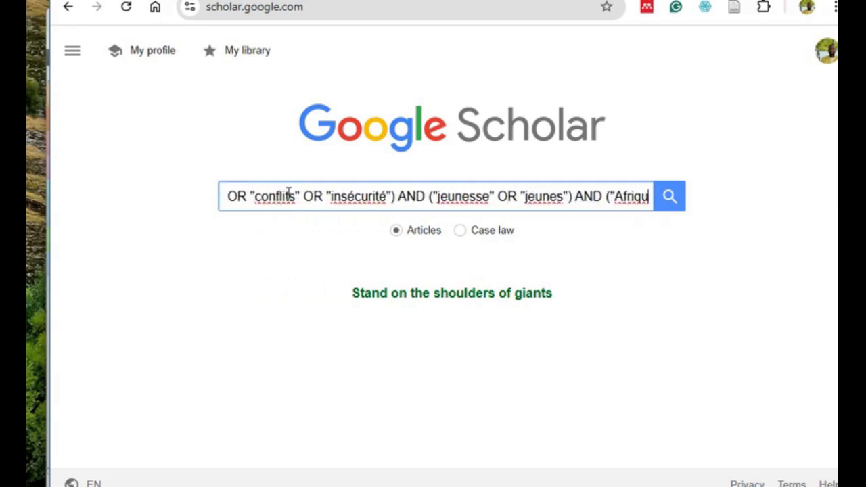
pyautogui.press('Right')
pyautogui.press('Right')
pyautogui.press('Right')
pyautogui.press('Right')
pyautogui.press('Right')
pyautogui.press('Right')
pyautogui.press('Right')
pyautogui.press('Right')
pyautogui.press('Right')
pyautogui.press('Right')
pyautogui.press('Right')
pyautogui.press('Right')
pyautogui.press('Right')
pyautogui.press('Right')
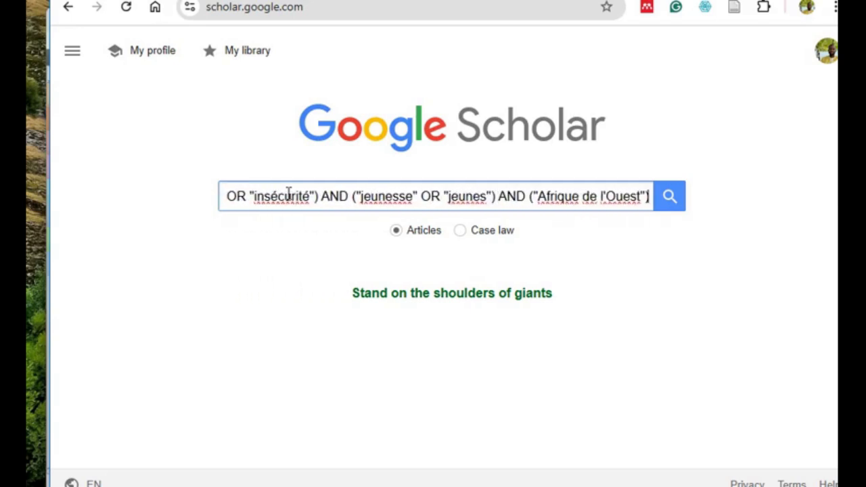
# Step: Run the Boolean query on Google Scholar, select the whole query text and look through the first listed articles
pyautogui.press('Return')
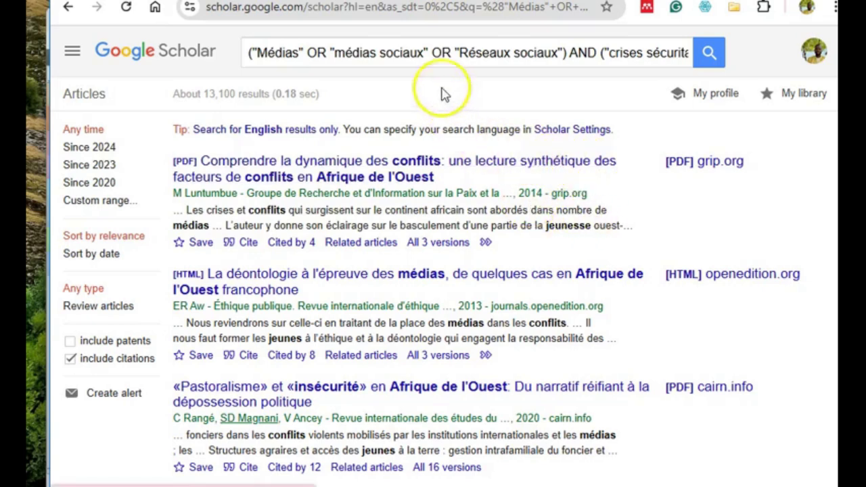
pyautogui.click(424, 62)
pyautogui.hotkey('ctrl', 'a')
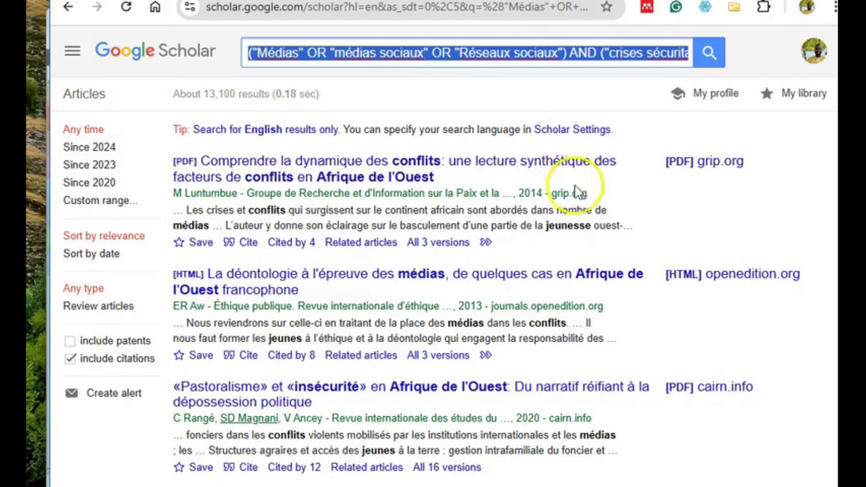
pyautogui.scroll(-2, 628, 223)
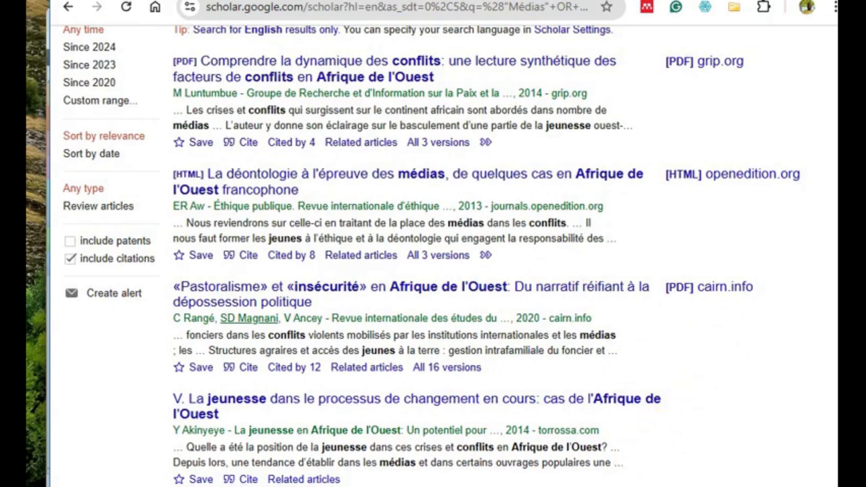
# Step: Switch to Publish or Perish and set the maximum results of the new Google Scholar search to 100
pyautogui.moveTo(664, 486)
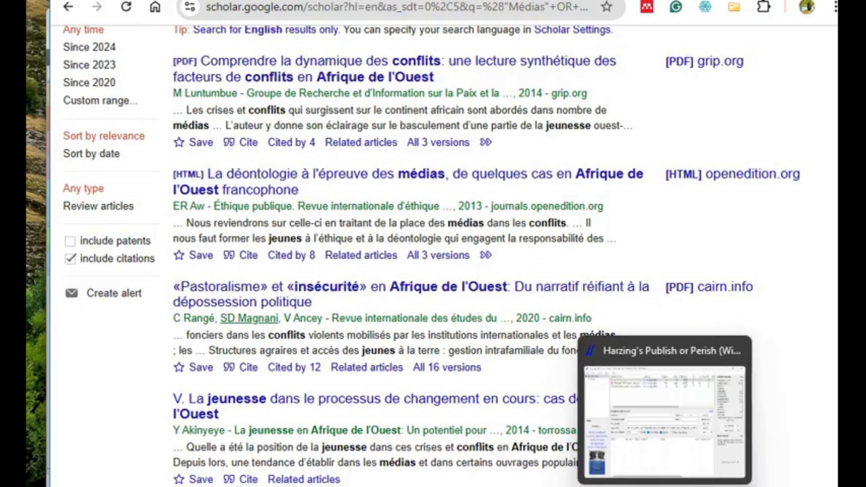
pyautogui.click(648, 450)
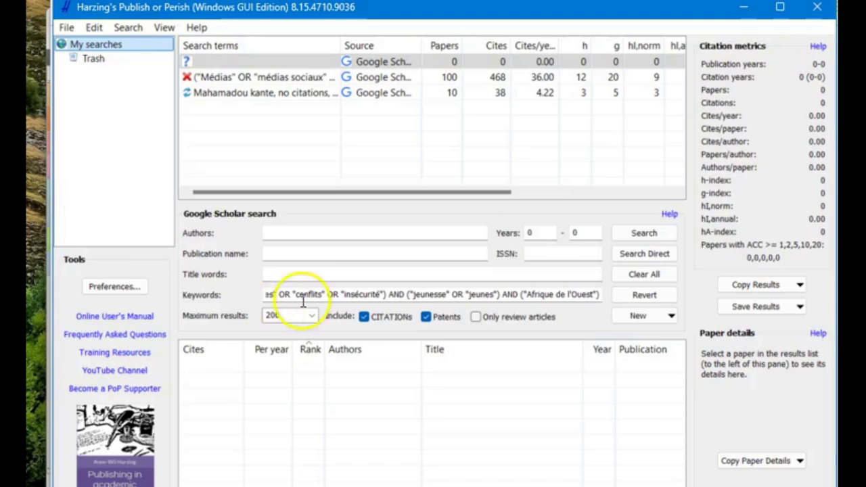
pyautogui.doubleClick(290, 315)
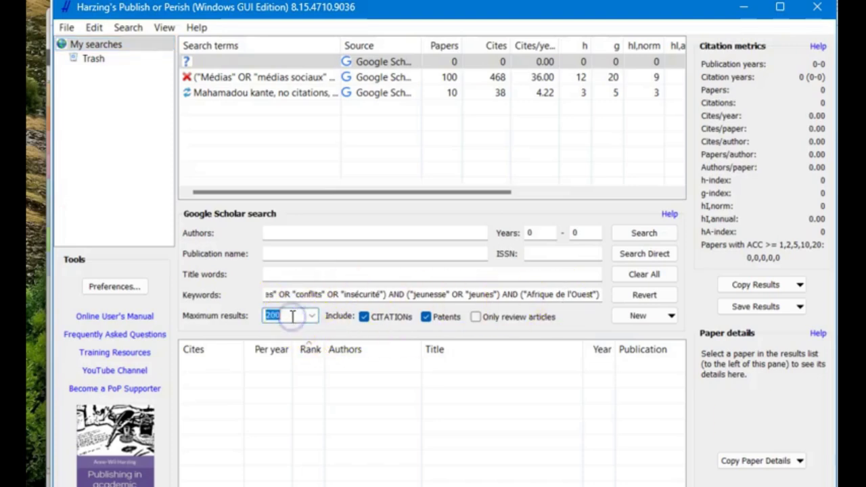
pyautogui.write('100')
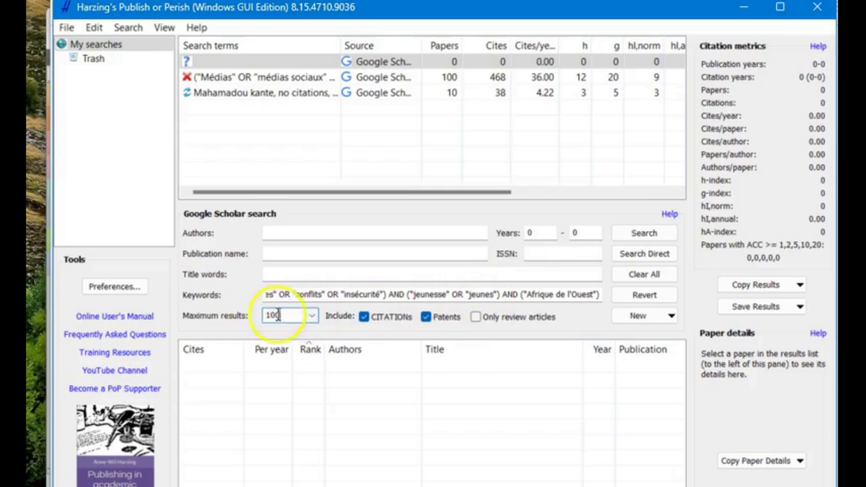
# Step: Restrict the Google Scholar search to the publication years 2010 to 2024
pyautogui.click(529, 232)
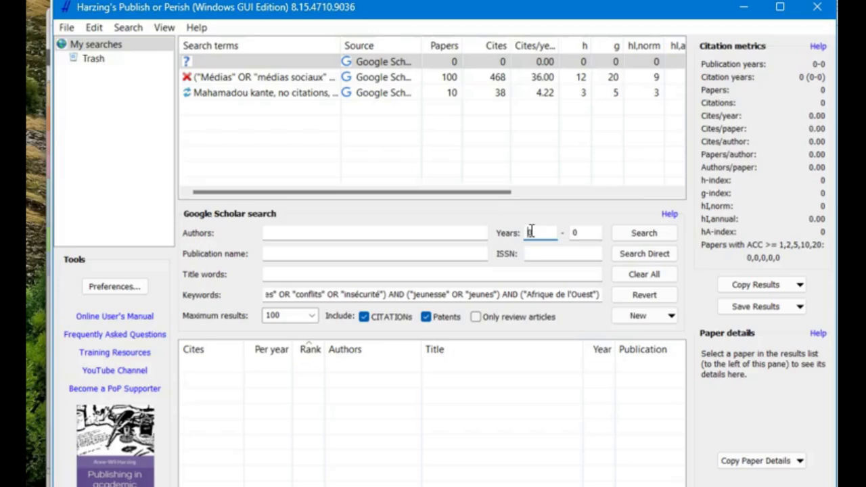
pyautogui.write('10')
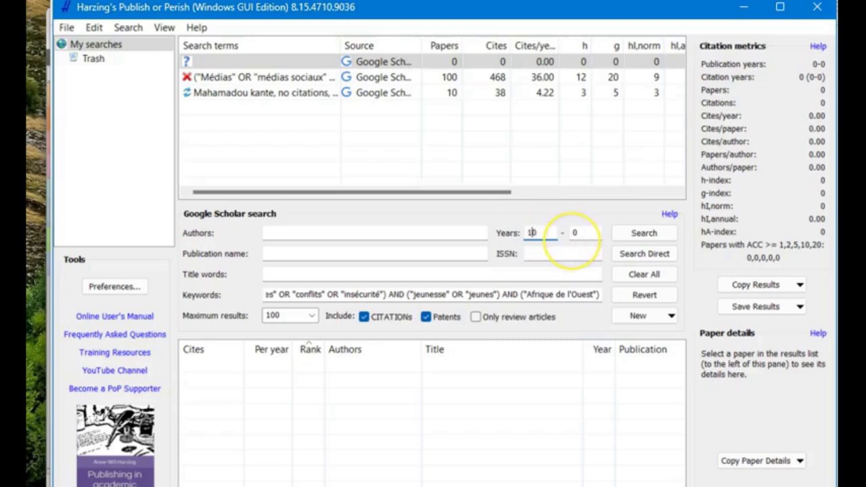
pyautogui.press('BackSpace')
pyautogui.press('BackSpace')
pyautogui.write('20')
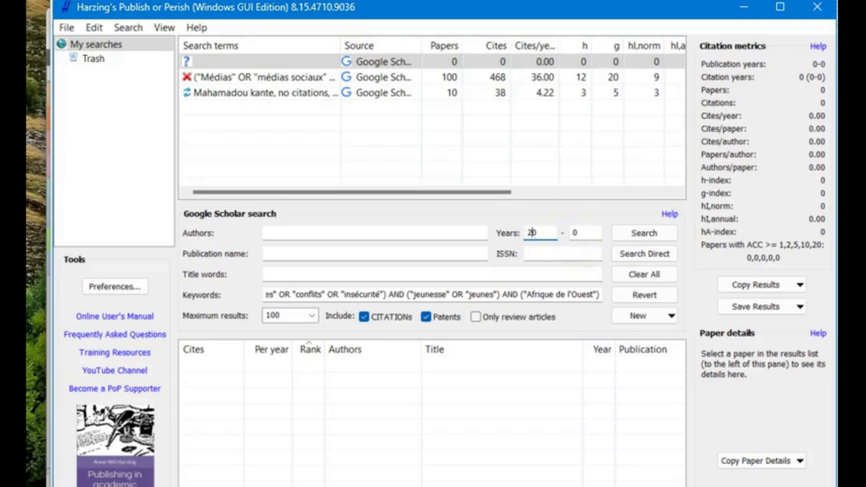
pyautogui.write('2')
pyautogui.press('BackSpace')
pyautogui.write('16')
pyautogui.press('BackSpace')
pyautogui.write('0')
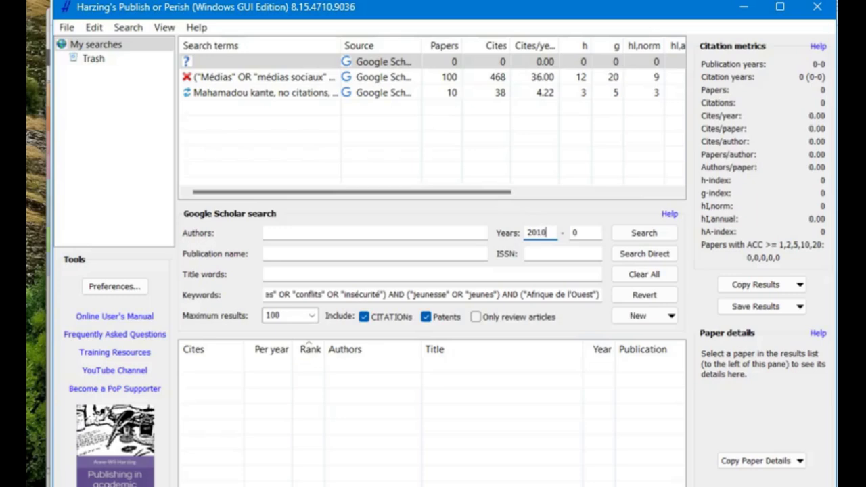
pyautogui.click(587, 234)
pyautogui.press('BackSpace')
pyautogui.write('2')
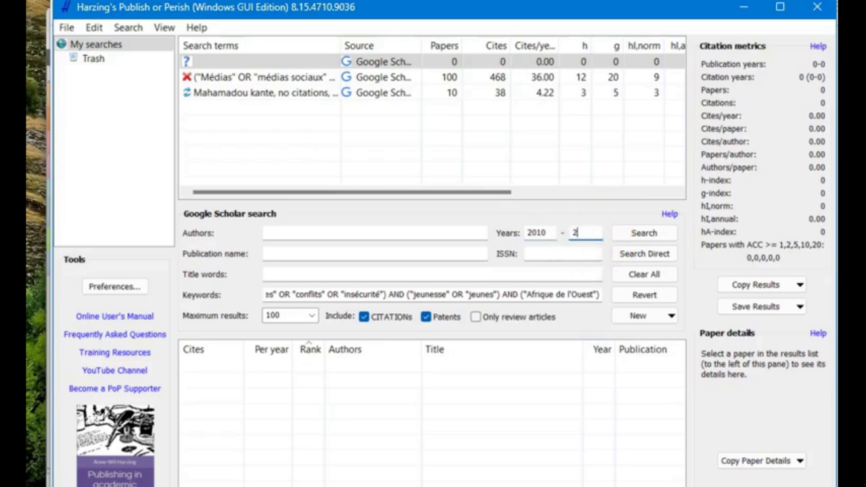
pyautogui.write('024')
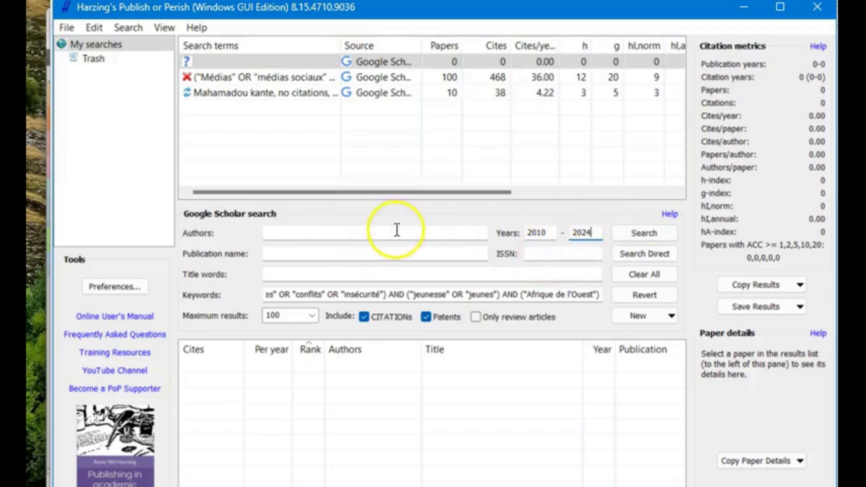
# Step: Exclude citations and patents from the Google Scholar search and run it
pyautogui.doubleClick(416, 294)
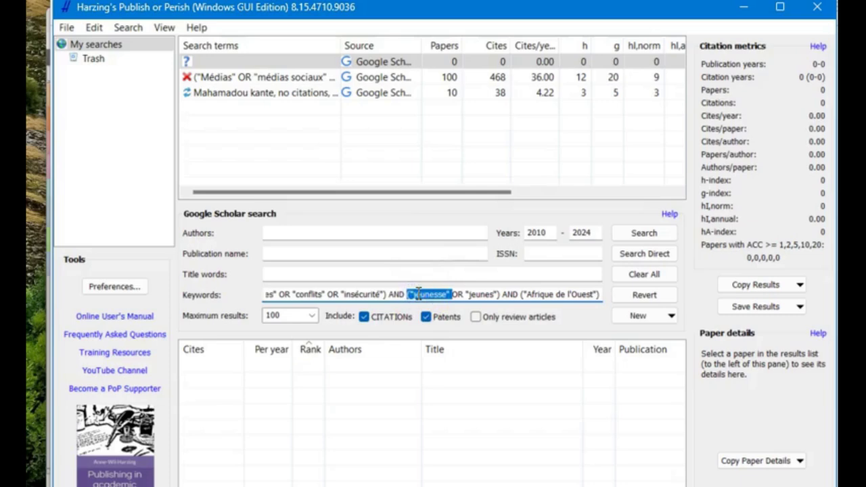
pyautogui.doubleClick(420, 294)
pyautogui.click(364, 316)
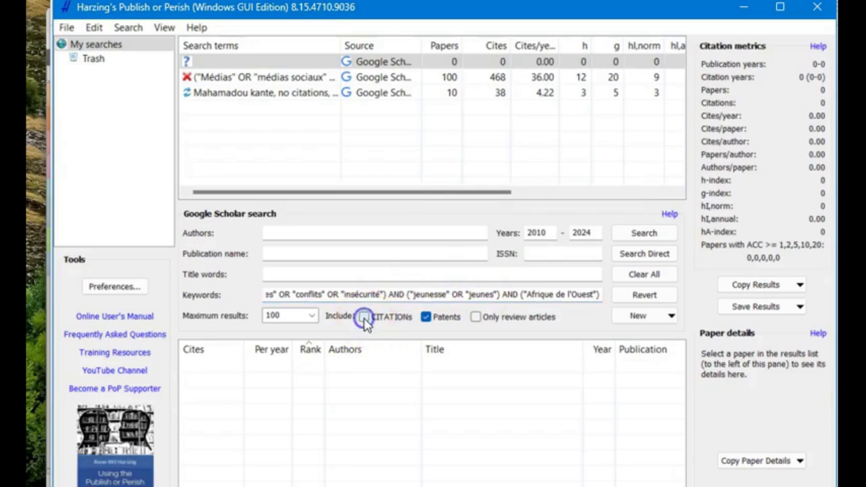
pyautogui.click(427, 318)
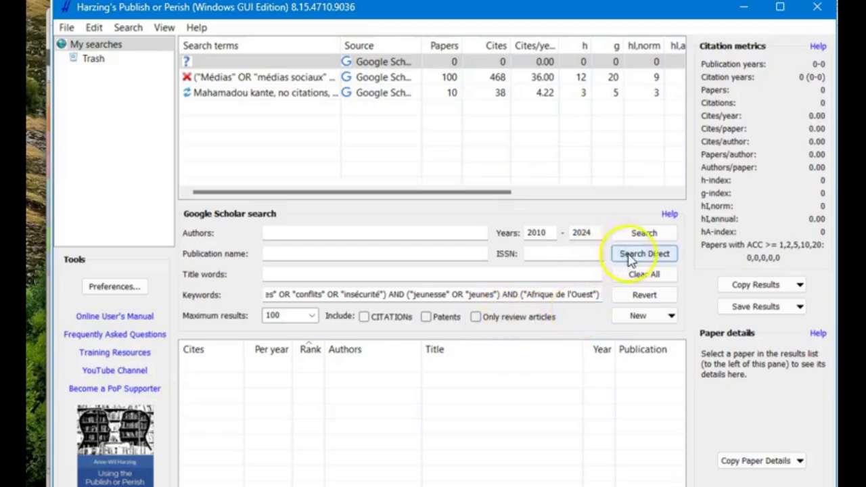
pyautogui.click(643, 233)
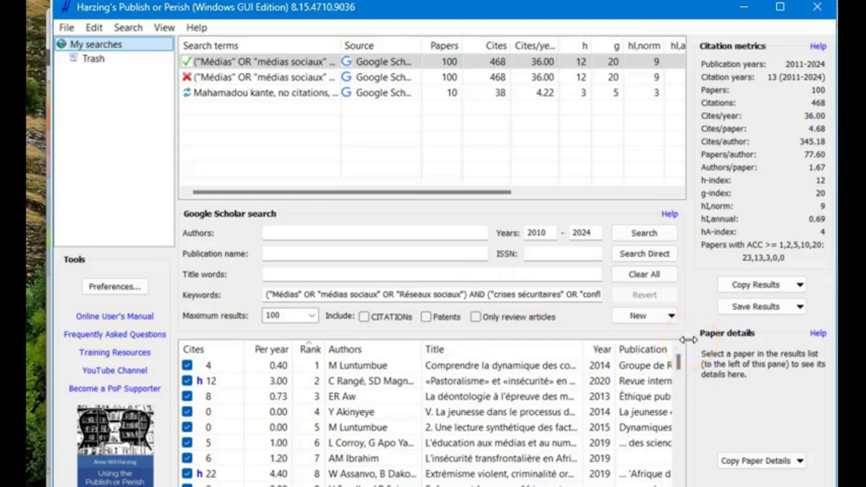
# Step: Widen the citation metrics pane and save the search results as the CSV file PoPCites.csv on the Desktop
pyautogui.moveTo(687, 339); pyautogui.dragTo(668, 341)
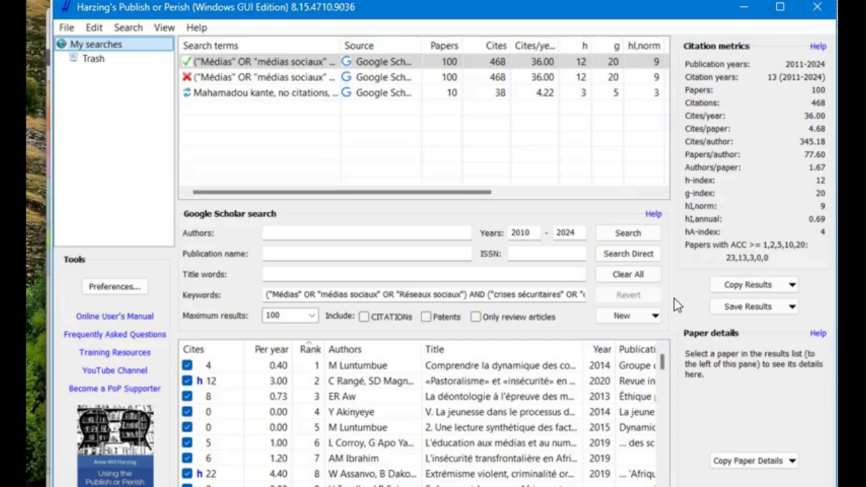
pyautogui.click(791, 307)
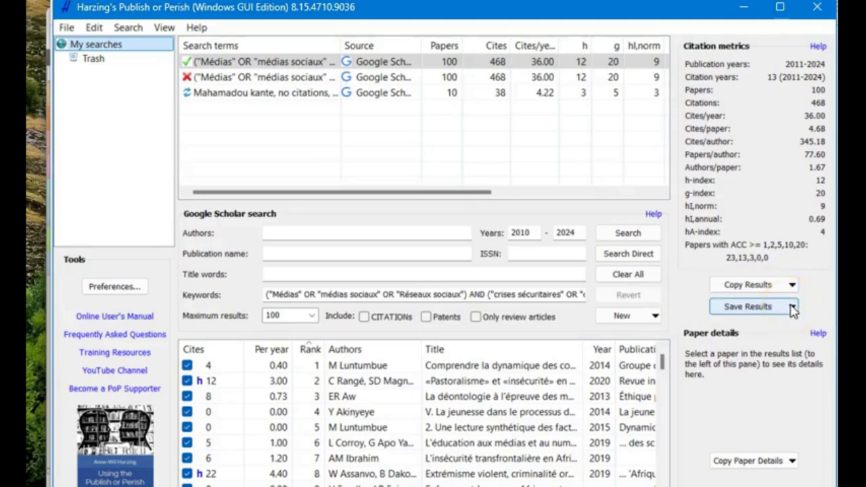
pyautogui.click(744, 332)
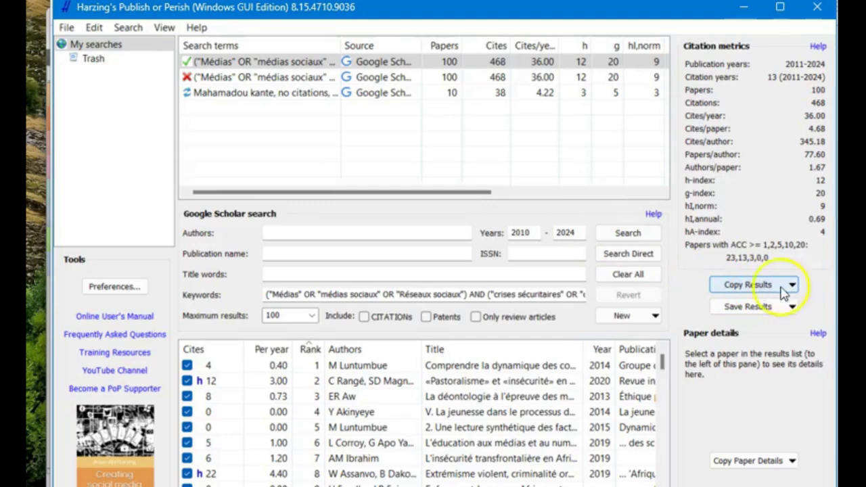
pyautogui.click(793, 306)
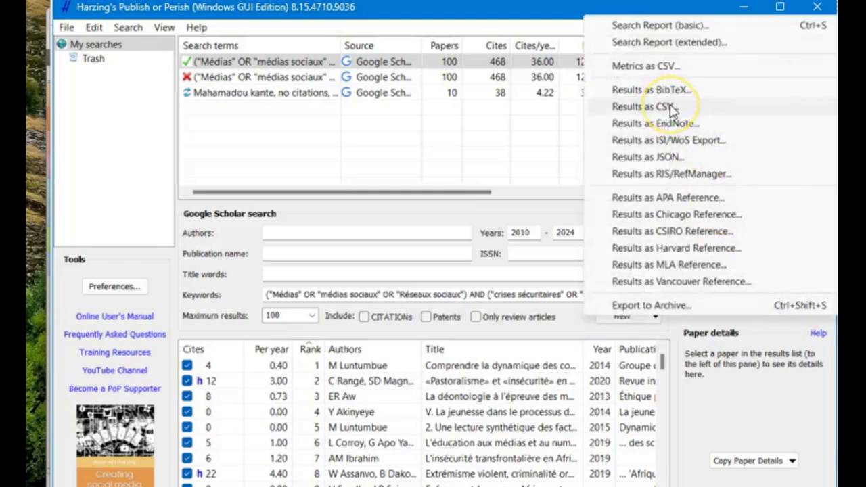
pyautogui.click(668, 107)
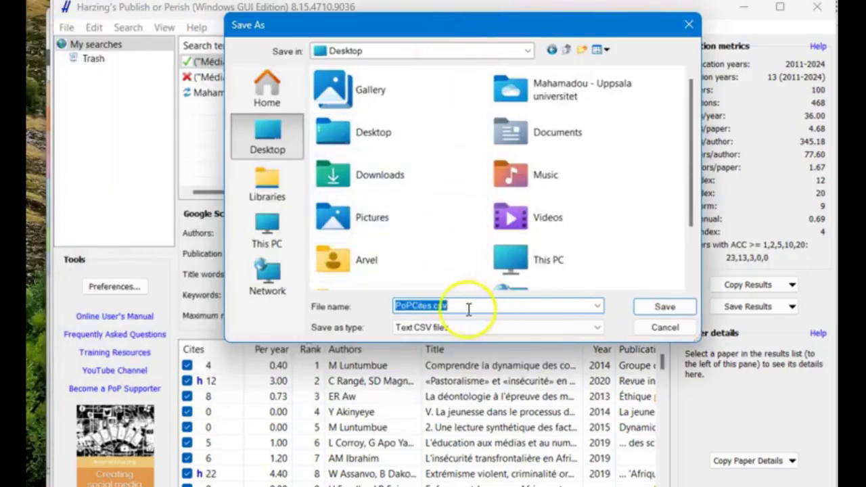
pyautogui.click(664, 306)
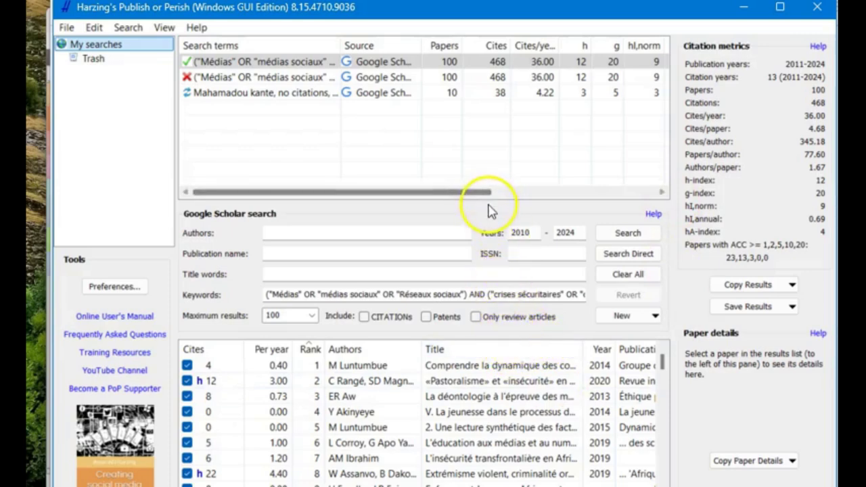
# Step: Enlarge the list of found papers and examine its title, year, publication, publisher and type columns
pyautogui.moveTo(487, 199); pyautogui.dragTo(488, 113)
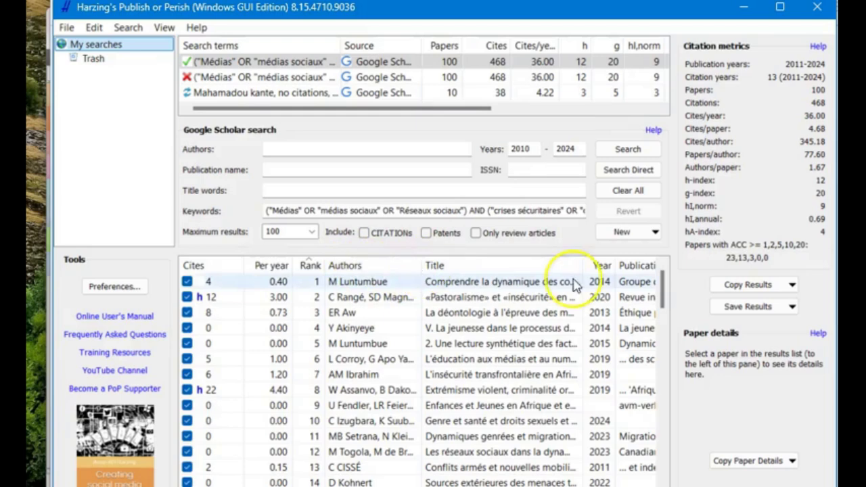
pyautogui.hscroll(3, 575, 284)
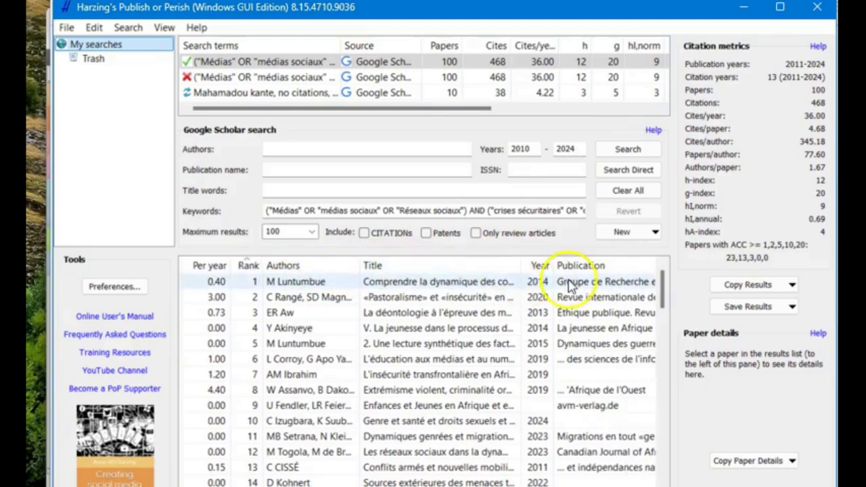
pyautogui.hscroll(3, 564, 278)
pyautogui.hscroll(3, 580, 289)
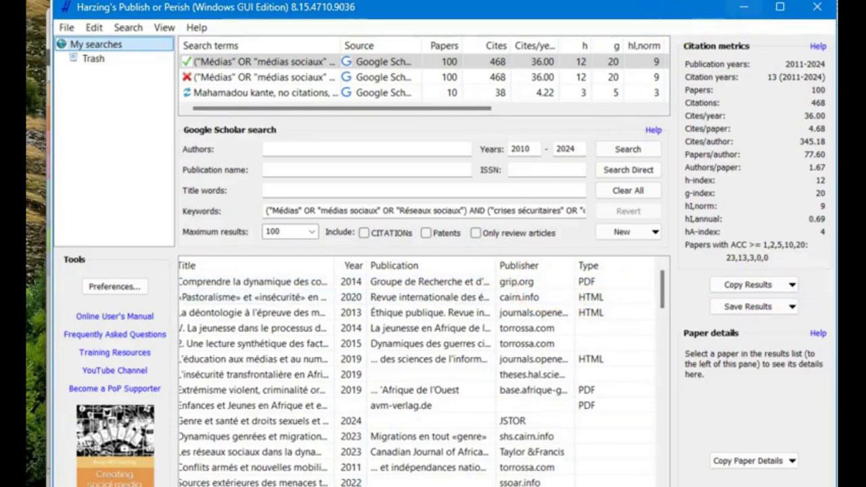
# Step: Leave Publish or Perish and bring up the "Analyse de sentiment" workshop page in Chrome
pyautogui.moveTo(790, 12)
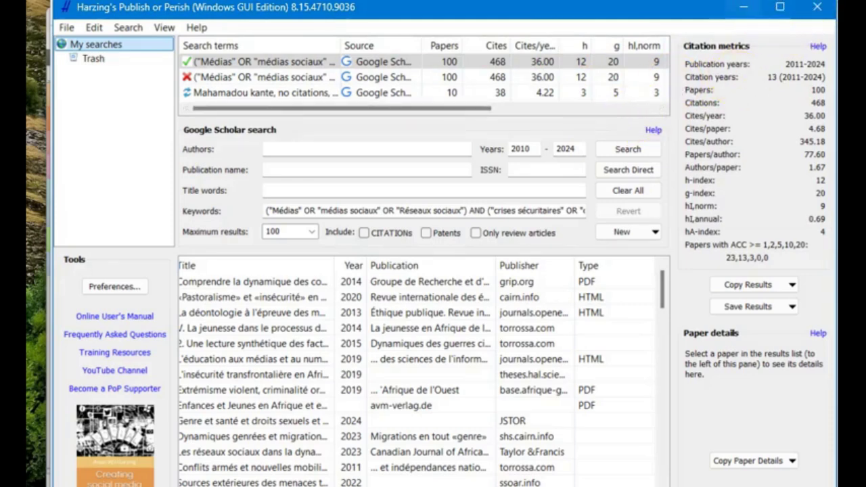
pyautogui.click(816, 9)
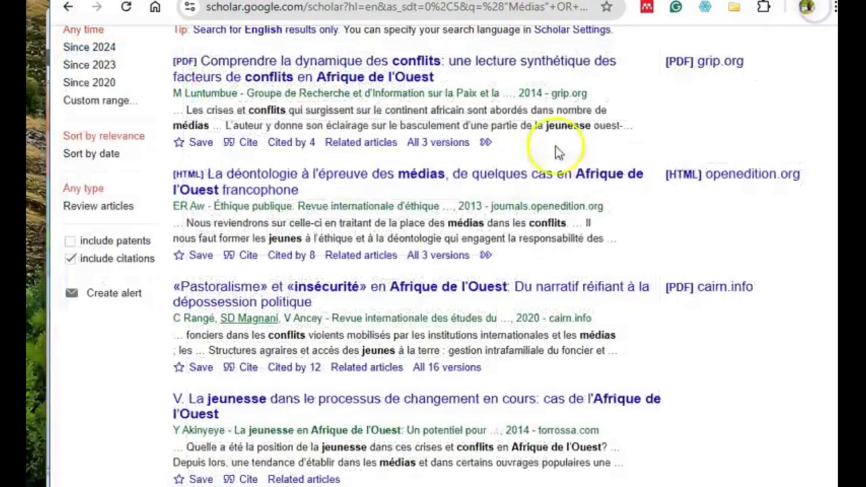
pyautogui.click(562, 1)
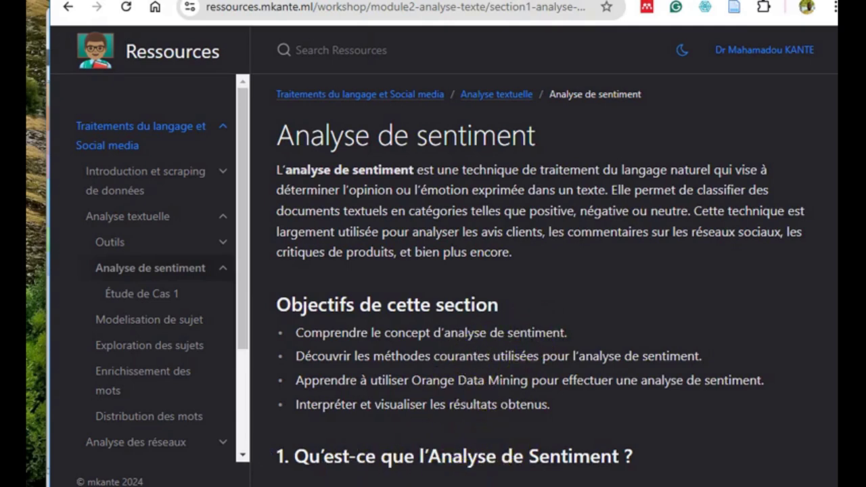
# Step: Switch to Orange and open its add-ons installer
pyautogui.hotkey('alt', 'Tab')
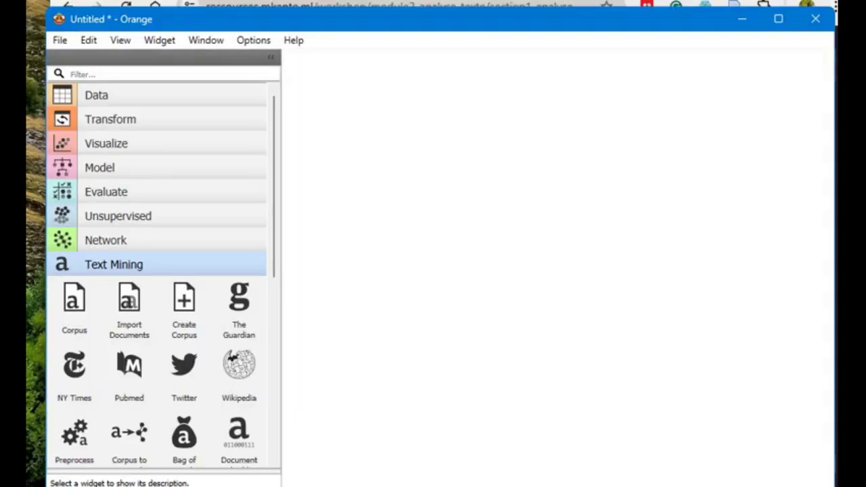
pyautogui.click(258, 45)
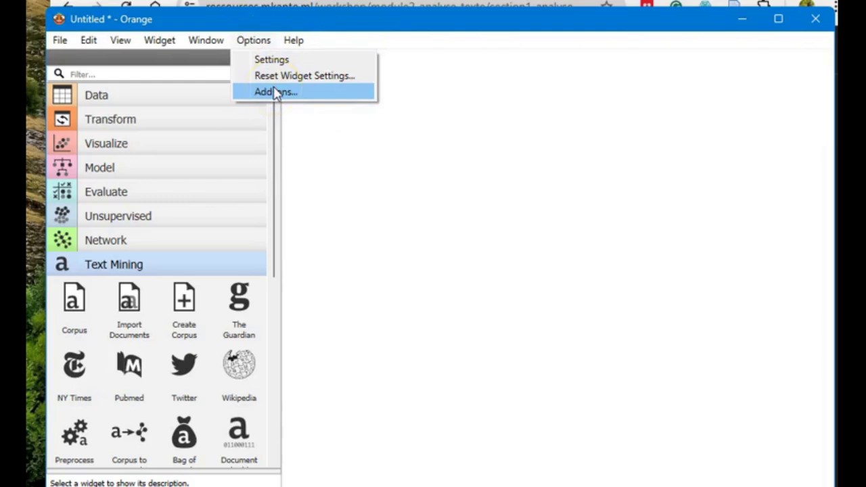
pyautogui.click(276, 93)
pyautogui.click(348, 145)
pyautogui.click(397, 240)
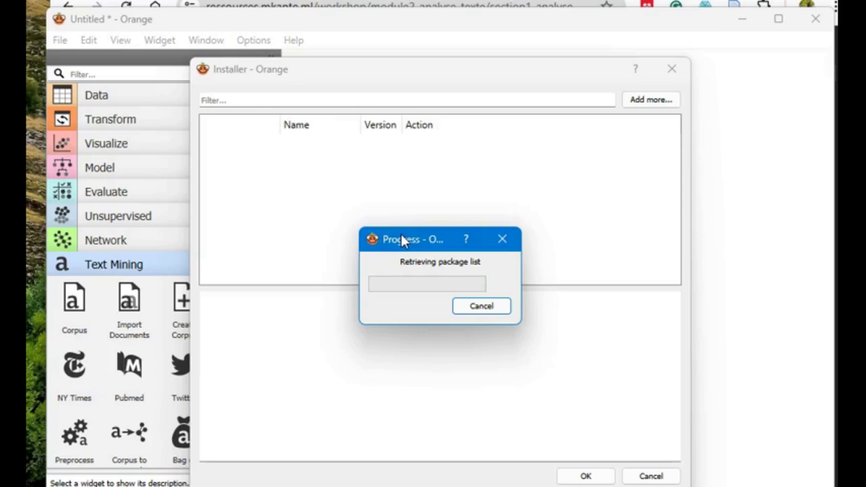
# Step: Search the add-ons list for "text" to check the text analysis packages
pyautogui.click(297, 106)
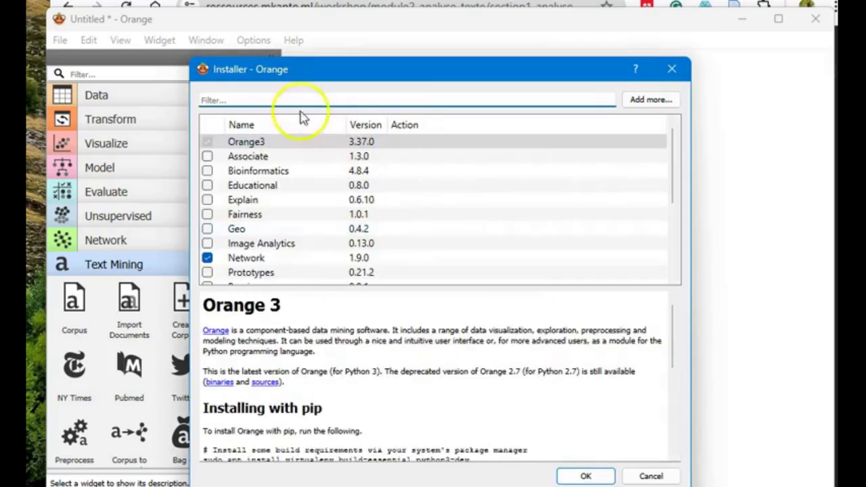
pyautogui.write('xt')
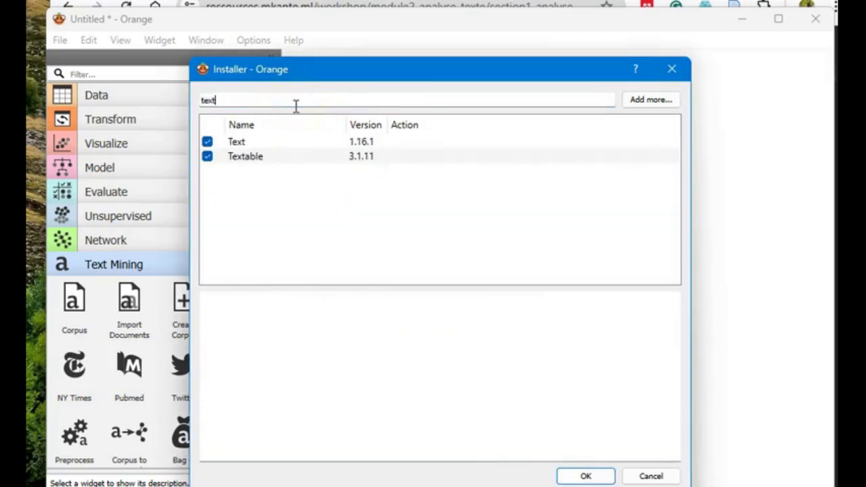
pyautogui.click(236, 143)
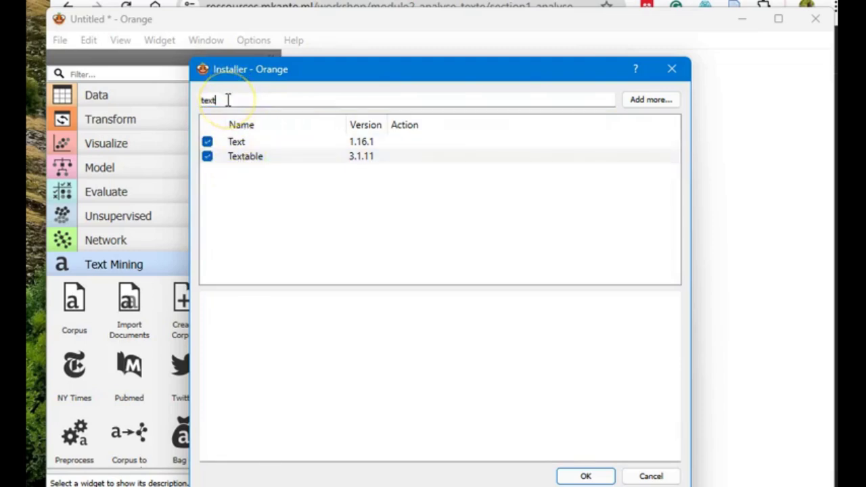
# Step: Search the add-ons list for "network" to check that package, and close the installer without changes
pyautogui.press('BackSpace')
pyautogui.press('BackSpace')
pyautogui.press('BackSpace')
pyautogui.press('BackSpace')
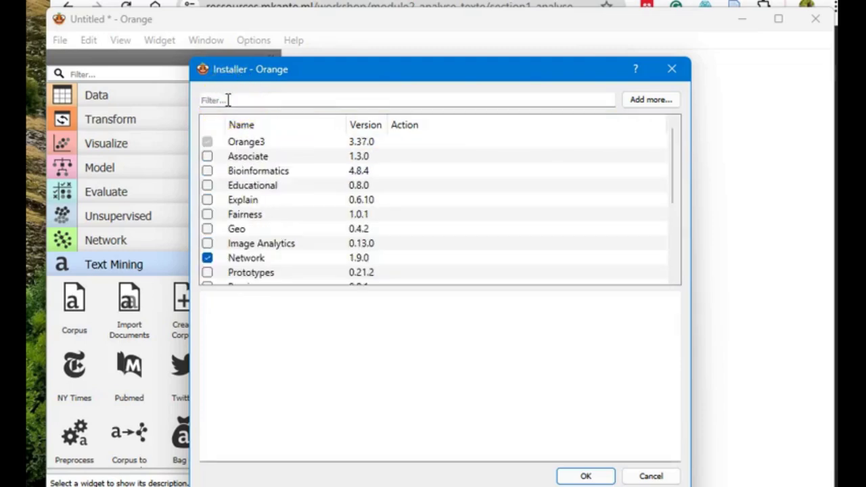
pyautogui.write('n')
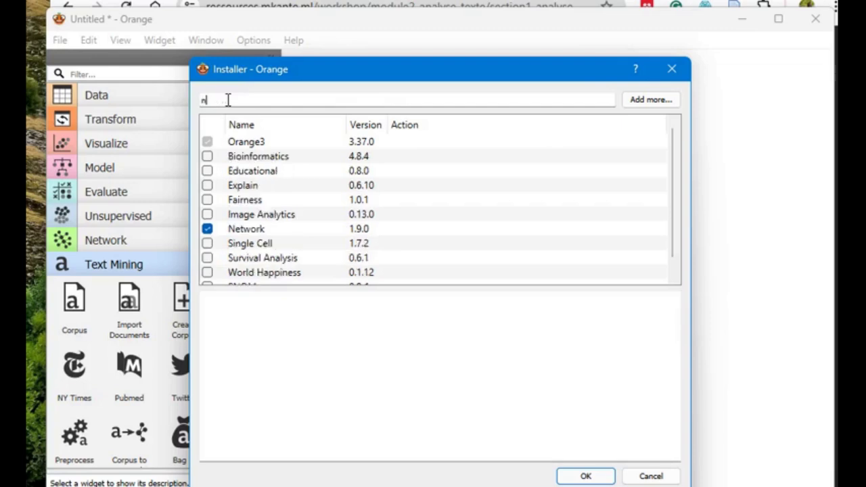
pyautogui.write('etwor')
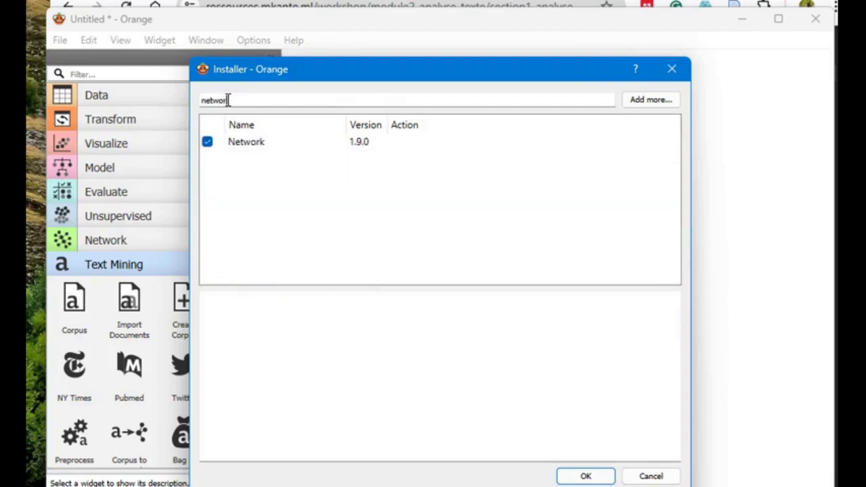
pyautogui.write('k')
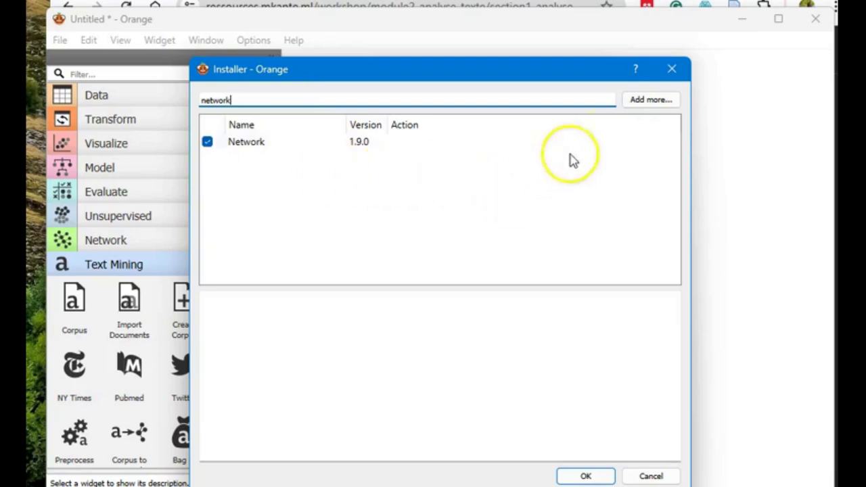
pyautogui.click(669, 69)
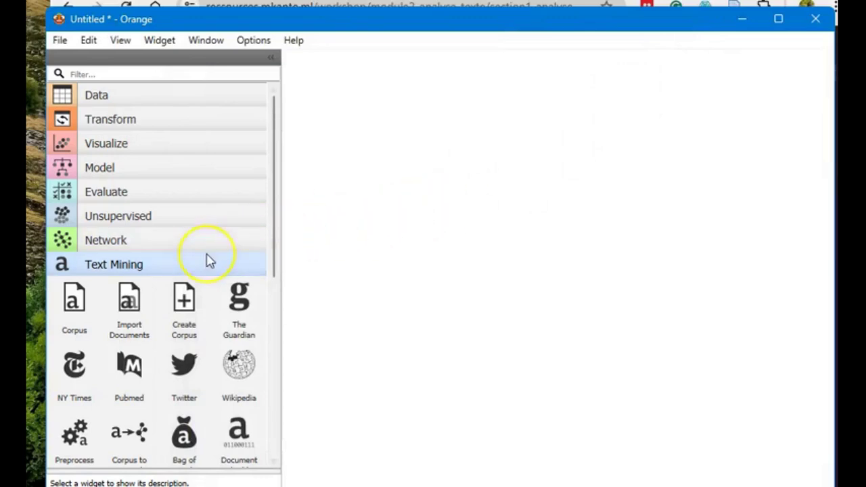
# Step: Examine the widgets offered in the Text Mining, Transform and Visualize categories
pyautogui.scroll(-5, 207, 258)
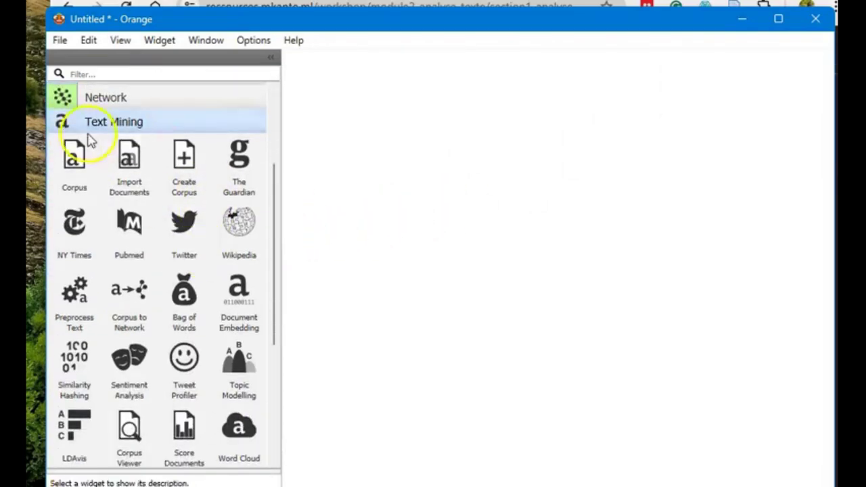
pyautogui.click(126, 122)
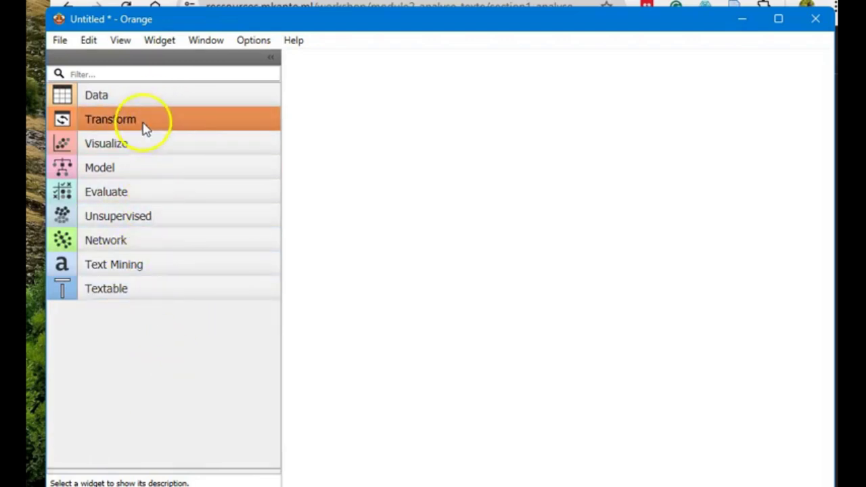
pyautogui.click(166, 121)
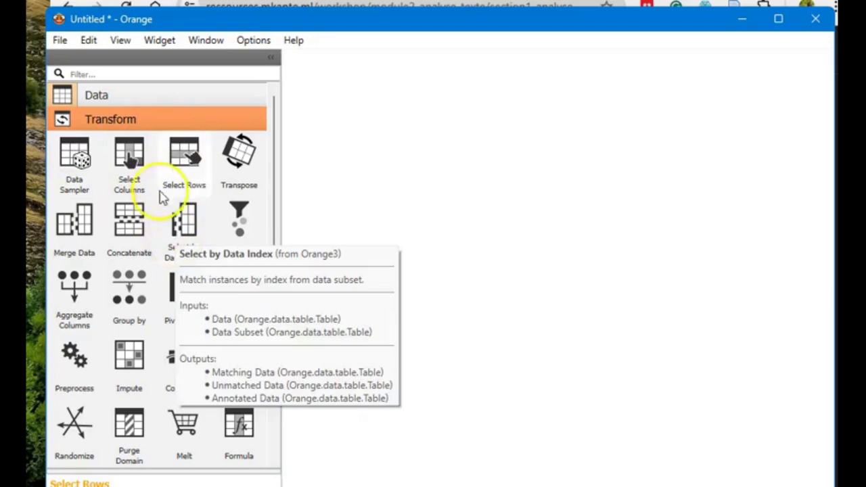
pyautogui.click(128, 117)
pyautogui.click(111, 145)
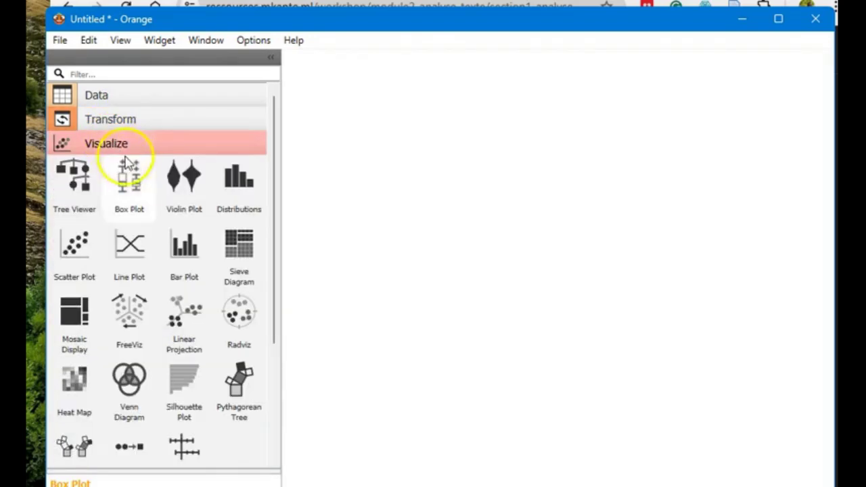
pyautogui.scroll(-2, 128, 261)
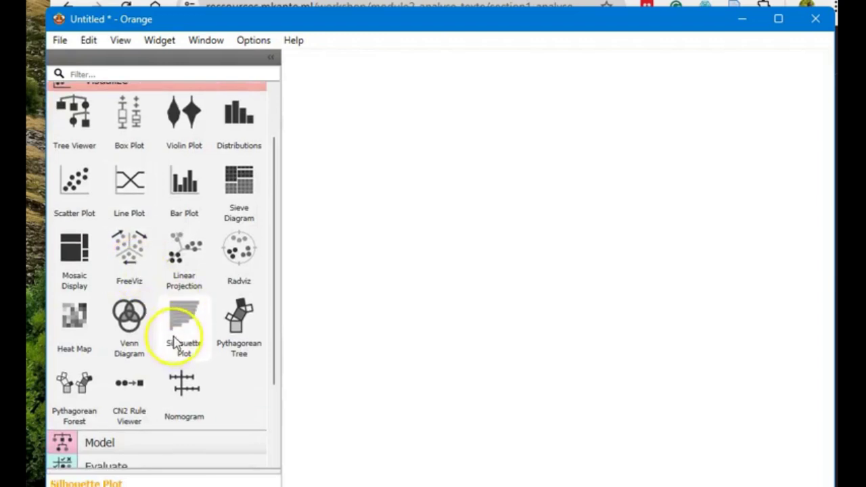
pyautogui.scroll(1, 172, 243)
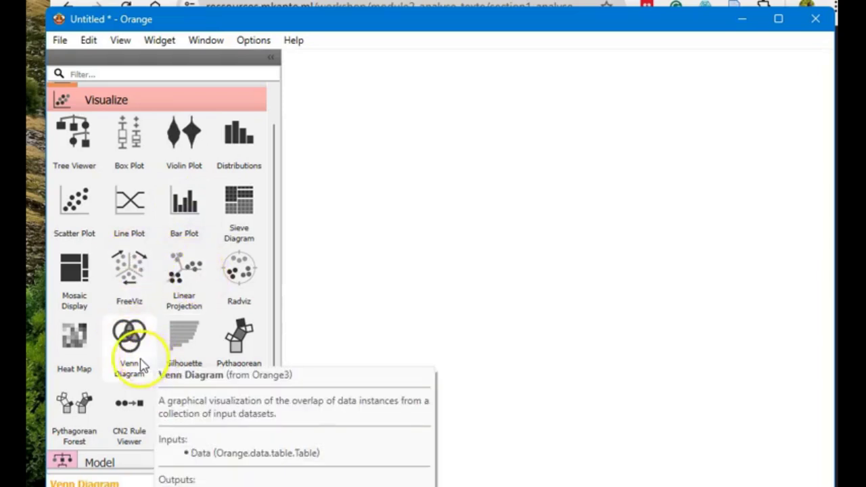
pyautogui.scroll(3, 156, 271)
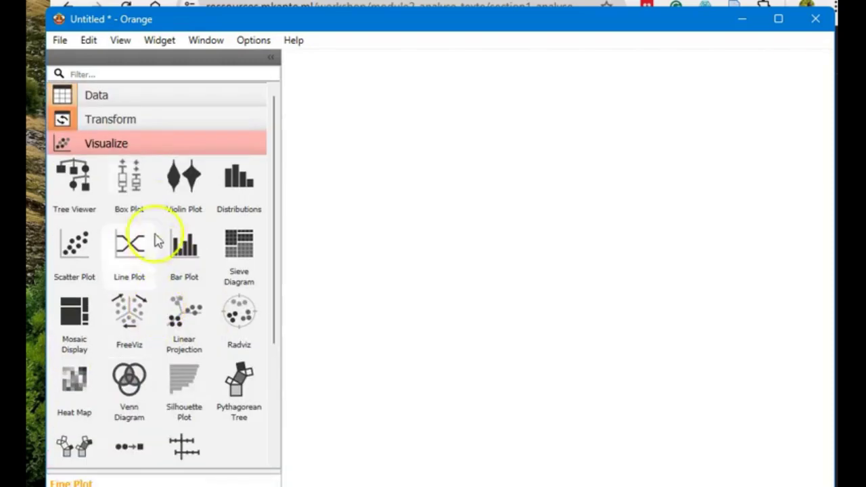
pyautogui.click(135, 150)
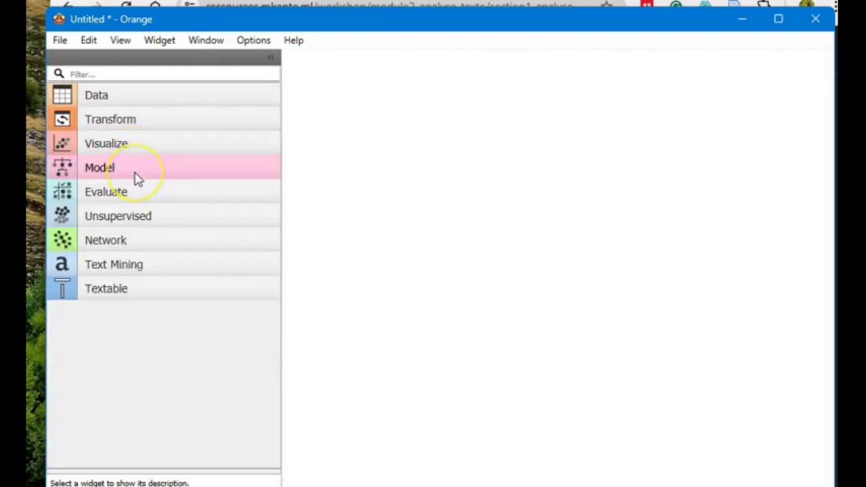
# Step: Examine the Model category's widgets, including the descriptions of PLS and Logistic Regression
pyautogui.click(137, 177)
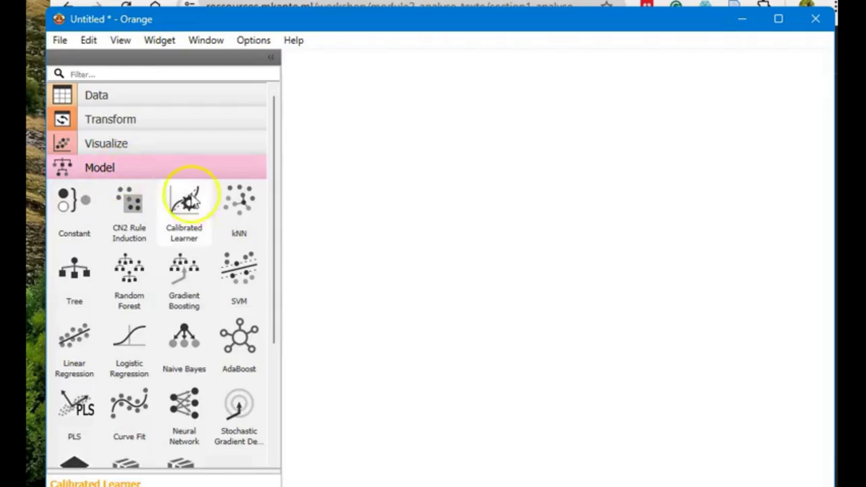
pyautogui.scroll(-2, 156, 277)
pyautogui.scroll(1, 156, 277)
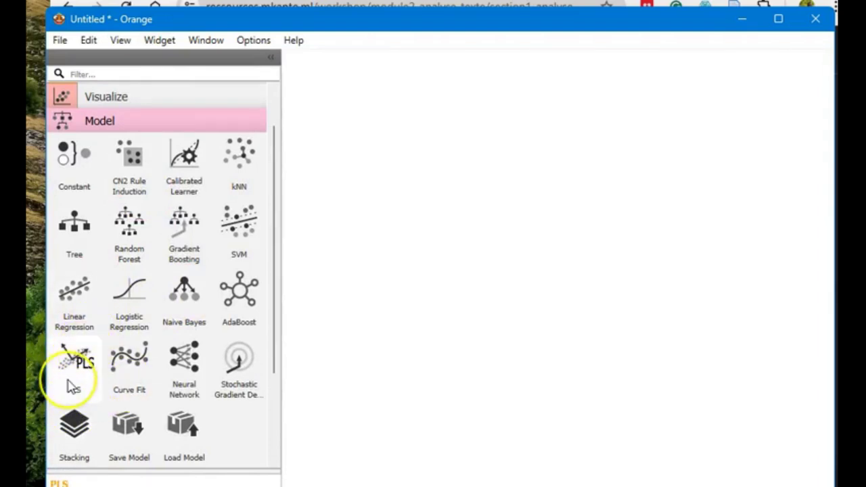
pyautogui.moveTo(73, 387)
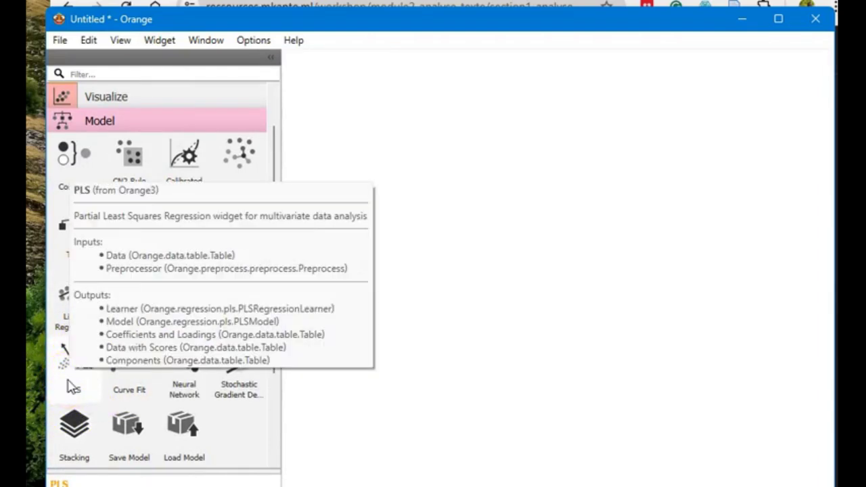
pyautogui.moveTo(76, 359)
pyautogui.mouseDown()
pyautogui.moveTo(74, 376)
pyautogui.moveTo(86, 359)
pyautogui.mouseUp()
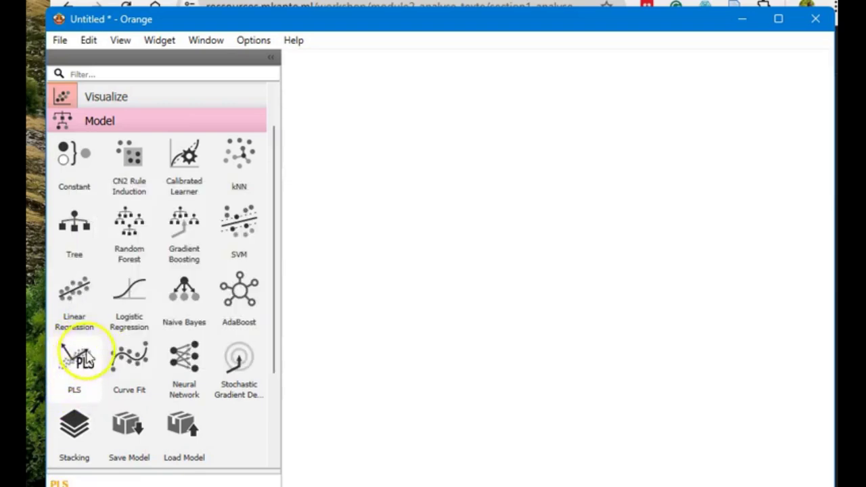
pyautogui.moveTo(117, 326)
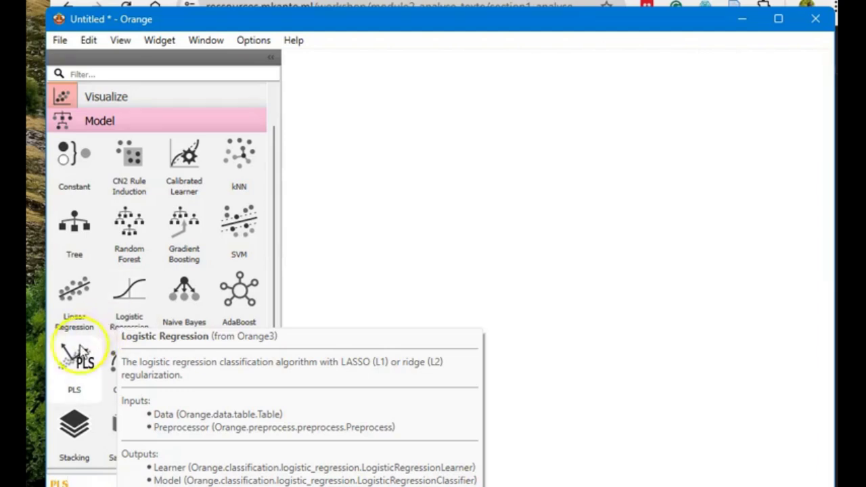
pyautogui.click(141, 127)
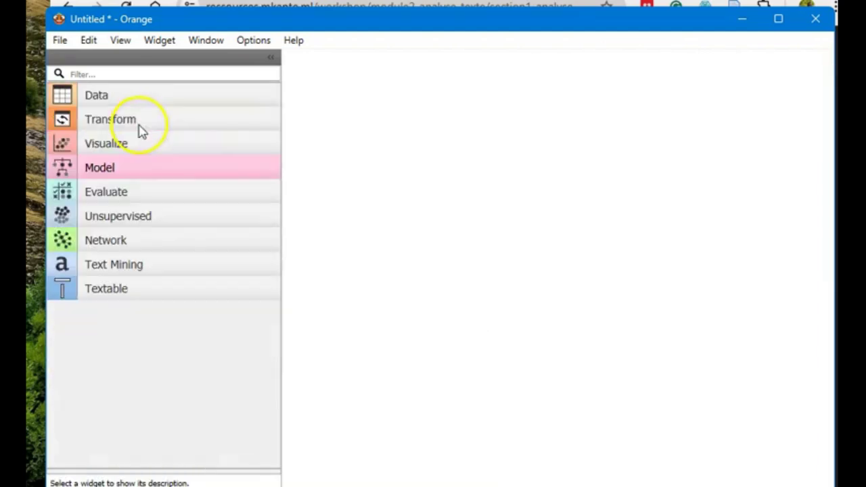
# Step: Examine the widgets in the Evaluate and Unsupervised categories, including the description of t-SNE
pyautogui.click(153, 197)
pyautogui.click(142, 257)
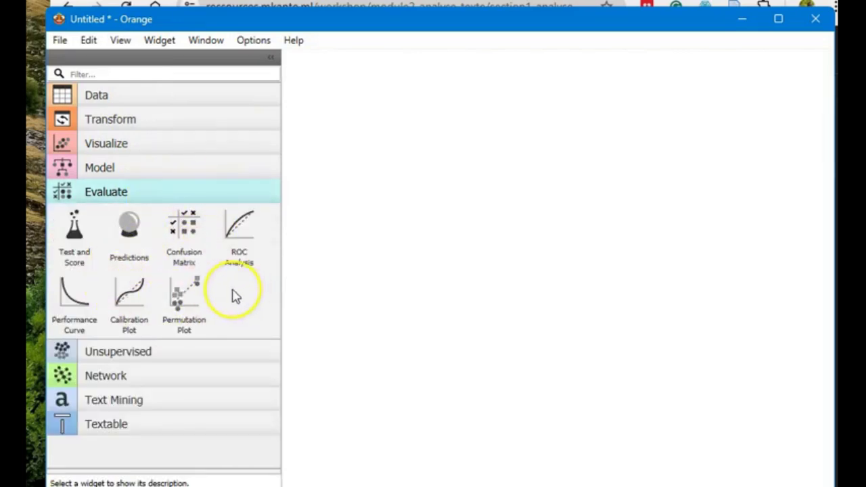
pyautogui.click(245, 297)
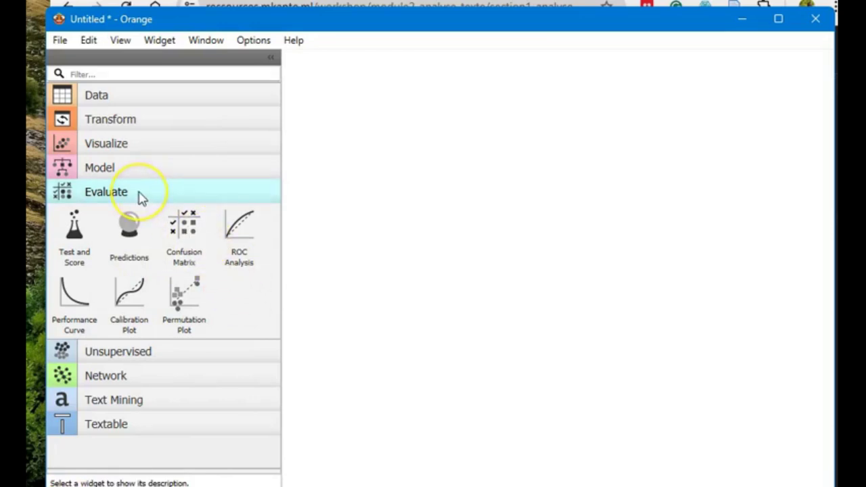
pyautogui.click(139, 196)
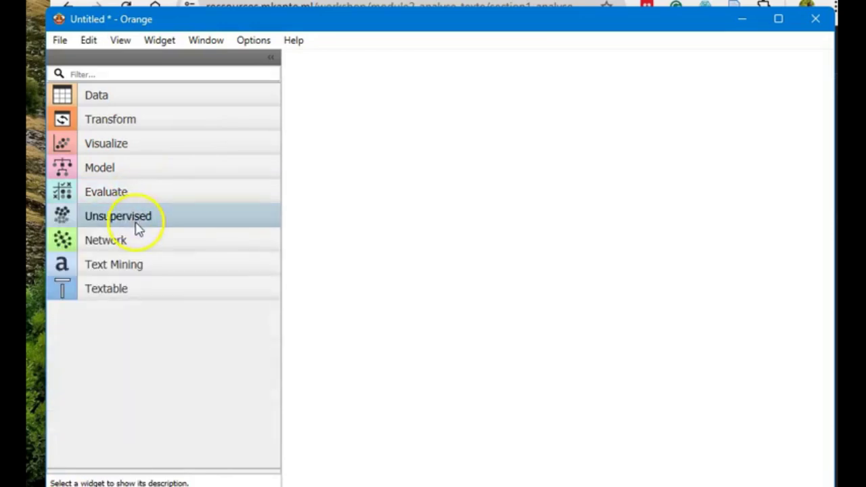
pyautogui.click(138, 226)
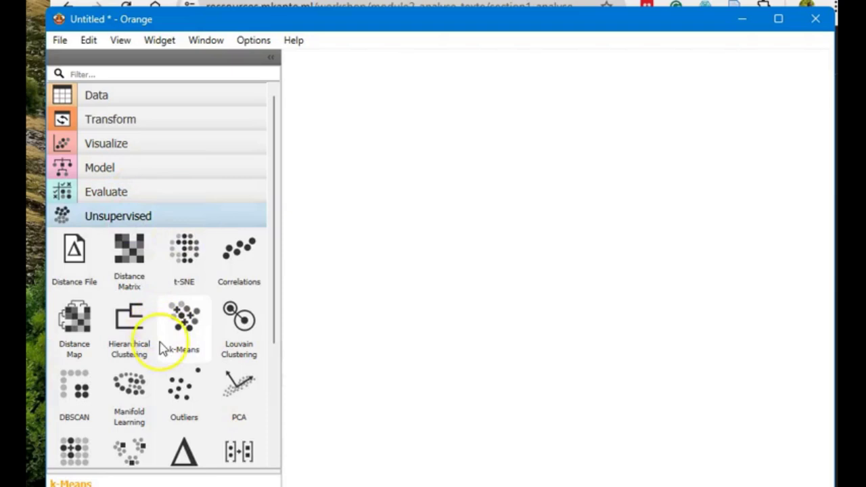
pyautogui.scroll(-3, 162, 348)
pyautogui.scroll(3, 162, 348)
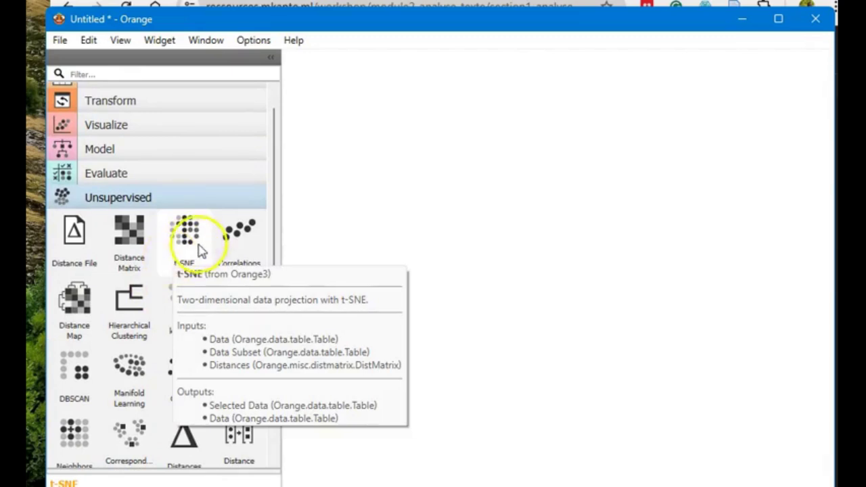
pyautogui.click(150, 199)
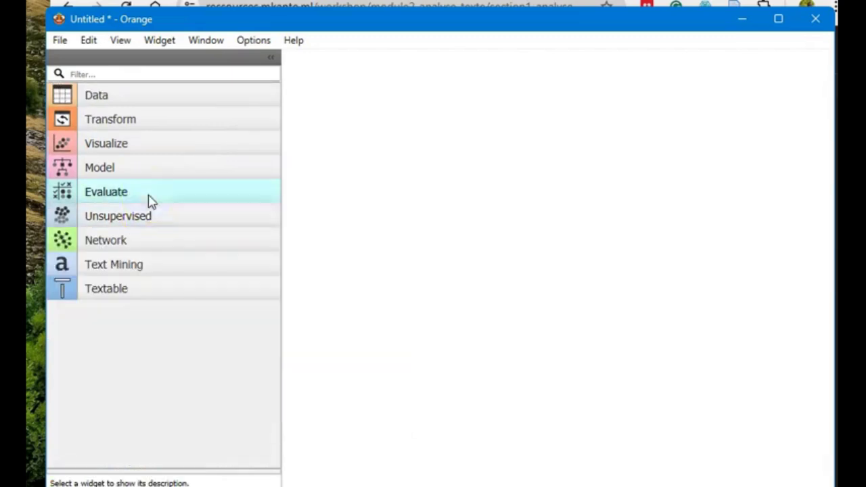
# Step: Add a Text Mining Corpus widget to the empty canvas and open its settings window
pyautogui.click(131, 268)
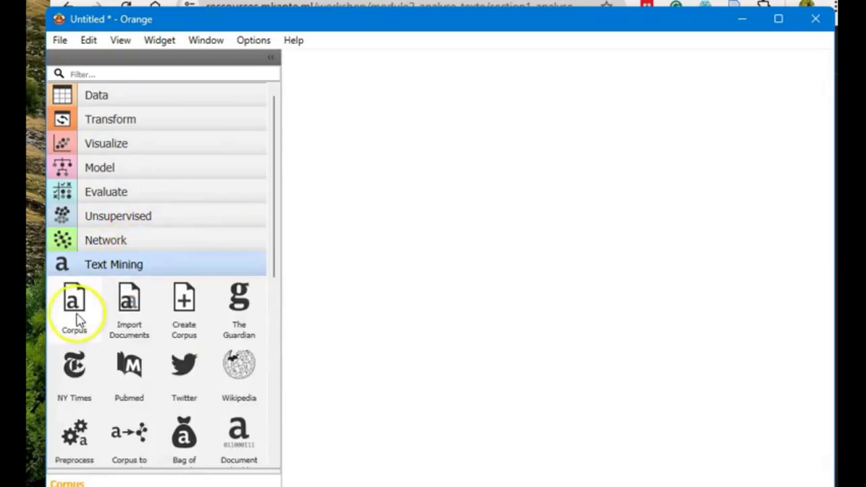
pyautogui.moveTo(75, 317); pyautogui.dragTo(426, 206)
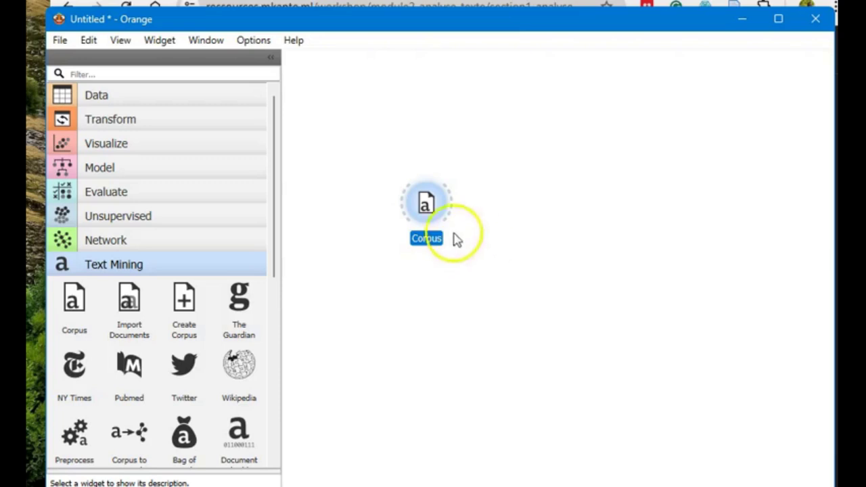
pyautogui.doubleClick(424, 203)
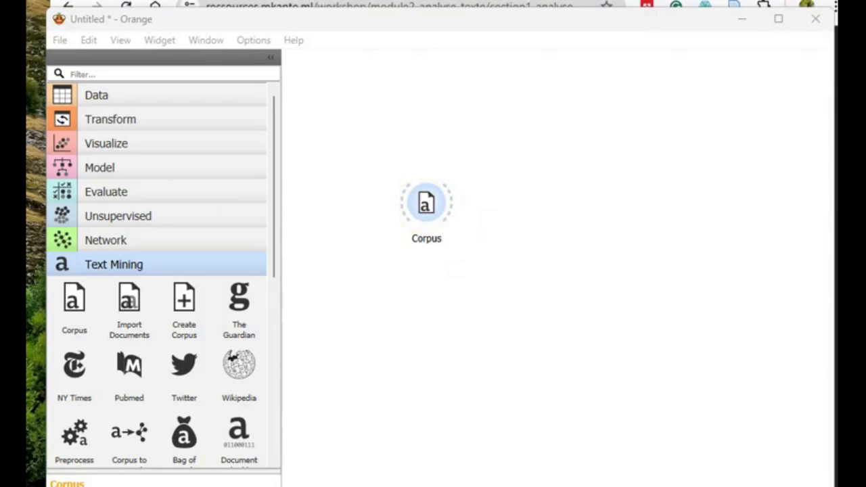
pyautogui.moveTo(27, 21); pyautogui.dragTo(397, 71)
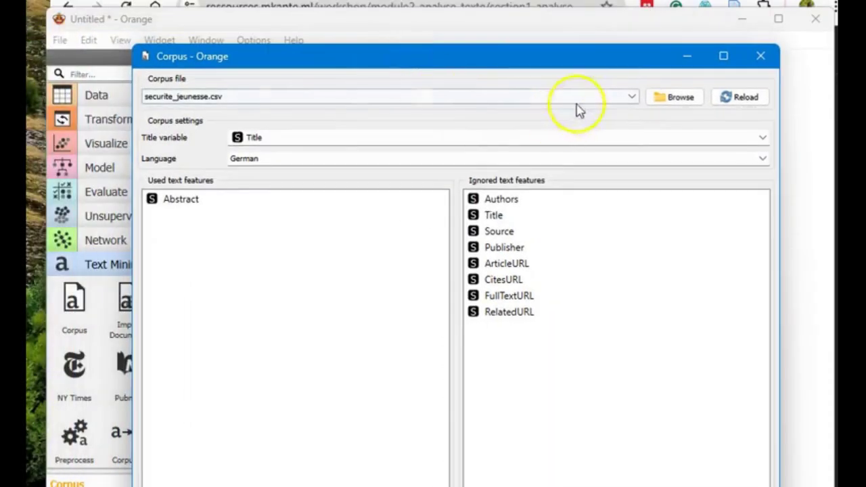
# Step: Load PoPCites.csv from the Desktop folder as the Corpus widget's file
pyautogui.click(668, 101)
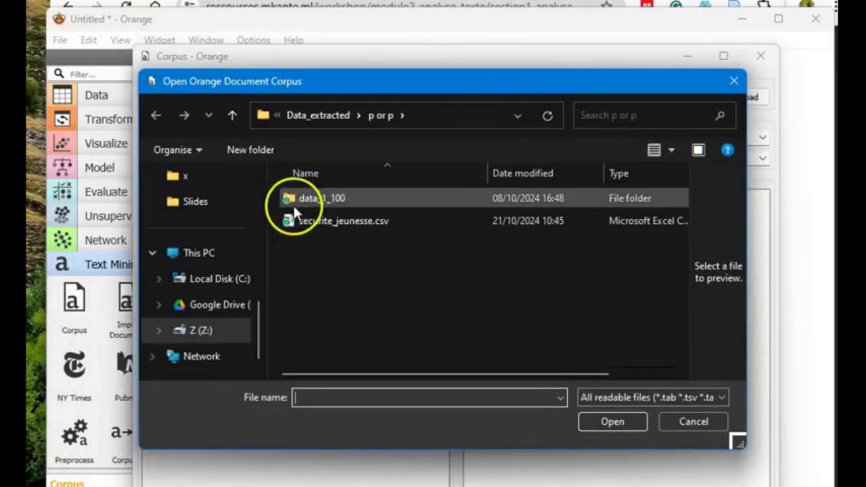
pyautogui.scroll(5, 192, 217)
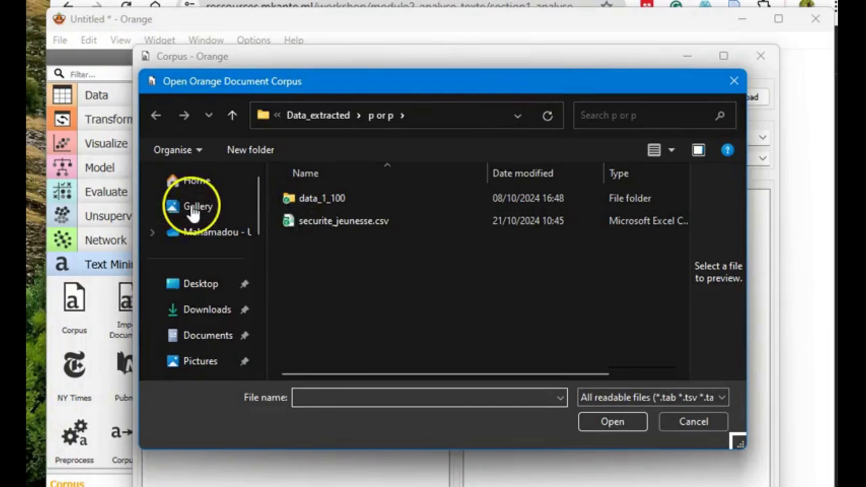
pyautogui.click(188, 283)
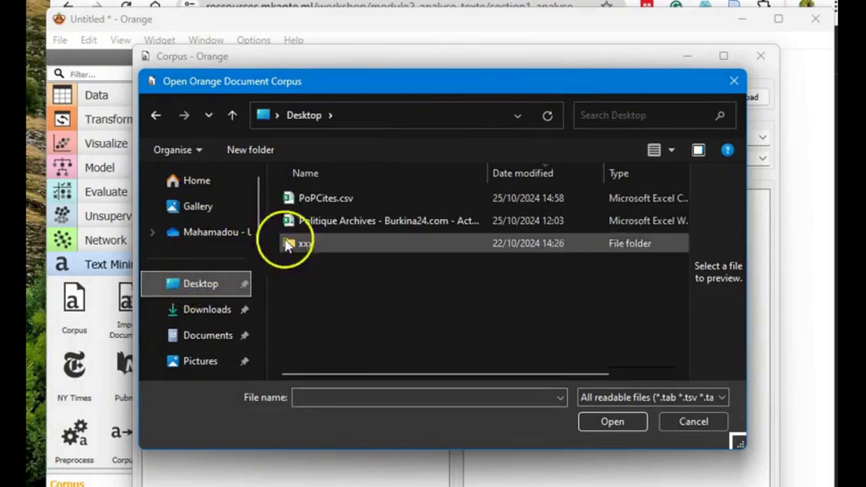
pyautogui.click(327, 200)
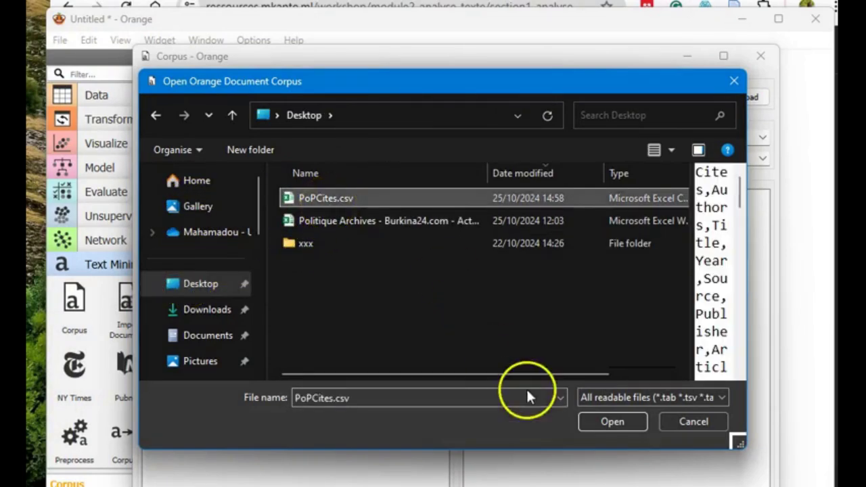
pyautogui.click(610, 422)
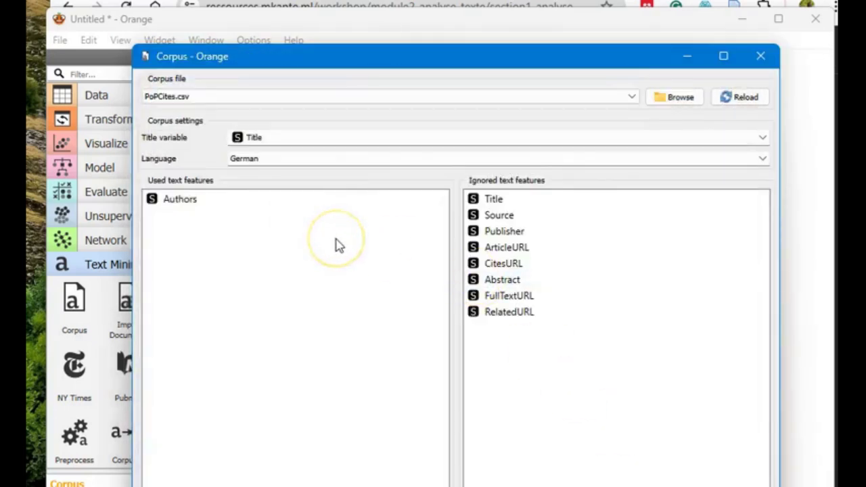
# Step: Make Abstract the only used text feature by moving Authors to the ignored features, then reload the corpus and close its settings
pyautogui.click(308, 140)
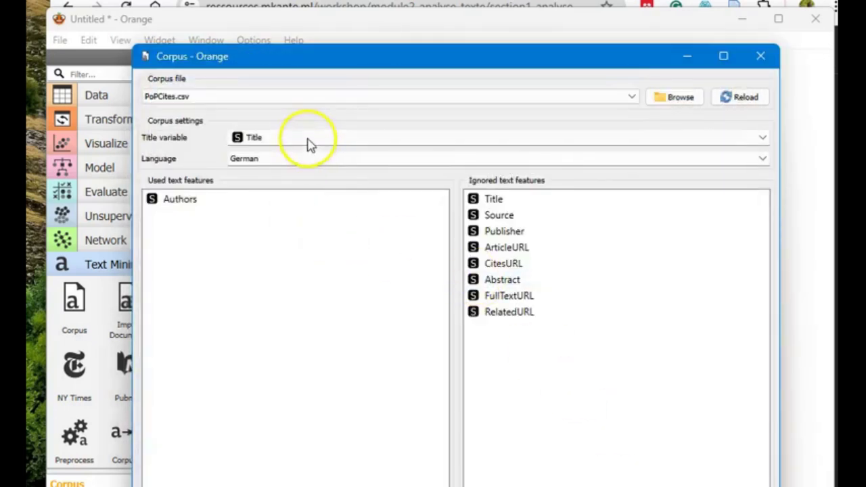
pyautogui.click(483, 201)
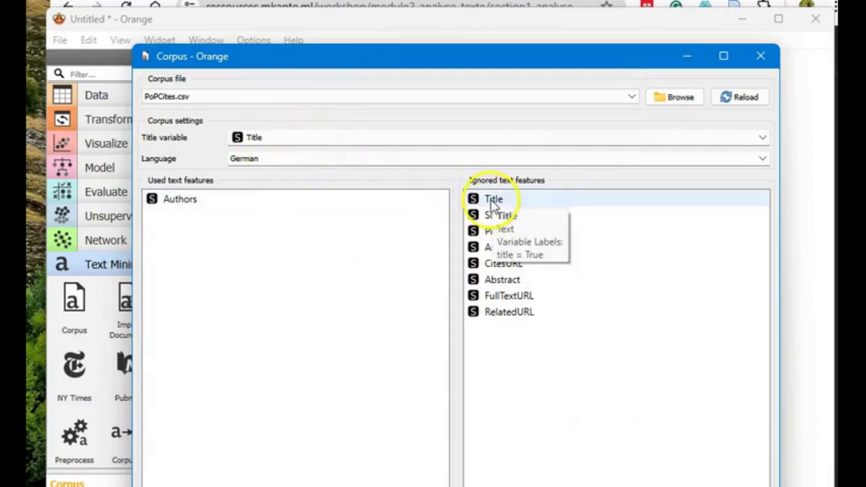
pyautogui.moveTo(177, 203); pyautogui.dragTo(524, 374)
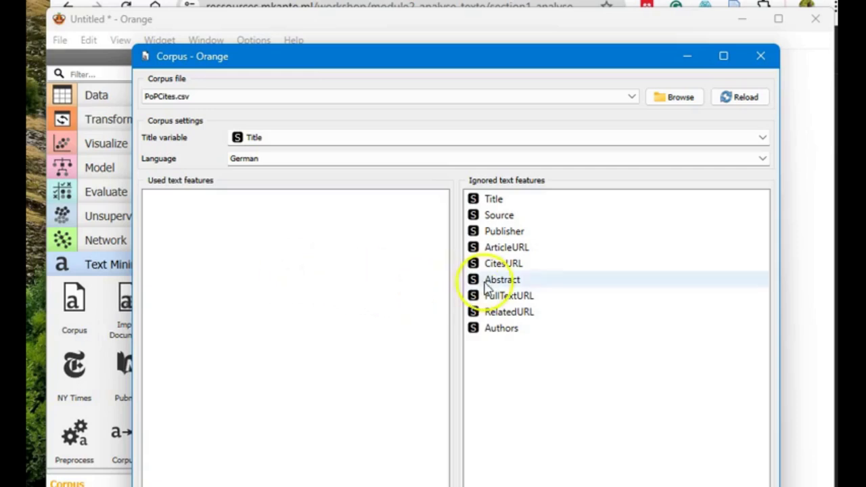
pyautogui.moveTo(487, 278); pyautogui.dragTo(312, 263)
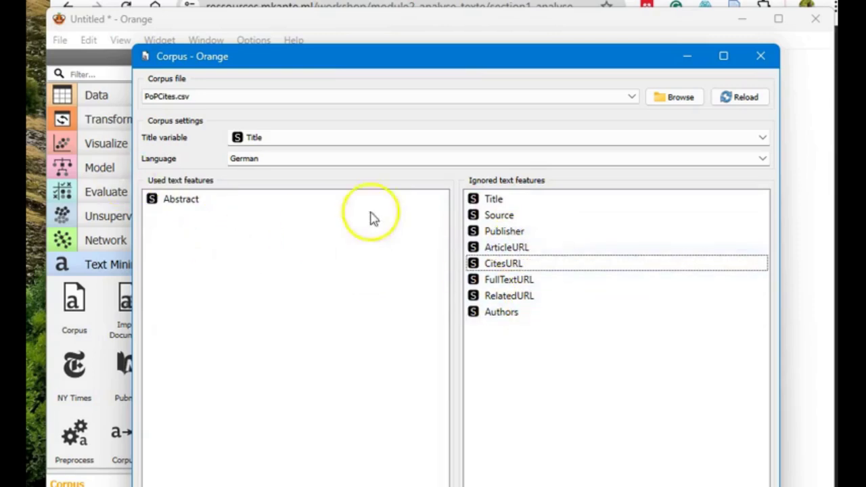
pyautogui.click(736, 106)
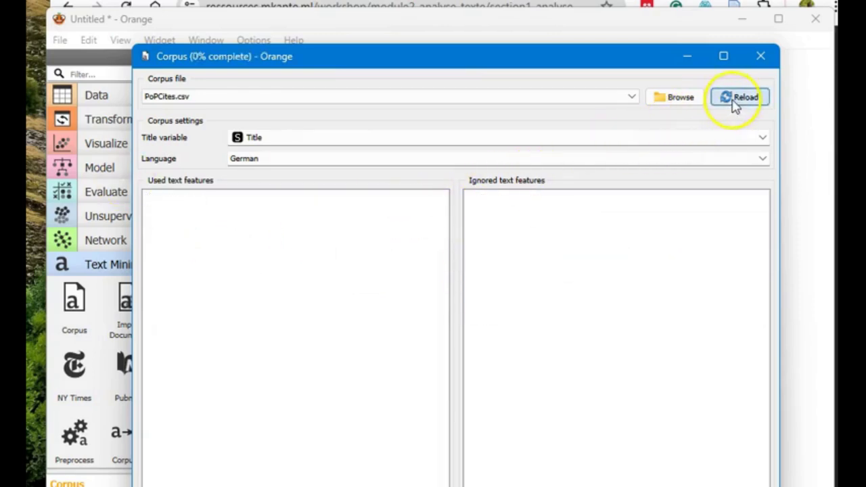
pyautogui.click(761, 56)
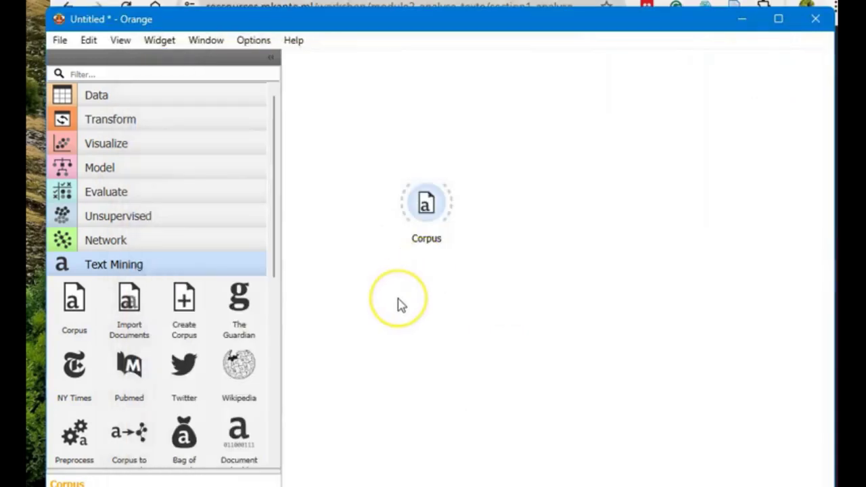
# Step: Add a Corpus Viewer widget linked to the Corpus output and place it above and to the right of Corpus
pyautogui.moveTo(438, 203); pyautogui.dragTo(462, 109)
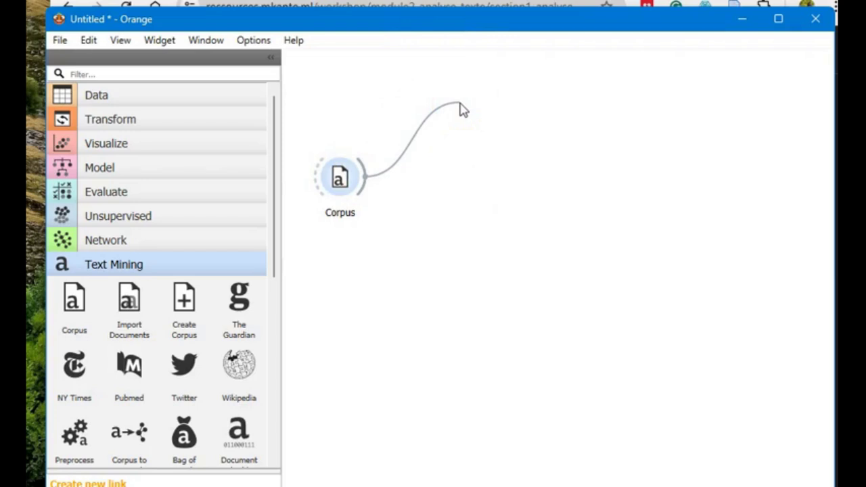
pyautogui.moveTo(462, 109)
pyautogui.mouseDown()
pyautogui.moveTo(468, 115)
pyautogui.moveTo(458, 109)
pyautogui.mouseUp()
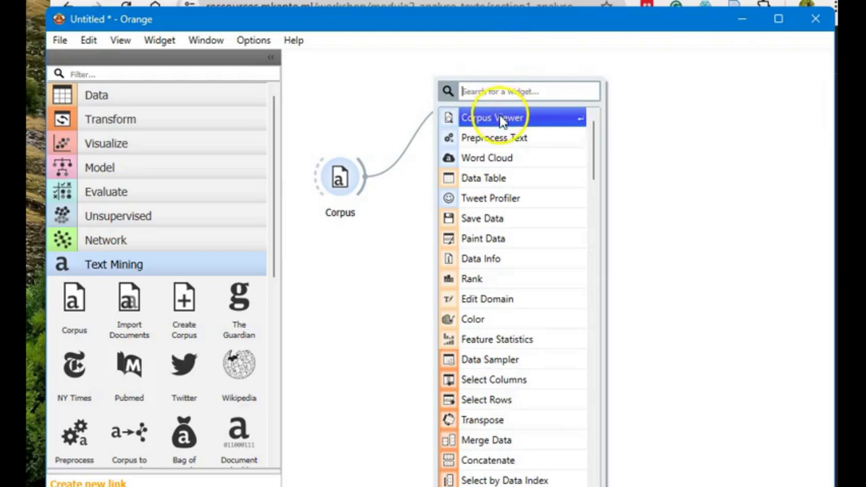
pyautogui.scroll(-2, 505, 145)
pyautogui.scroll(2, 504, 145)
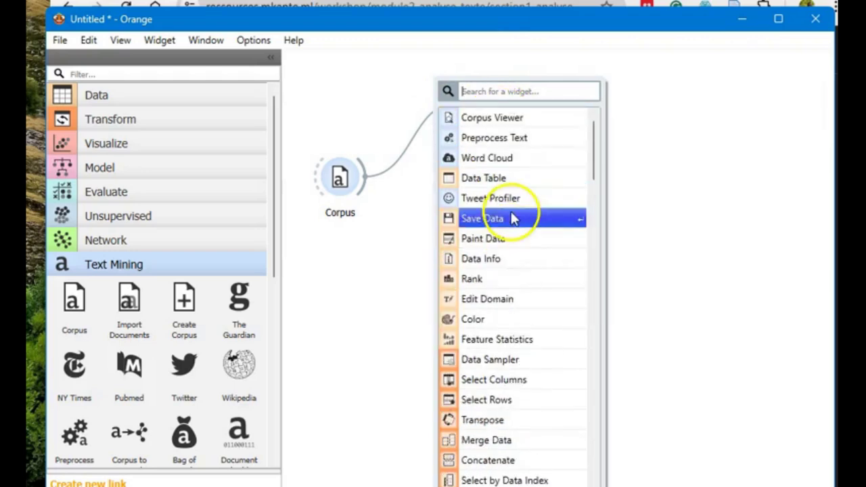
pyautogui.click(507, 119)
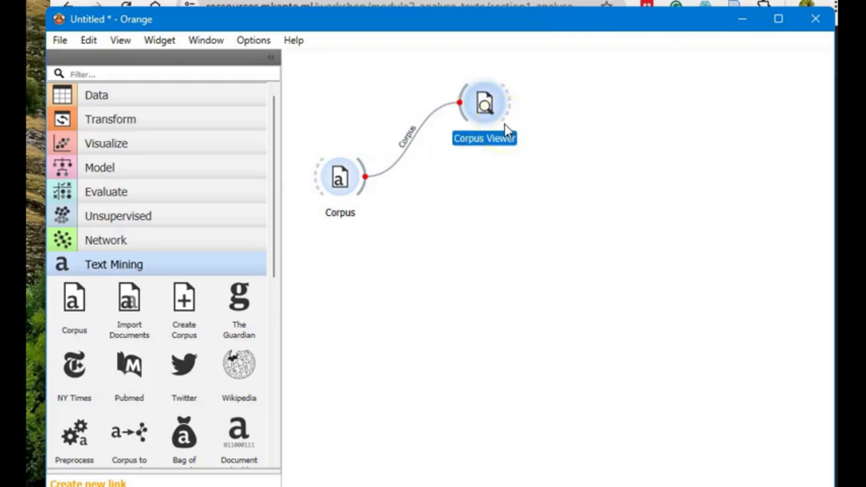
pyautogui.click(484, 102)
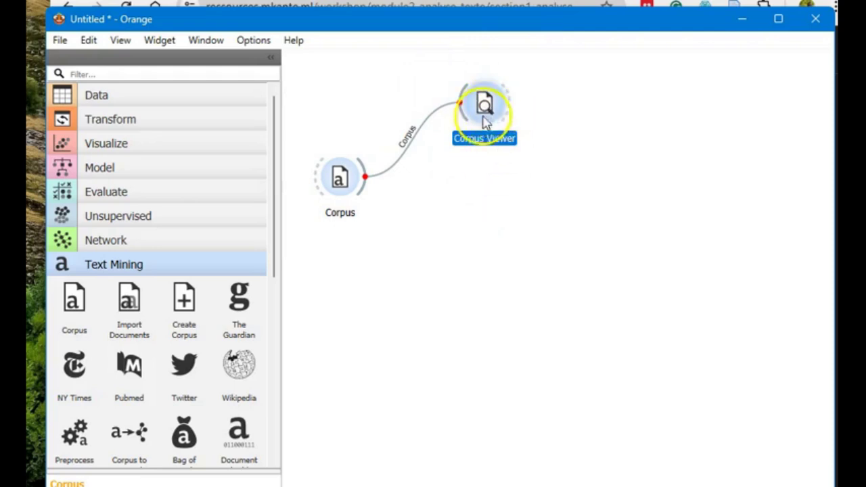
pyautogui.moveTo(483, 108); pyautogui.dragTo(431, 98)
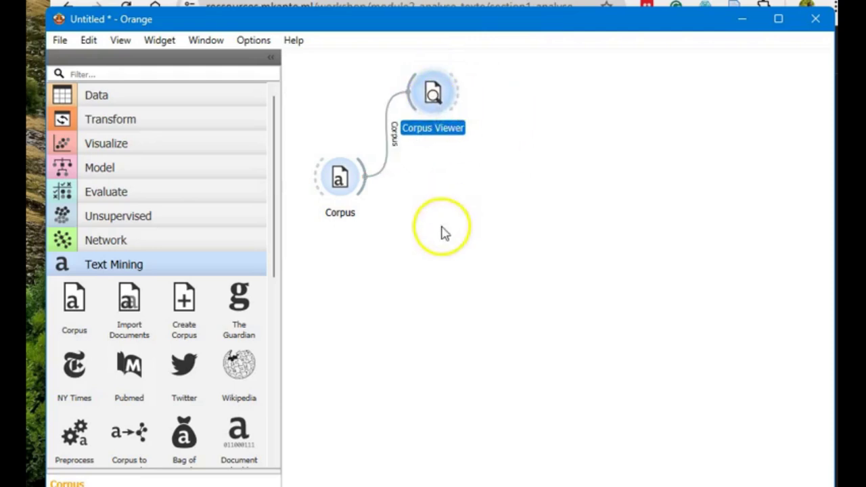
# Step: Open the Corpus Viewer, bring its window fully into view and look over its search and display features
pyautogui.doubleClick(438, 94)
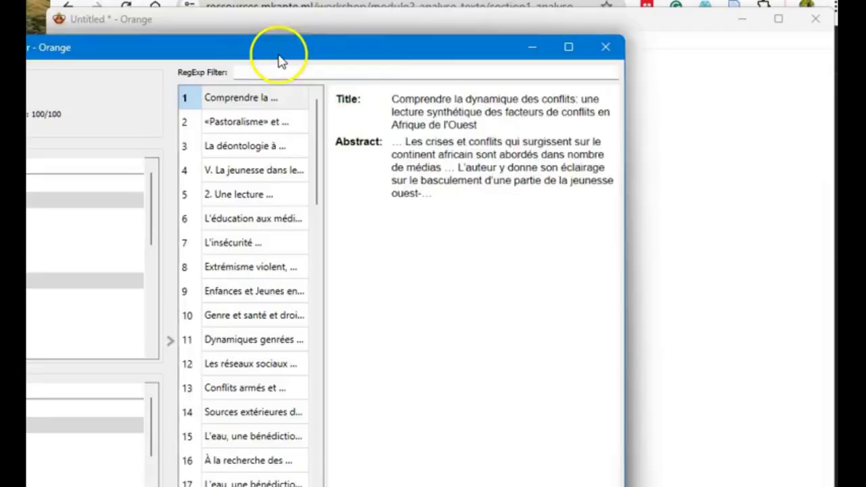
pyautogui.moveTo(277, 58); pyautogui.dragTo(467, 60)
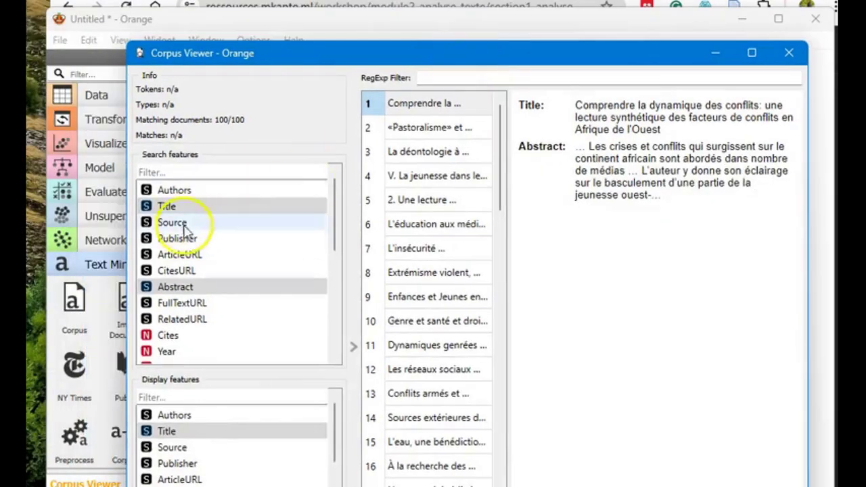
pyautogui.scroll(-2, 169, 463)
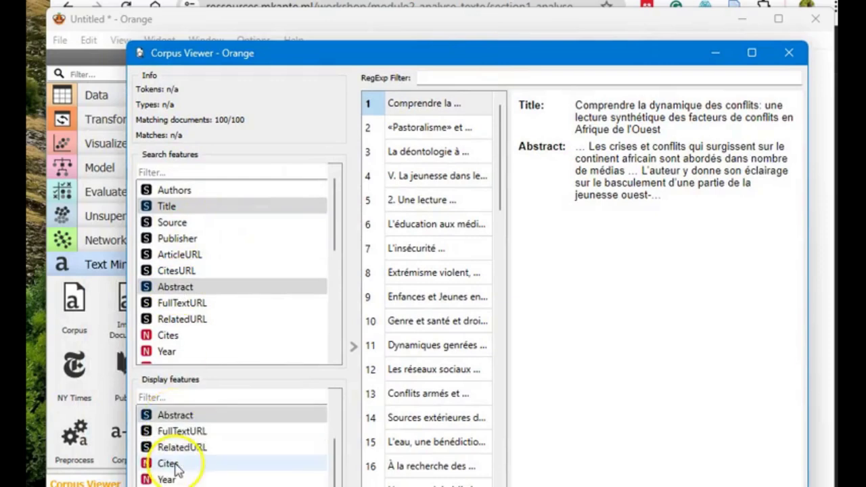
# Step: Browse the titles and abstracts of documents 3 through 33 in the Corpus Viewer, then close it
pyautogui.click(419, 150)
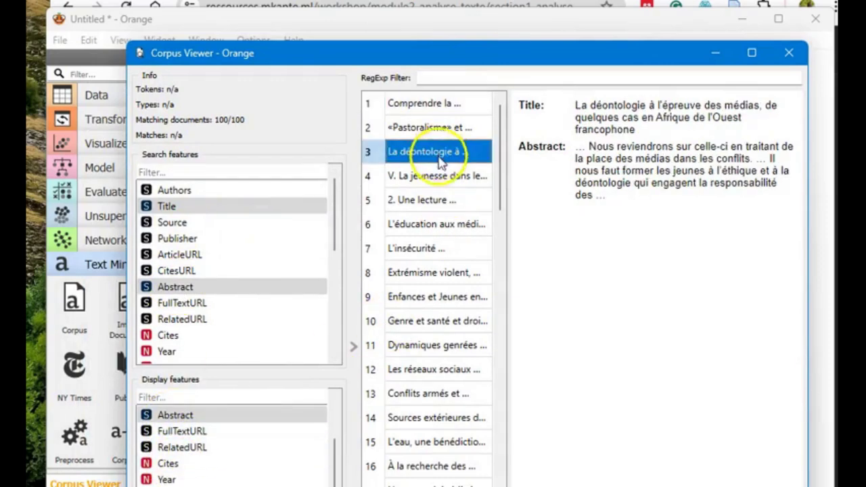
pyautogui.click(435, 180)
pyautogui.click(437, 201)
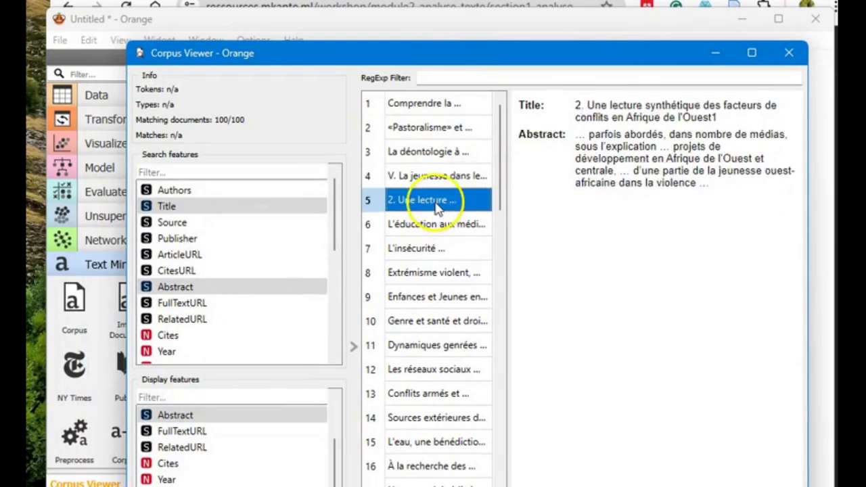
pyautogui.click(436, 225)
pyautogui.click(433, 247)
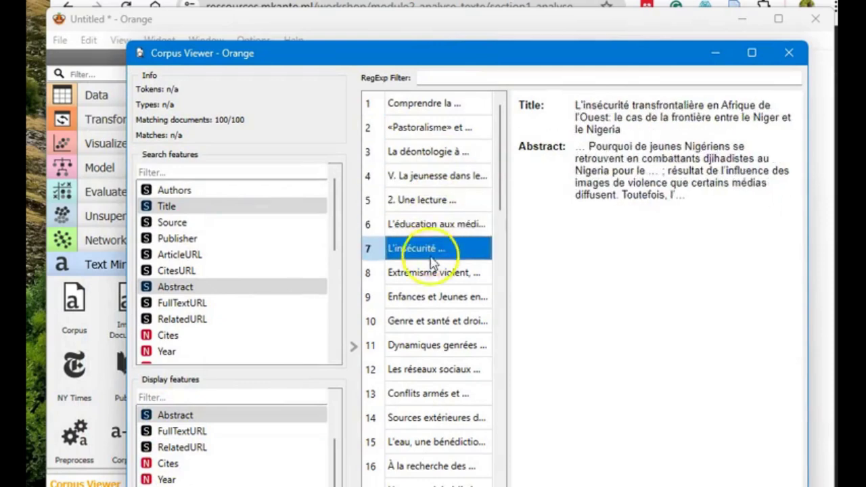
pyautogui.click(432, 278)
pyautogui.press('Down')
pyautogui.press('Down')
pyautogui.press('Down')
pyautogui.press('Down')
pyautogui.press('Down')
pyautogui.press('Down')
pyautogui.press('Down')
pyautogui.press('Down')
pyautogui.press('Down')
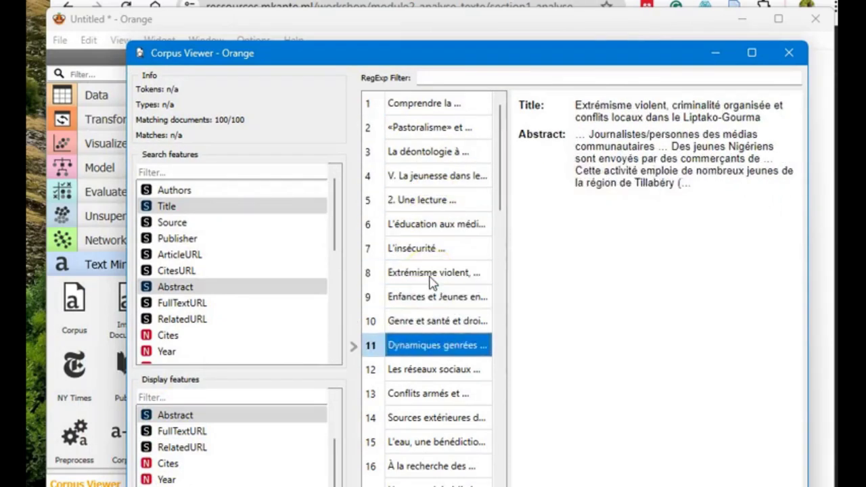
pyautogui.press('Down')
pyautogui.press('Down')
pyautogui.press('Down')
pyautogui.press('Down')
pyautogui.press('Down')
pyautogui.press('Down')
pyautogui.press('Down')
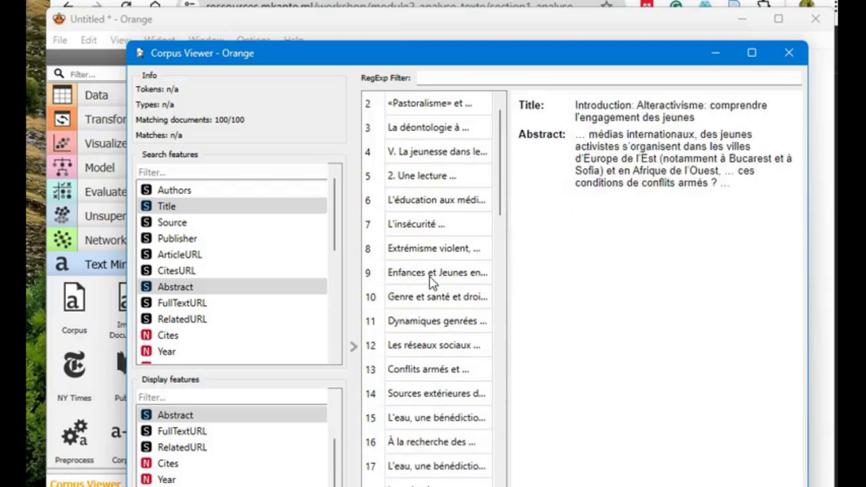
pyautogui.press('Down')
pyautogui.press('Down')
pyautogui.press('Down')
pyautogui.press('Down')
pyautogui.press('Down')
pyautogui.press('Down')
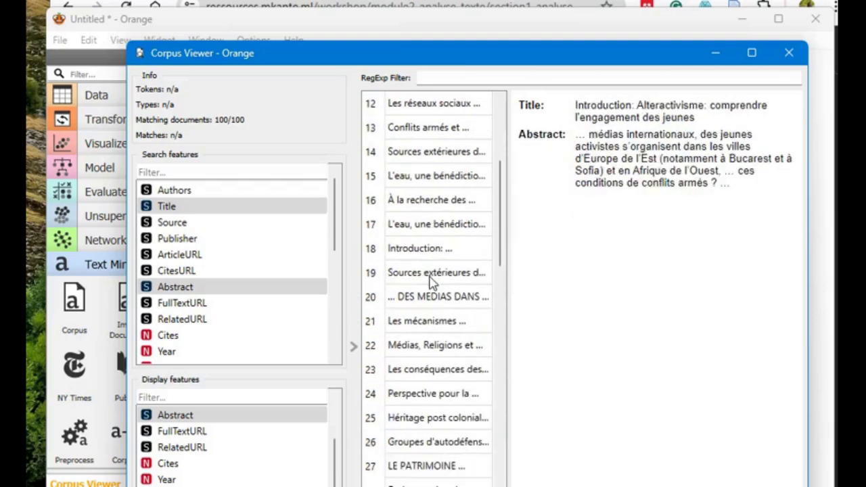
pyautogui.moveTo(501, 247); pyautogui.dragTo(535, 225)
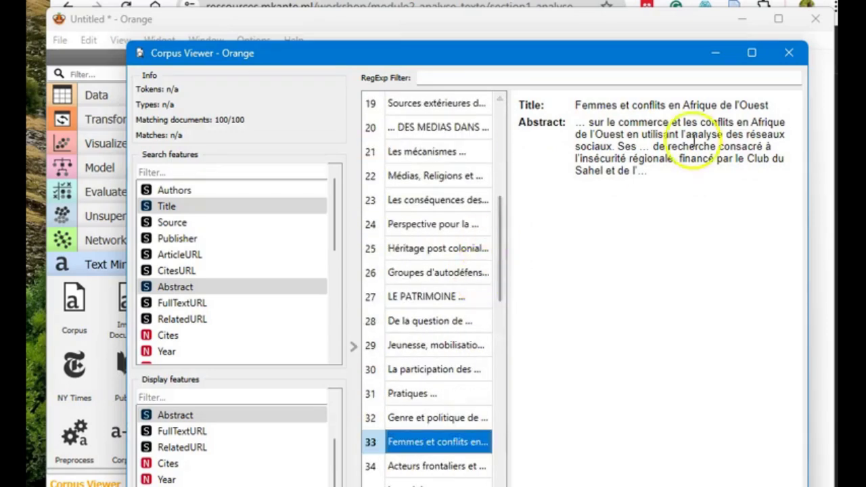
pyautogui.click(789, 52)
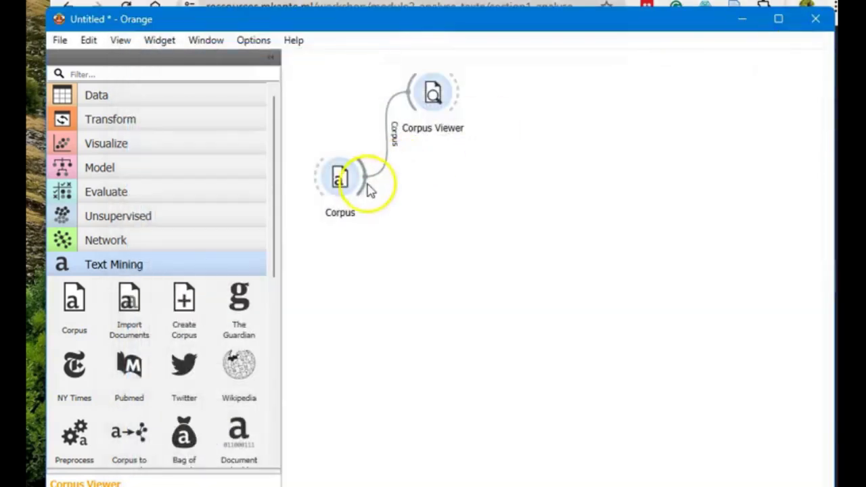
# Step: Add a Word Cloud widget linked to the Corpus output, below and to the right of Corpus
pyautogui.moveTo(363, 194); pyautogui.dragTo(462, 245)
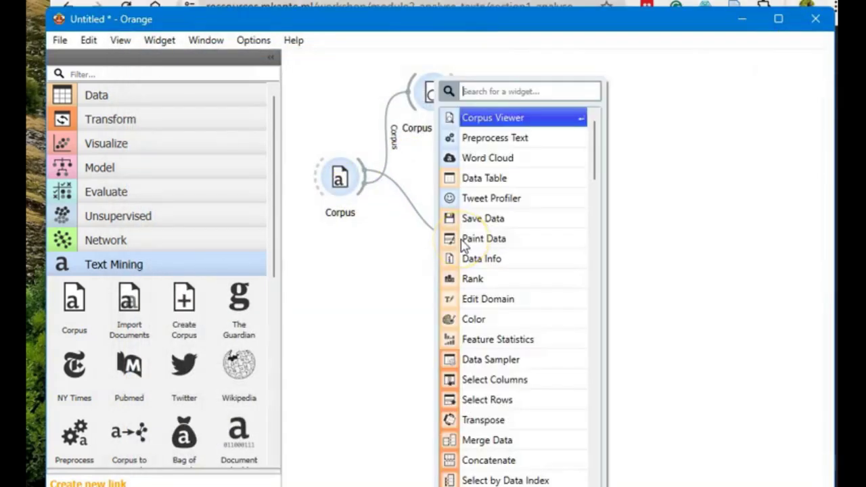
pyautogui.press('Escape')
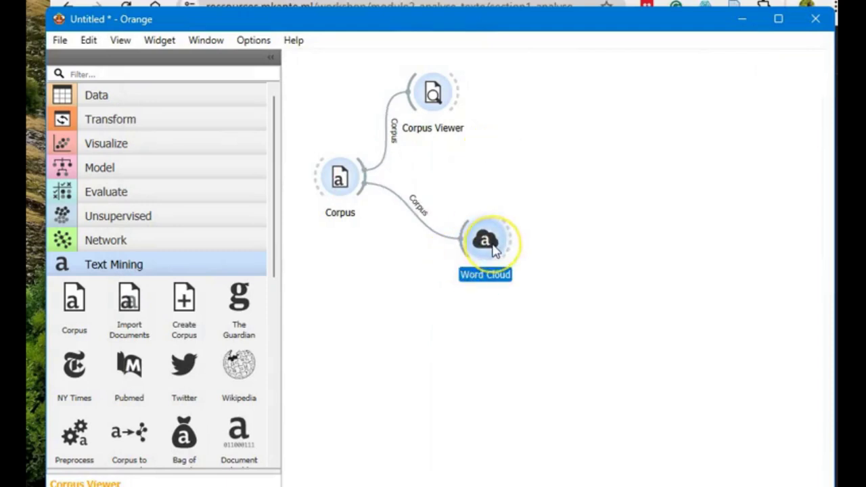
pyautogui.click(481, 235)
pyautogui.click(421, 363)
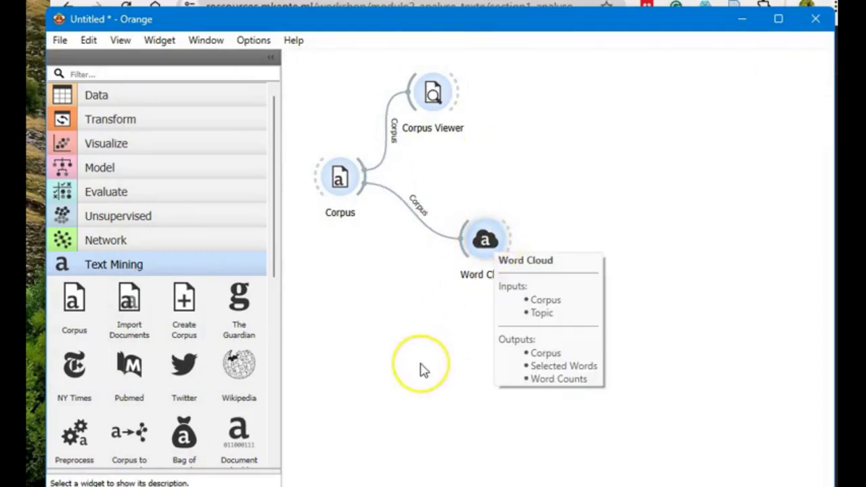
pyautogui.click(448, 326)
# Step: Open the Word Cloud and examine its most prominent words, such as "les", "sociaux" and "médias"
pyautogui.doubleClick(484, 252)
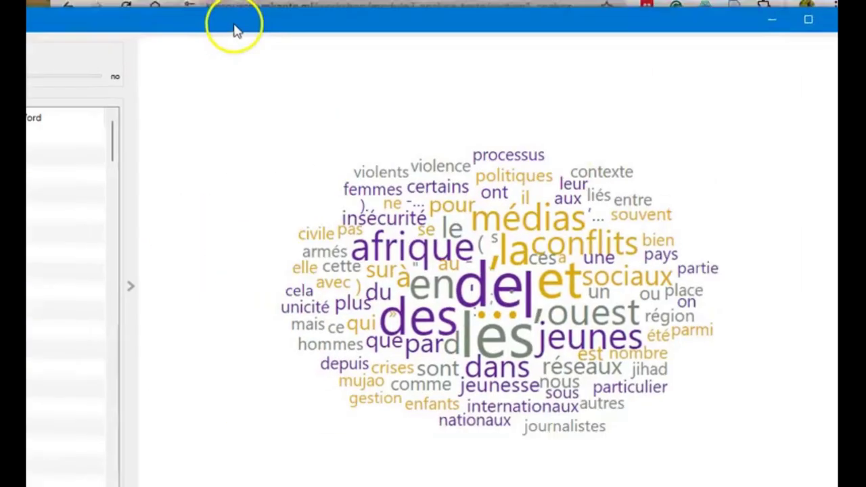
pyautogui.moveTo(235, 29); pyautogui.dragTo(248, 7)
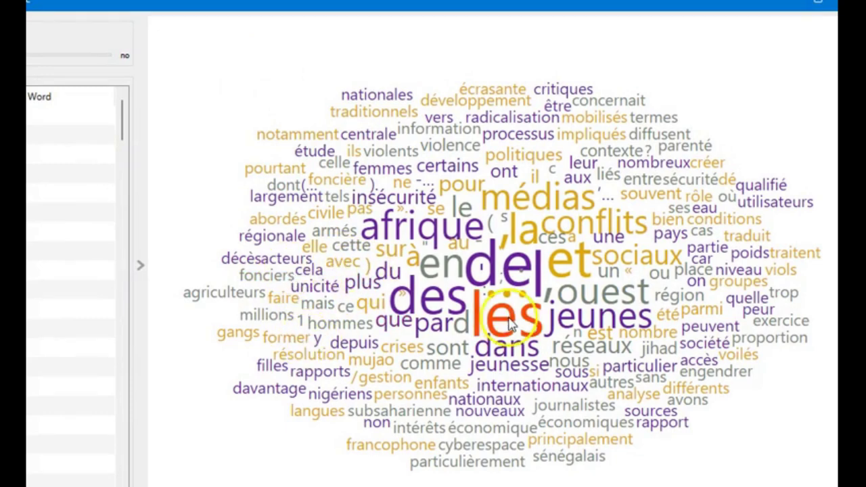
pyautogui.click(544, 209)
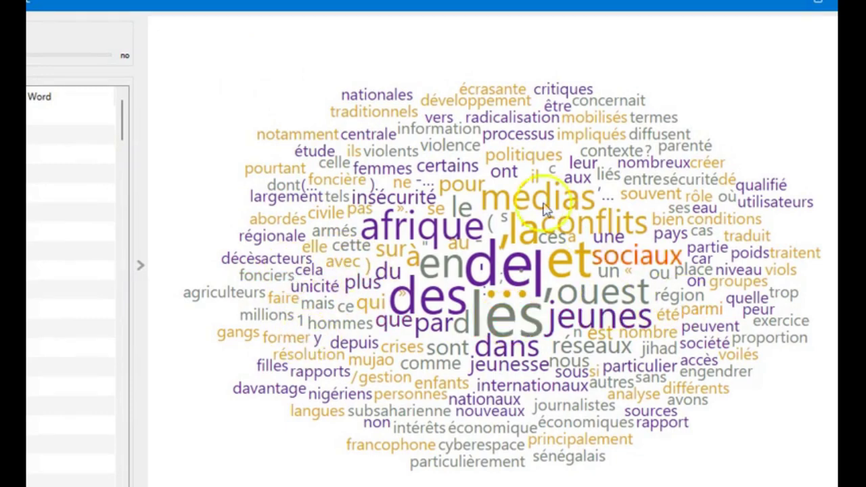
pyautogui.click(517, 332)
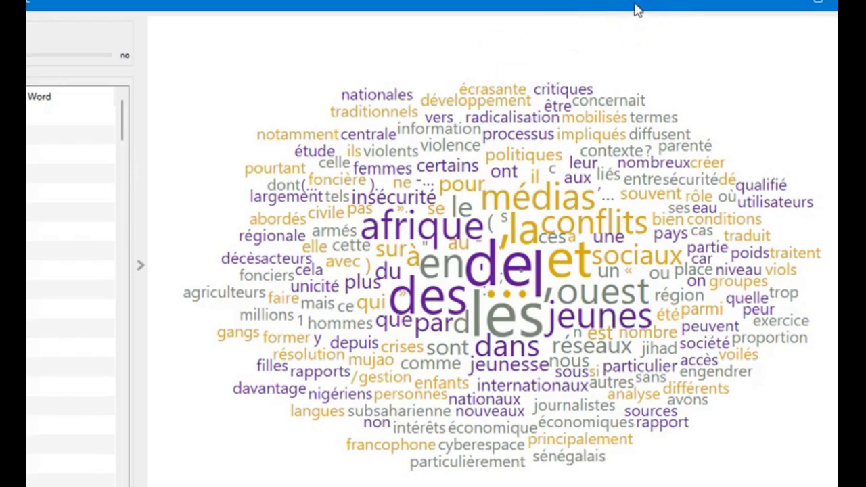
# Step: Move the Word Cloud window out of the way and add a Preprocess Text widget linked to the Corpus output, below Corpus
pyautogui.moveTo(663, 14); pyautogui.dragTo(0, 20)
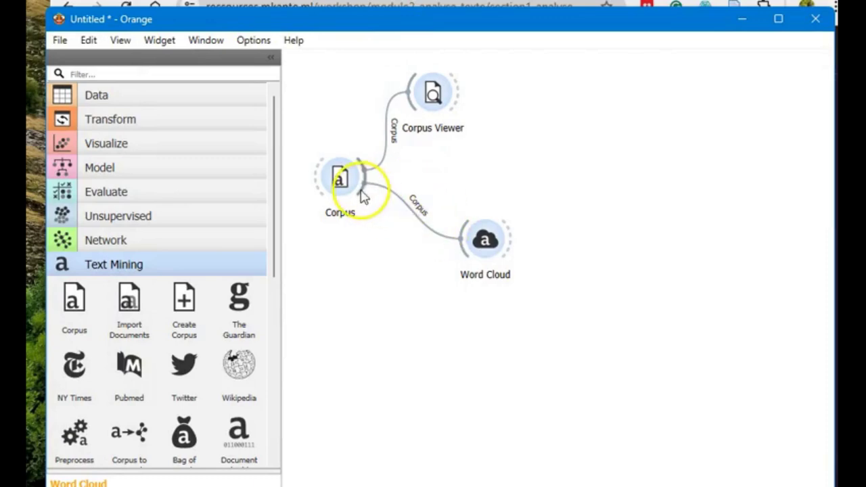
pyautogui.moveTo(362, 196); pyautogui.dragTo(376, 306)
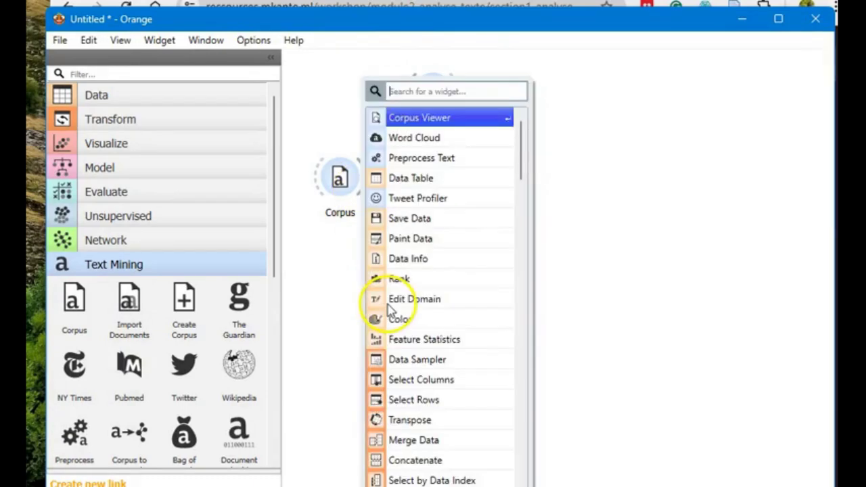
pyautogui.click(427, 160)
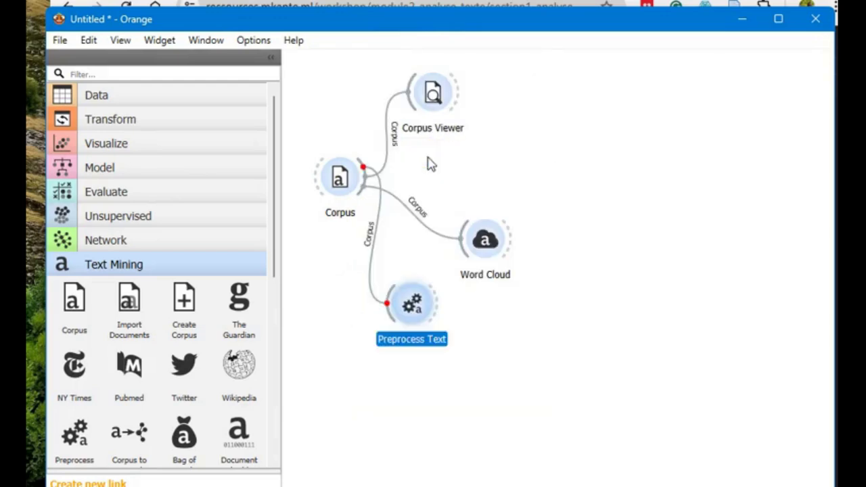
# Step: Open Preprocess Text, bring its window into view and look over the transformation, tokenization, normalization and filtering settings
pyautogui.doubleClick(414, 306)
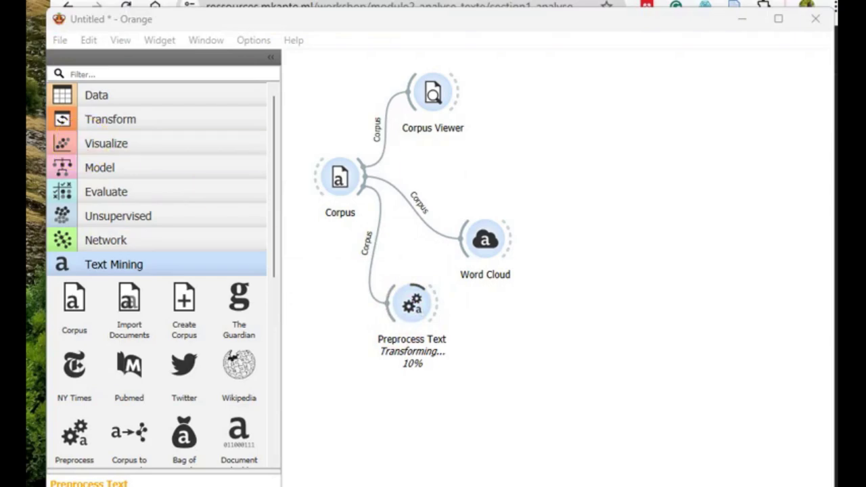
pyautogui.moveTo(0, 32); pyautogui.dragTo(373, 42)
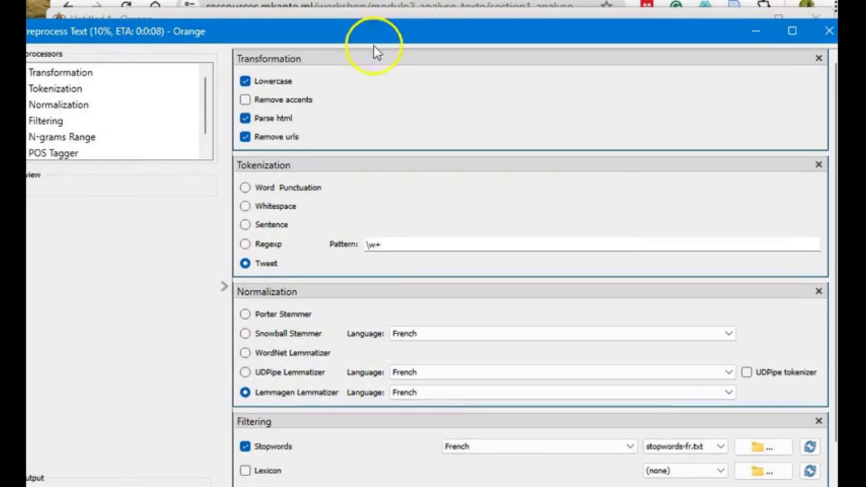
pyautogui.scroll(-1, 365, 128)
pyautogui.click(354, 140)
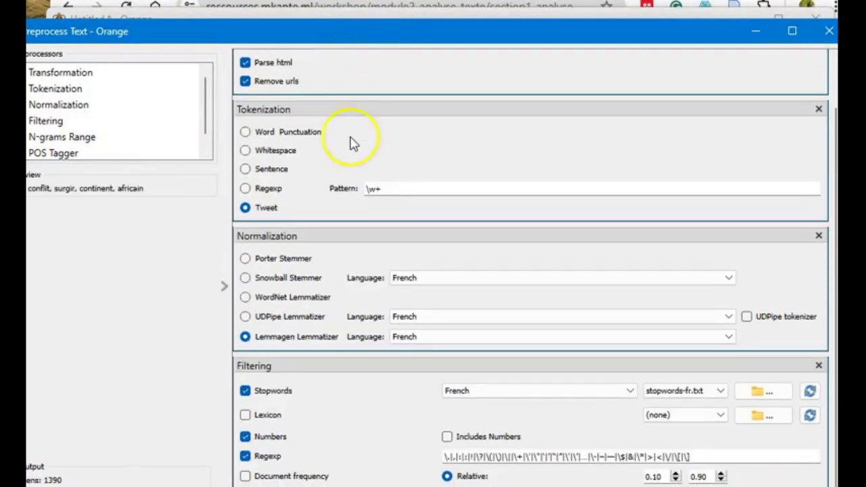
pyautogui.scroll(-1, 325, 261)
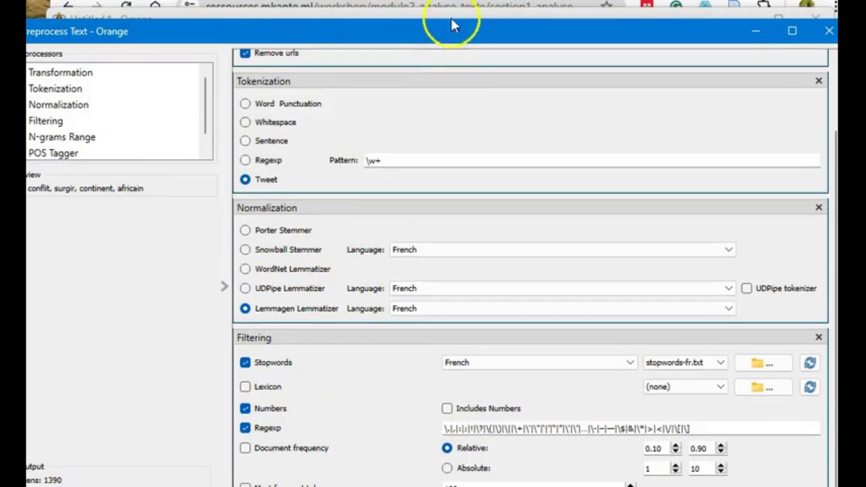
# Step: Switch to the workshop site in the browser and skim the "Analyse de sentiment" page down to its Orange Data Mining section
pyautogui.click(541, 4)
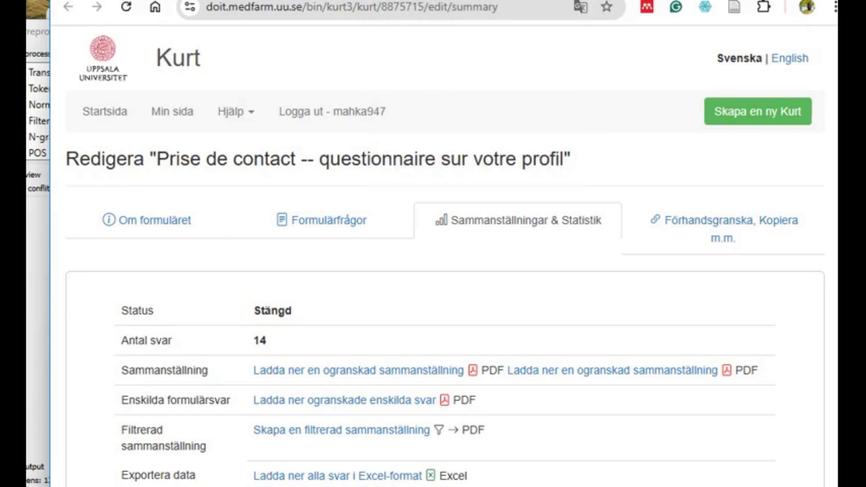
pyautogui.hotkey('ctrl', 'Tab')
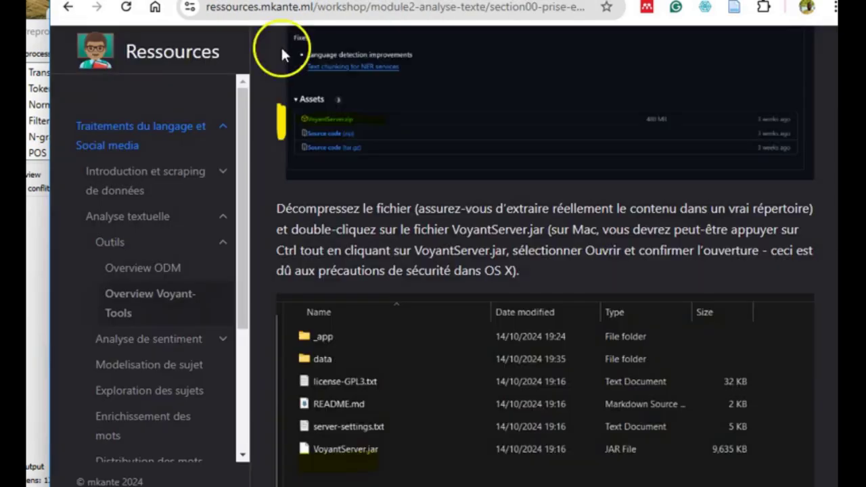
pyautogui.click(126, 342)
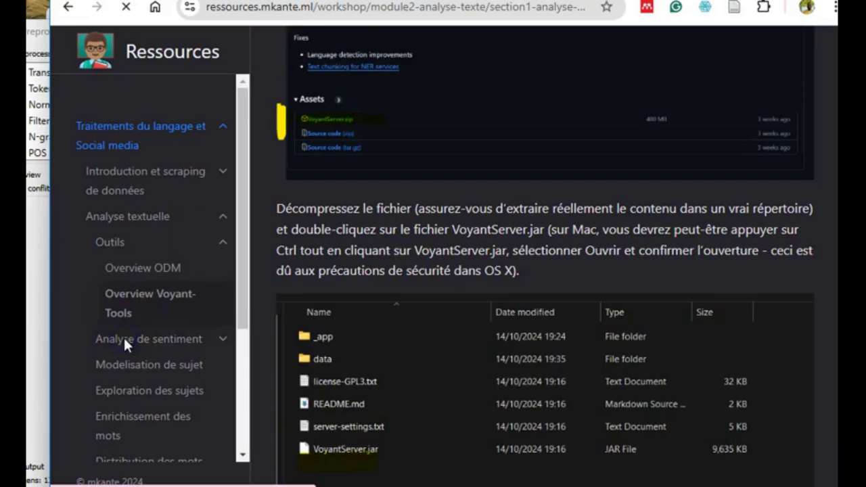
pyautogui.scroll(-5, 335, 352)
pyautogui.scroll(-8, 341, 365)
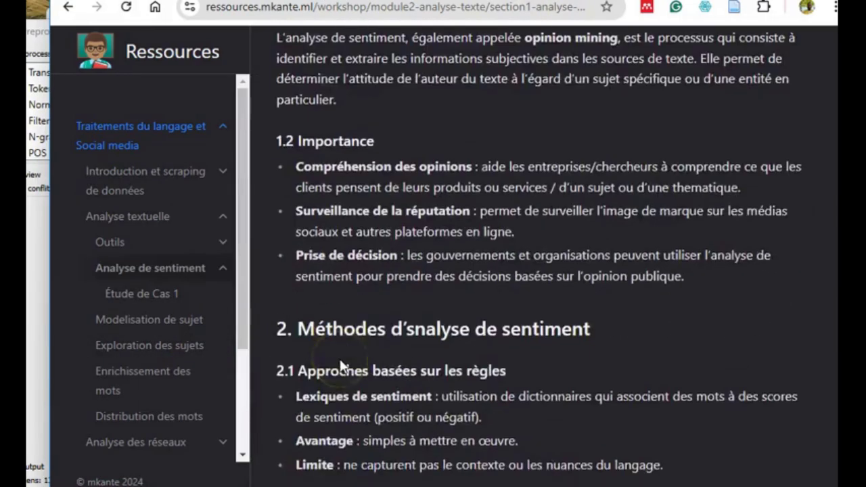
pyautogui.scroll(-7, 340, 358)
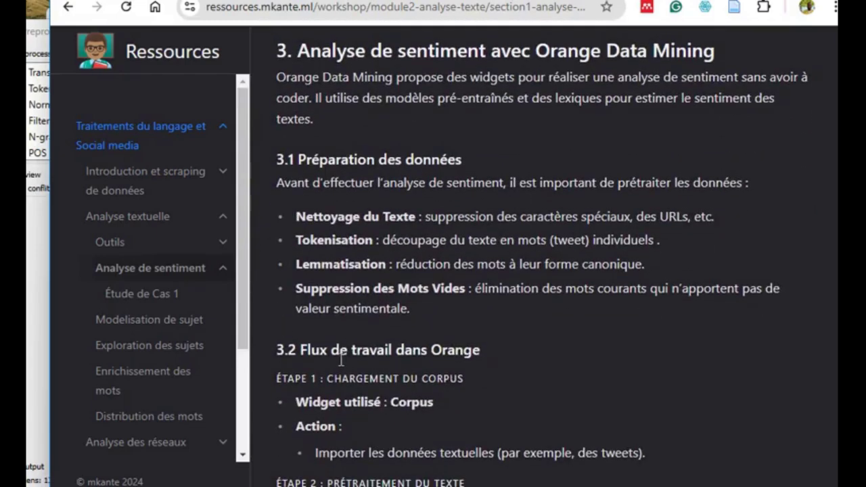
# Step: Open the "Analyse textuelle" page and go to section 2.1 on text preprocessing
pyautogui.click(128, 216)
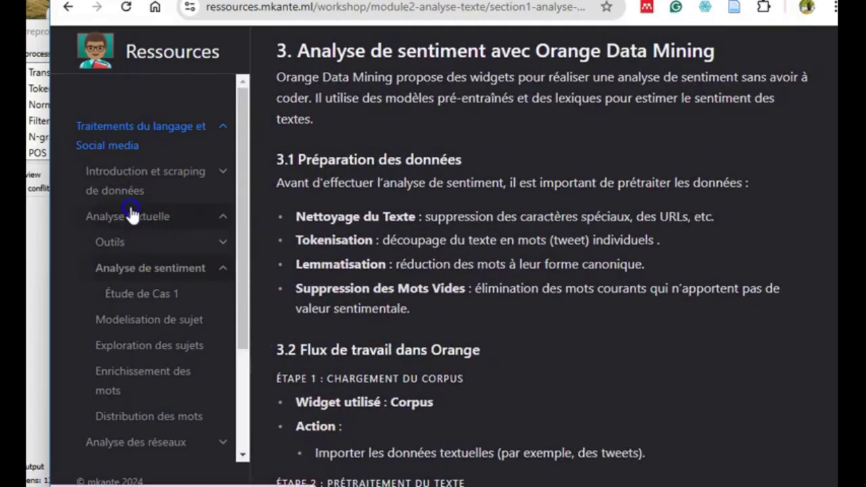
pyautogui.scroll(-2, 420, 271)
pyautogui.scroll(-9, 419, 267)
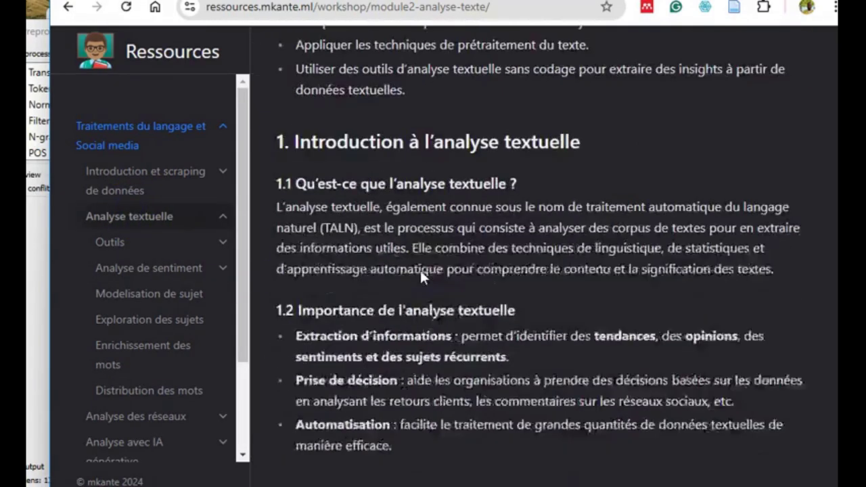
pyautogui.scroll(-1, 422, 271)
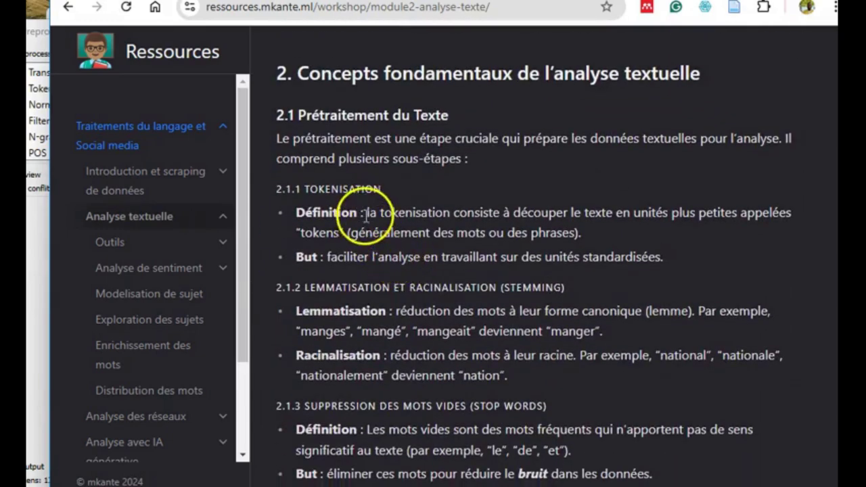
# Step: Read the definitions of tokenisation, lemmatisation and stemming, highlighting the tokenisation definition and the "nation" example
pyautogui.moveTo(364, 213); pyautogui.dragTo(582, 234)
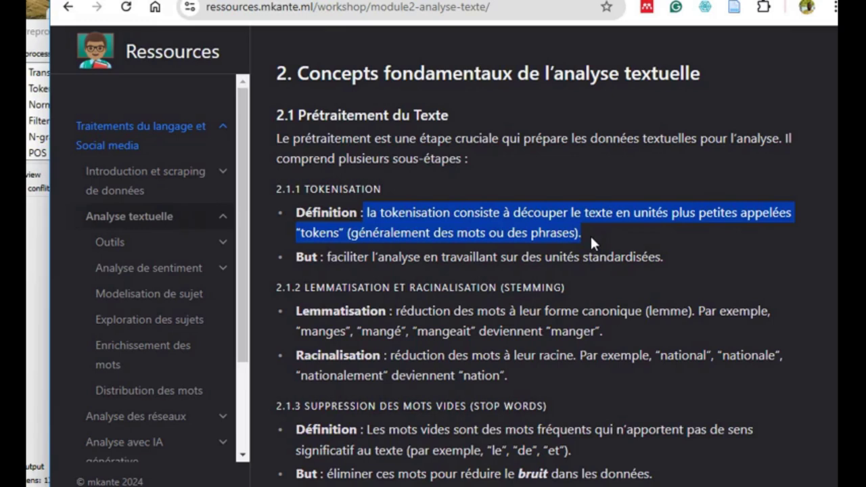
pyautogui.scroll(-2, 590, 234)
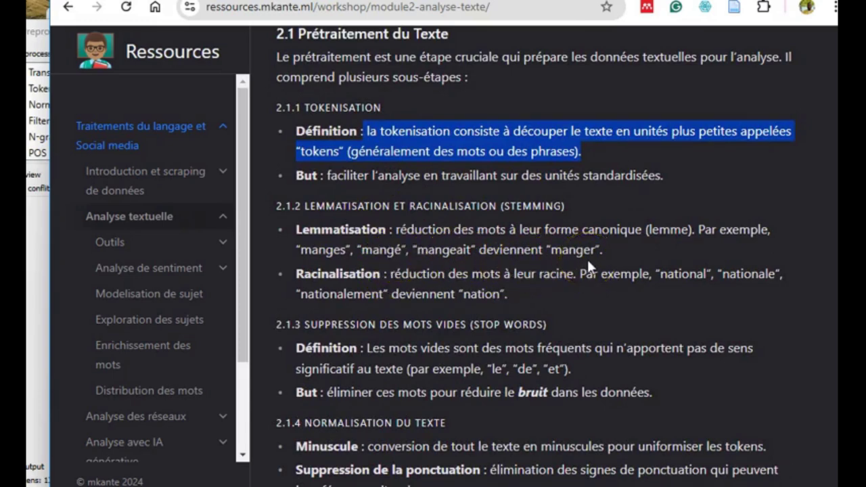
pyautogui.click(516, 294)
pyautogui.moveTo(512, 289); pyautogui.dragTo(474, 286)
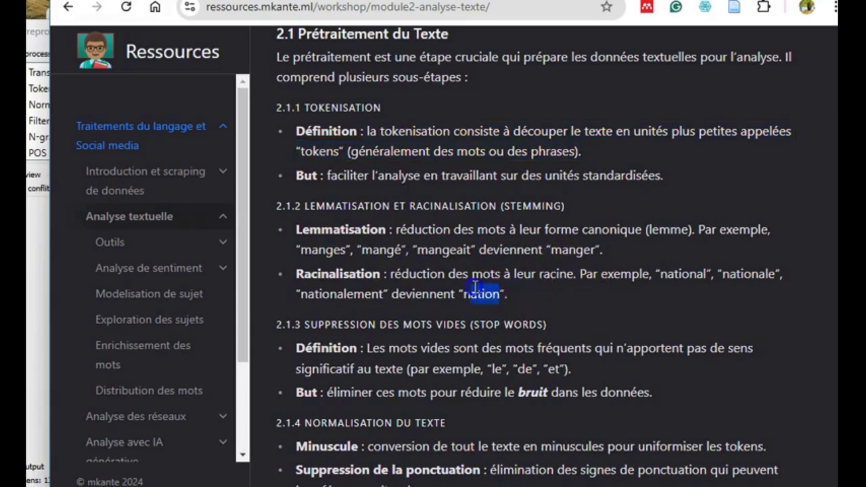
pyautogui.click(673, 274)
pyautogui.scroll(-1, 476, 305)
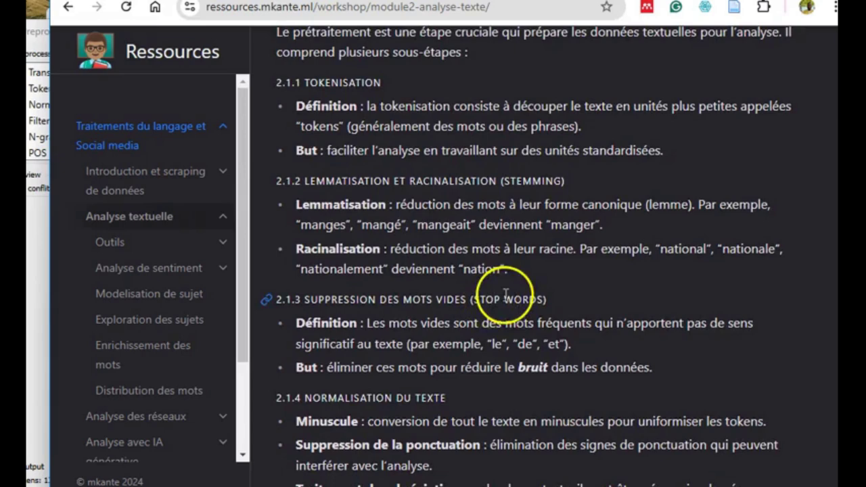
# Step: Read sections 2.1.3 and 2.1.4 on stop word removal and text normalisation, highlighting the term "Stop words"
pyautogui.scroll(-2, 501, 312)
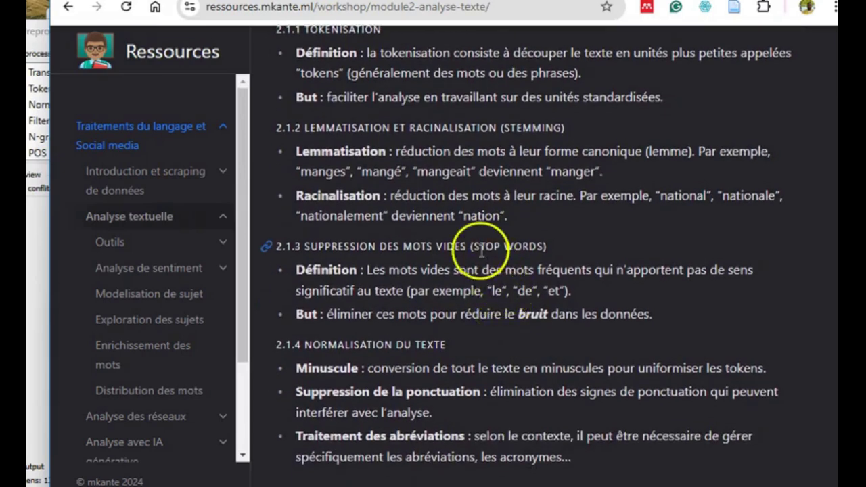
pyautogui.moveTo(544, 249); pyautogui.dragTo(464, 245)
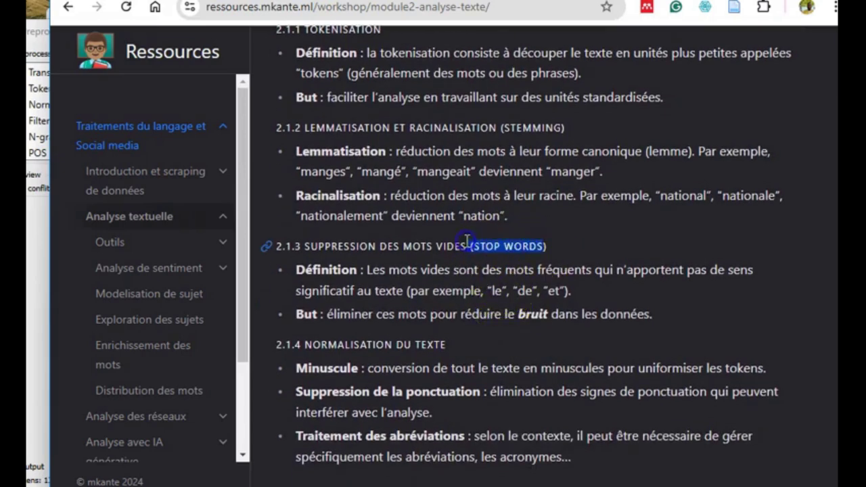
pyautogui.click(407, 269)
pyautogui.scroll(-2, 431, 297)
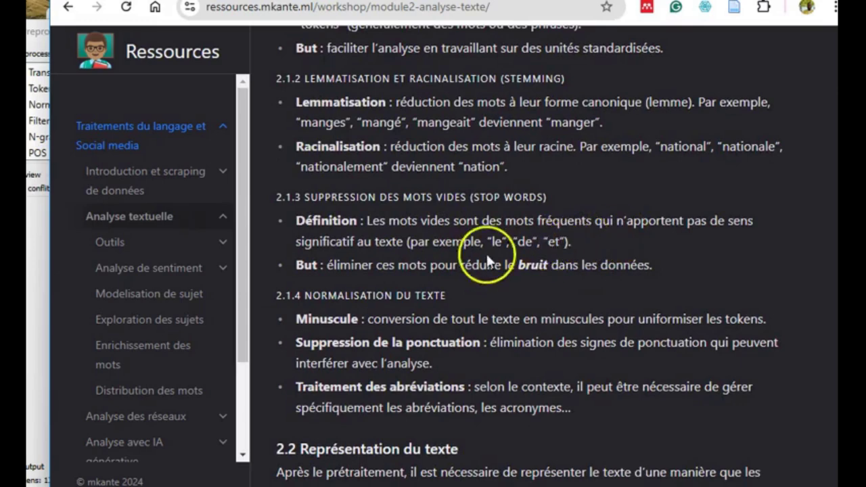
pyautogui.scroll(-1, 416, 272)
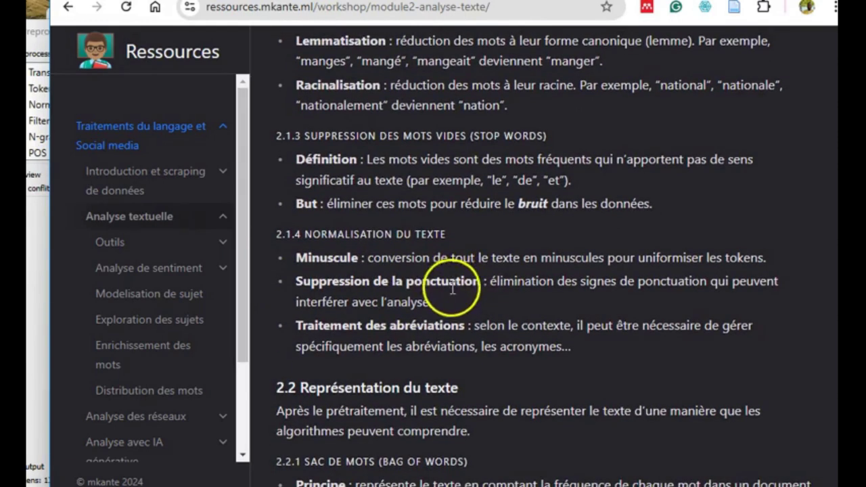
pyautogui.scroll(-1, 510, 298)
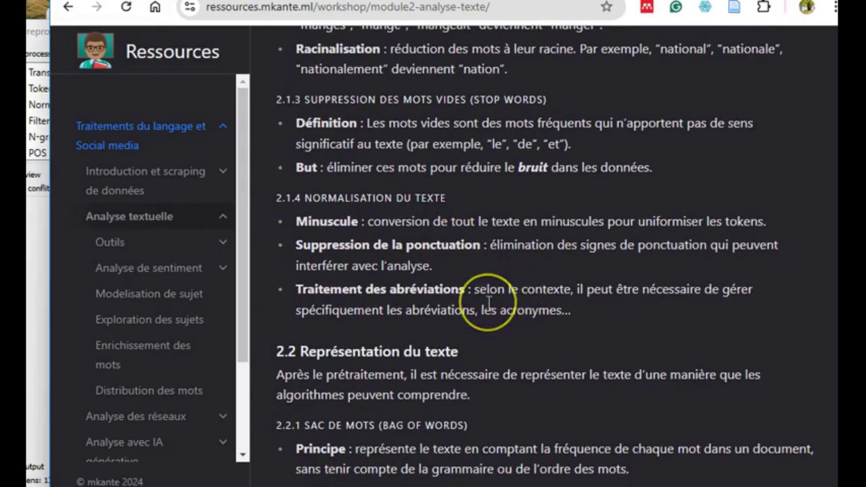
# Step: Go back over the preprocessing sub-steps and continue to section 2.2 on text representation
pyautogui.scroll(5, 511, 265)
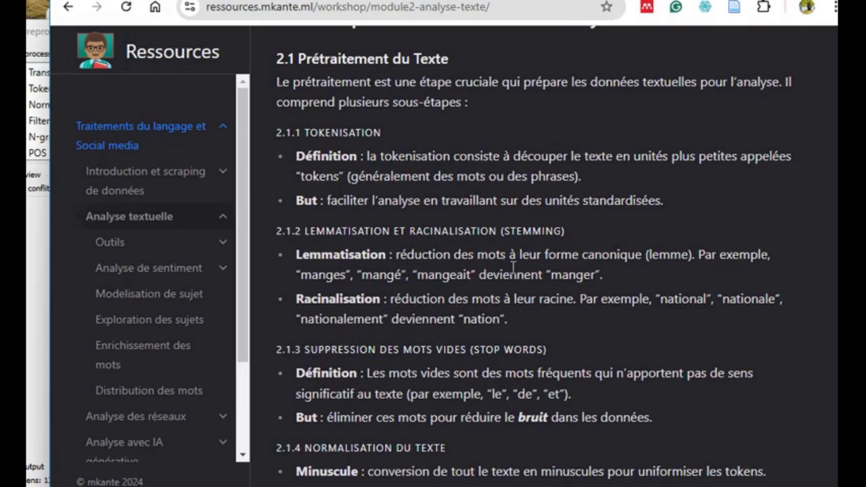
pyautogui.scroll(-4, 512, 267)
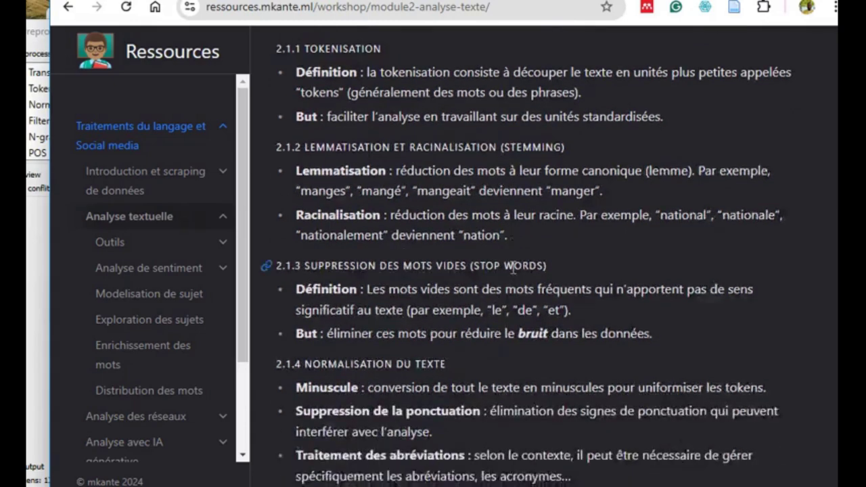
pyautogui.scroll(-2, 510, 264)
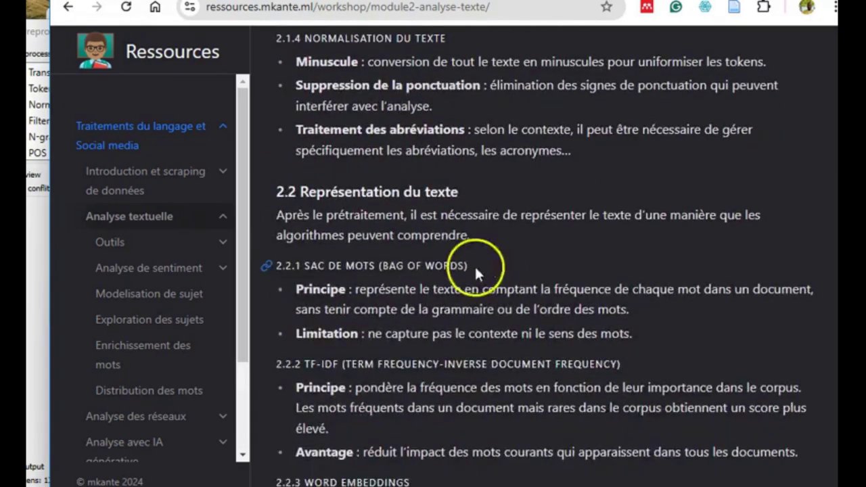
pyautogui.scroll(-1, 477, 262)
pyautogui.scroll(1, 455, 263)
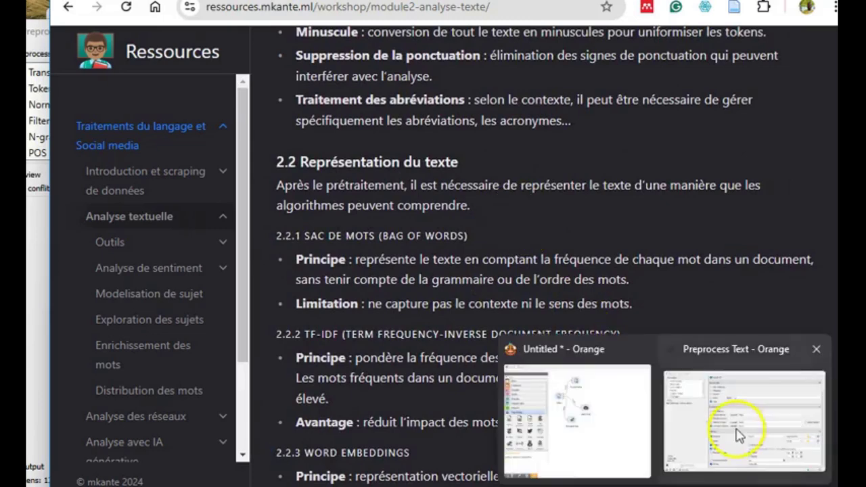
# Step: Return to the Preprocess Text window in Orange, set the tokenization method to Regexp and check the Transformation options
pyautogui.click(736, 427)
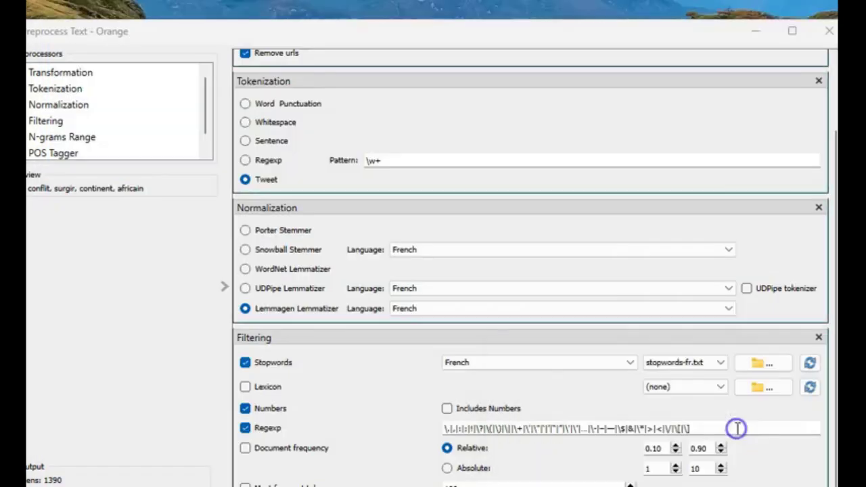
pyautogui.click(245, 162)
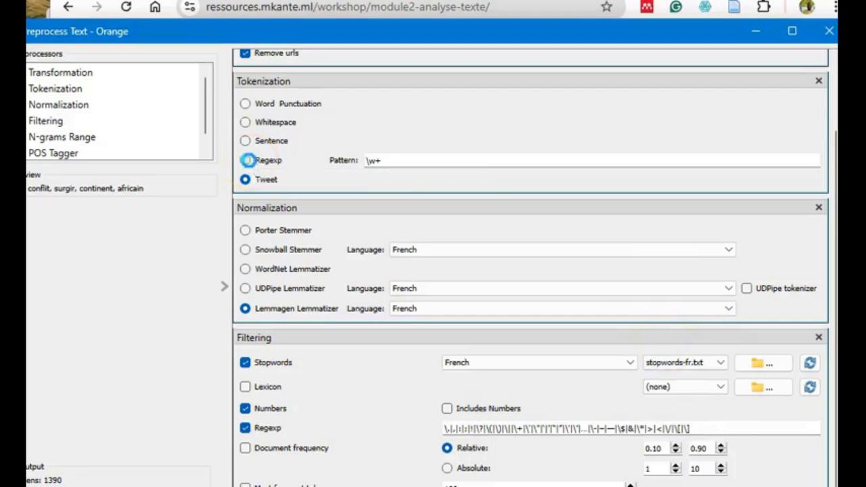
pyautogui.scroll(2, 287, 159)
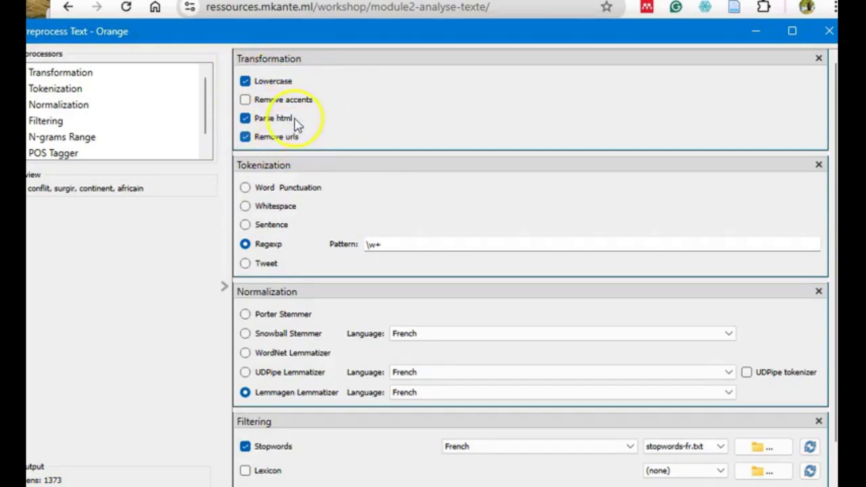
# Step: Check the Lemmagen Lemmatizer language and the available stopword files, keeping French and stopwords-fr.txt
pyautogui.scroll(-2, 357, 191)
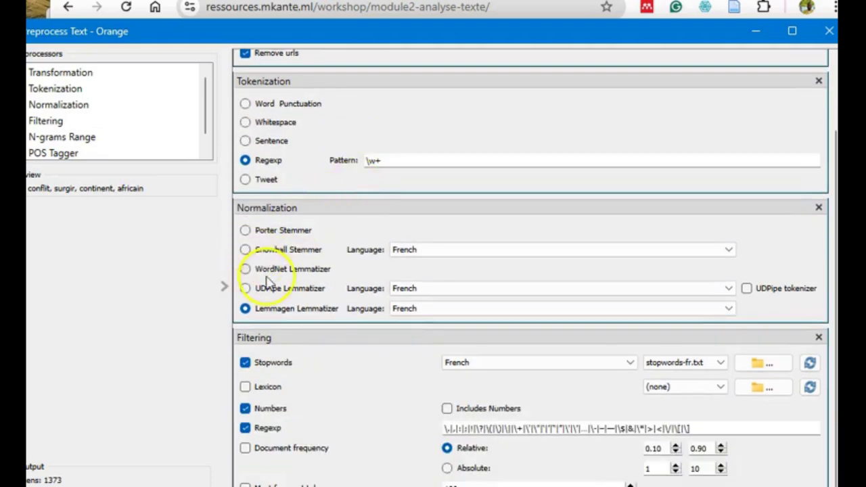
pyautogui.click(729, 313)
pyautogui.click(728, 314)
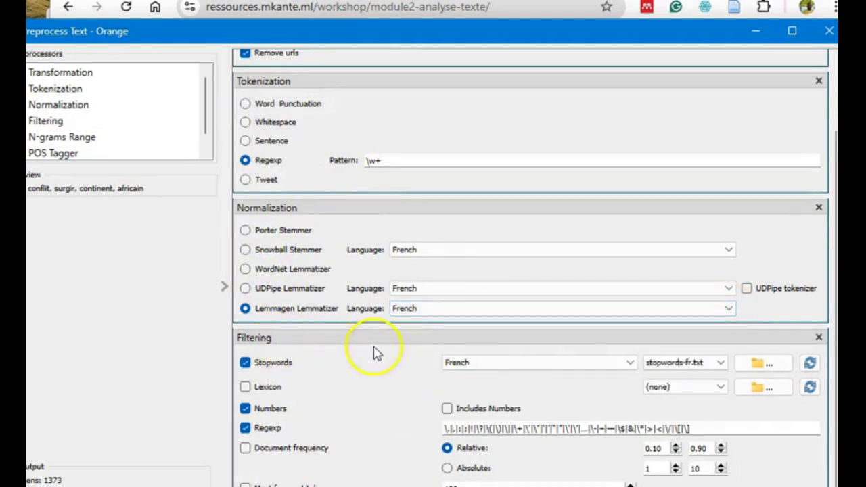
pyautogui.click(722, 364)
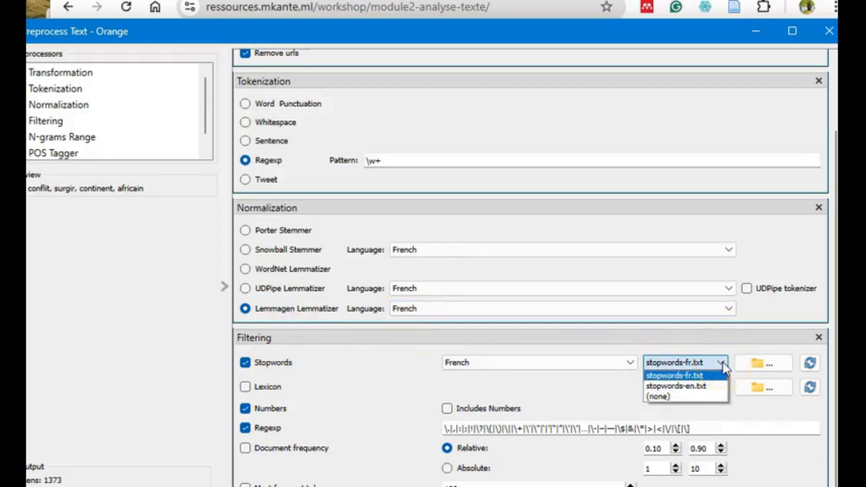
pyautogui.click(723, 366)
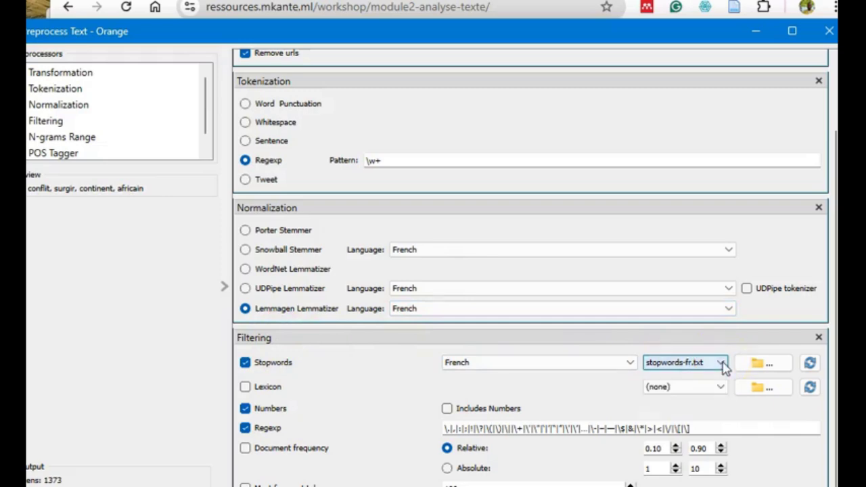
# Step: Review the stopword, number and other settings in the Preprocess Text window and close it
pyautogui.click(738, 367)
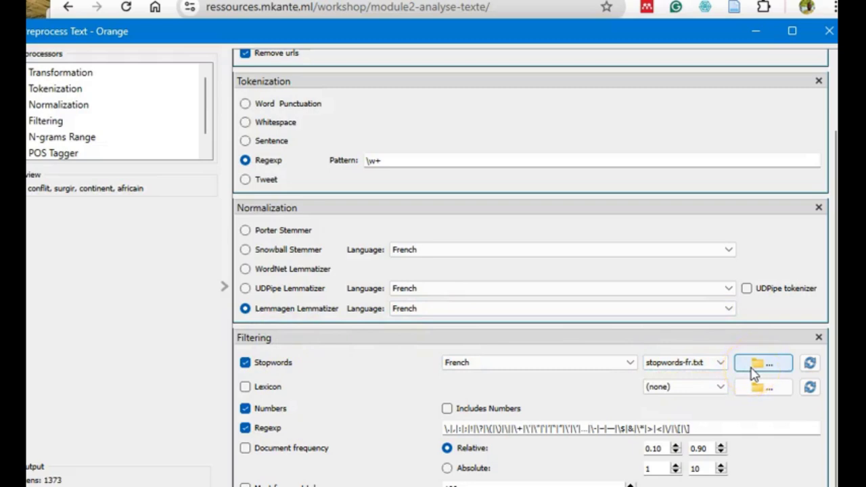
pyautogui.click(674, 366)
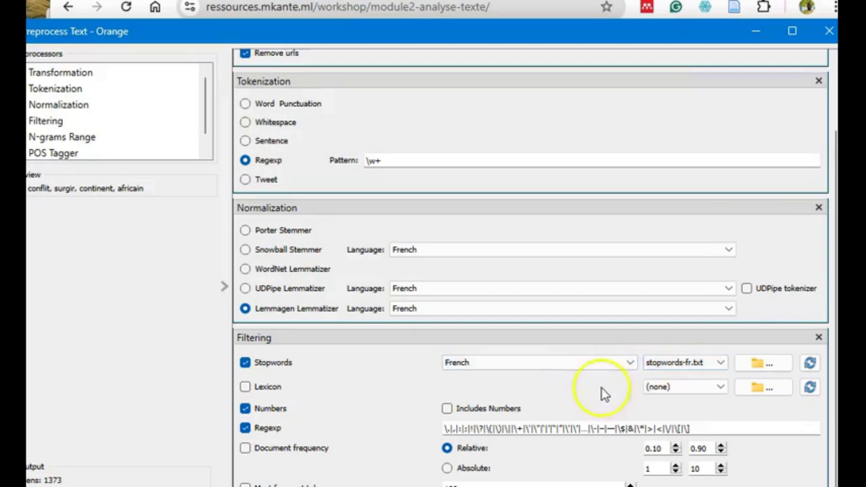
pyautogui.click(245, 407)
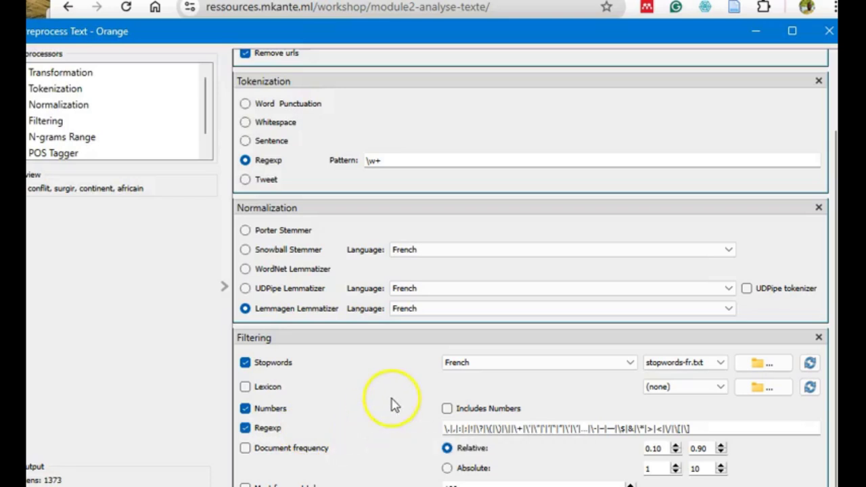
pyautogui.scroll(2, 372, 398)
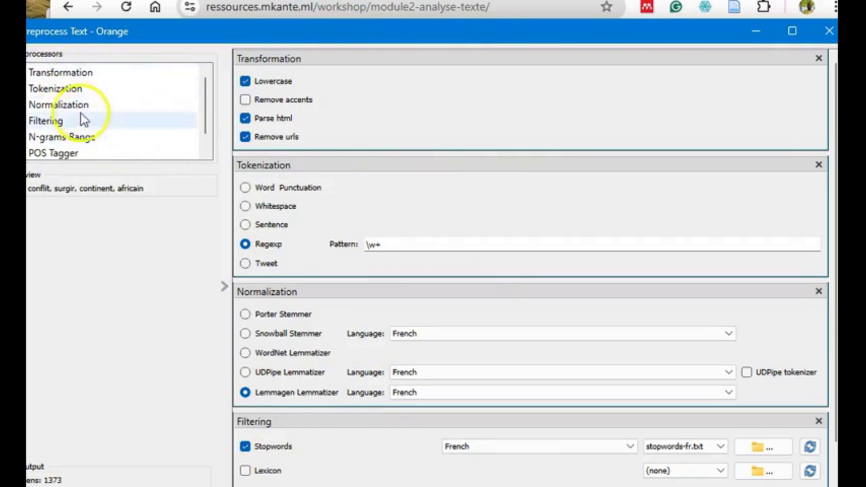
pyautogui.scroll(-1, 86, 120)
pyautogui.scroll(1, 110, 110)
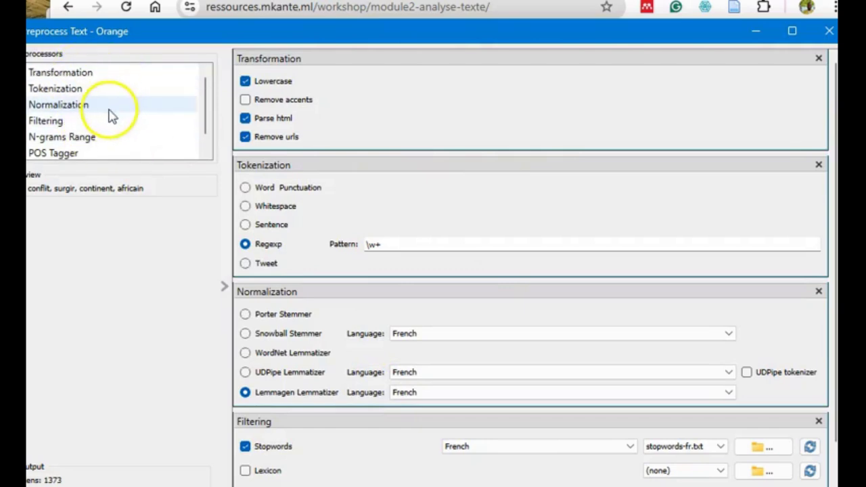
pyautogui.click(829, 32)
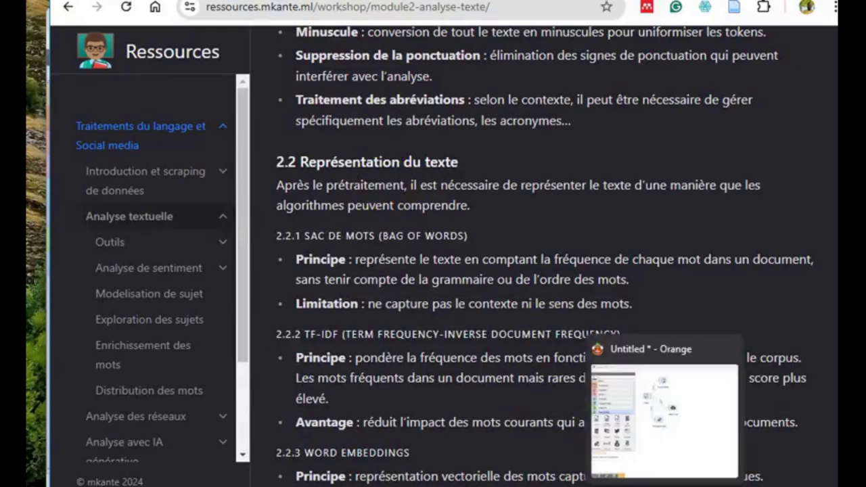
# Step: Return to the Orange workflow, replace Word Cloud's link from Corpus with one from Preprocess Text, and line the two widgets up beside Corpus
pyautogui.click(649, 420)
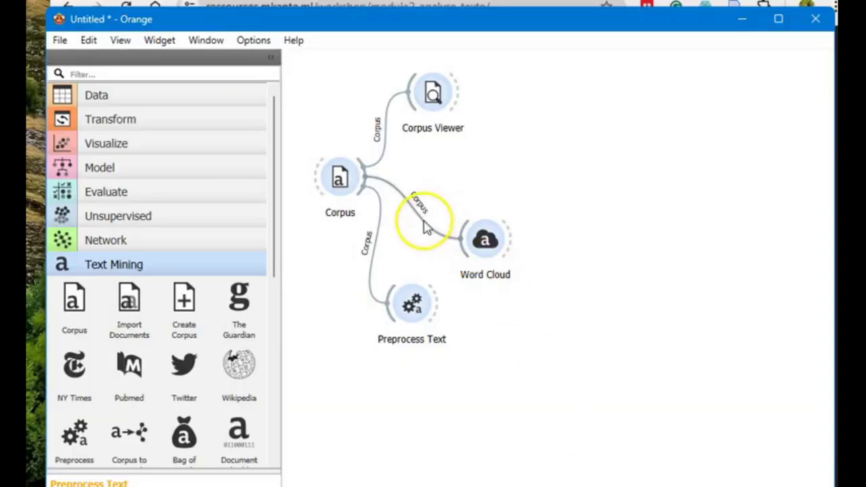
pyautogui.click(425, 227)
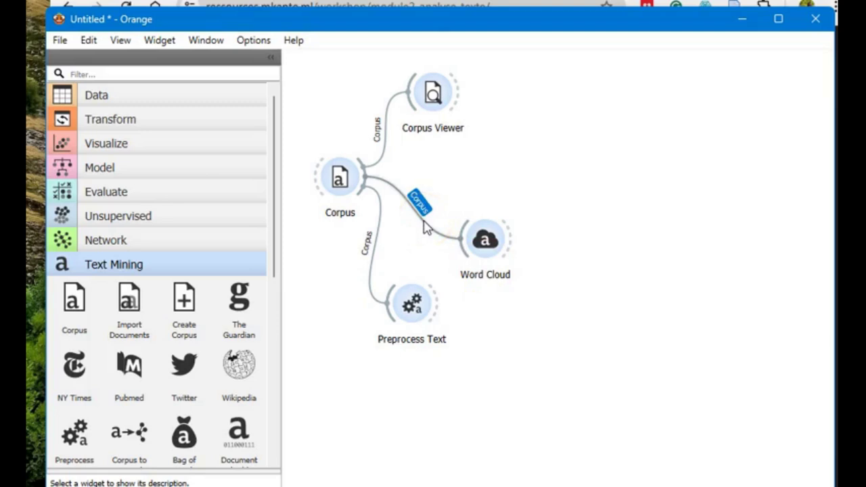
pyautogui.rightClick(424, 227)
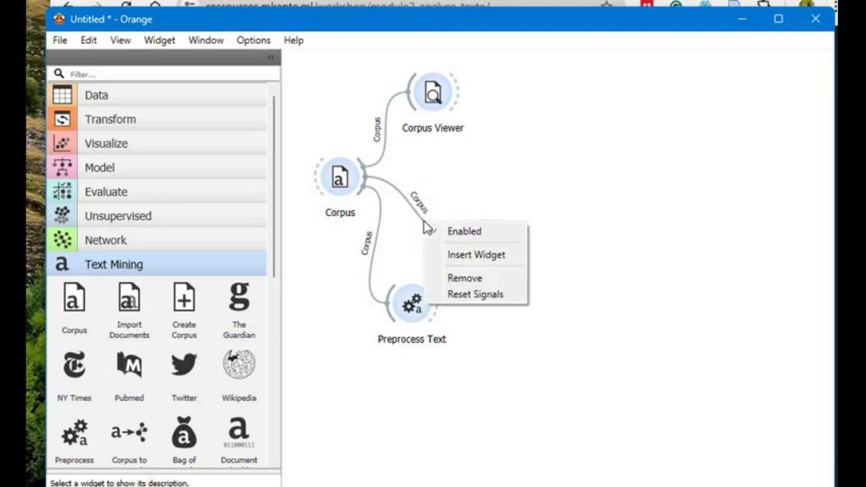
pyautogui.click(464, 278)
pyautogui.moveTo(440, 304); pyautogui.dragTo(492, 255)
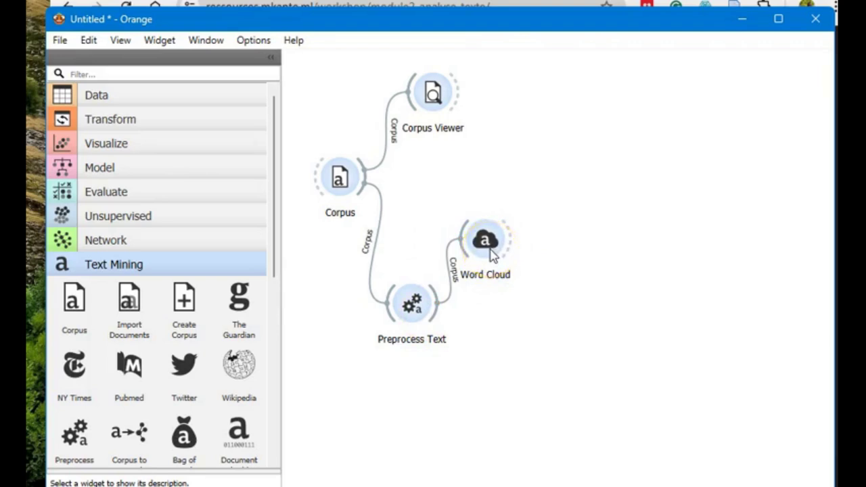
pyautogui.moveTo(491, 252); pyautogui.dragTo(607, 178)
pyautogui.moveTo(414, 303); pyautogui.dragTo(458, 179)
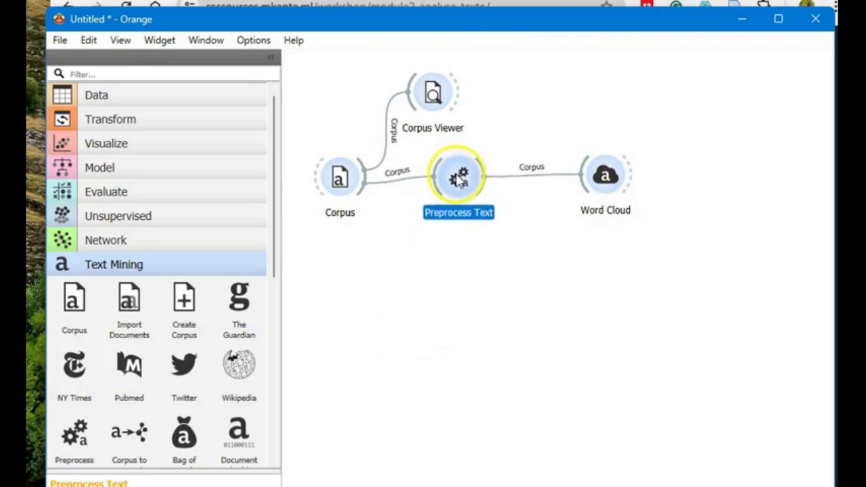
# Step: Open the Word Cloud for the preprocessed text and arrange its window so the word weights and the cloud are both visible
pyautogui.doubleClick(596, 180)
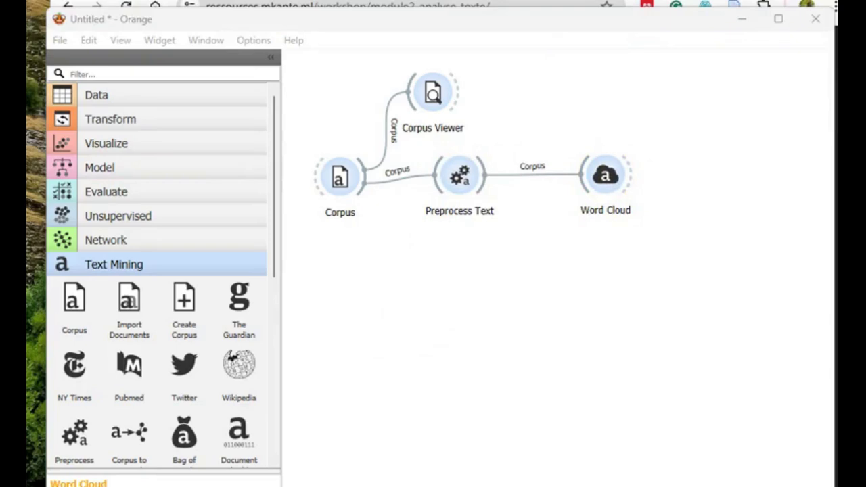
pyautogui.moveTo(0, 25); pyautogui.dragTo(248, 54)
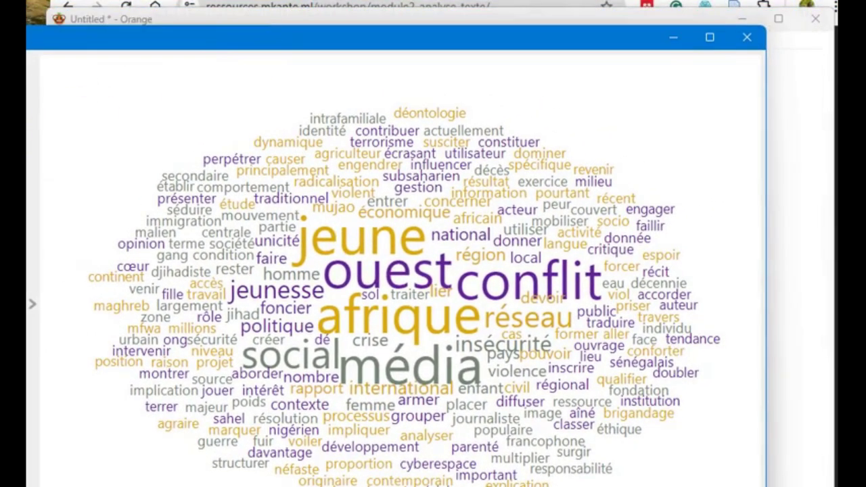
pyautogui.moveTo(26, 241); pyautogui.dragTo(118, 241)
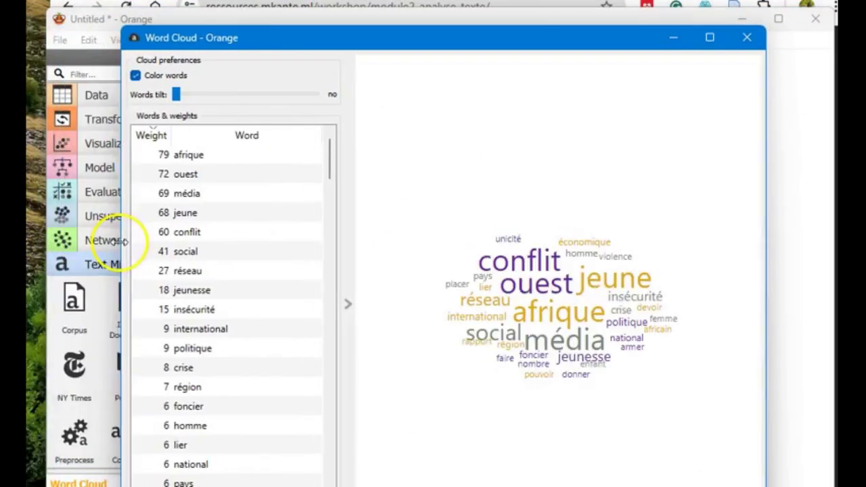
pyautogui.moveTo(509, 42); pyautogui.dragTo(491, 34)
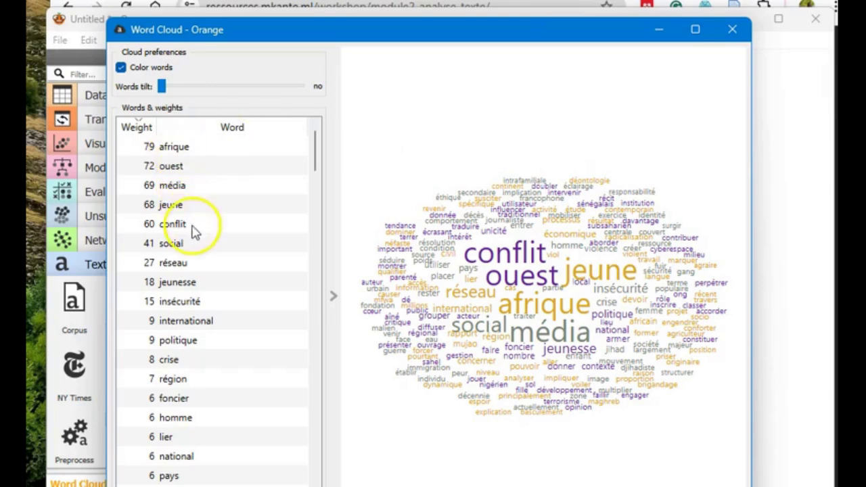
# Step: Examine the words and weights list of the preprocessed corpus and close the Word Cloud window
pyautogui.scroll(-2, 191, 230)
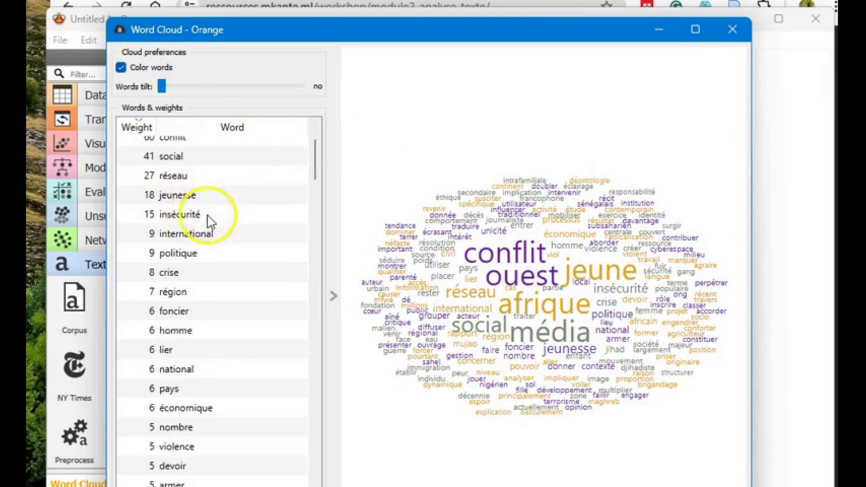
pyautogui.scroll(-1, 207, 218)
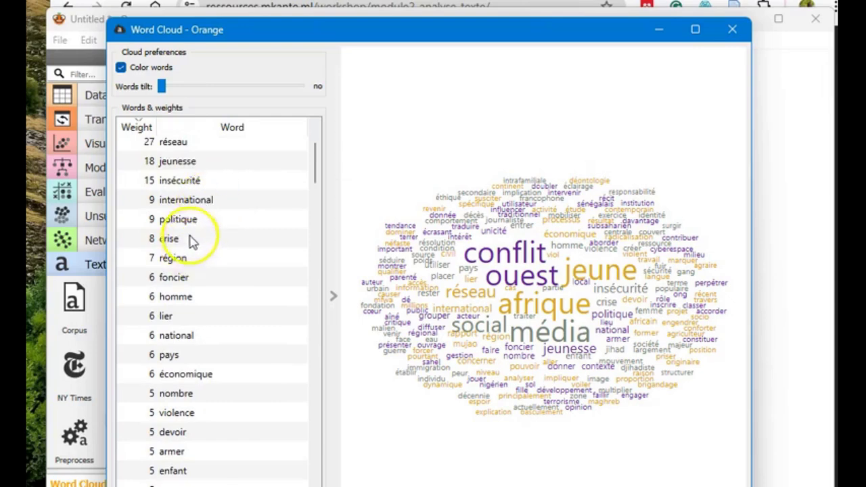
pyautogui.scroll(-2, 193, 228)
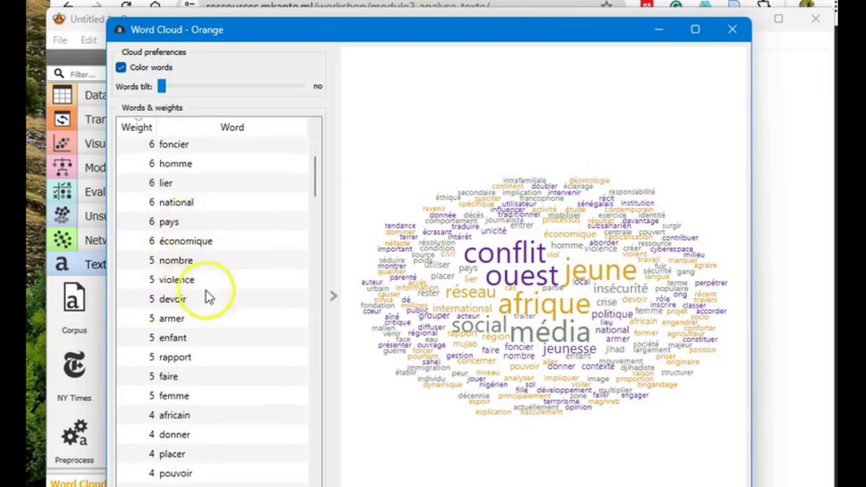
pyautogui.scroll(-1, 205, 297)
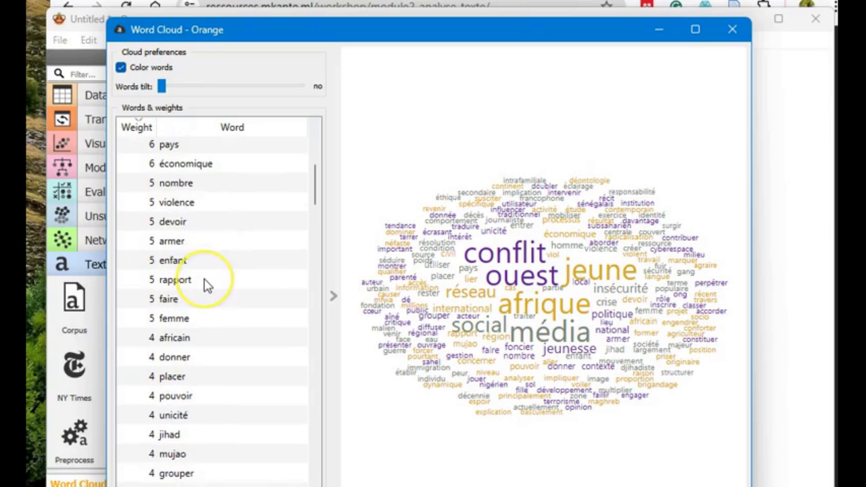
pyautogui.scroll(-2, 202, 284)
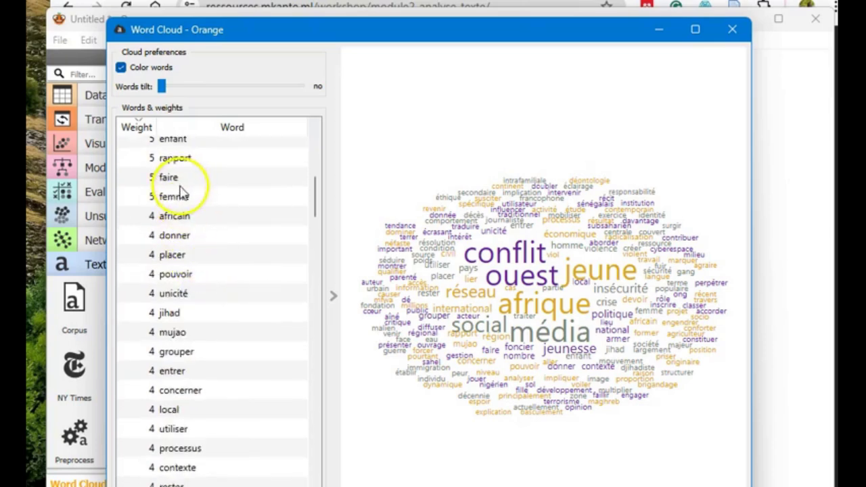
pyautogui.scroll(-3, 190, 237)
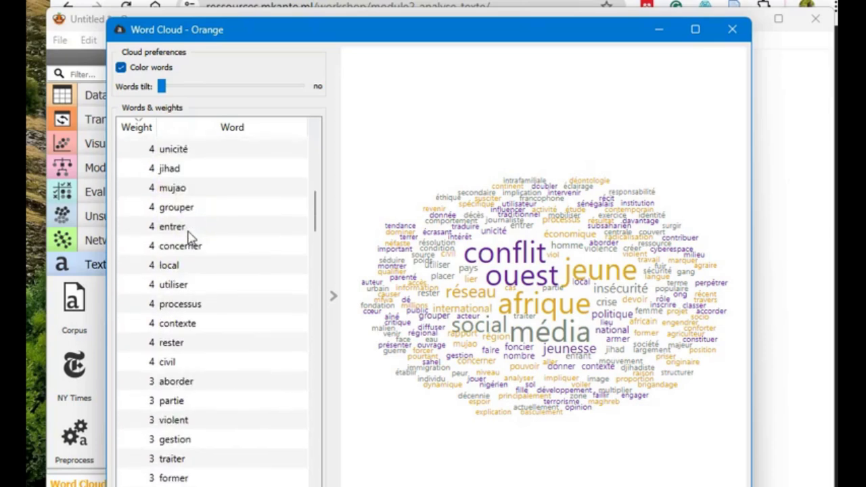
pyautogui.scroll(-2, 196, 250)
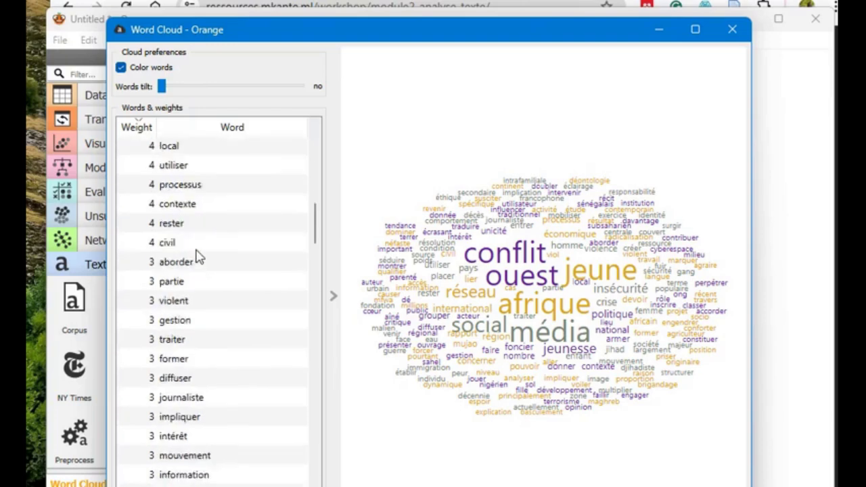
pyautogui.scroll(-3, 197, 256)
pyautogui.scroll(-3, 198, 256)
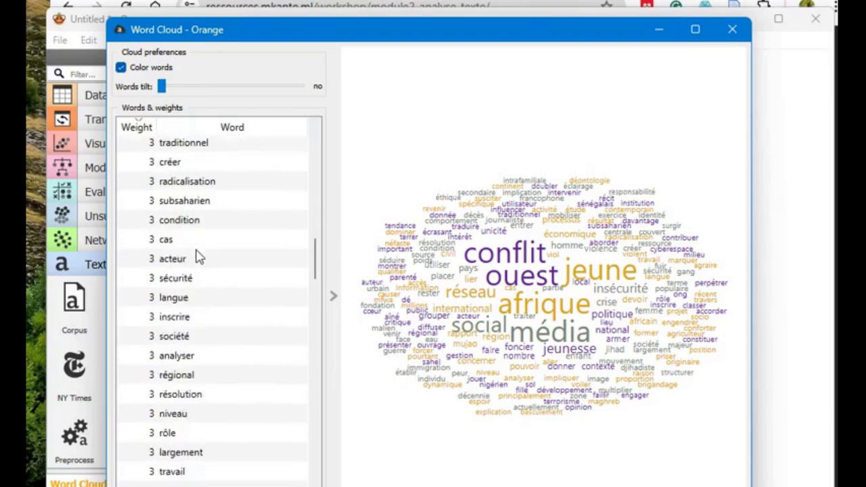
pyautogui.scroll(2, 199, 257)
pyautogui.click(734, 30)
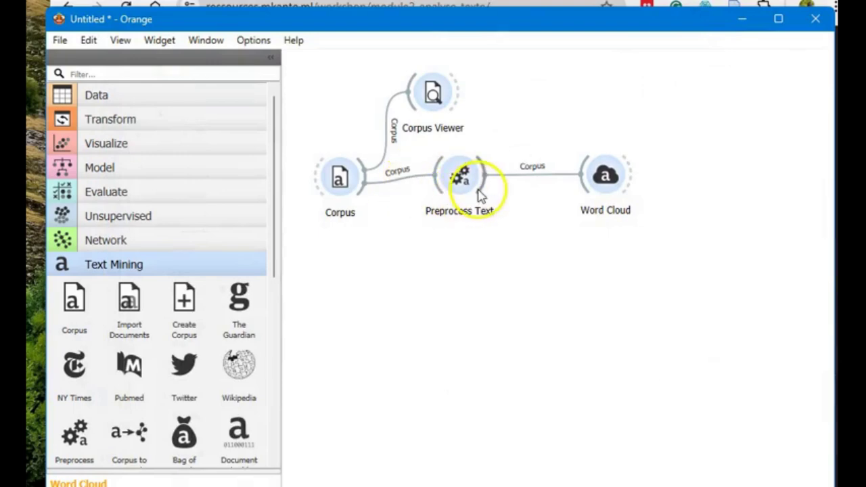
# Step: Add a Data Table connected to Preprocess Text and open it in full view
pyautogui.moveTo(481, 202); pyautogui.dragTo(499, 269)
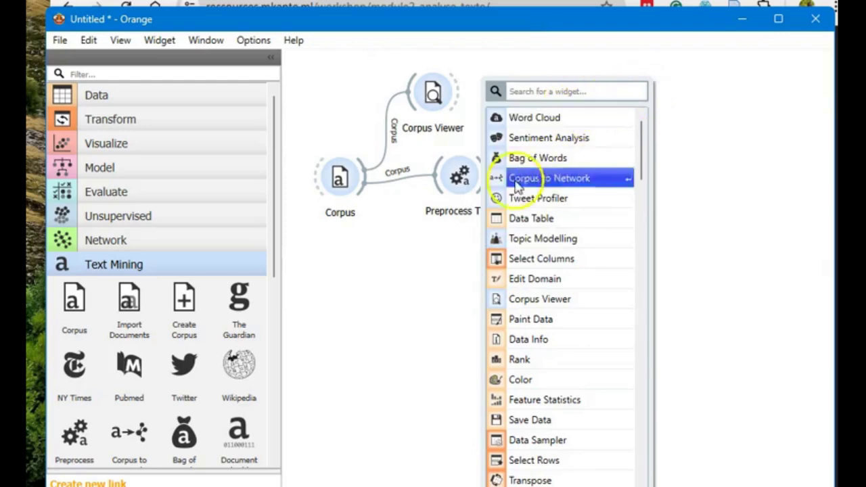
pyautogui.press('Escape')
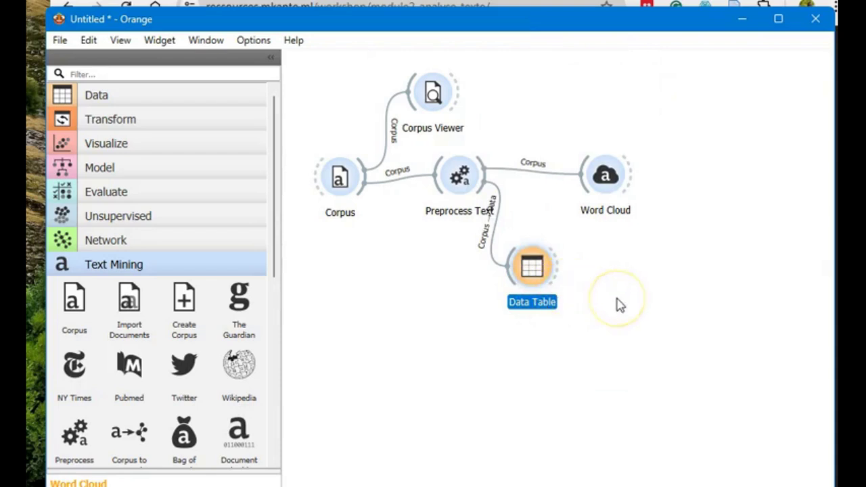
pyautogui.doubleClick(532, 268)
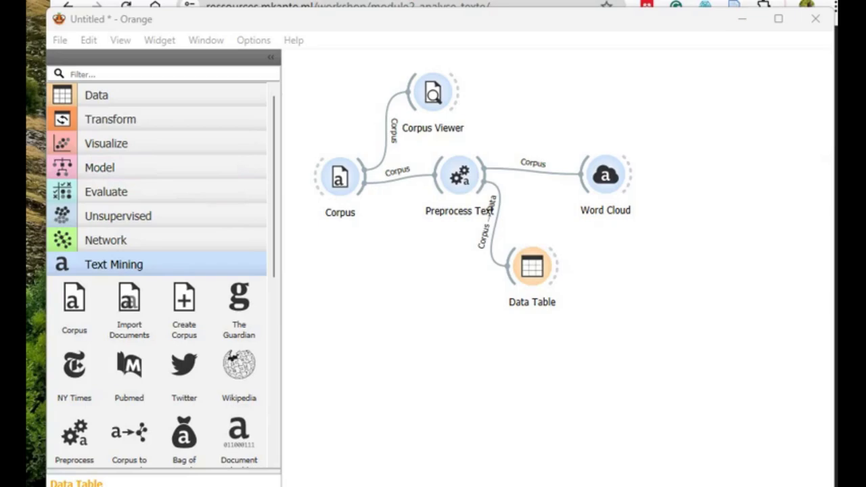
pyautogui.moveTo(26, 0); pyautogui.dragTo(440, 32)
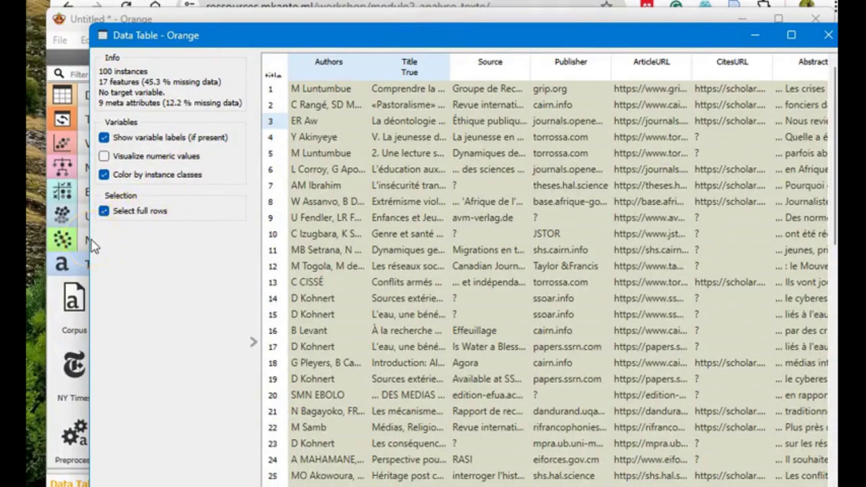
# Step: Look through the columns and rows of the preprocessed data and close the Data Table
pyautogui.click(356, 166)
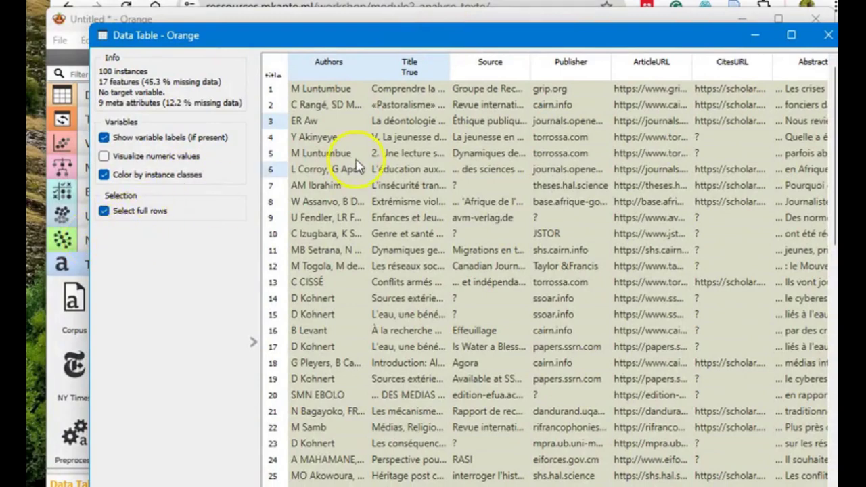
pyautogui.hscroll(6, 502, 164)
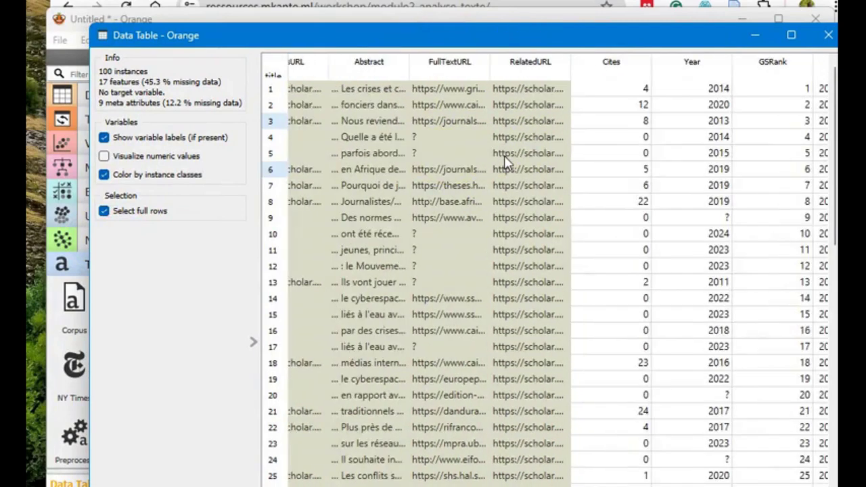
pyautogui.hscroll(10, 503, 164)
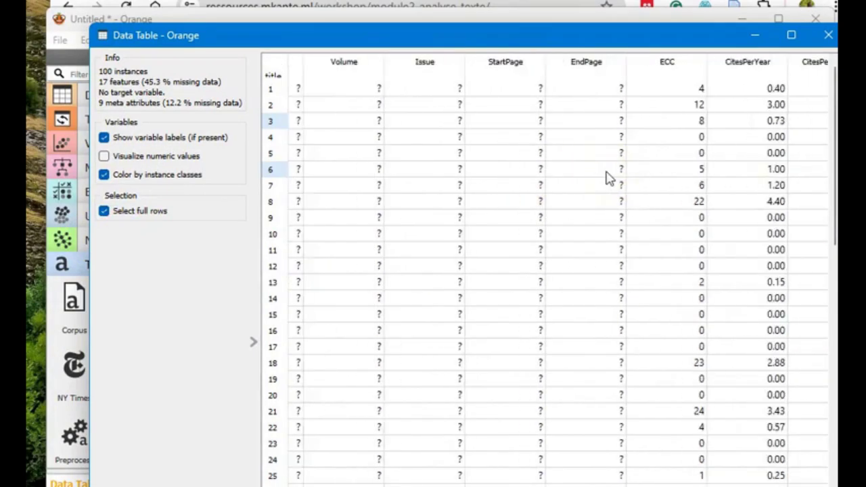
pyautogui.hscroll(3, 606, 178)
pyautogui.scroll(-20, 606, 178)
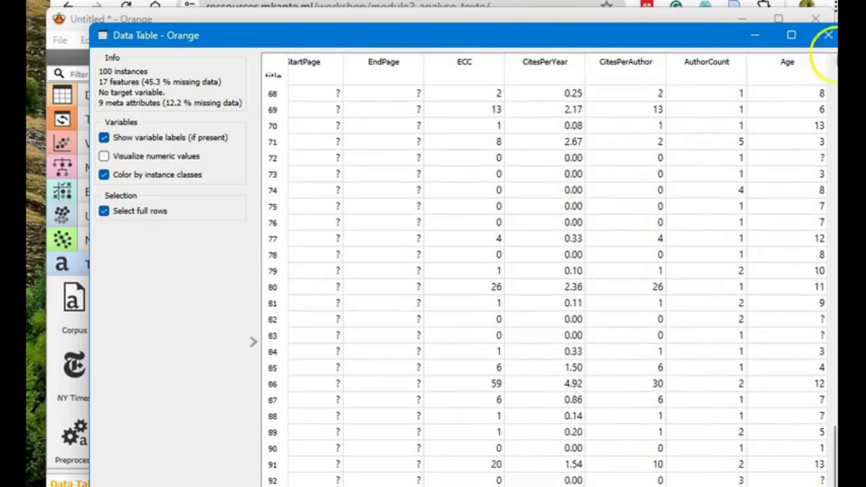
pyautogui.click(828, 34)
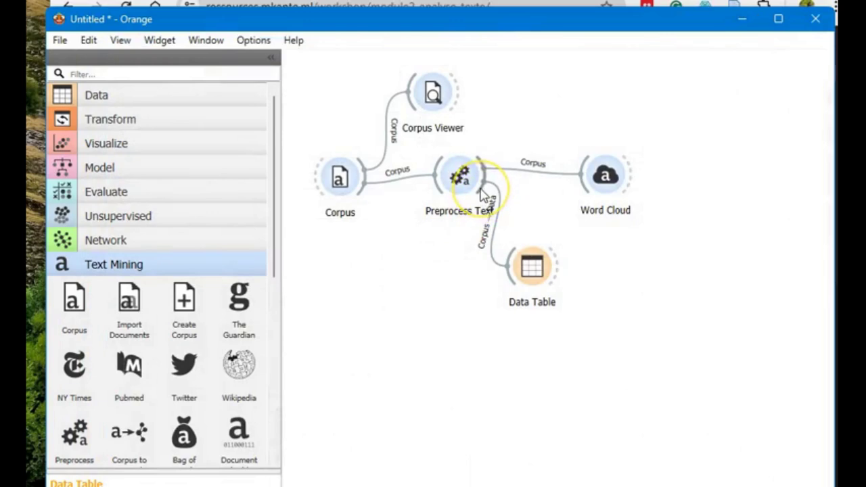
# Step: Add a Corpus to Network widget connected to the output of Preprocess Text
pyautogui.moveTo(483, 178); pyautogui.dragTo(622, 335)
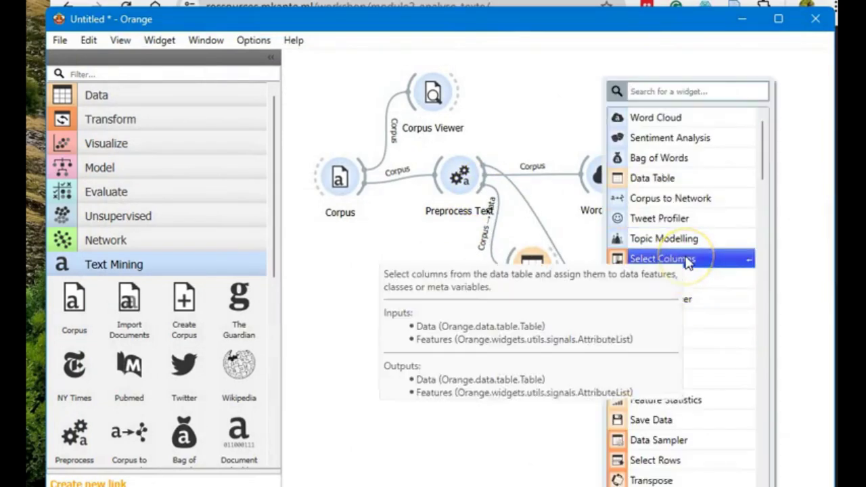
pyautogui.click(670, 200)
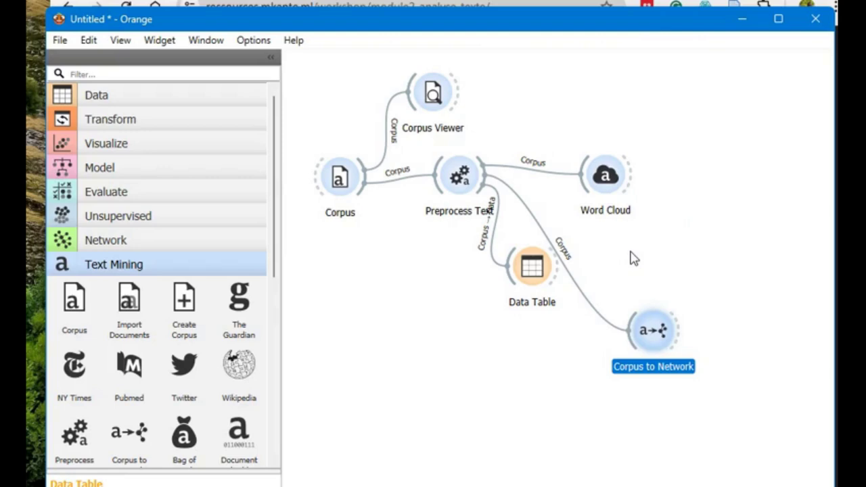
# Step: Open the Corpus to Network settings, review the node type, threshold and frequency threshold options, and close the dialog
pyautogui.doubleClick(647, 335)
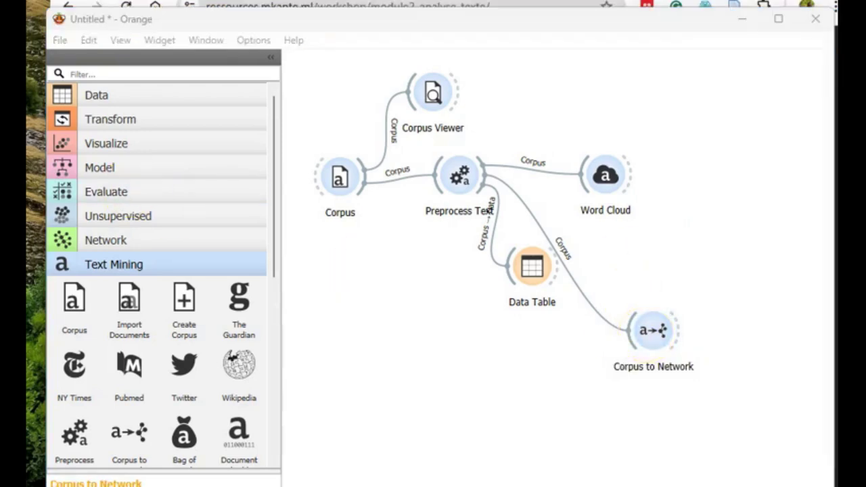
pyautogui.moveTo(13, 68); pyautogui.dragTo(284, 187)
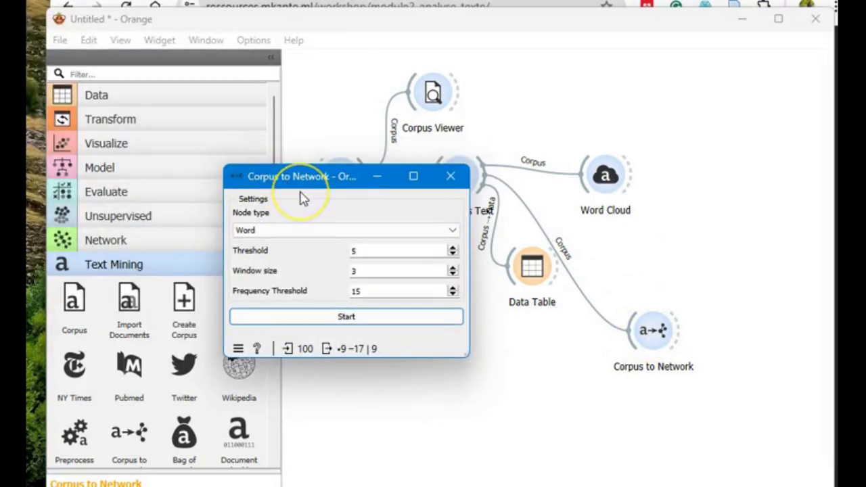
pyautogui.click(304, 199)
pyautogui.click(352, 232)
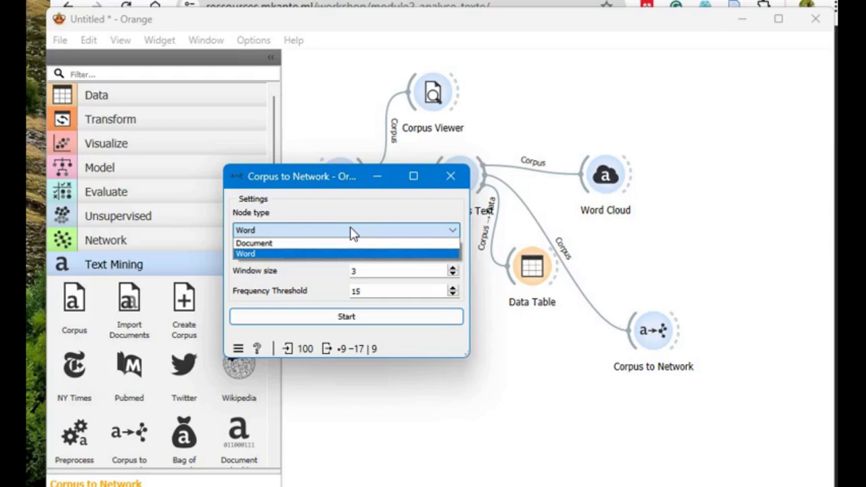
pyautogui.click(313, 230)
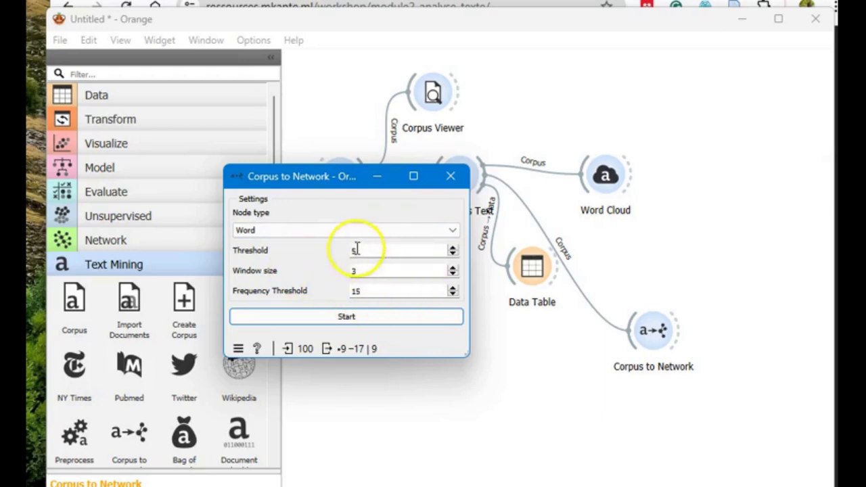
pyautogui.doubleClick(354, 250)
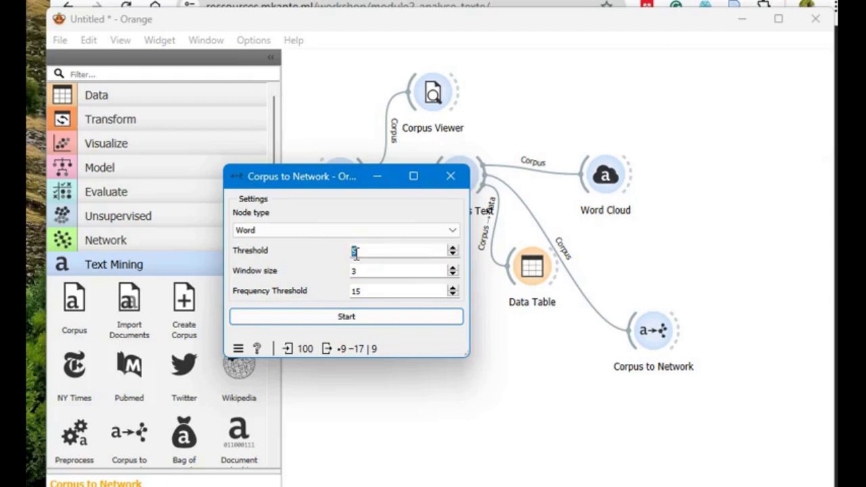
pyautogui.click(371, 290)
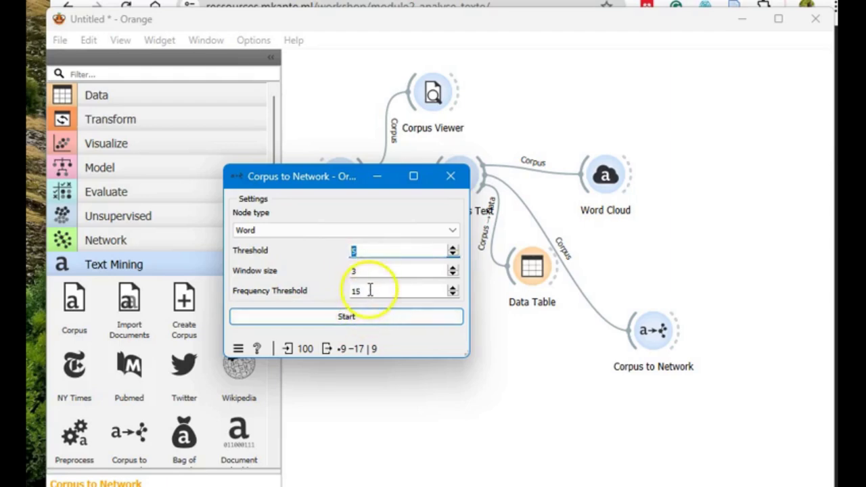
pyautogui.moveTo(371, 290); pyautogui.dragTo(351, 290)
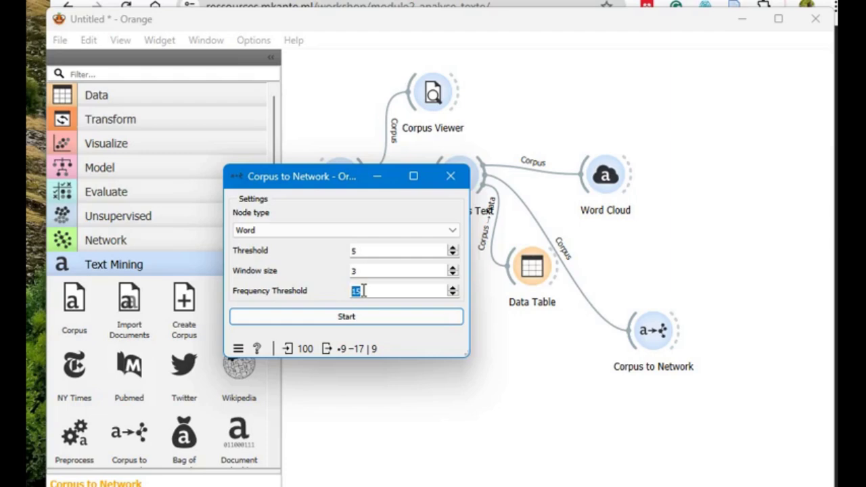
pyautogui.click(449, 180)
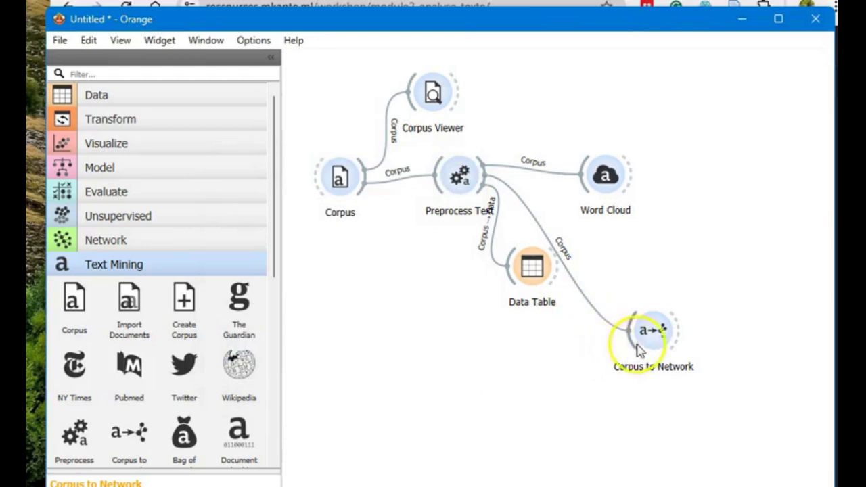
# Step: Move the Corpus to Network widget below Preprocess Text and connect a Network Explorer widget to its output
pyautogui.moveTo(636, 345); pyautogui.dragTo(622, 358)
pyautogui.click(509, 387)
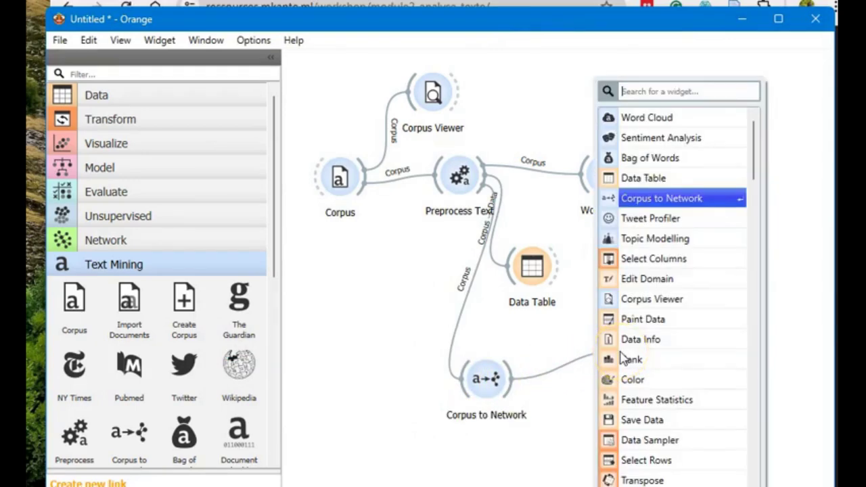
pyautogui.write('n')
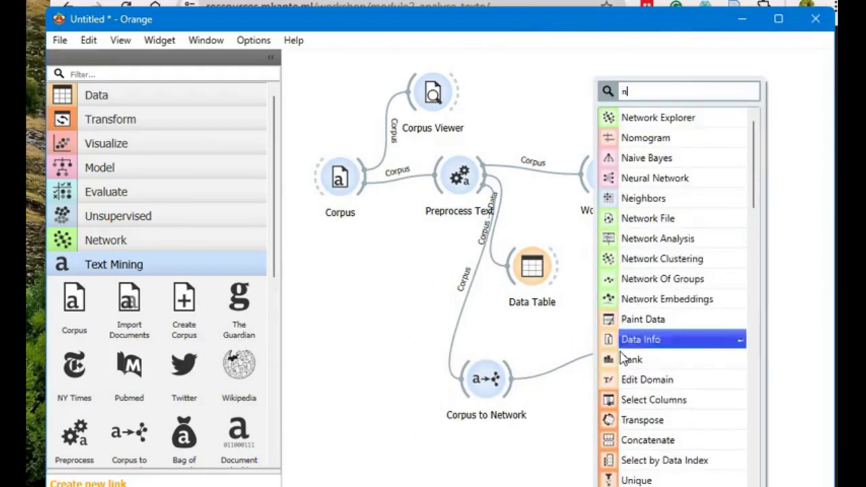
pyautogui.click(660, 124)
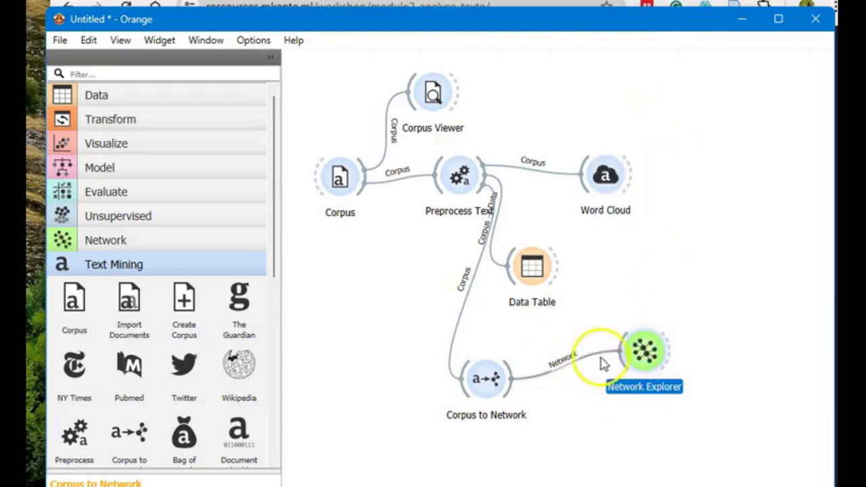
# Step: Open the Network Explorer and maximize its window
pyautogui.doubleClick(645, 360)
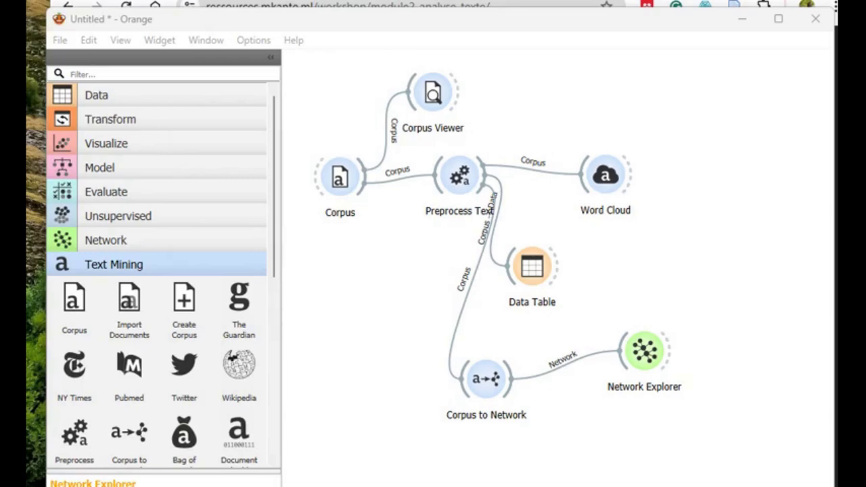
pyautogui.moveTo(26, 20); pyautogui.dragTo(455, 39)
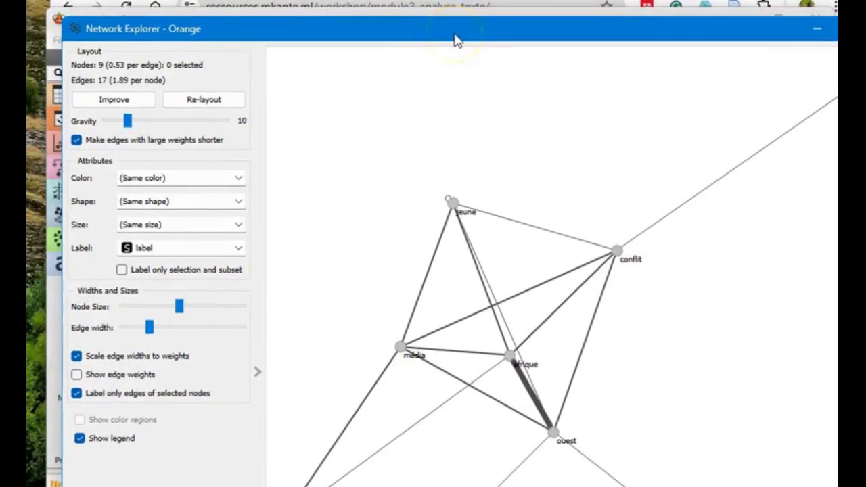
pyautogui.doubleClick(344, 31)
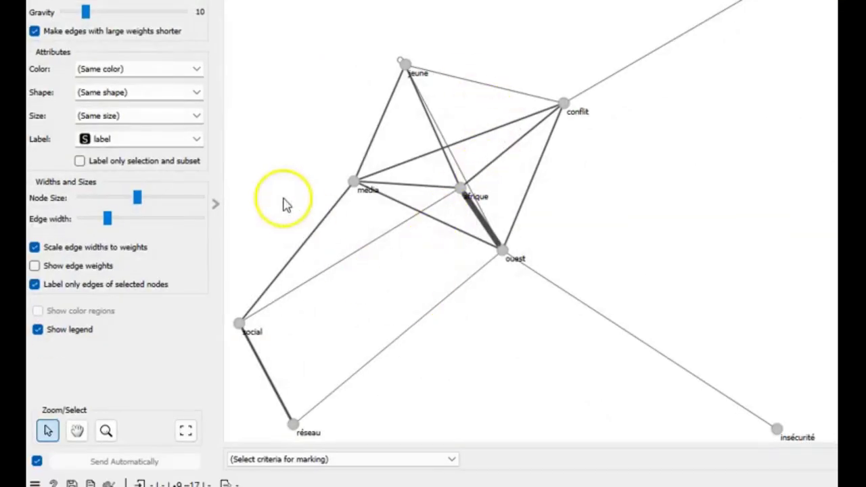
# Step: Review the color, size and label attribute options and examine the word network's nodes and connections
pyautogui.click(185, 70)
pyautogui.click(184, 71)
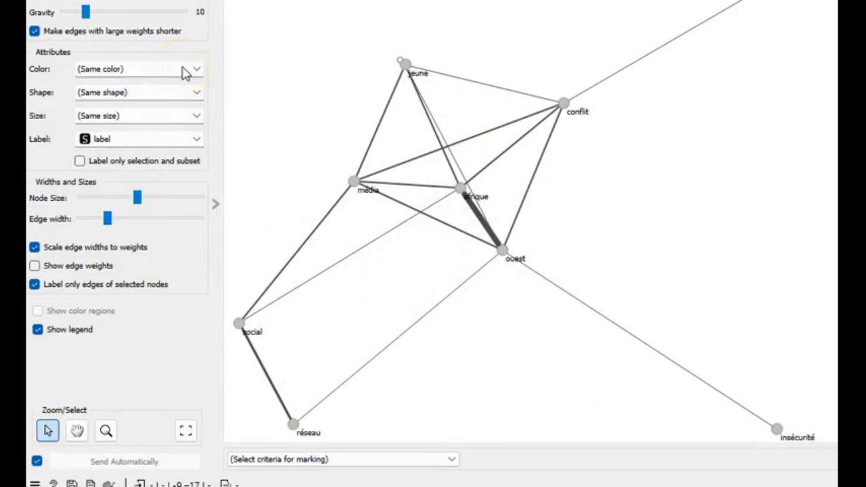
pyautogui.click(169, 143)
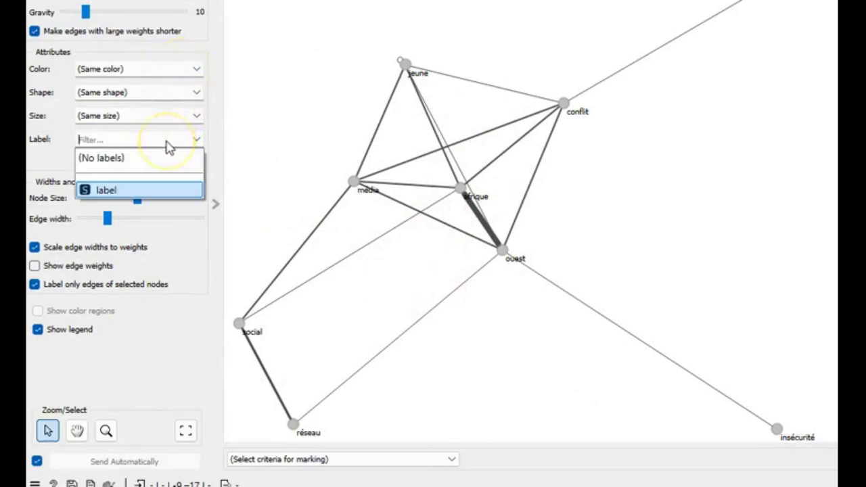
pyautogui.click(94, 364)
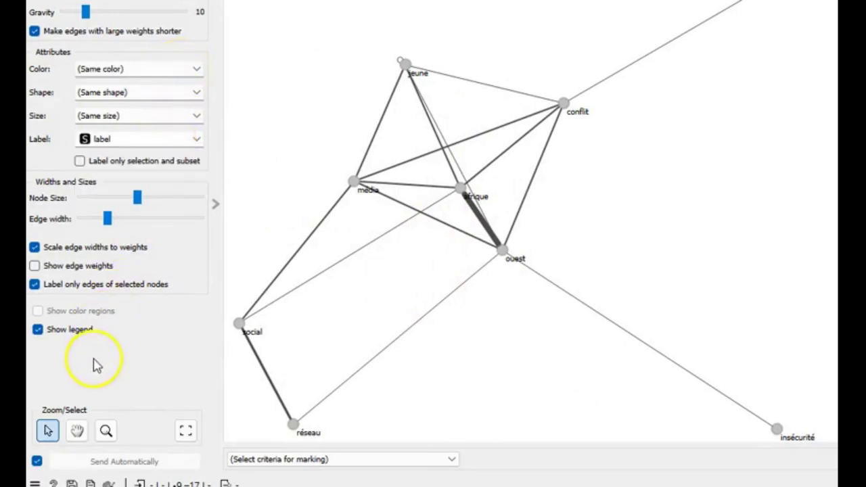
pyautogui.click(174, 128)
pyautogui.click(155, 116)
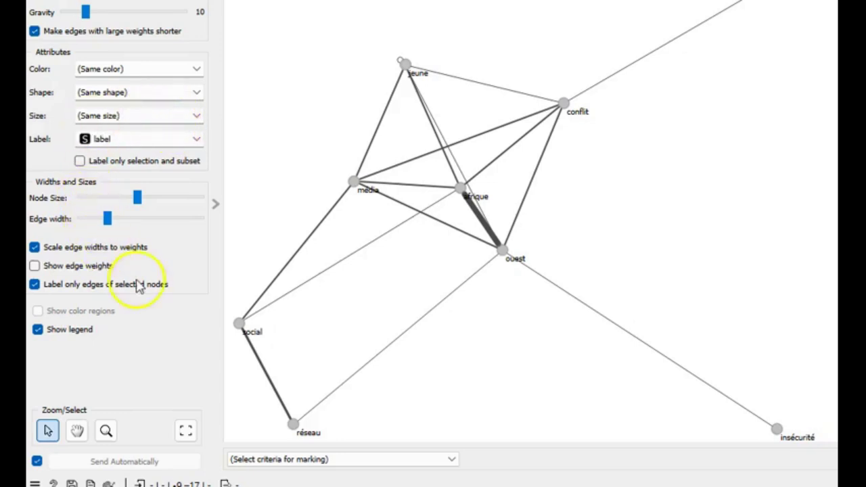
pyautogui.scroll(-2, 399, 414)
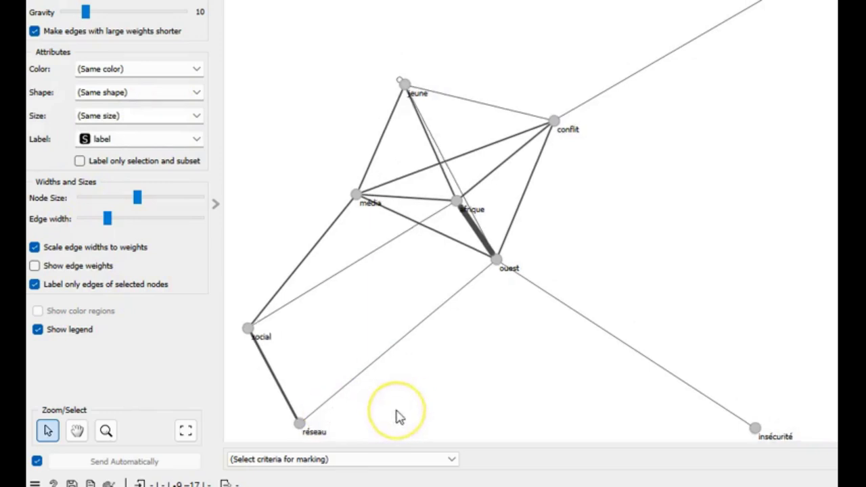
pyautogui.scroll(-2, 398, 415)
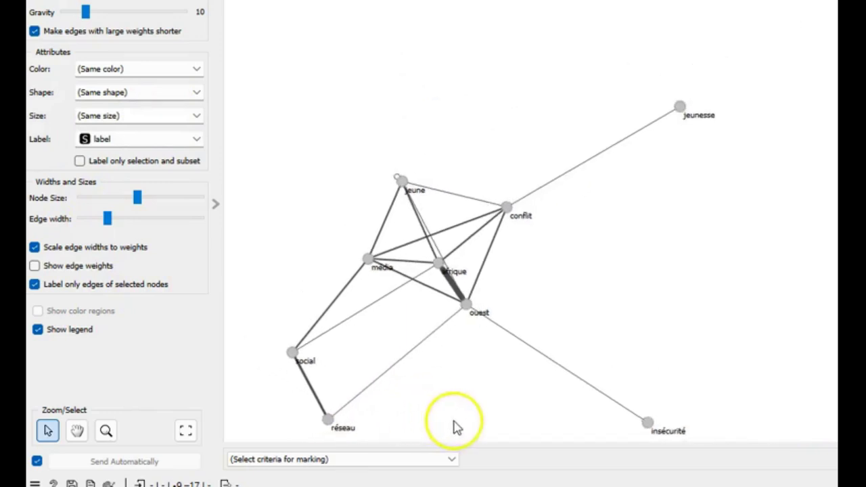
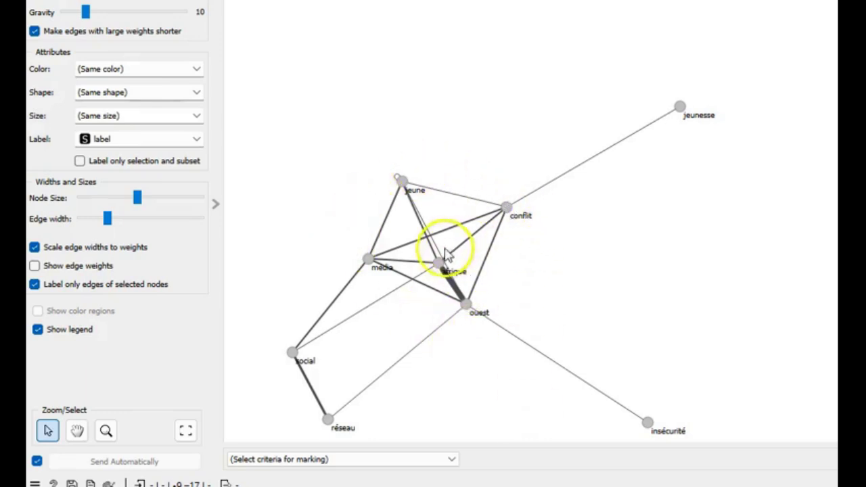
pyautogui.moveTo(440, 270)
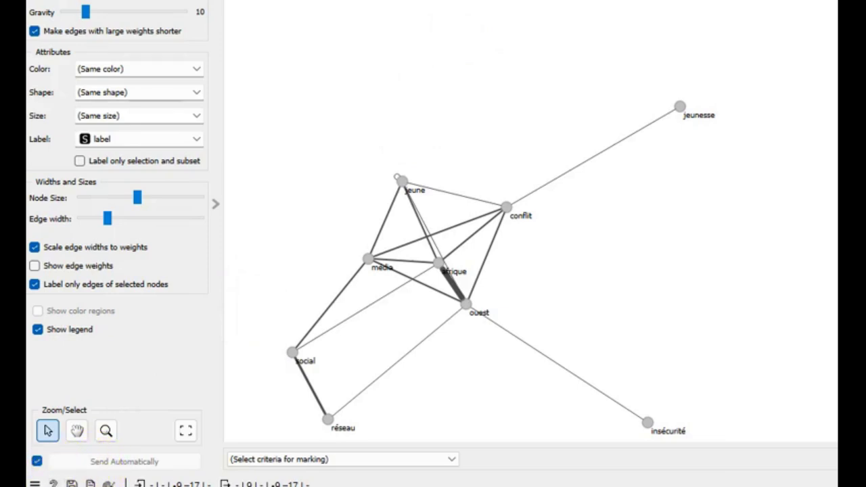
# Step: Save the network graph to the Desktop as a PNG image named network_jeunesse_insecurity
pyautogui.click(72, 483)
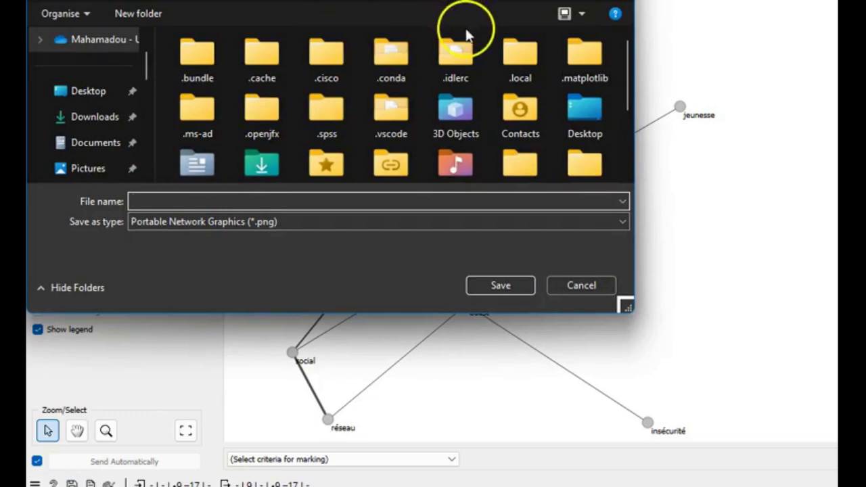
pyautogui.click(563, 279)
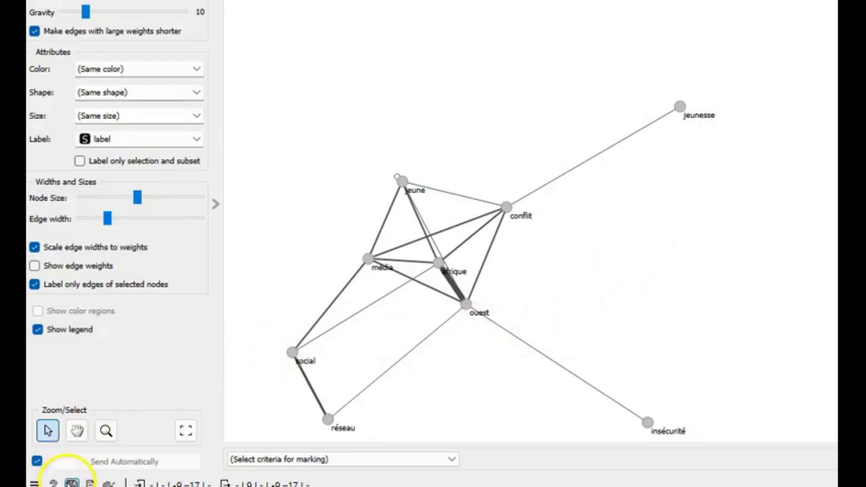
pyautogui.click(71, 482)
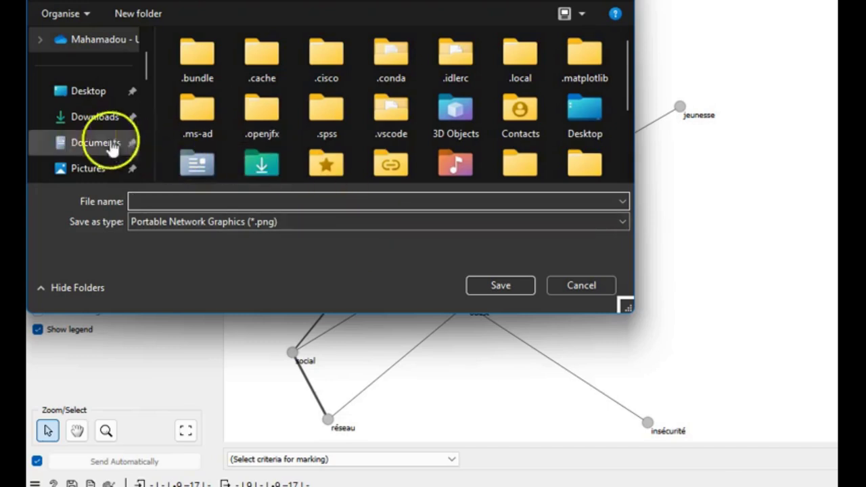
pyautogui.scroll(-2, 112, 149)
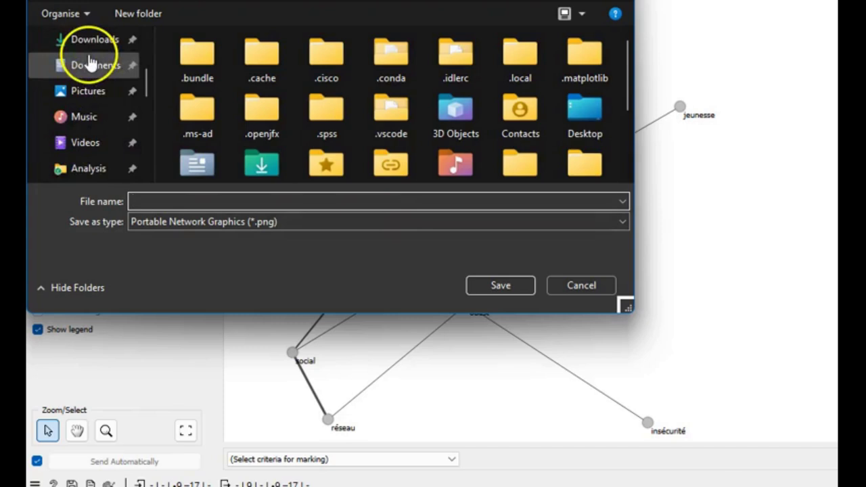
pyautogui.scroll(2, 90, 62)
pyautogui.click(102, 93)
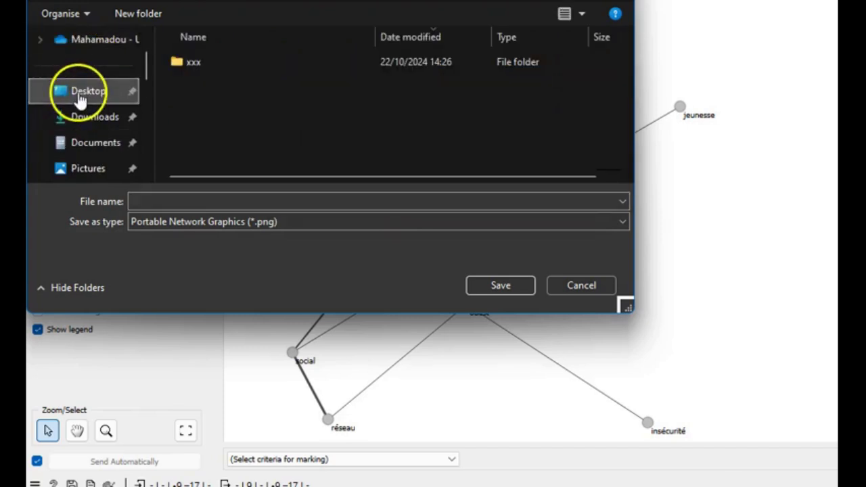
pyautogui.click(140, 199)
pyautogui.write('n')
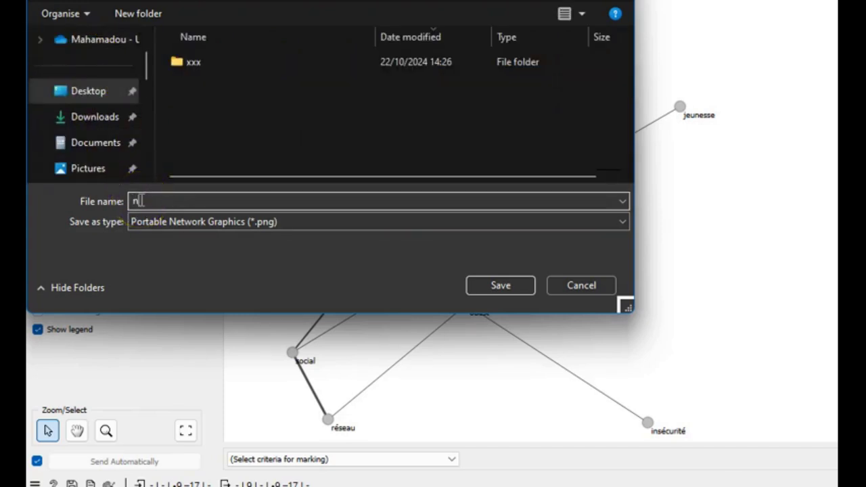
pyautogui.write('etwork_jeune')
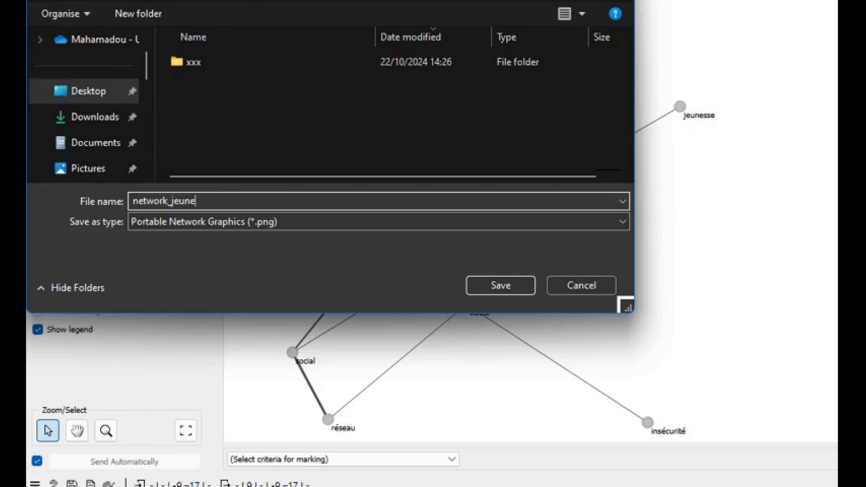
pyautogui.write('sse_insece')
pyautogui.press('BackSpace')
pyautogui.write('urity')
pyautogui.click(470, 285)
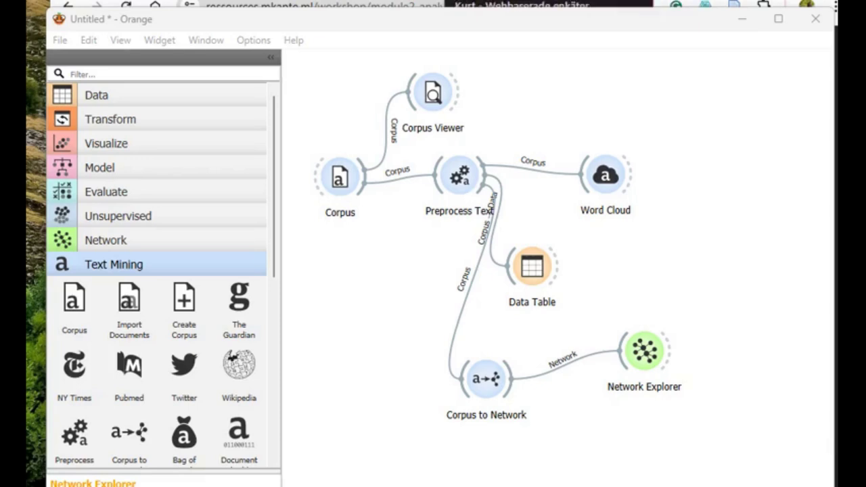
# Step: Switch to the browser's Analyse de sentiment course page and look through the sections listed in its site navigation
pyautogui.hotkey('alt', 'Tab')
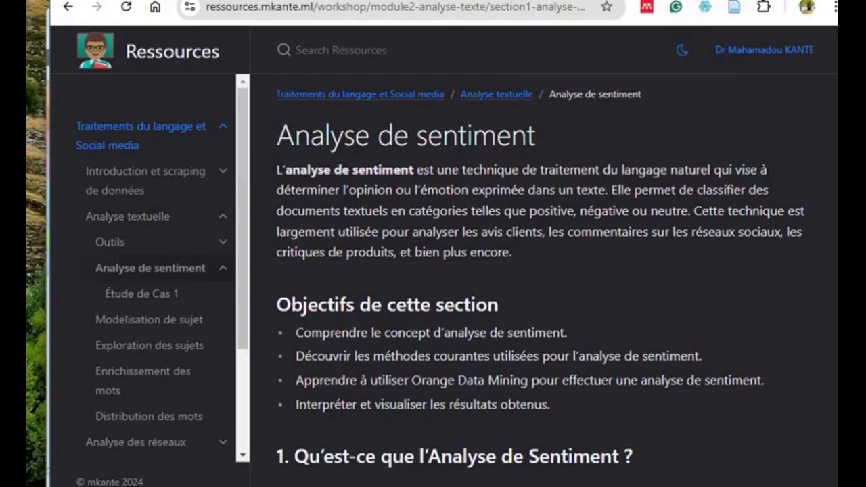
pyautogui.scroll(-3, 210, 264)
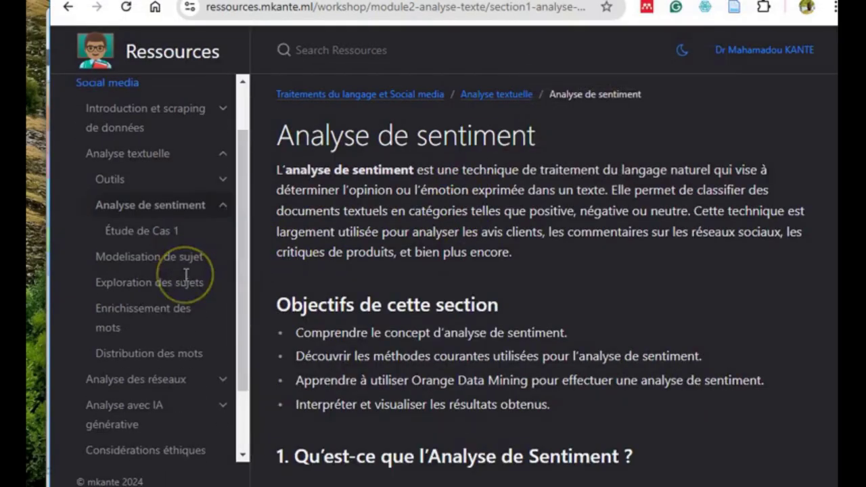
pyautogui.scroll(-1, 152, 340)
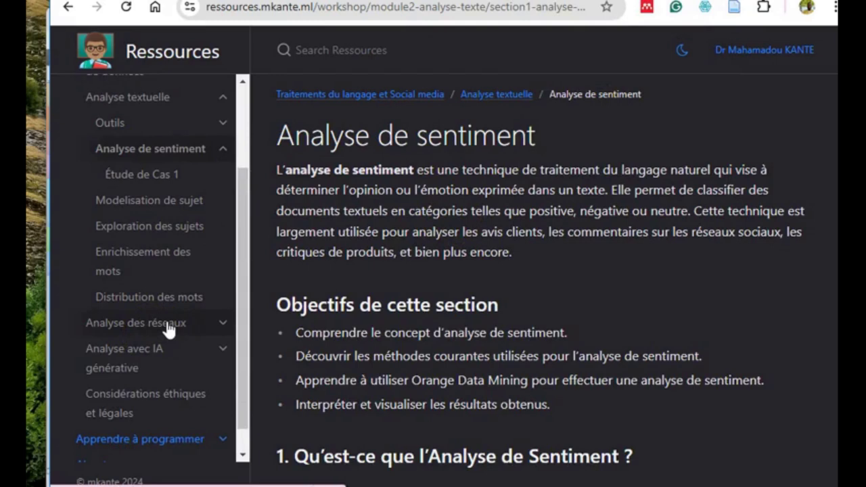
pyautogui.scroll(-1, 177, 322)
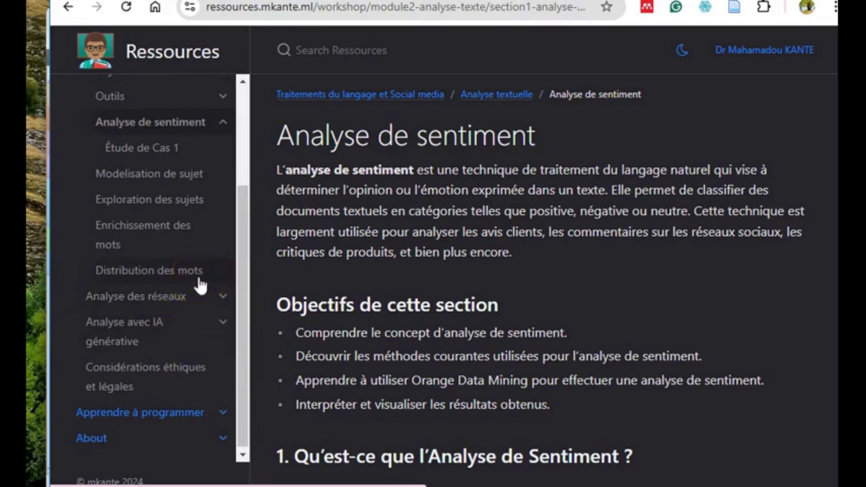
pyautogui.scroll(2, 198, 284)
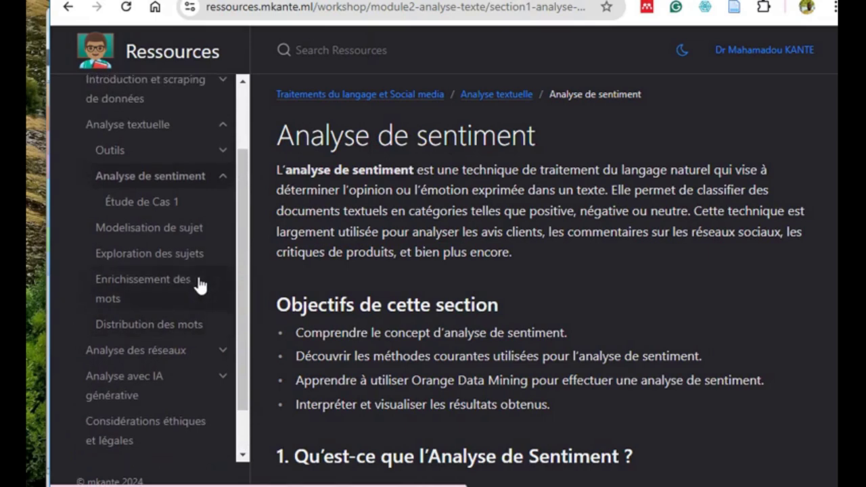
# Step: Examine the topics listed under Analyse textuelle in the course navigation, from Outils to Distribution des mots
pyautogui.click(179, 263)
pyautogui.scroll(-1, 168, 341)
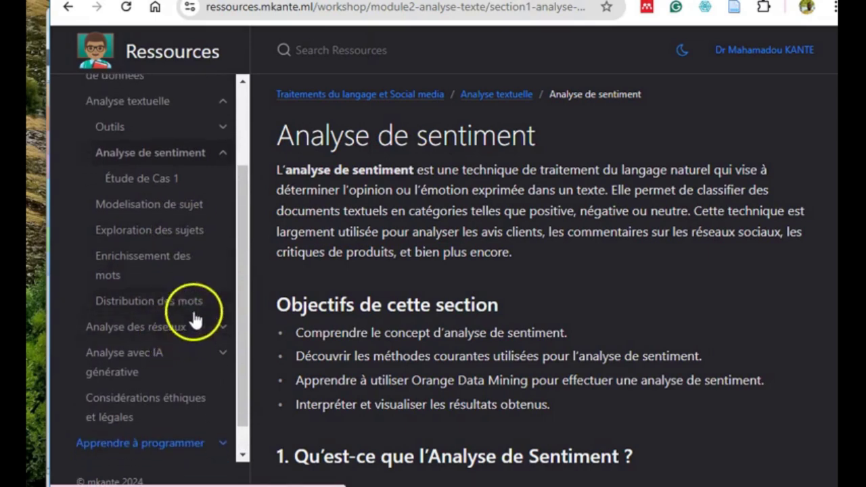
pyautogui.scroll(1, 154, 195)
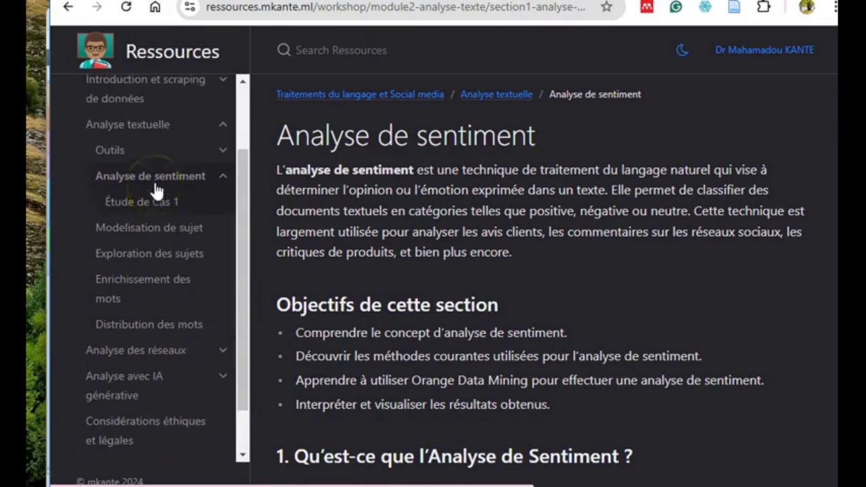
pyautogui.scroll(1, 147, 233)
pyautogui.scroll(-2, 147, 236)
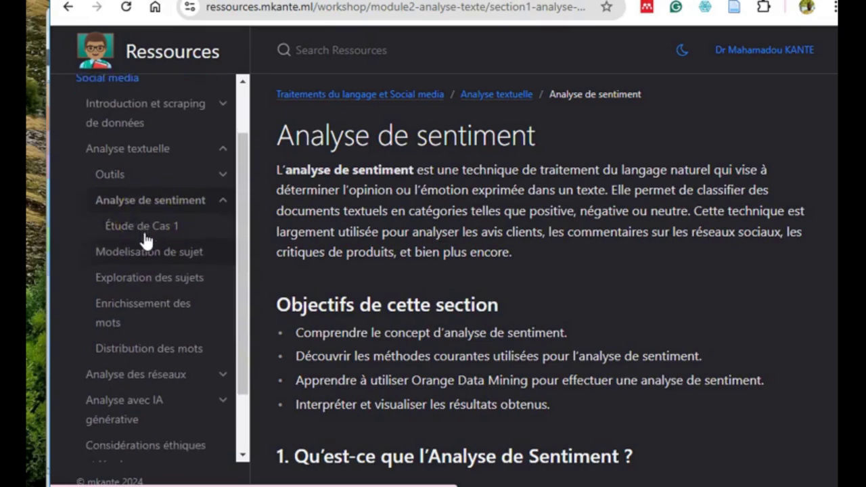
pyautogui.scroll(-1, 146, 241)
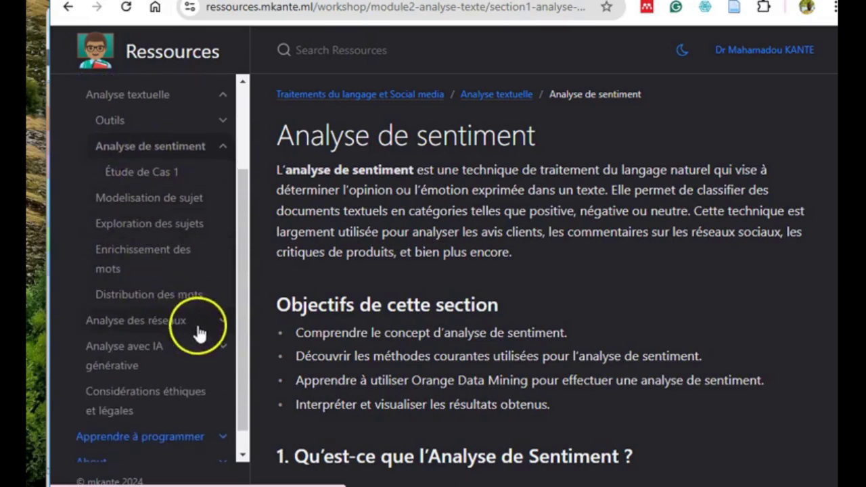
pyautogui.scroll(4, 199, 336)
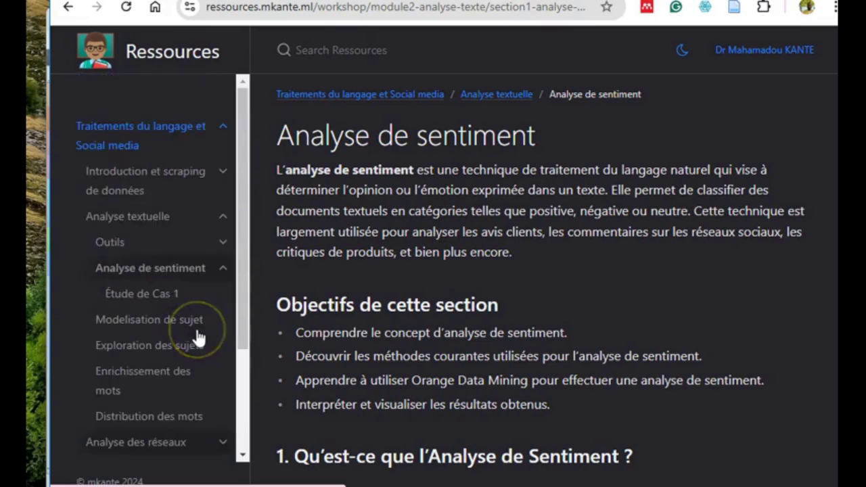
# Step: Expand the Introduction et scraping de données module and open its Collecte de données via API page to read the API introduction
pyautogui.click(162, 217)
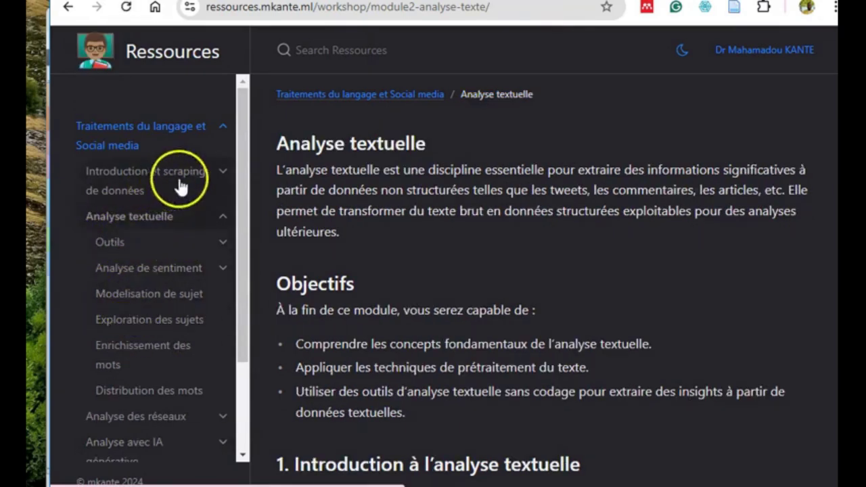
pyautogui.click(215, 171)
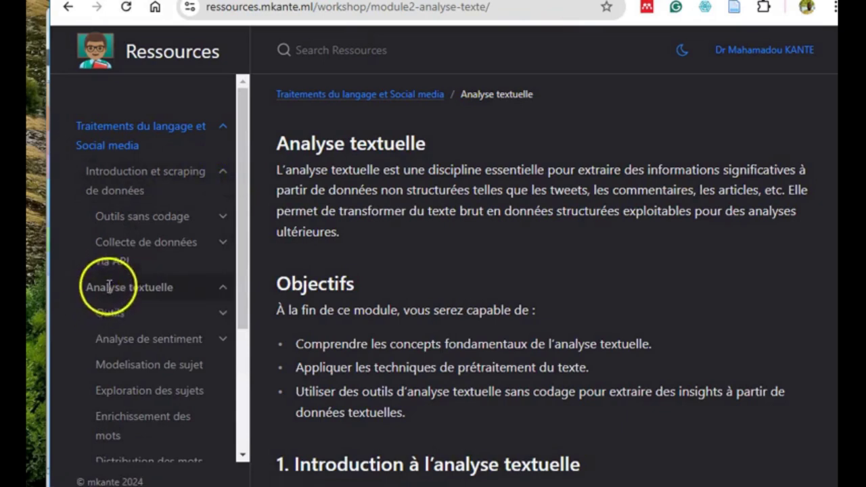
pyautogui.click(125, 248)
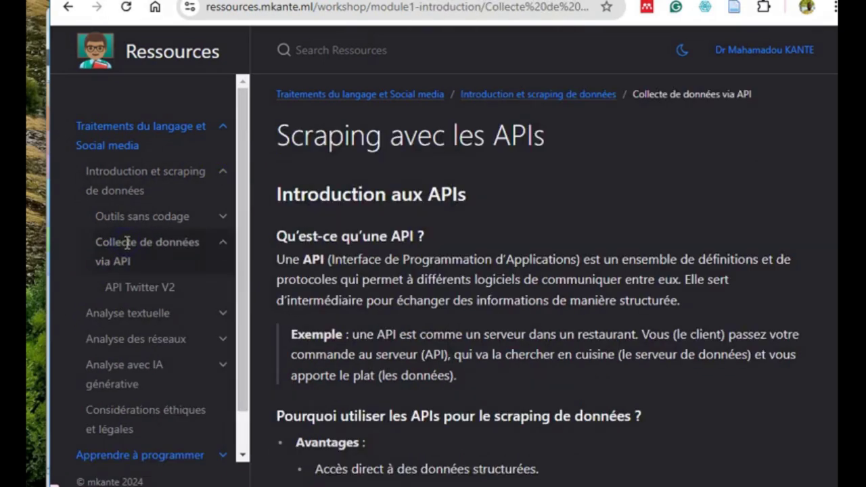
pyautogui.scroll(-2, 501, 257)
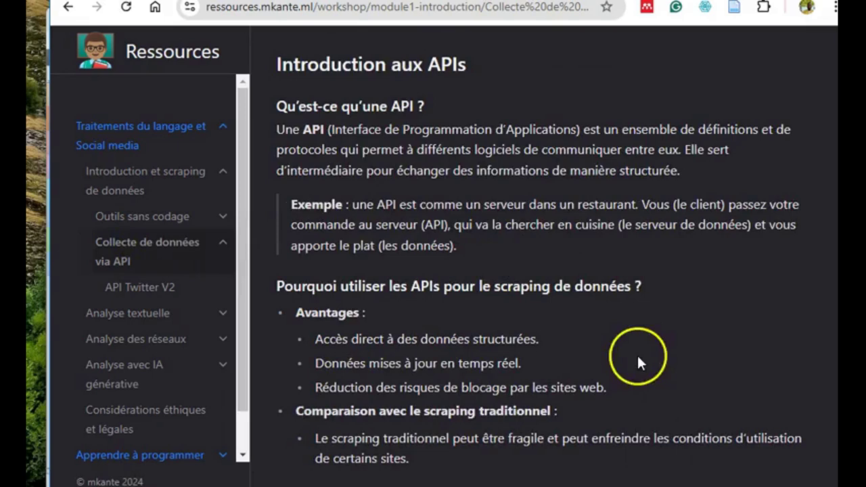
# Step: Switch to Orange and add a Twitter widget from Text Mining to the empty canvas area below the Corpus widget
pyautogui.hotkey('alt', 'Tab')
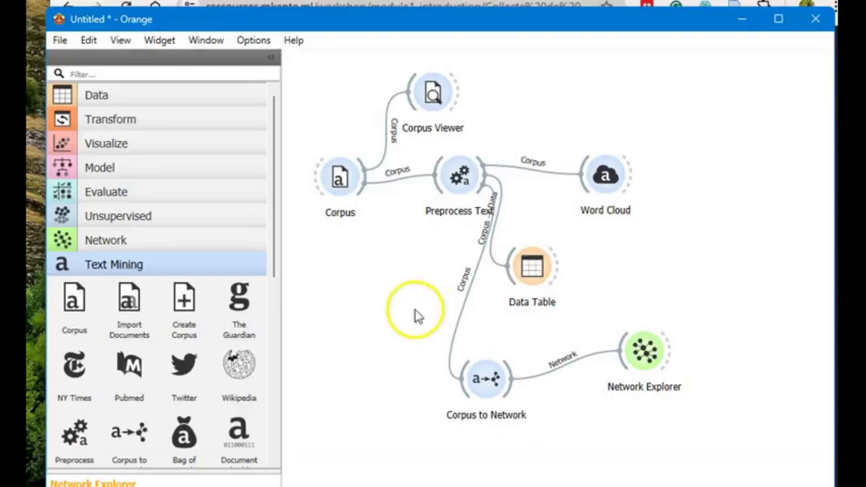
pyautogui.scroll(-2, 143, 334)
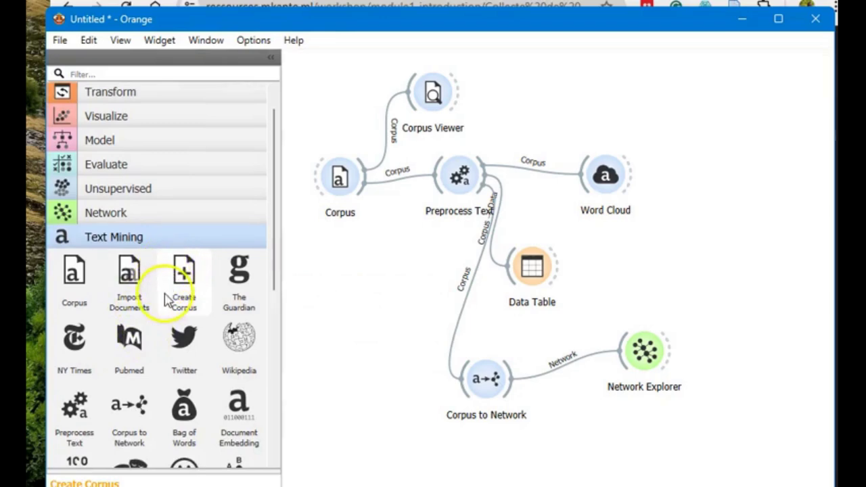
pyautogui.scroll(-2, 151, 324)
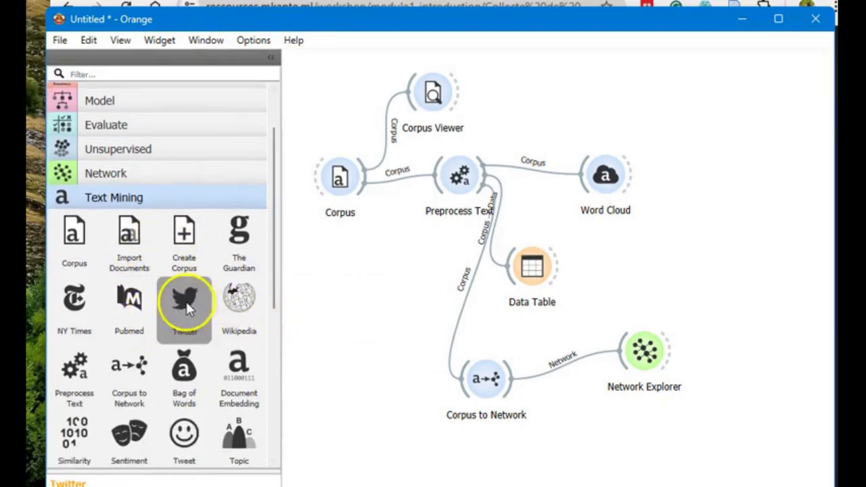
pyautogui.moveTo(185, 300); pyautogui.dragTo(356, 318)
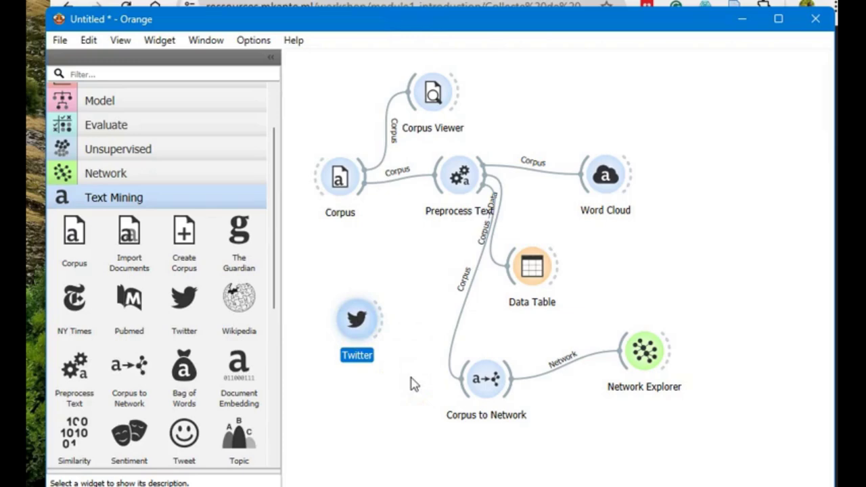
# Step: Open the Twitter widget's settings and position its window over the workflow to show the API key and query options
pyautogui.doubleClick(367, 326)
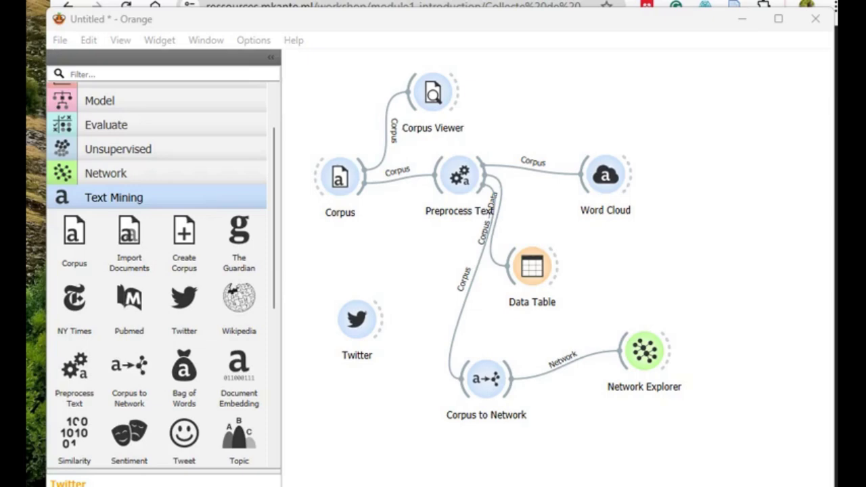
pyautogui.moveTo(4, 125); pyautogui.dragTo(539, 77)
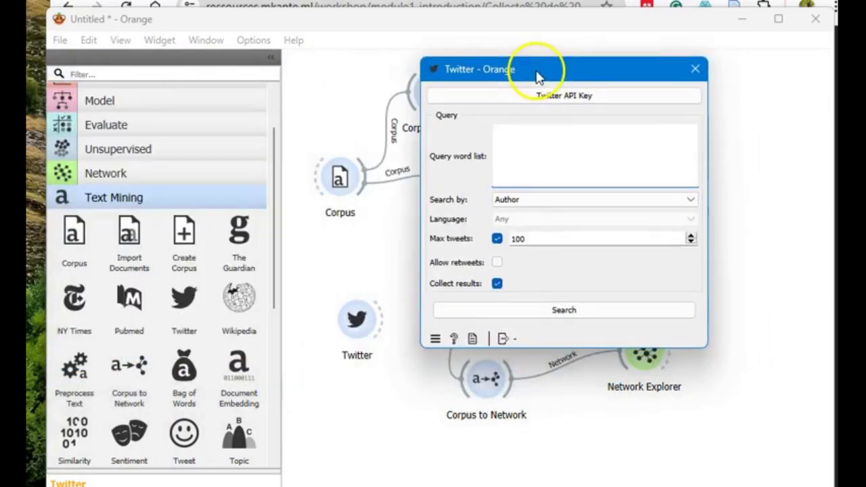
pyautogui.click(564, 149)
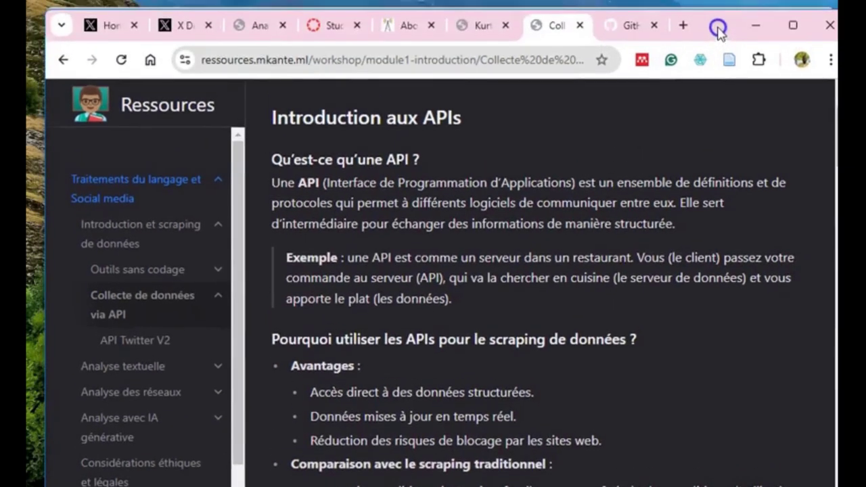
# Step: Switch to the browser's X Developer Portal and open the X API v2 product page to review the Basic plan
pyautogui.click(174, 32)
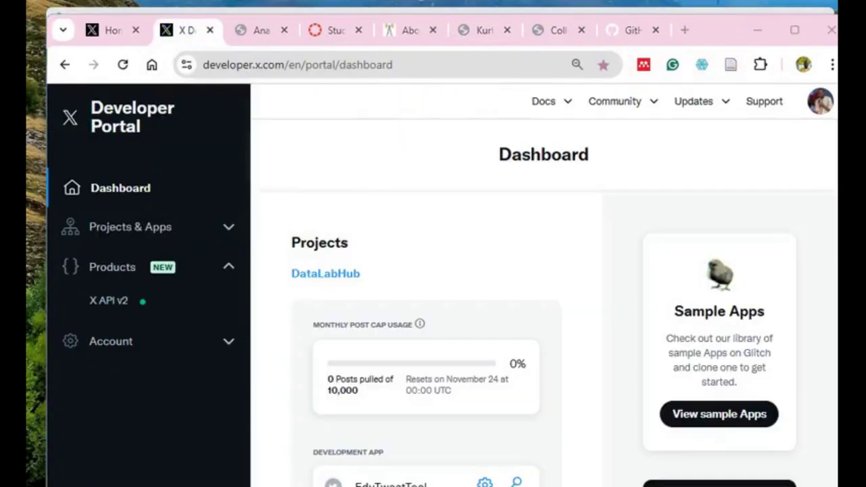
pyautogui.scroll(-1, 556, 196)
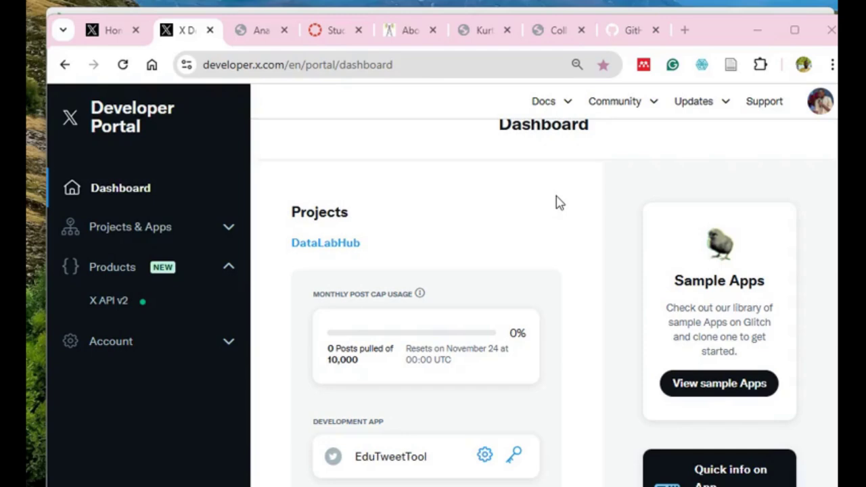
pyautogui.click(108, 300)
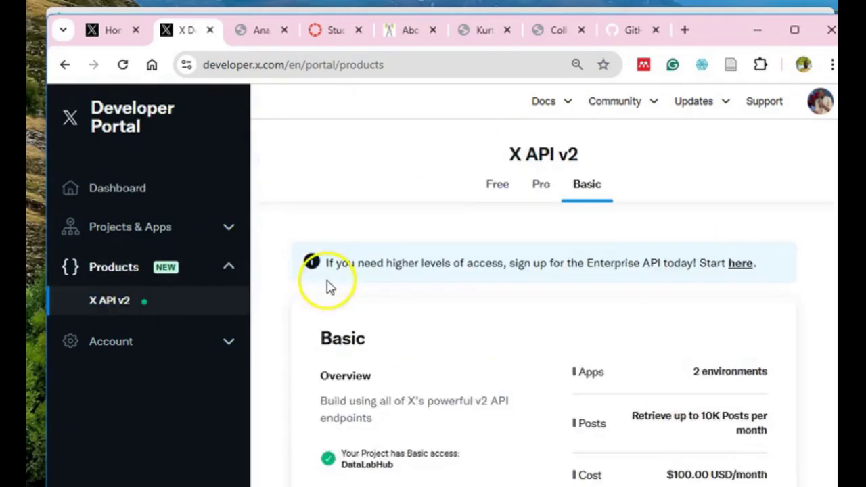
pyautogui.scroll(-1, 408, 286)
pyautogui.scroll(1, 408, 286)
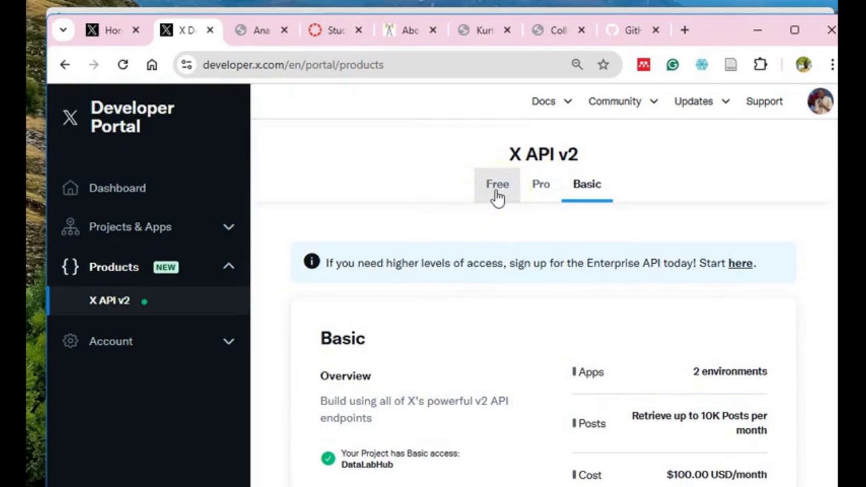
# Step: Open the Free plan of X API v2 and highlight the number in its monthly post limit
pyautogui.click(497, 197)
pyautogui.click(437, 239)
pyautogui.scroll(-1, 438, 240)
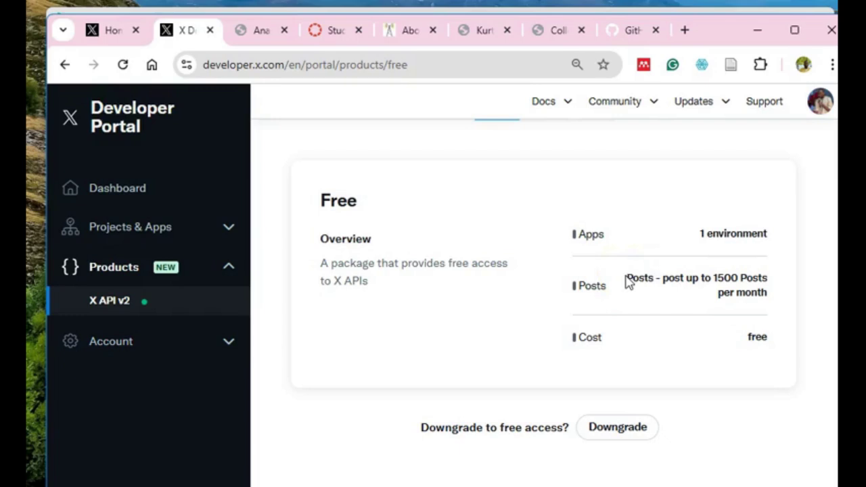
pyautogui.moveTo(710, 284); pyautogui.dragTo(740, 285)
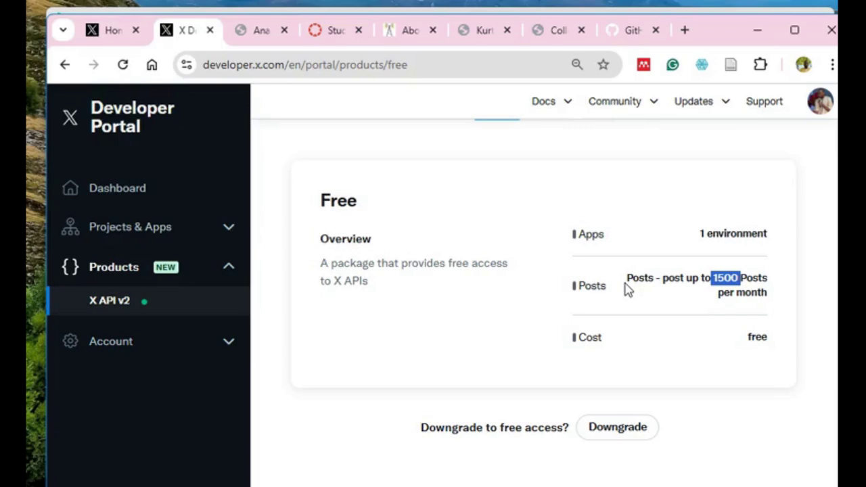
# Step: Open the Pro plan of X API v2 and highlight its monthly cost, app environments and post retrieval limit
pyautogui.scroll(1, 535, 184)
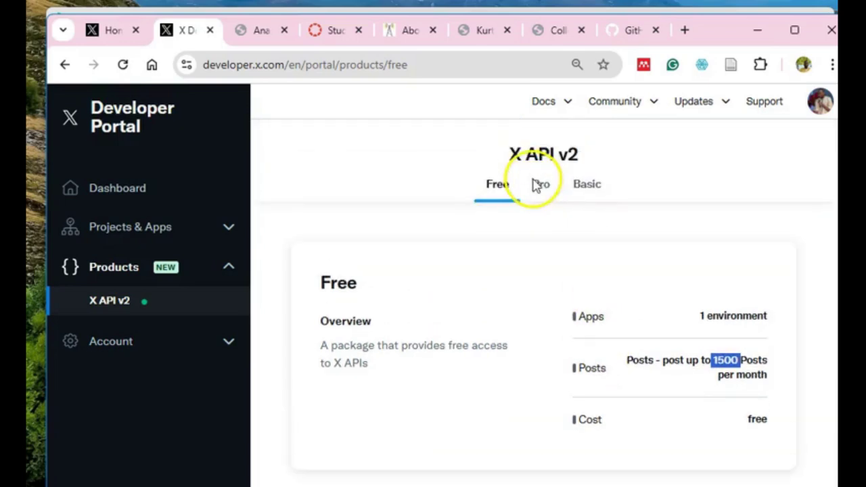
pyautogui.click(536, 185)
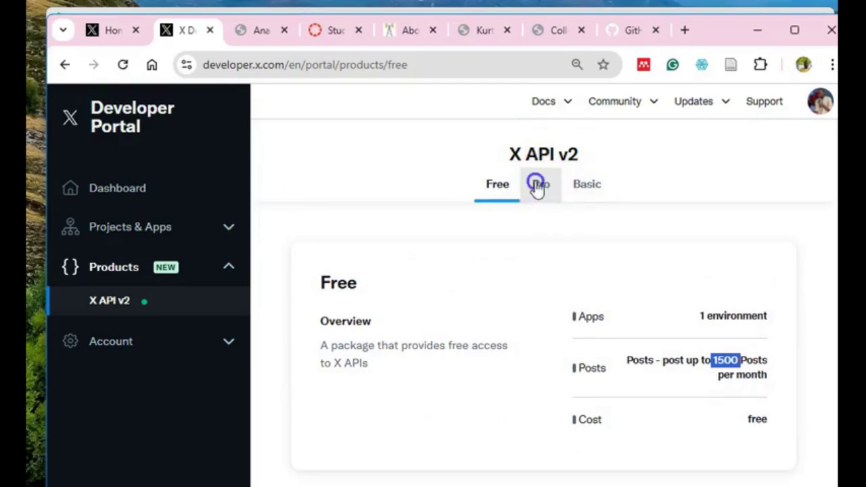
pyautogui.scroll(-2, 475, 284)
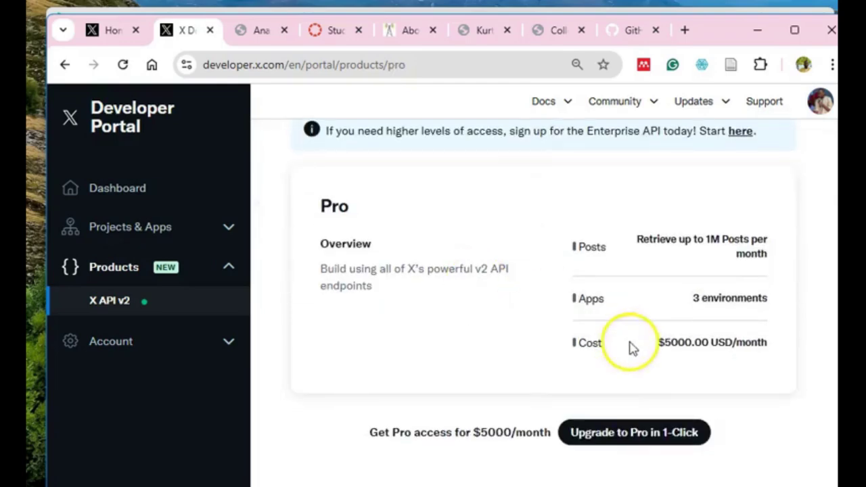
pyautogui.moveTo(646, 344); pyautogui.dragTo(773, 348)
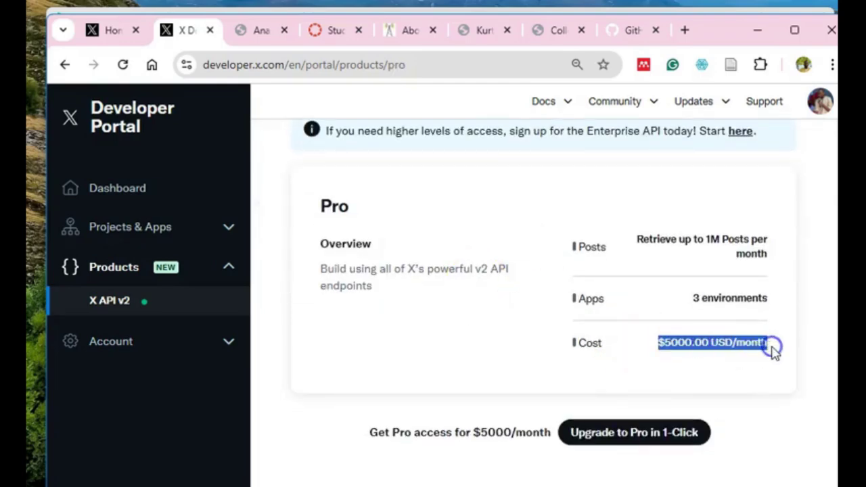
pyautogui.click(772, 351)
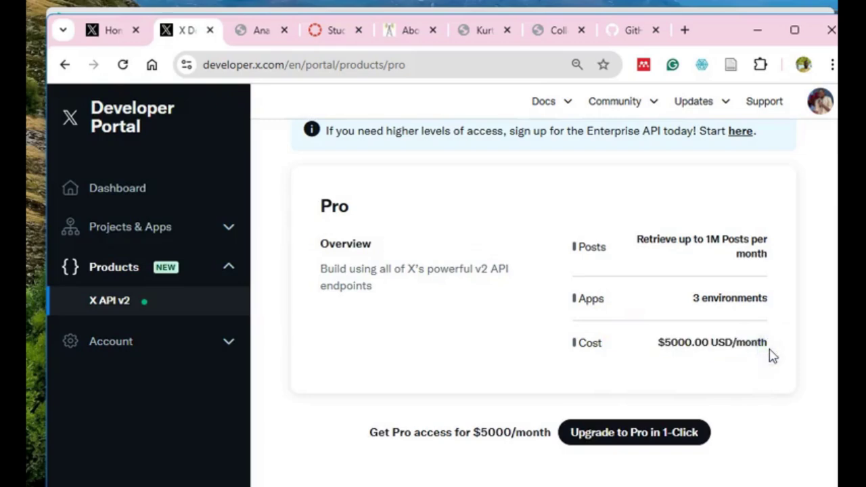
pyautogui.moveTo(689, 297); pyautogui.dragTo(765, 295)
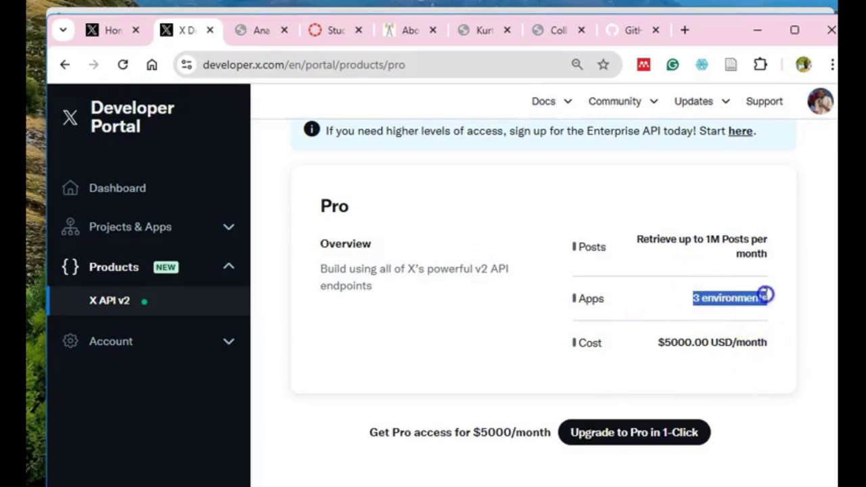
pyautogui.moveTo(666, 233); pyautogui.dragTo(773, 250)
pyautogui.click(650, 244)
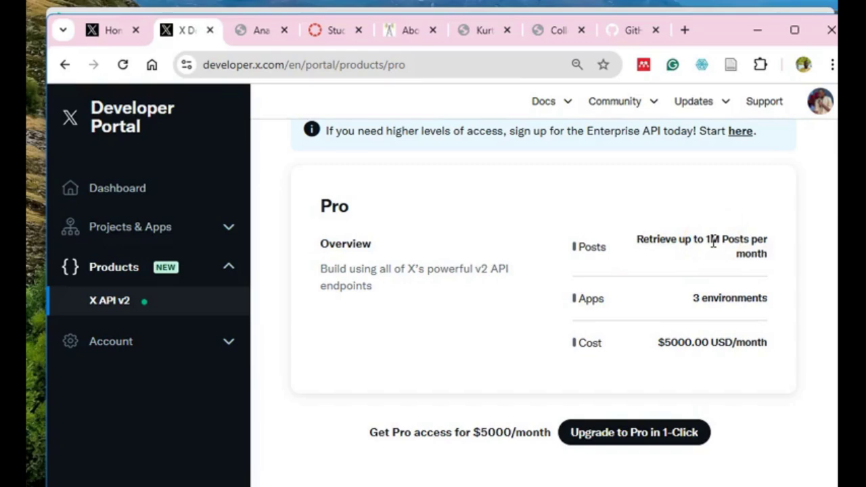
pyautogui.click(659, 253)
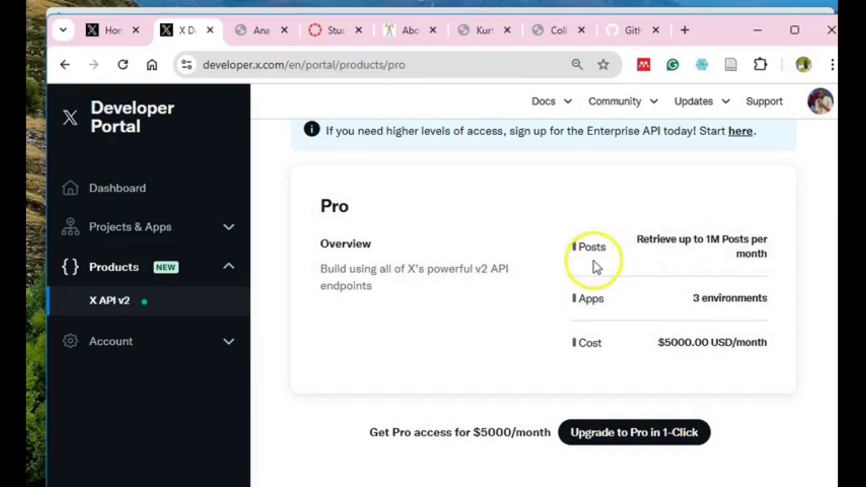
# Step: Look through the Pro features list, covering tweet lookup, management, timelines, search, counts and filtered stream
pyautogui.scroll(-5, 594, 264)
pyautogui.scroll(-1, 593, 264)
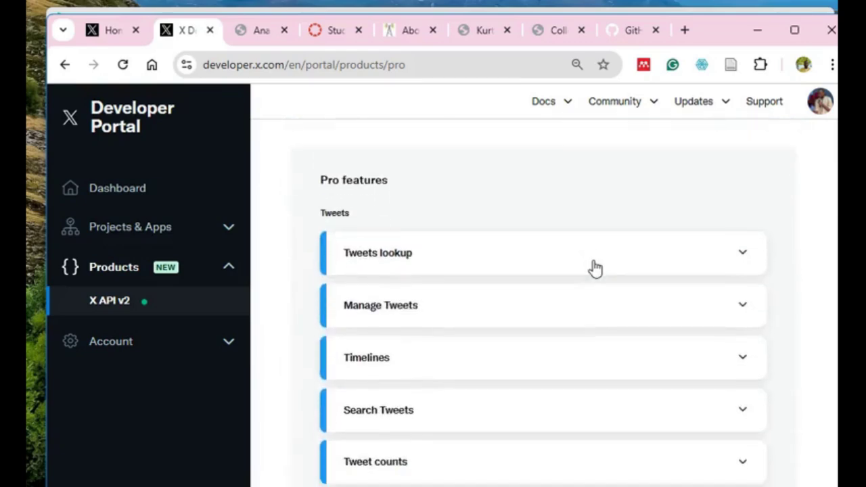
pyautogui.click(516, 251)
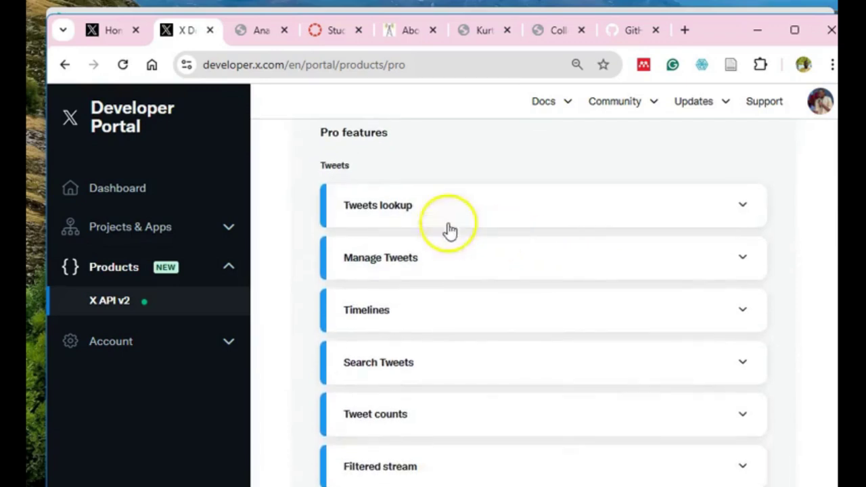
pyautogui.scroll(-1, 459, 265)
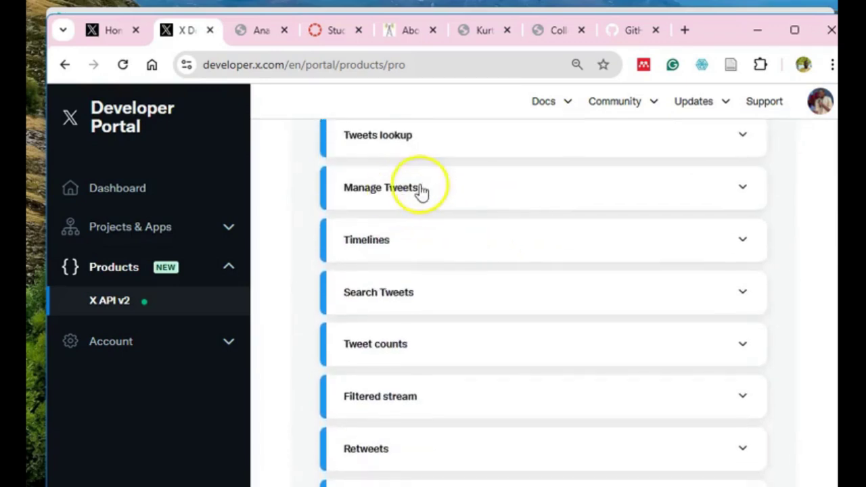
pyautogui.scroll(-1, 443, 237)
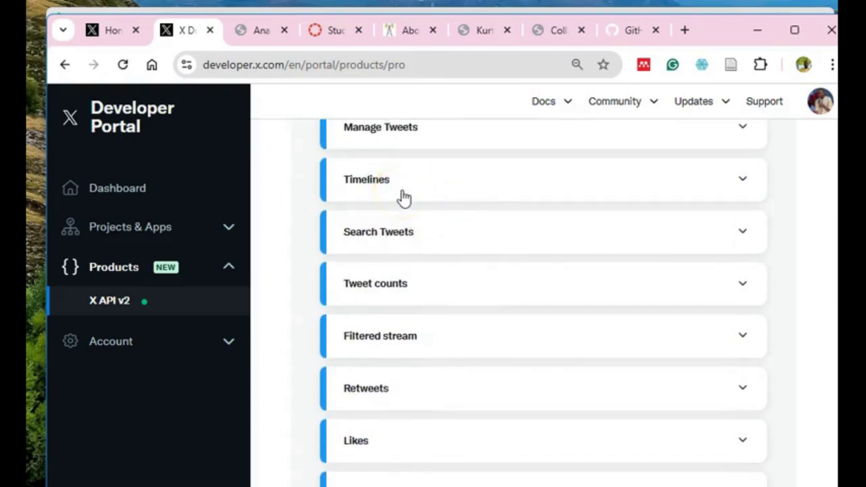
pyautogui.scroll(-1, 437, 234)
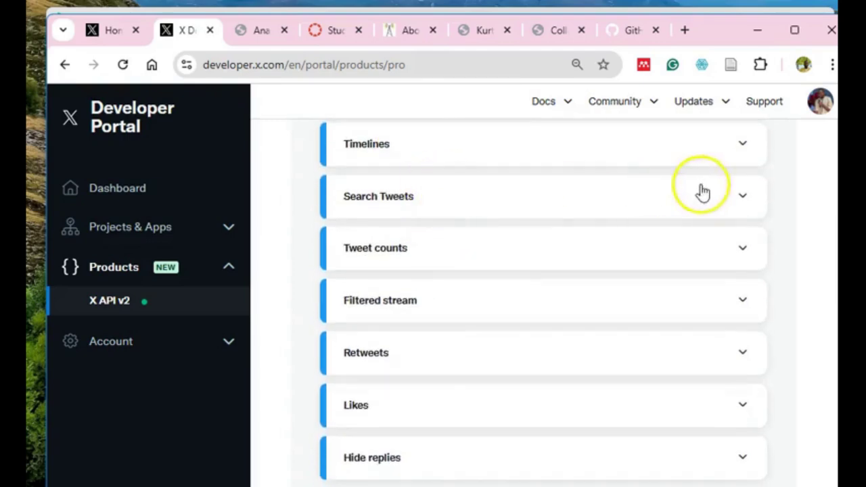
# Step: Expand the Search Tweets feature of the Pro plan and highlight the Full-Archive Search heading in its endpoints table
pyautogui.click(742, 197)
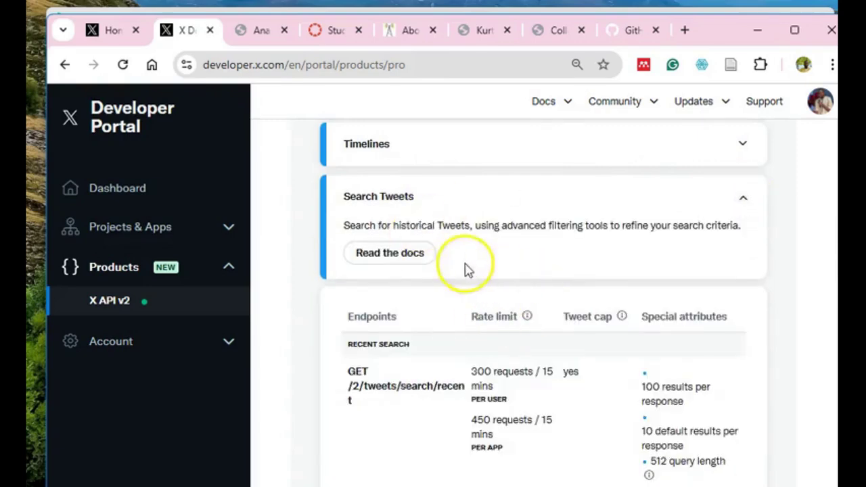
pyautogui.scroll(-1, 416, 347)
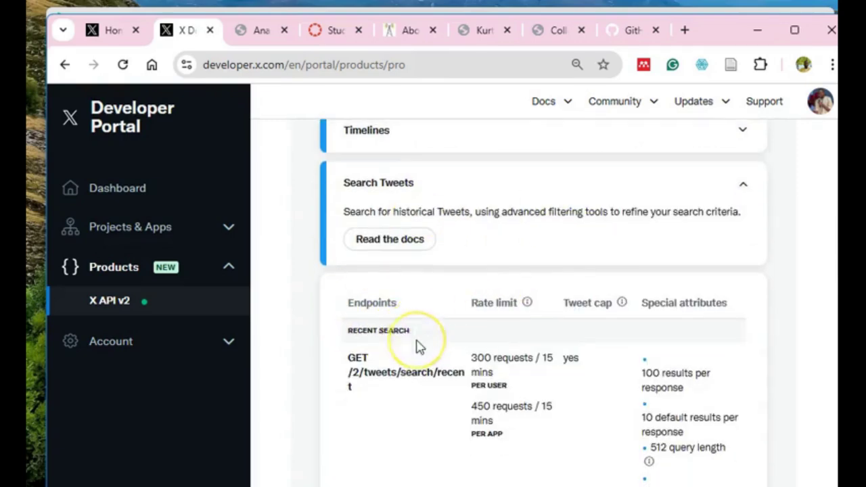
pyautogui.scroll(-3, 416, 346)
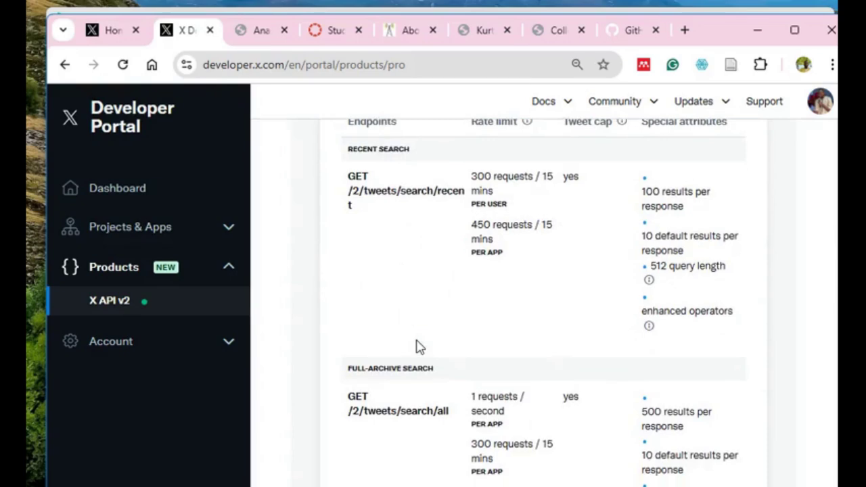
pyautogui.scroll(-3, 417, 346)
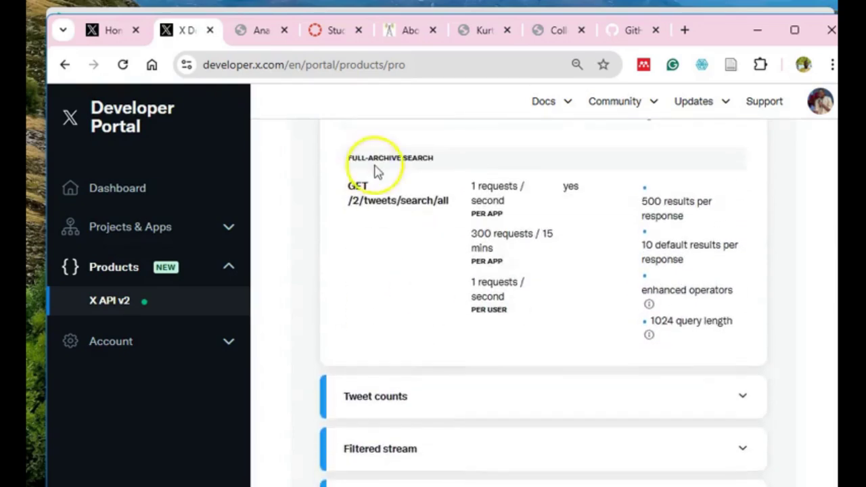
pyautogui.moveTo(357, 157); pyautogui.dragTo(444, 164)
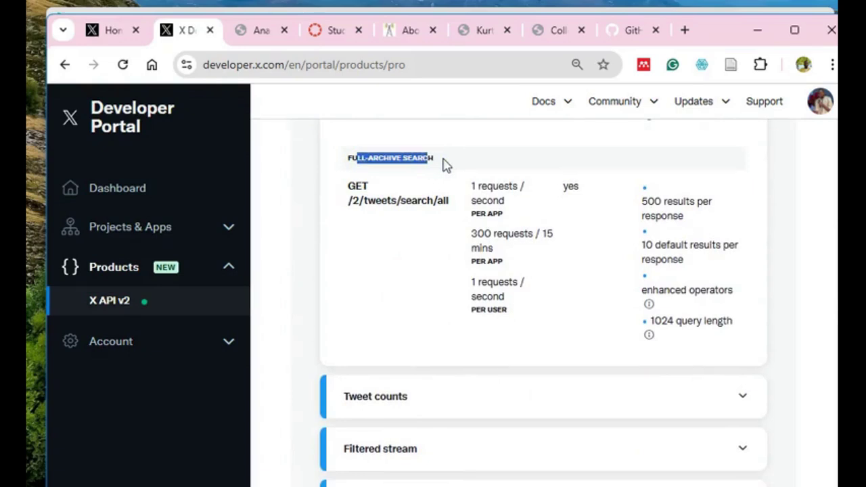
pyautogui.click(446, 164)
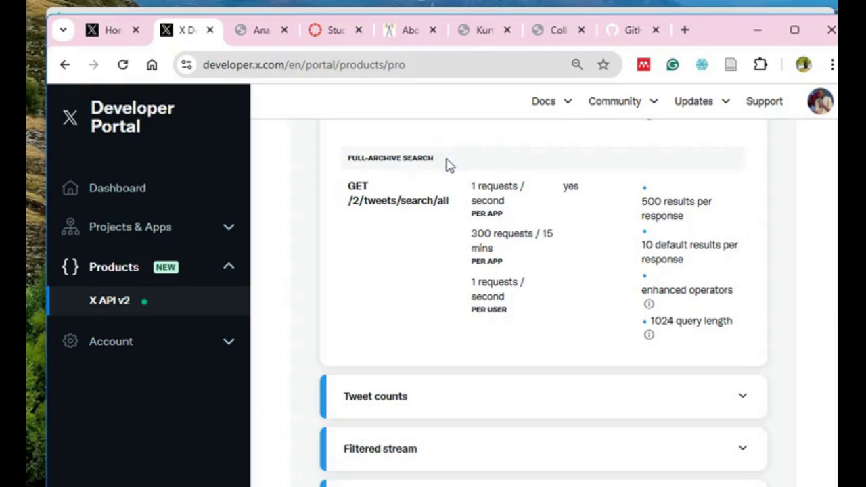
# Step: Look through the remaining Pro features, covering users, Spaces, direct messages, lists and bookmarks
pyautogui.scroll(-1, 523, 229)
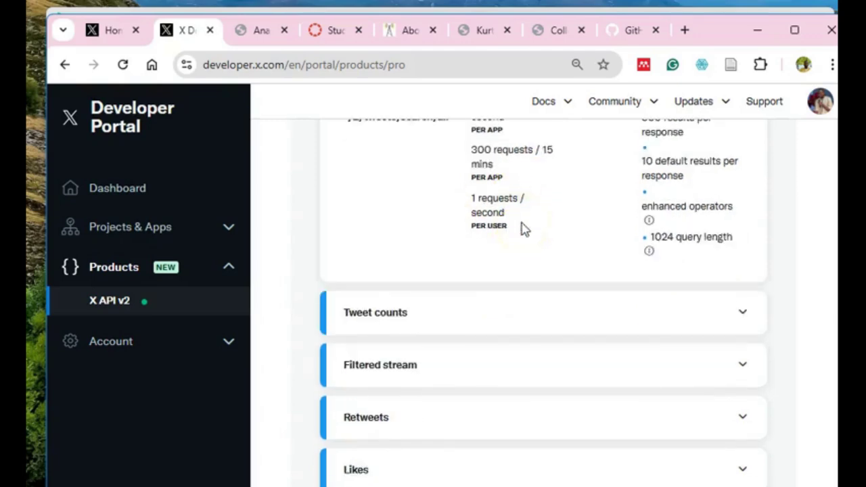
pyautogui.scroll(-6, 523, 229)
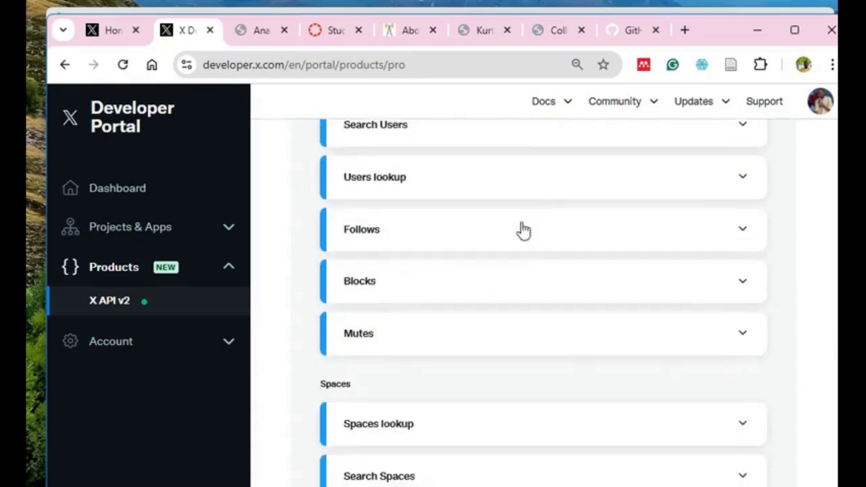
pyautogui.scroll(-4, 523, 230)
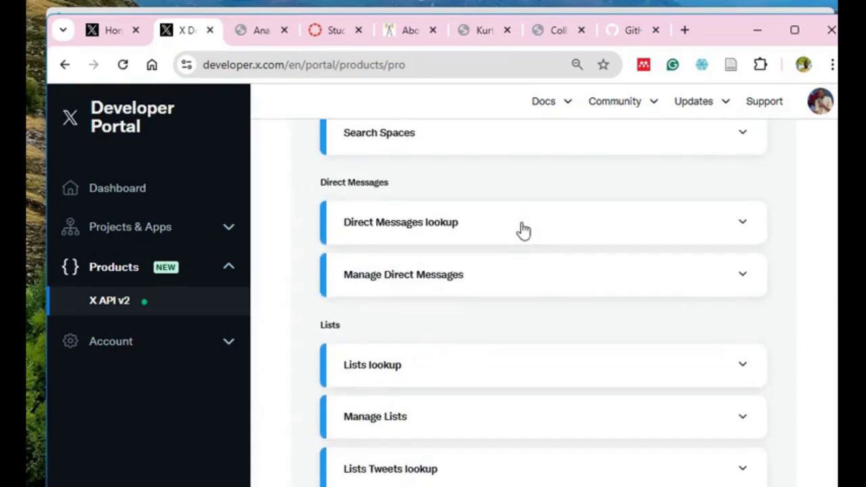
pyautogui.scroll(-1, 523, 230)
pyautogui.scroll(-3, 523, 230)
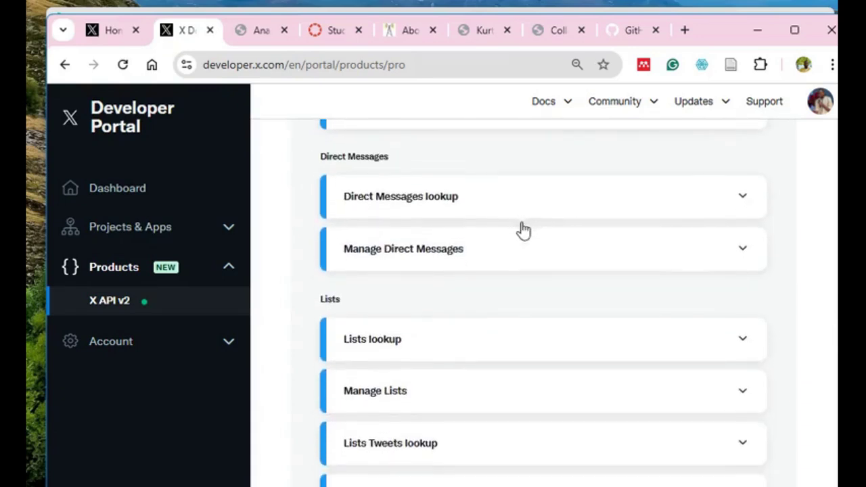
pyautogui.scroll(-1, 521, 230)
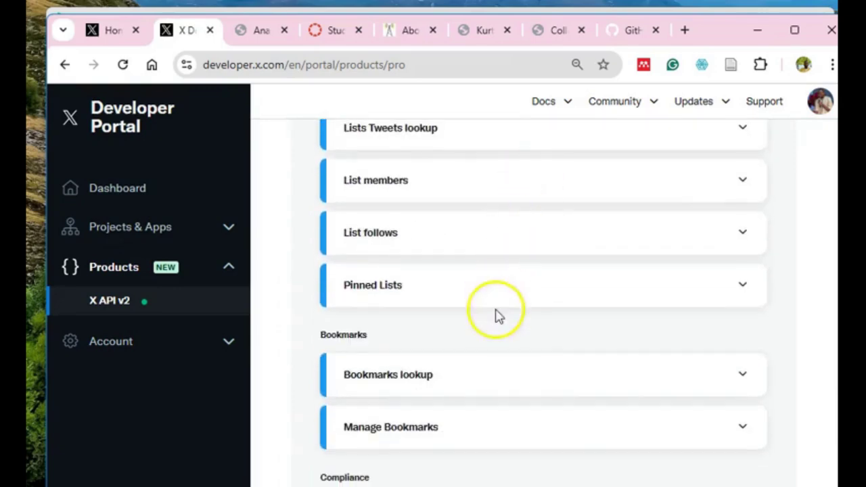
pyautogui.scroll(-2, 494, 315)
# Step: Open the Basic plan of X API v2 and highlight its number of app environments
pyautogui.scroll(15, 499, 315)
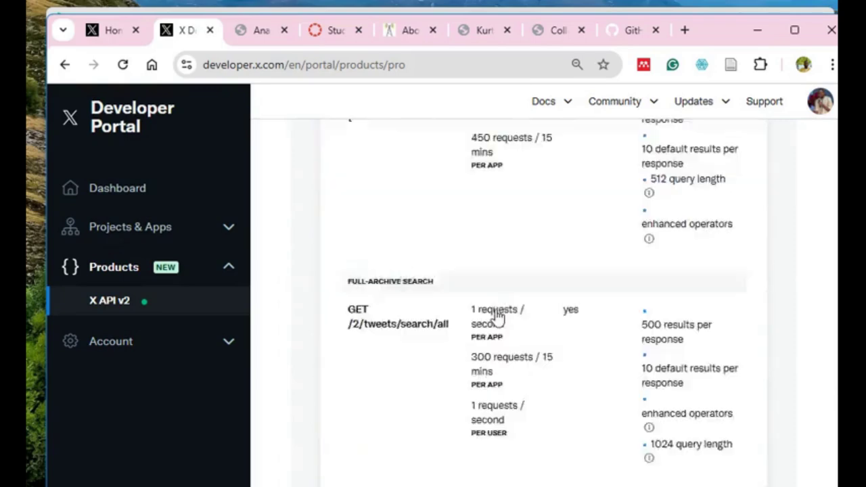
pyautogui.click(597, 184)
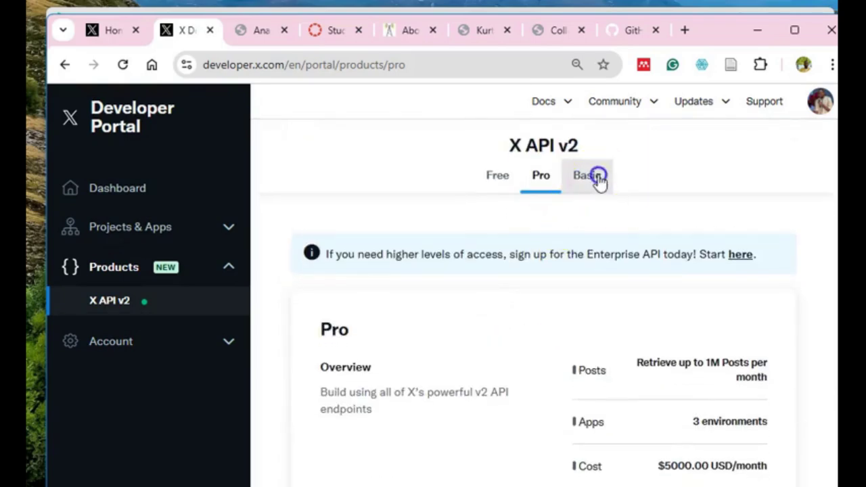
pyautogui.scroll(-1, 460, 273)
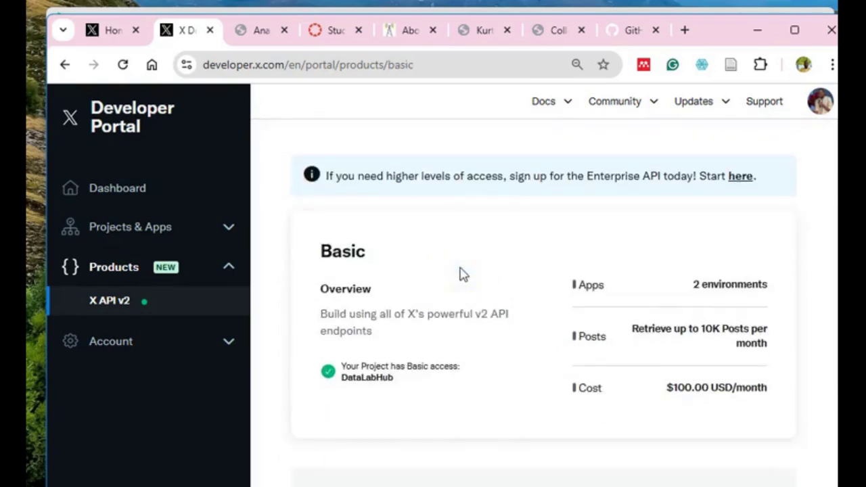
pyautogui.scroll(-1, 460, 272)
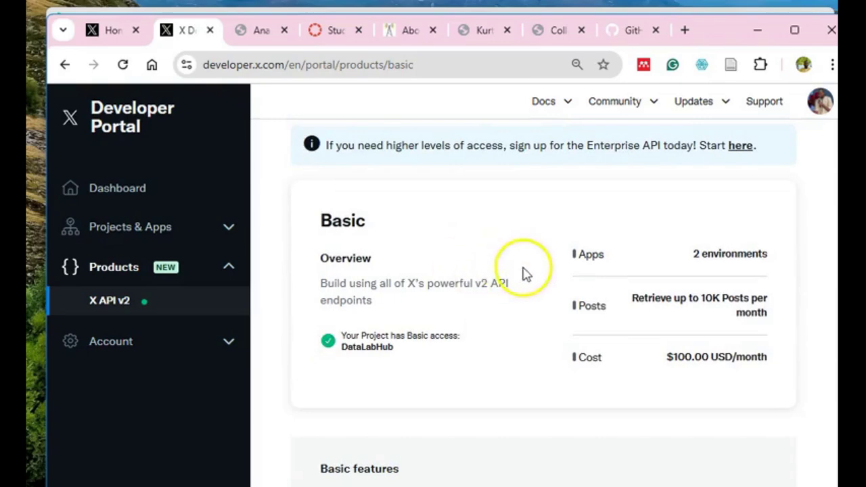
pyautogui.moveTo(691, 255); pyautogui.dragTo(748, 253)
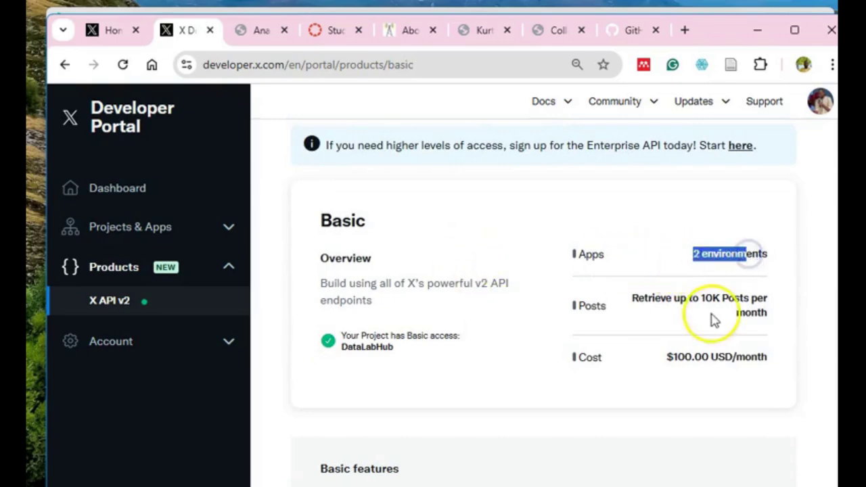
pyautogui.scroll(-1, 710, 318)
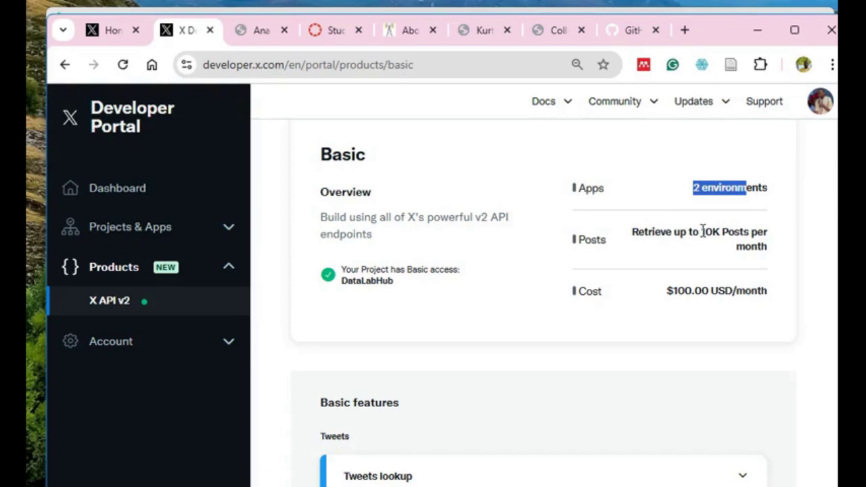
pyautogui.click(642, 231)
# Step: Review the Search Tweets endpoints among the Basic features and highlight the Recent Search heading
pyautogui.scroll(-4, 640, 286)
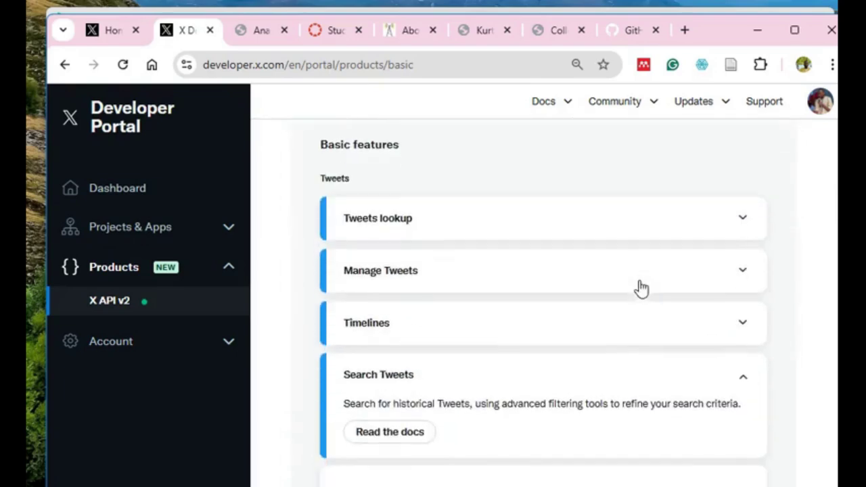
pyautogui.scroll(-4, 640, 288)
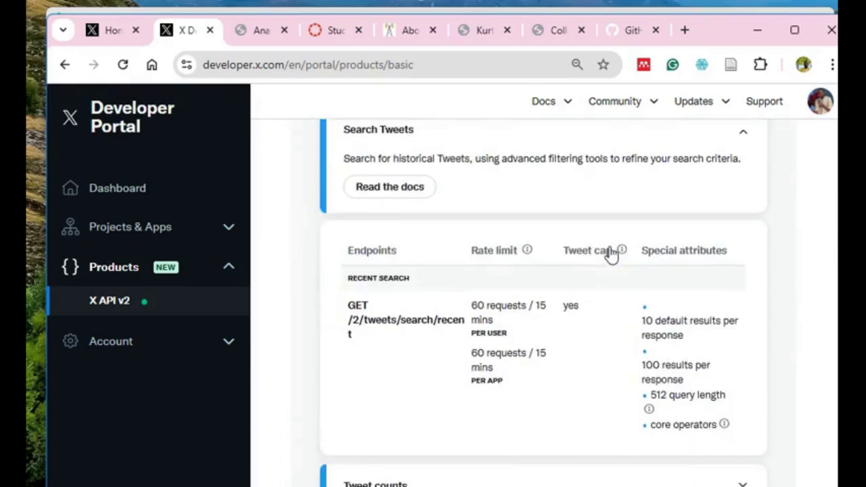
pyautogui.scroll(1, 611, 252)
pyautogui.click(660, 293)
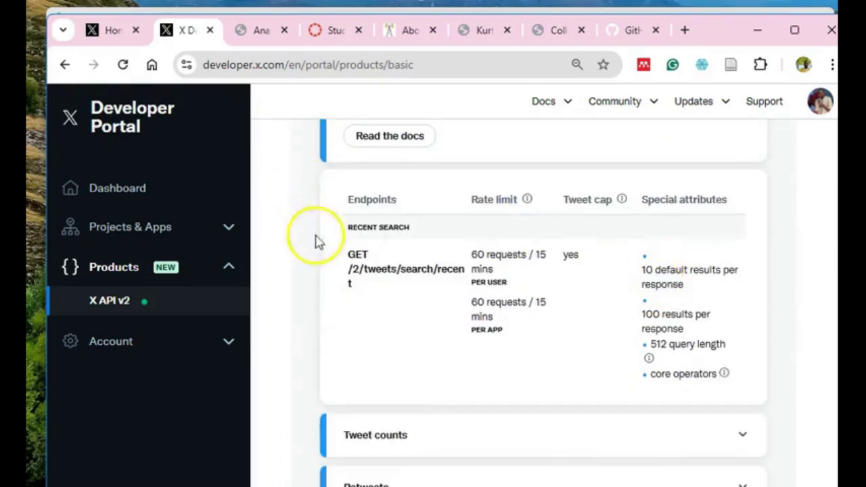
pyautogui.moveTo(363, 228); pyautogui.dragTo(429, 232)
pyautogui.click(429, 228)
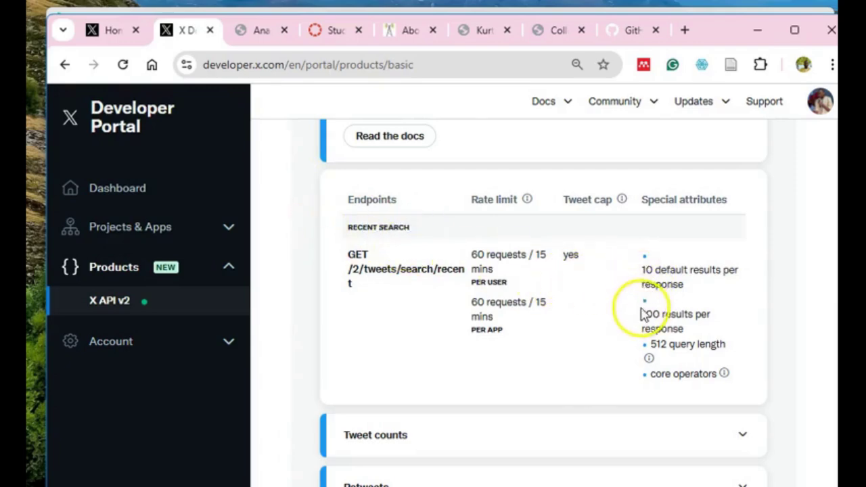
# Step: Highlight the default results per response and the 100 results per response among the recent search's special attributes
pyautogui.moveTo(646, 268); pyautogui.dragTo(687, 287)
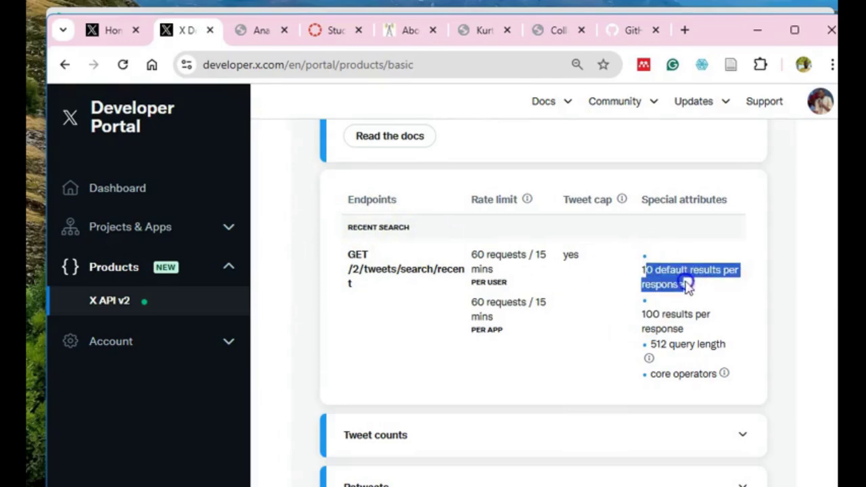
pyautogui.click(719, 290)
pyautogui.scroll(-2, 818, 289)
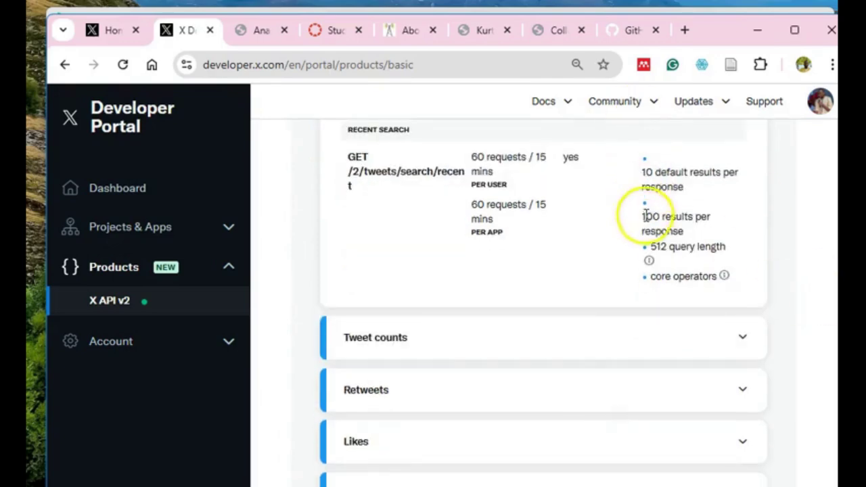
pyautogui.moveTo(642, 217); pyautogui.dragTo(682, 228)
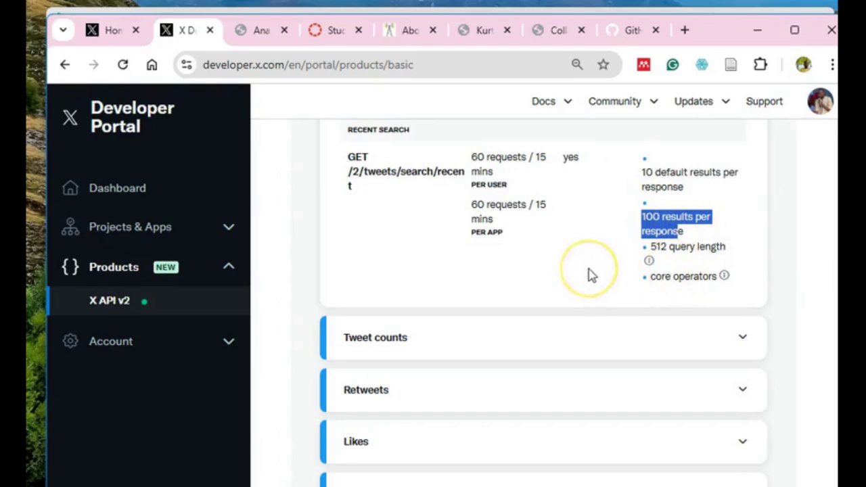
# Step: Expand Users lookup in the Basic plan's user features to view its endpoints, and collapse it again
pyautogui.scroll(-3, 589, 274)
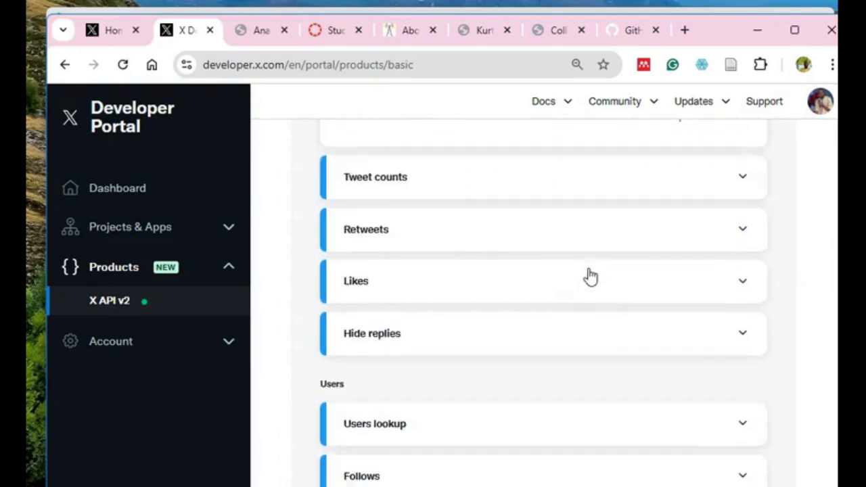
pyautogui.scroll(-4, 589, 277)
pyautogui.click(539, 220)
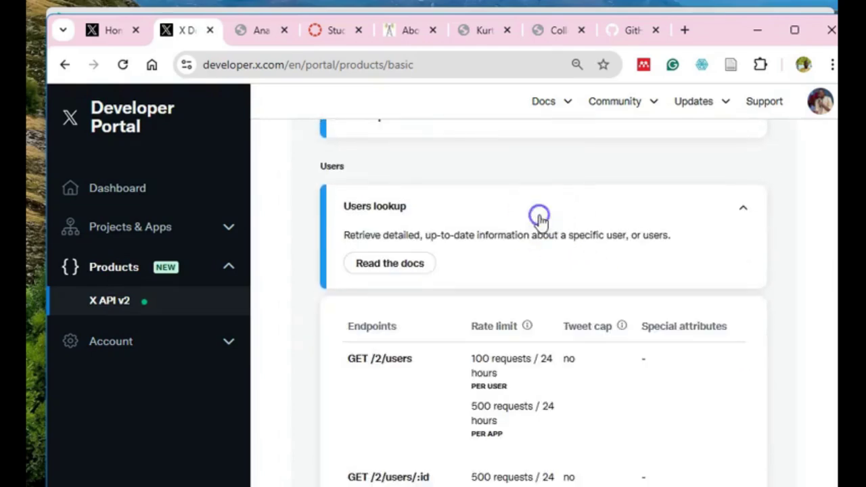
pyautogui.click(539, 219)
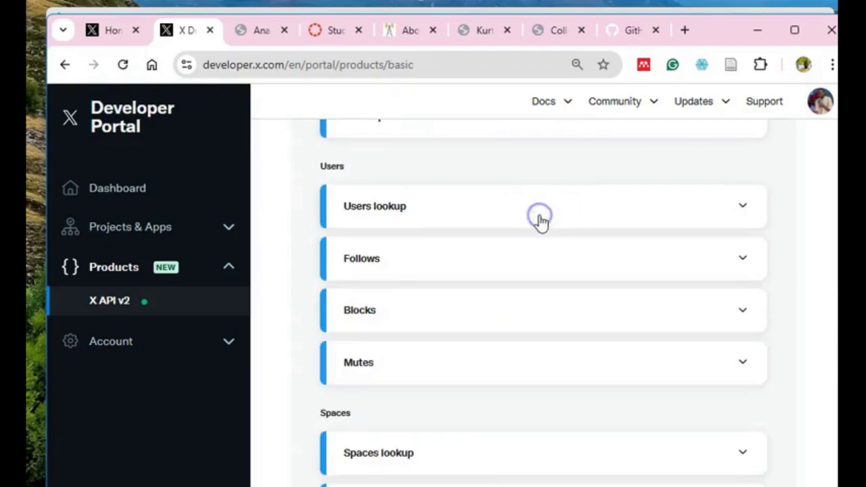
# Step: Expand the Follows feature of the Basic plan and review its Manage Follows endpoints and rate limits
pyautogui.click(428, 261)
pyautogui.click(429, 265)
pyautogui.click(436, 260)
pyautogui.scroll(-2, 439, 264)
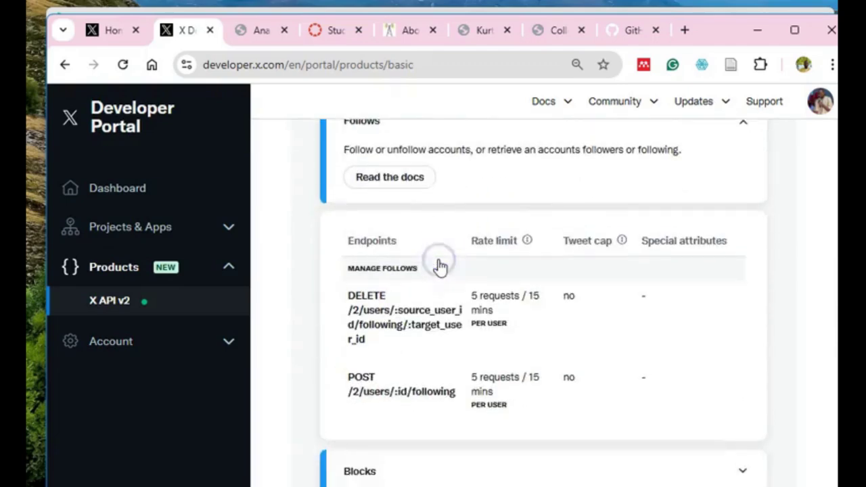
pyautogui.scroll(-3, 440, 266)
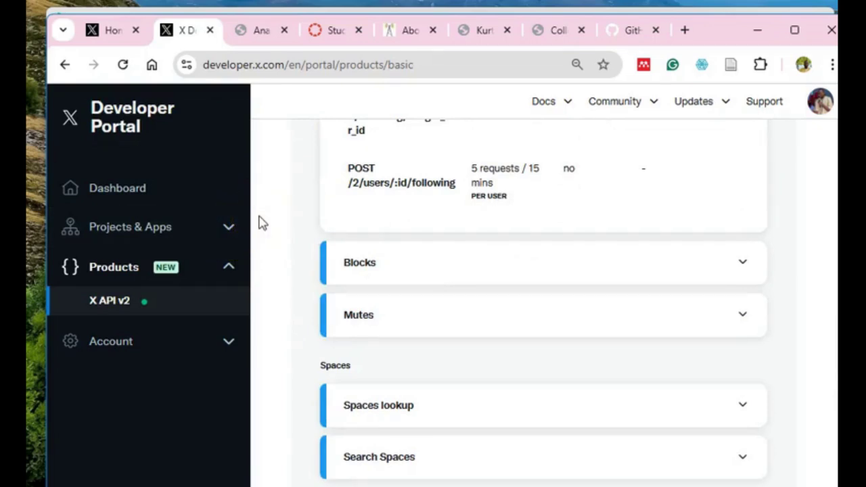
# Step: Review the Basic access overview of X API v2, including its app environments, post retrieval limit and cost
pyautogui.scroll(12, 280, 222)
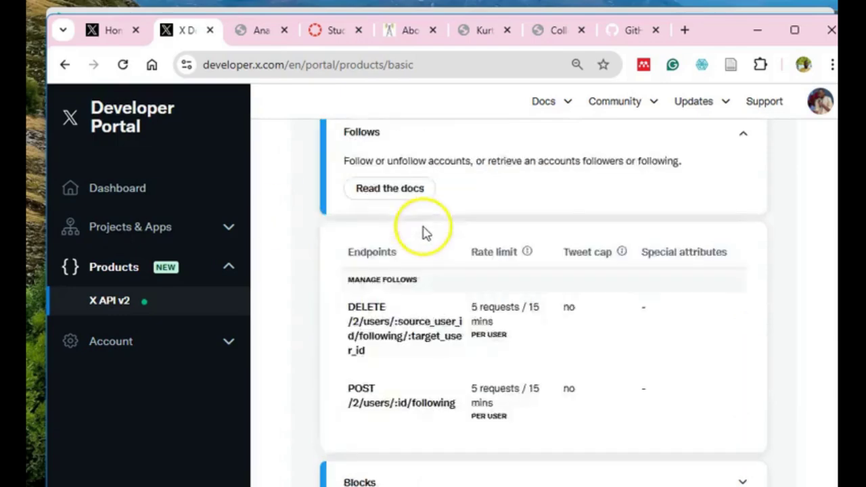
pyautogui.scroll(5, 531, 249)
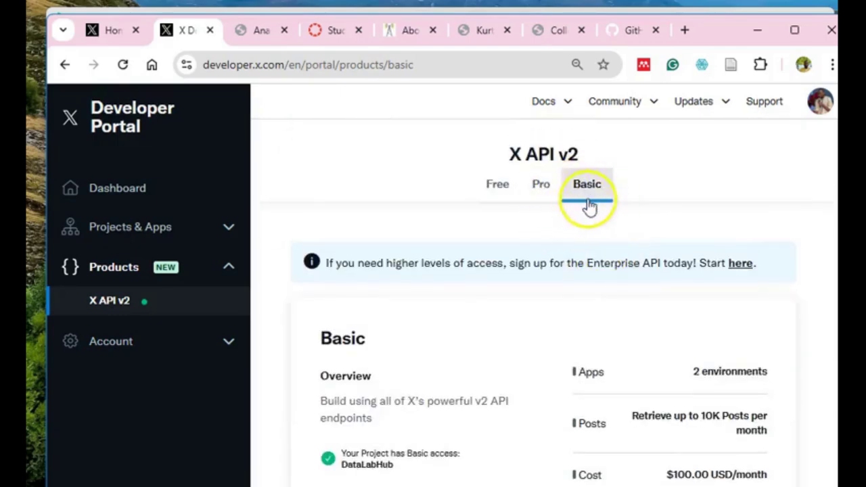
pyautogui.scroll(-2, 581, 223)
pyautogui.click(565, 245)
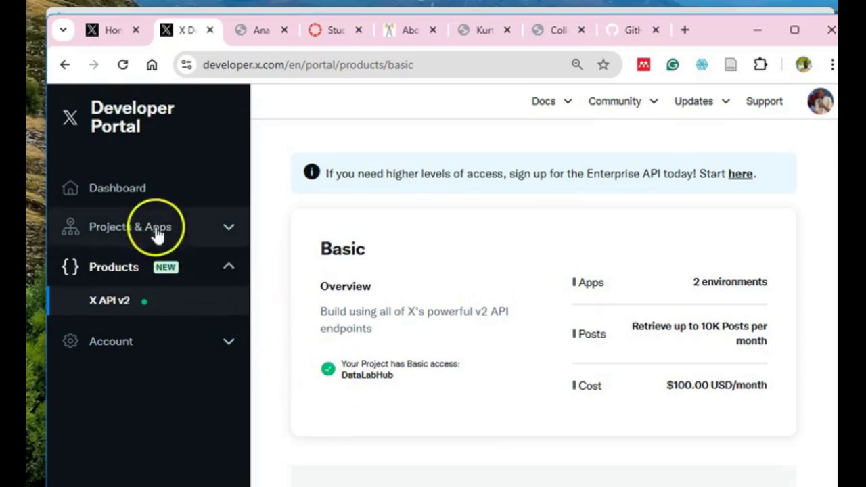
# Step: Open the account's billing page and examine the list of subscription transactions
pyautogui.click(224, 343)
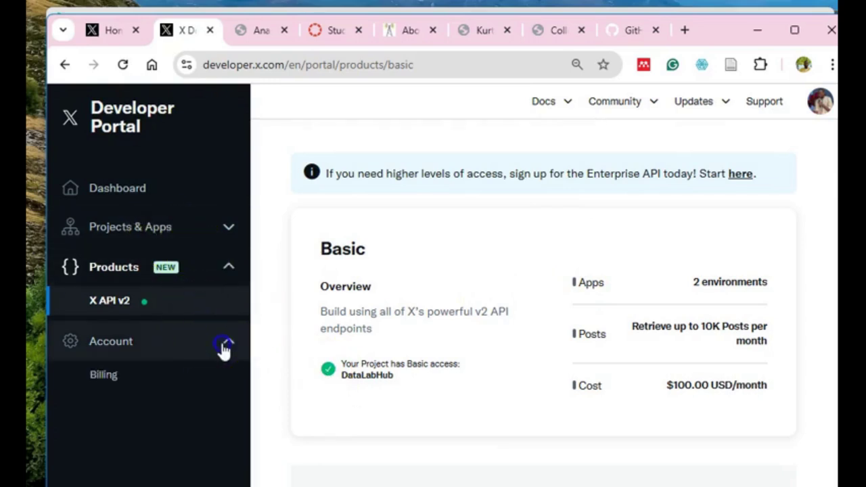
pyautogui.click(140, 380)
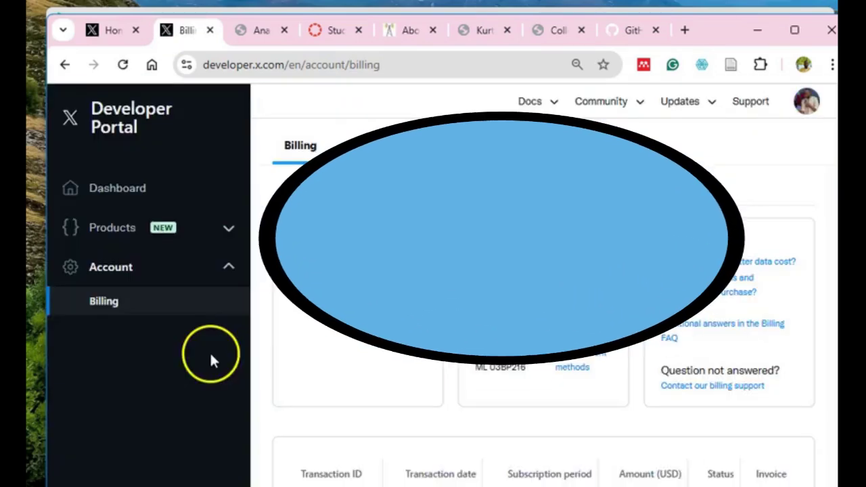
pyautogui.scroll(-2, 342, 369)
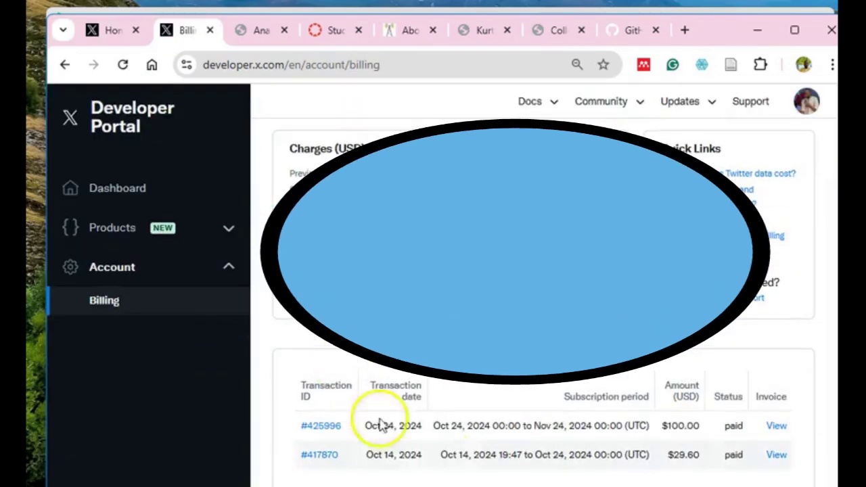
# Step: Return to the dashboard and check the DataLabHub project's monthly post cap usage and development app
pyautogui.click(149, 225)
pyautogui.click(122, 188)
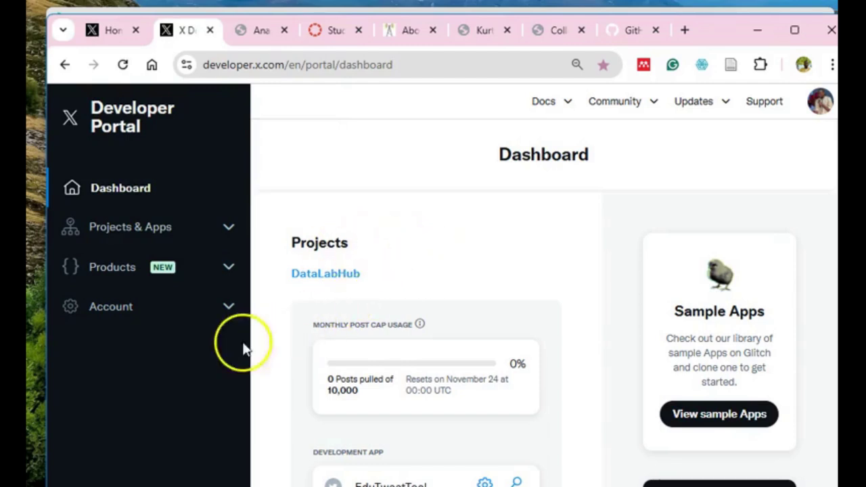
pyautogui.scroll(-3, 284, 318)
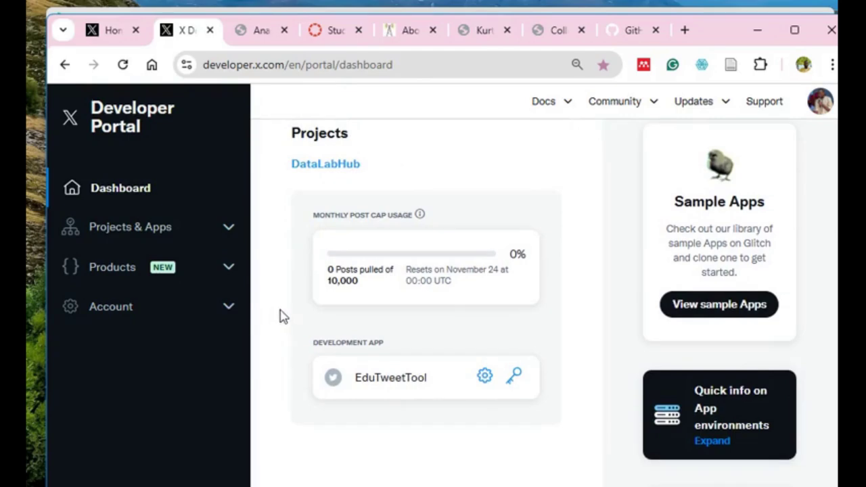
# Step: Open the EduTweetTool app under DataLabHub and review its app details, environment and user authentication settings
pyautogui.click(228, 228)
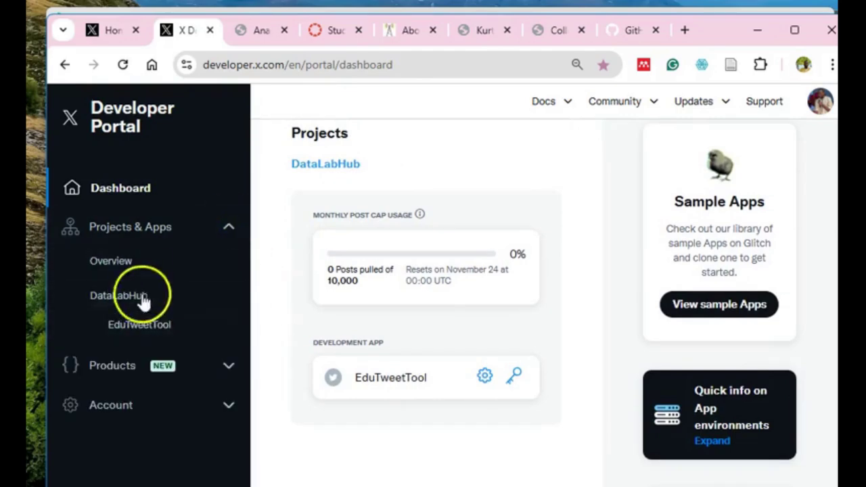
pyautogui.click(144, 324)
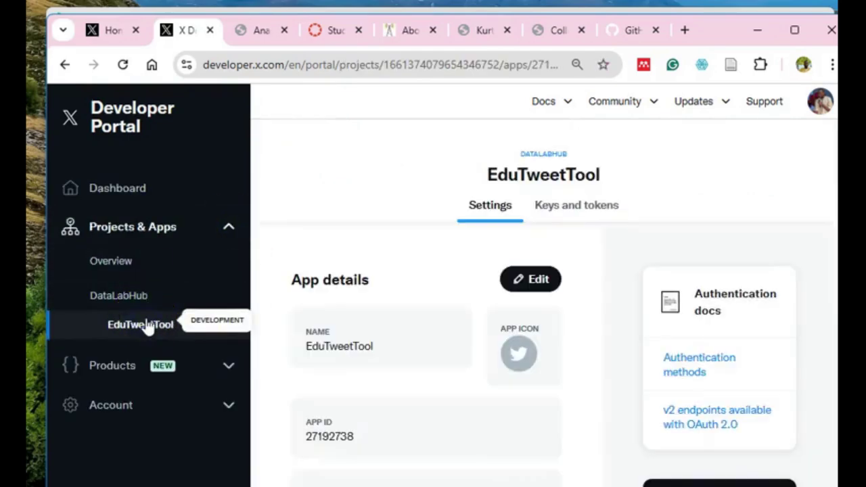
pyautogui.scroll(-2, 426, 298)
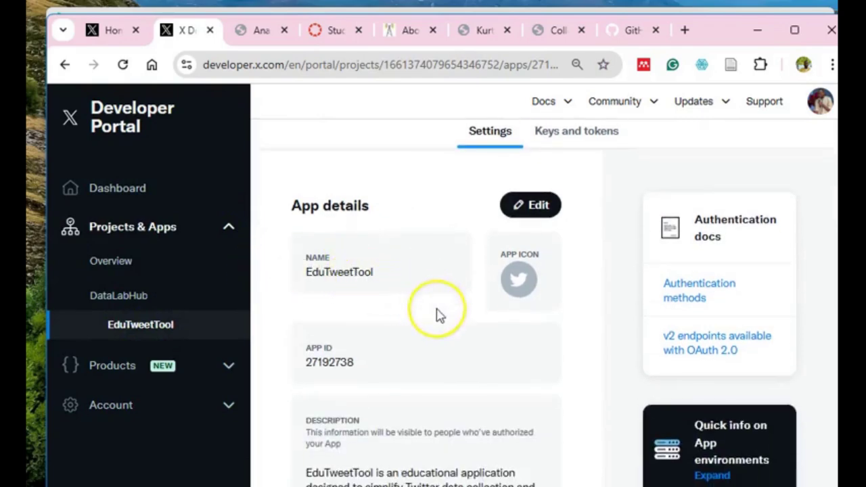
pyautogui.scroll(-3, 437, 312)
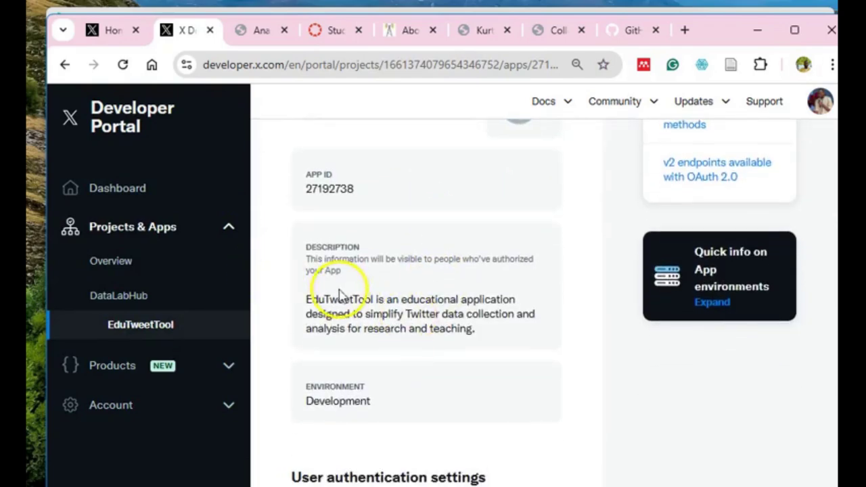
pyautogui.scroll(-2, 464, 361)
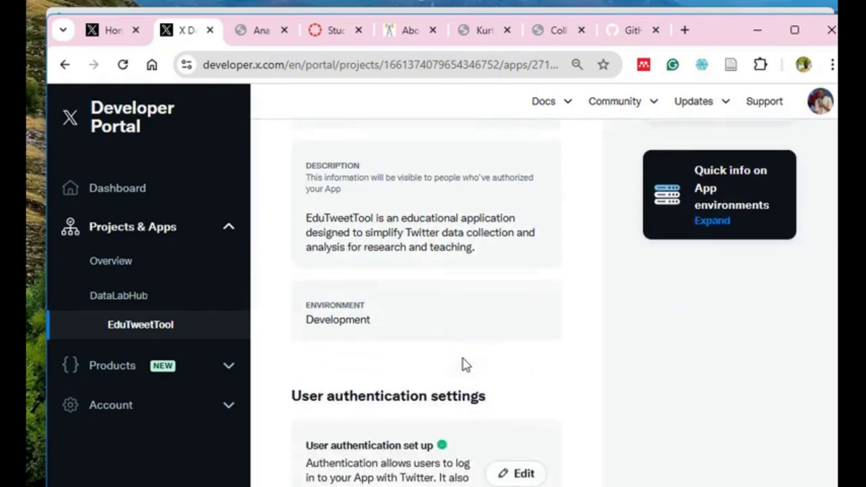
pyautogui.scroll(-2, 464, 364)
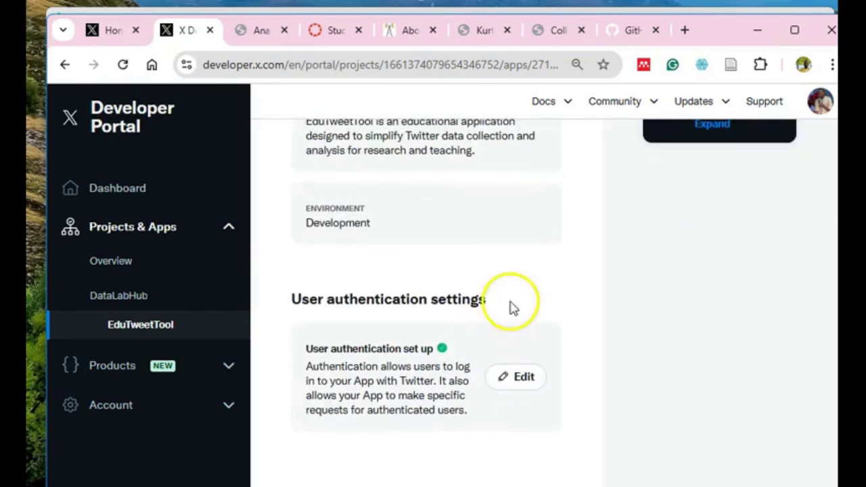
pyautogui.scroll(5, 512, 305)
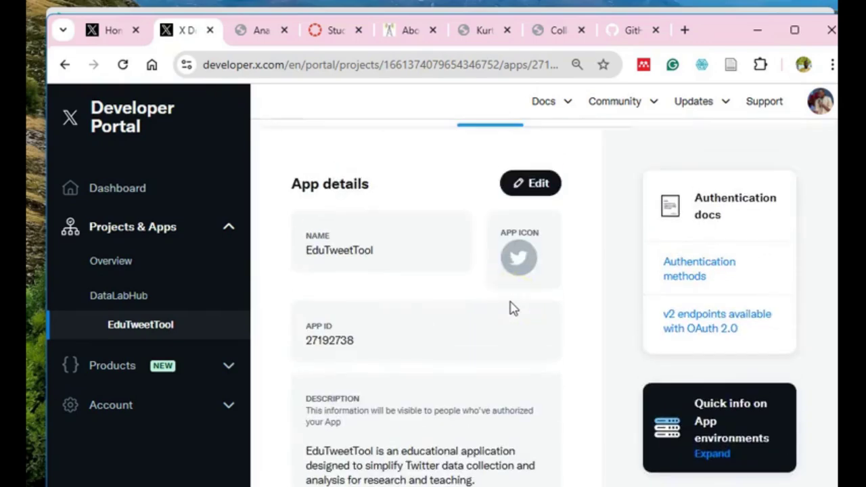
pyautogui.scroll(1, 512, 300)
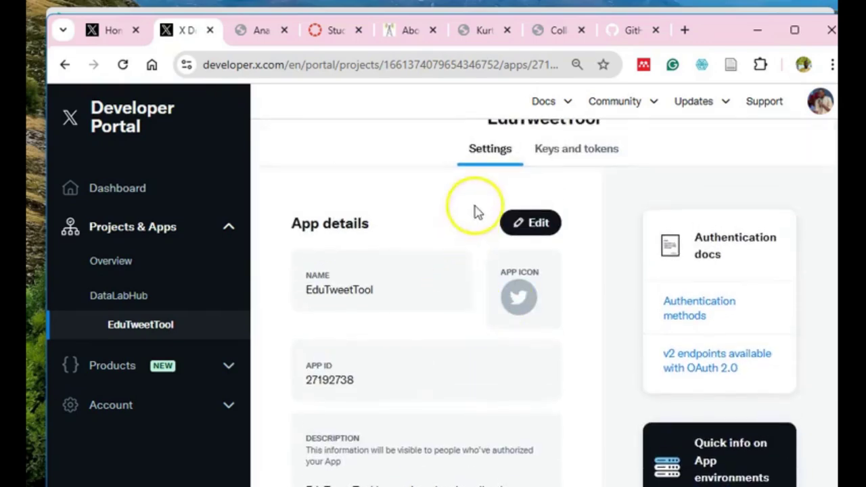
# Step: Examine EduTweetTool's keys and tokens, covering the consumer keys, authentication tokens and OAuth 2.0 client credentials
pyautogui.click(586, 163)
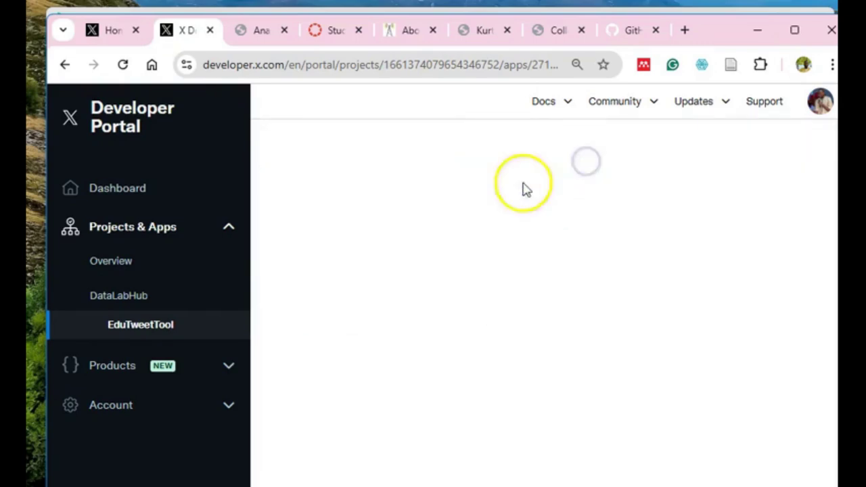
pyautogui.scroll(-2, 386, 290)
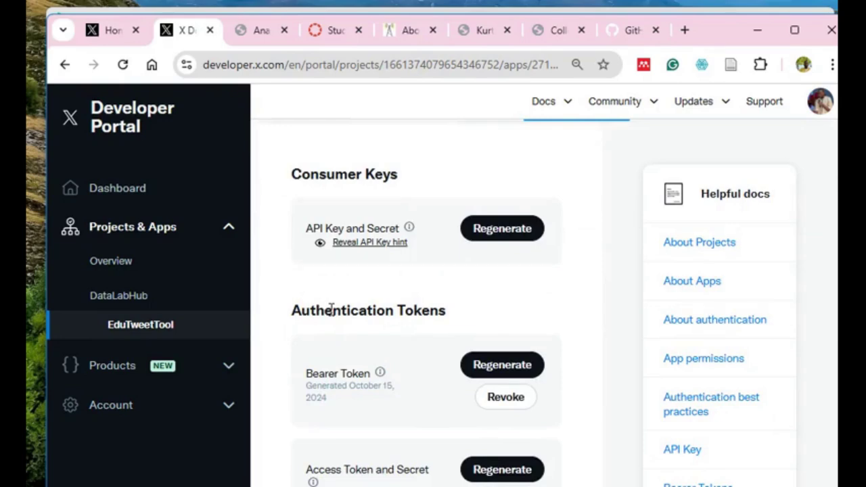
pyautogui.scroll(-2, 315, 334)
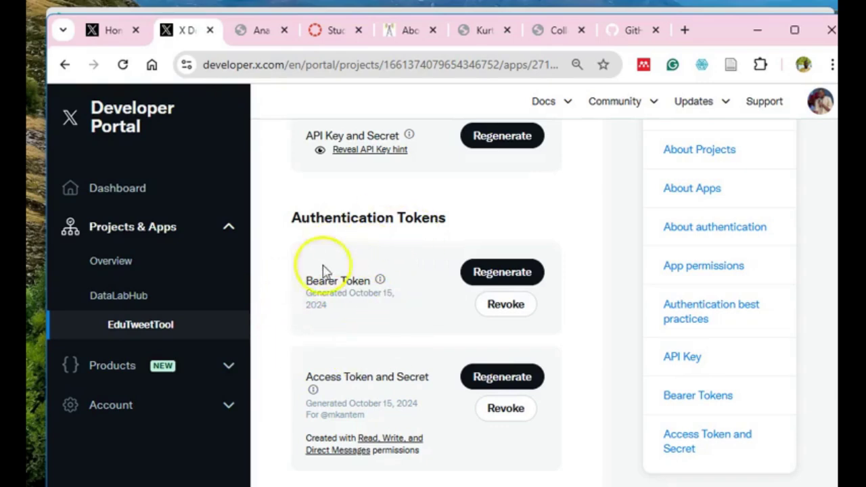
pyautogui.scroll(-2, 309, 309)
pyautogui.scroll(1, 316, 310)
pyautogui.scroll(-1, 316, 309)
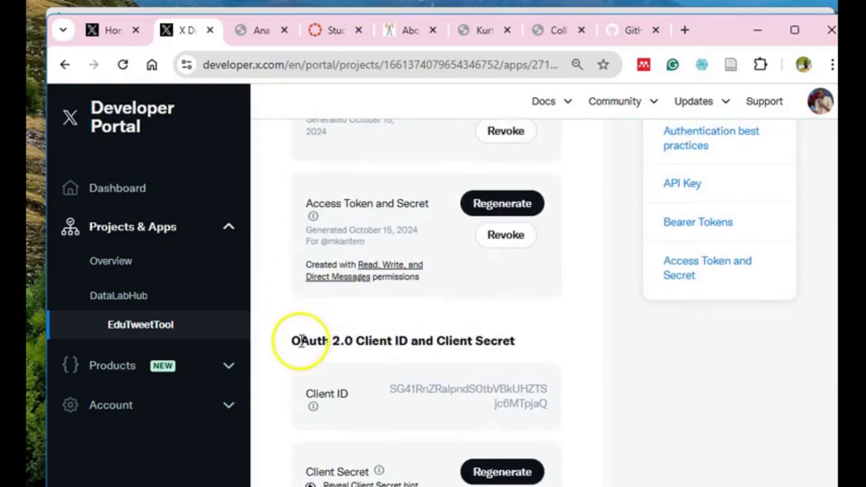
pyautogui.scroll(1, 304, 338)
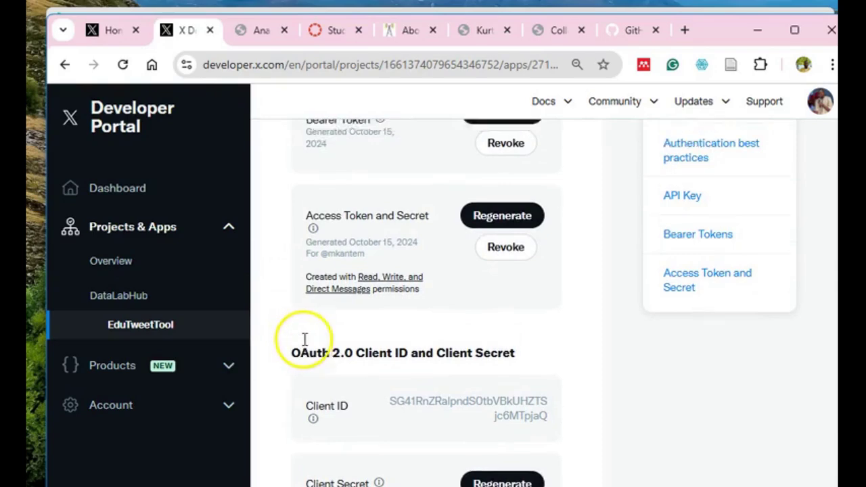
pyautogui.click(145, 193)
# Step: Switch to Orange and bring up the Twitter widget's settings to find where the API key is set
pyautogui.click(620, 433)
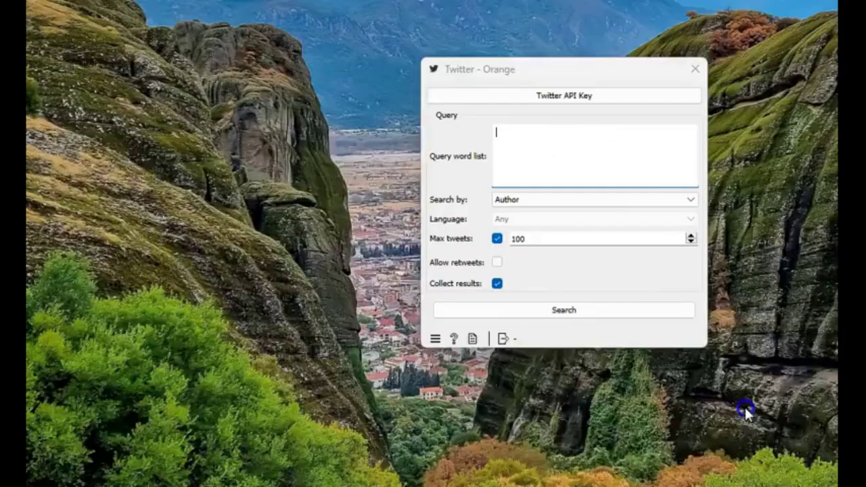
pyautogui.click(745, 409)
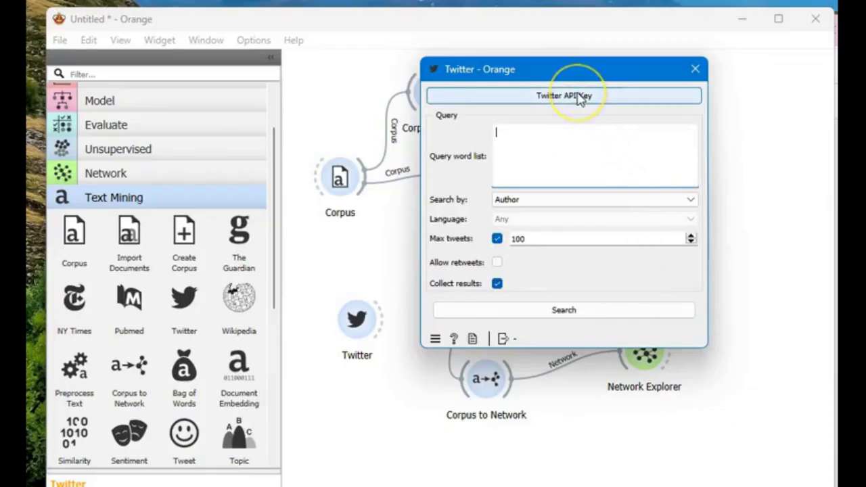
pyautogui.click(541, 96)
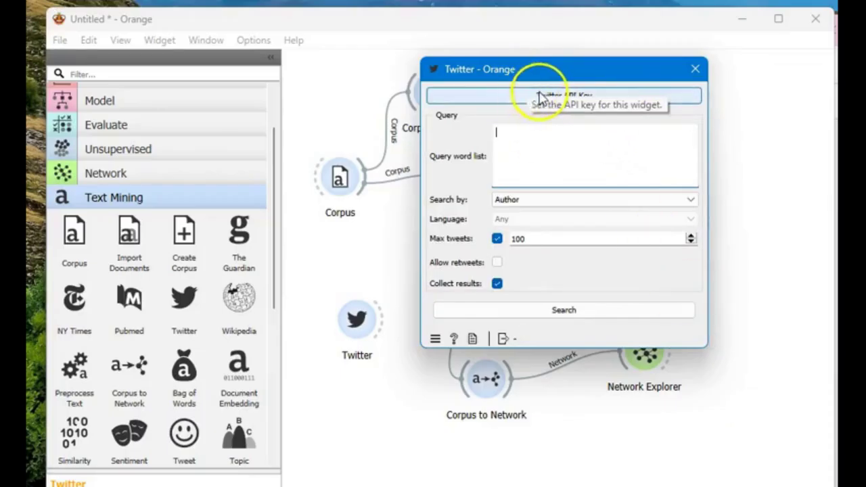
pyautogui.moveTo(598, 102); pyautogui.dragTo(417, 100)
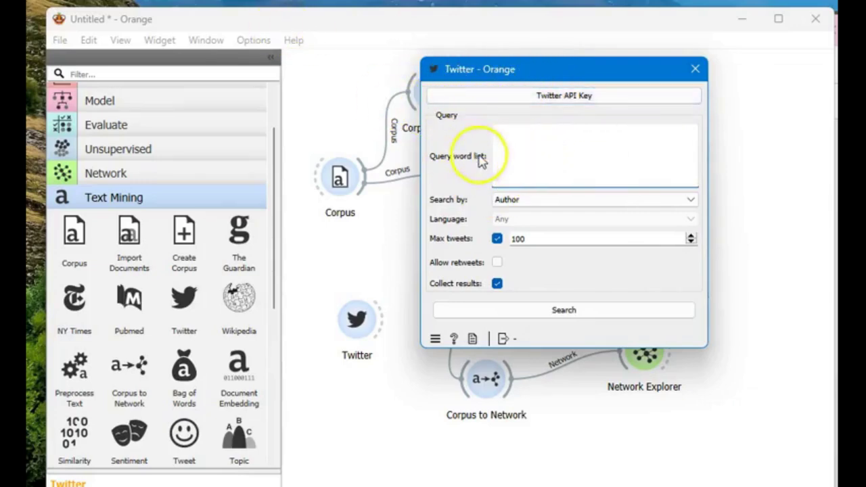
# Step: Enter AES in the query word list of the Twitter widget
pyautogui.click(535, 160)
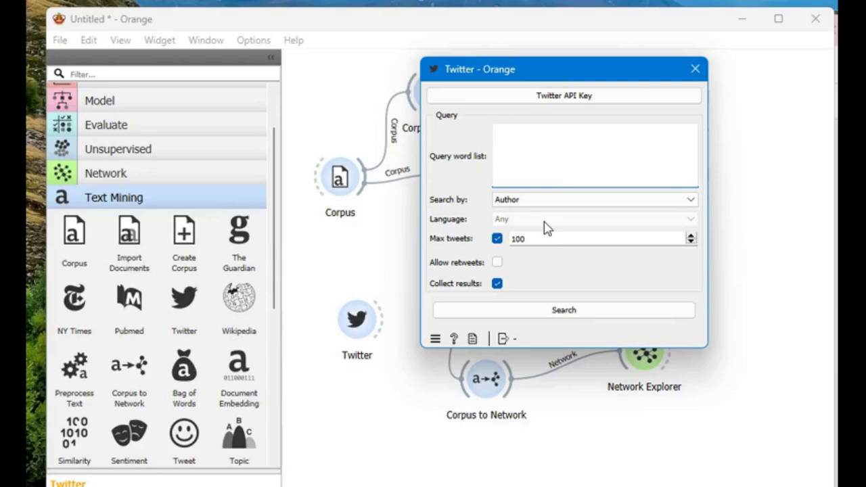
pyautogui.click(532, 152)
pyautogui.click(545, 151)
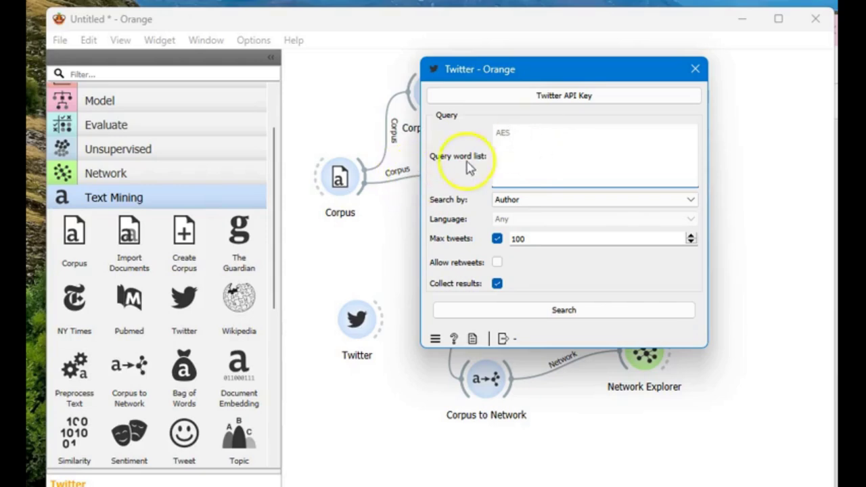
pyautogui.click(527, 141)
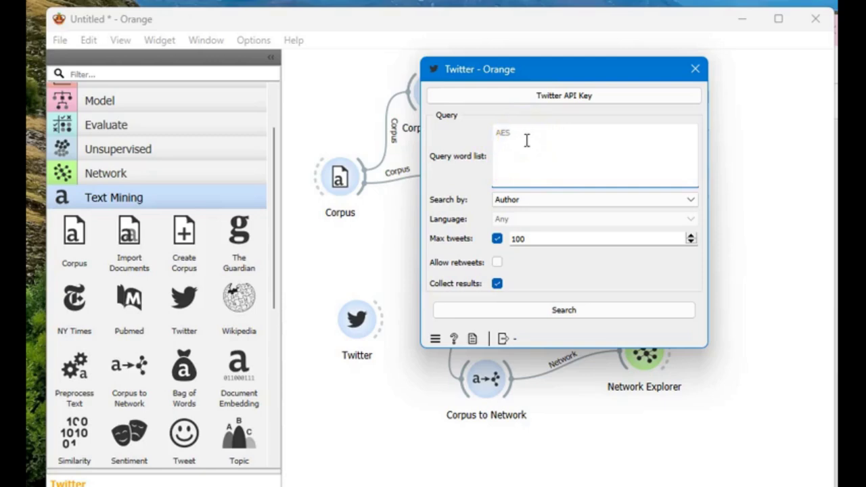
pyautogui.click(504, 138)
pyautogui.click(532, 158)
# Step: Set the Twitter widget to search by Content
pyautogui.click(546, 204)
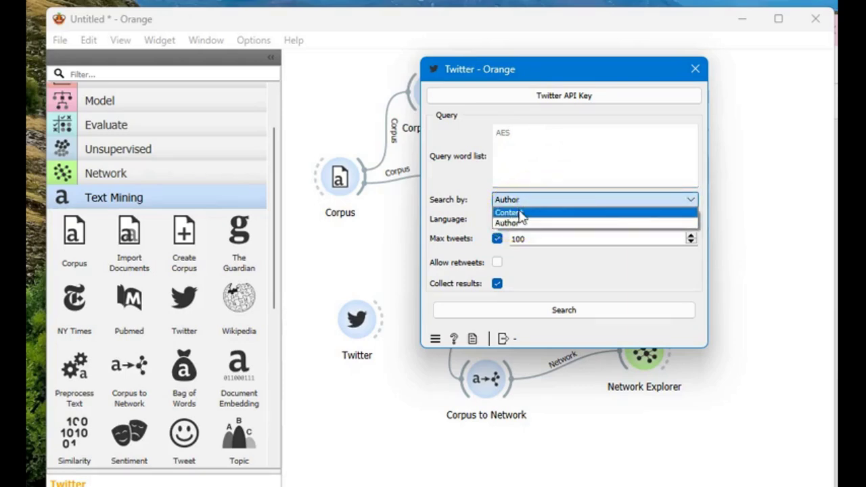
pyautogui.press('Escape')
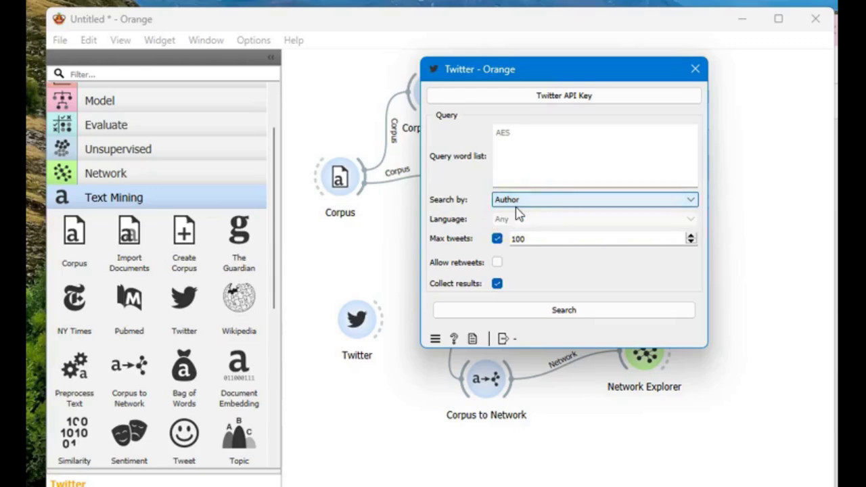
pyautogui.click(526, 197)
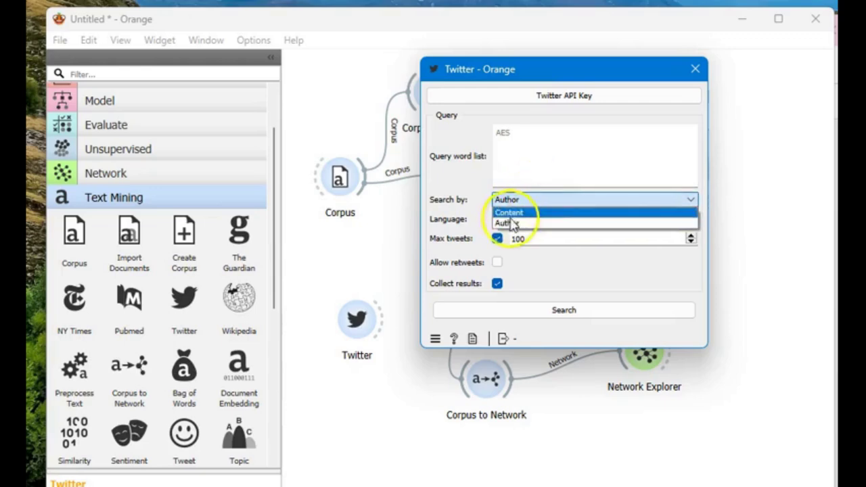
pyautogui.click(515, 213)
# Step: Set the Twitter widget's search language to French
pyautogui.click(544, 227)
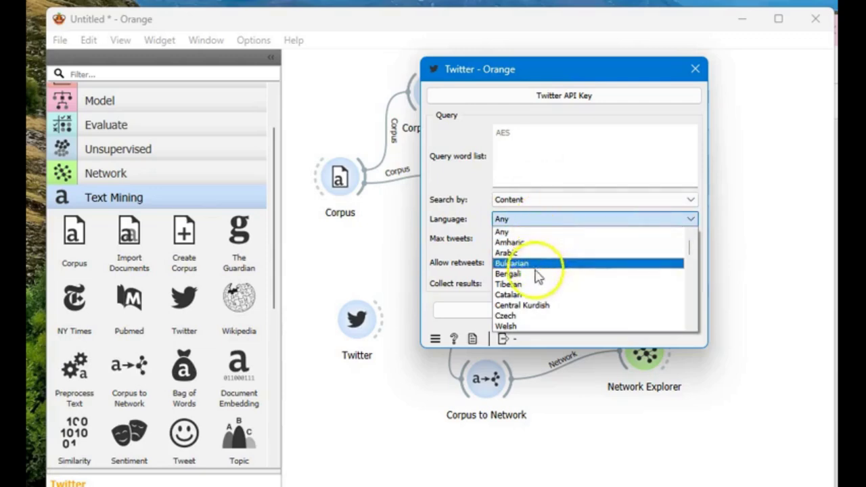
pyautogui.scroll(-2, 535, 278)
pyautogui.scroll(-1, 534, 280)
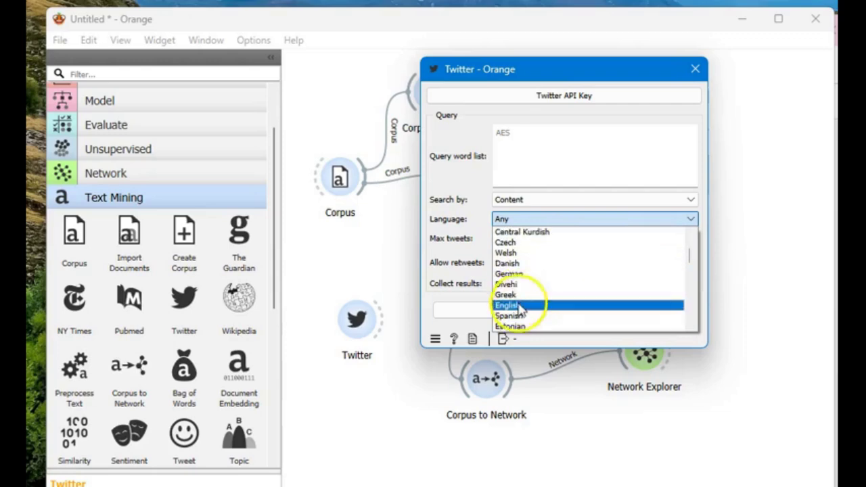
pyautogui.scroll(-1, 527, 288)
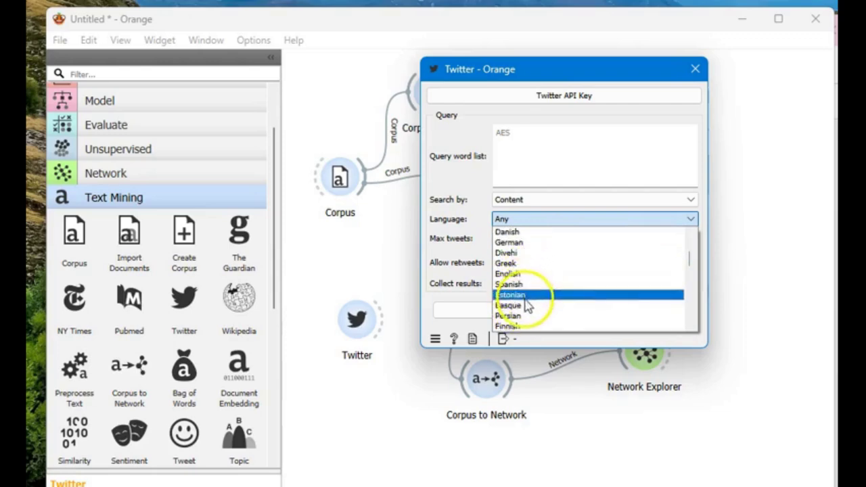
pyautogui.scroll(-1, 524, 315)
pyautogui.scroll(-1, 526, 315)
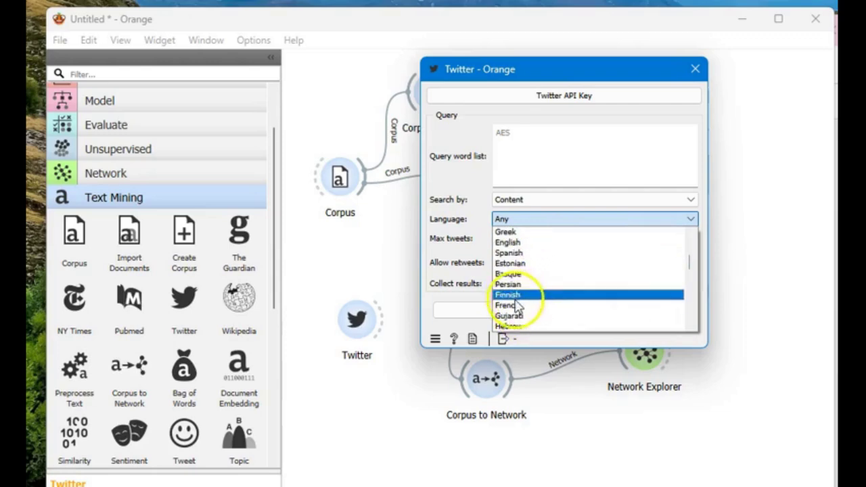
pyautogui.click(517, 305)
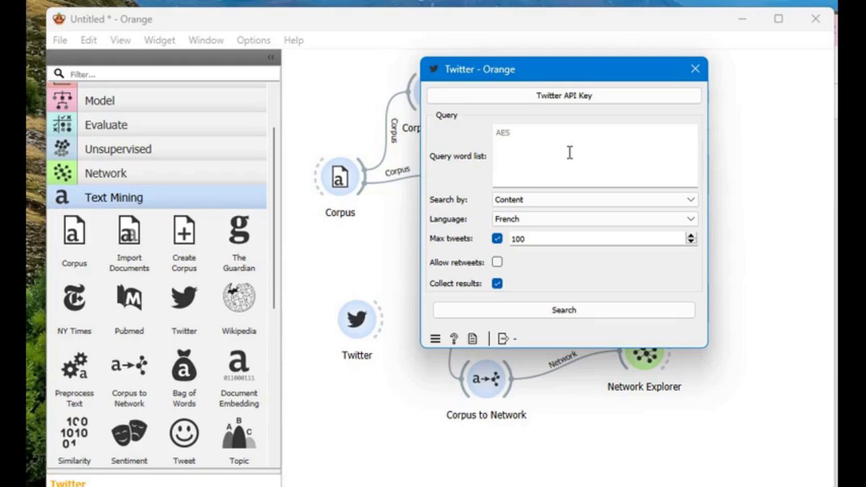
# Step: Set the maximum number of tweets to 200
pyautogui.click(531, 237)
pyautogui.press('Left')
pyautogui.press('Left')
pyautogui.press('BackSpace')
pyautogui.write('2')
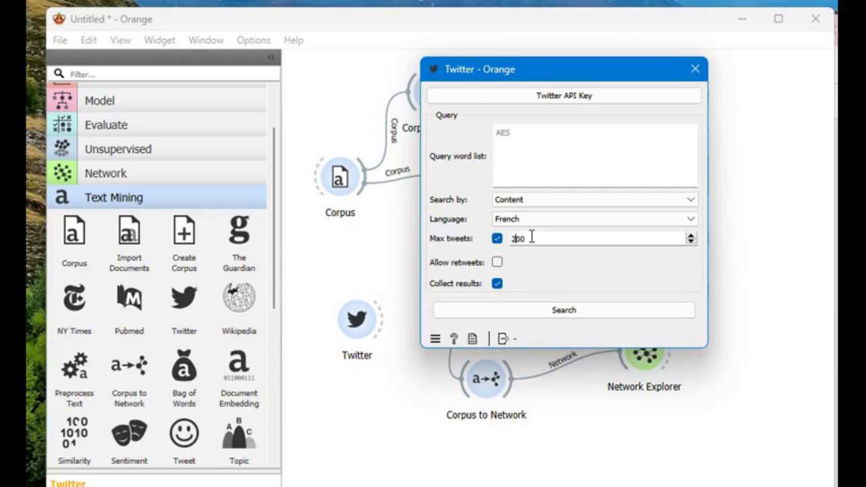
# Step: Turn off Collect results with retweets left disallowed, and run the tweet search
pyautogui.click(497, 263)
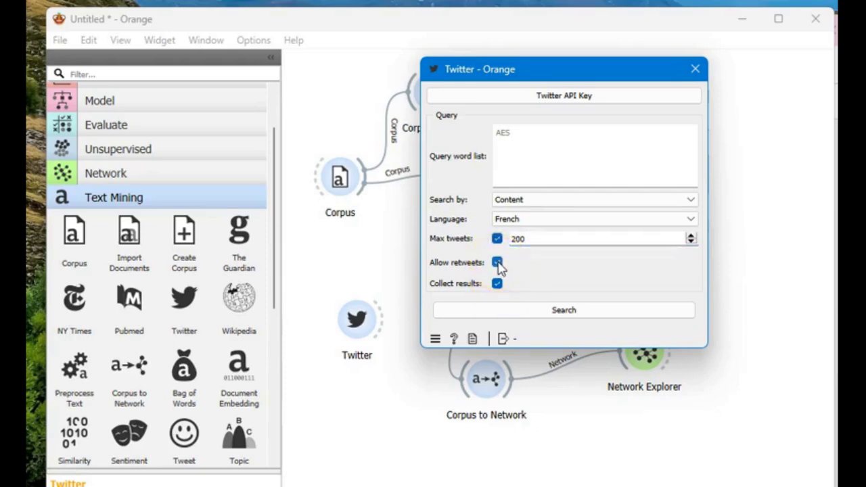
pyautogui.click(497, 263)
pyautogui.click(497, 284)
pyautogui.click(556, 141)
pyautogui.click(518, 134)
pyautogui.click(498, 284)
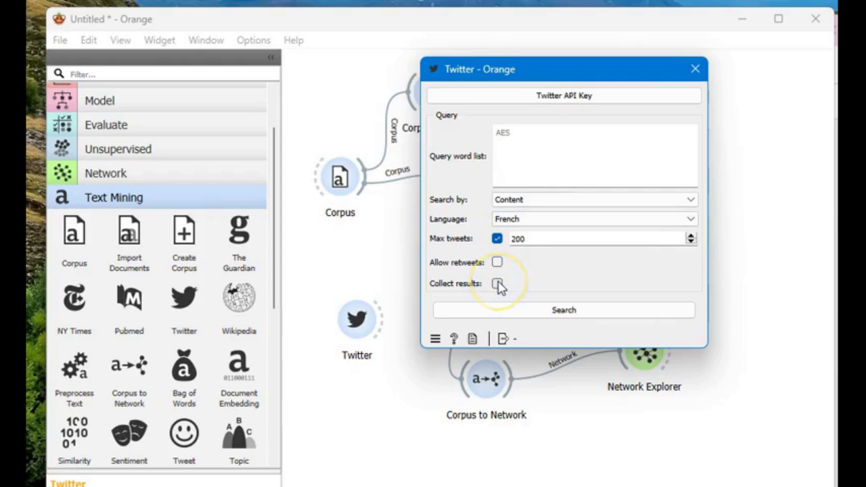
pyautogui.click(522, 305)
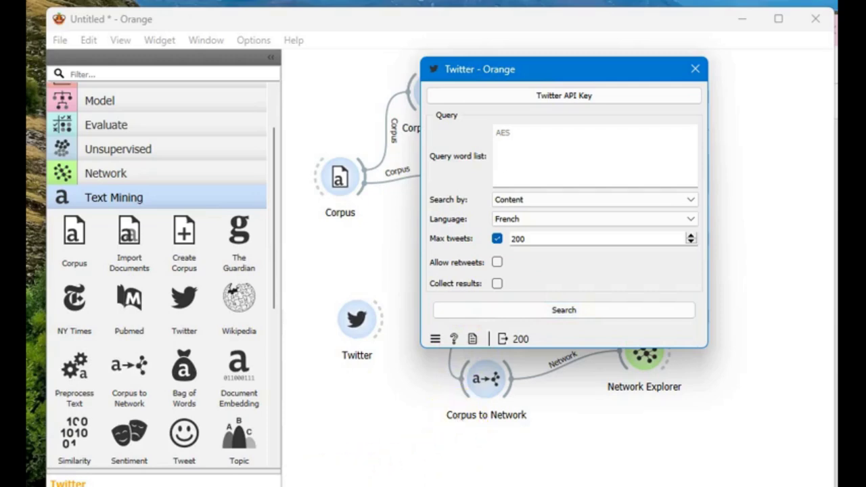
# Step: Switch to the X Developer Portal, reload the dashboard and check DataLabHub's monthly post cap usage
pyautogui.click(310, 473)
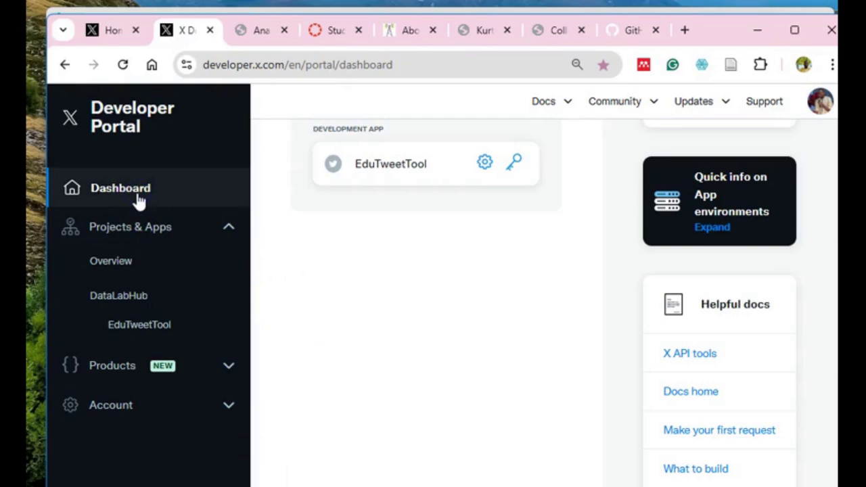
pyautogui.click(122, 64)
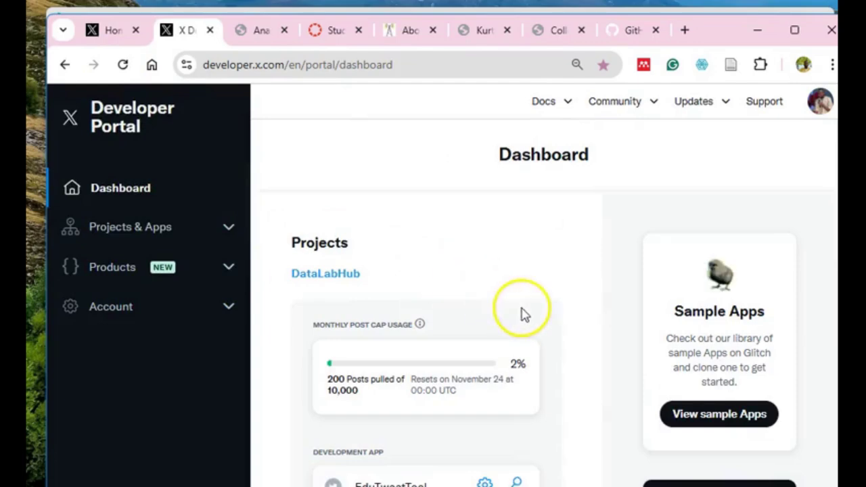
pyautogui.scroll(-1, 520, 313)
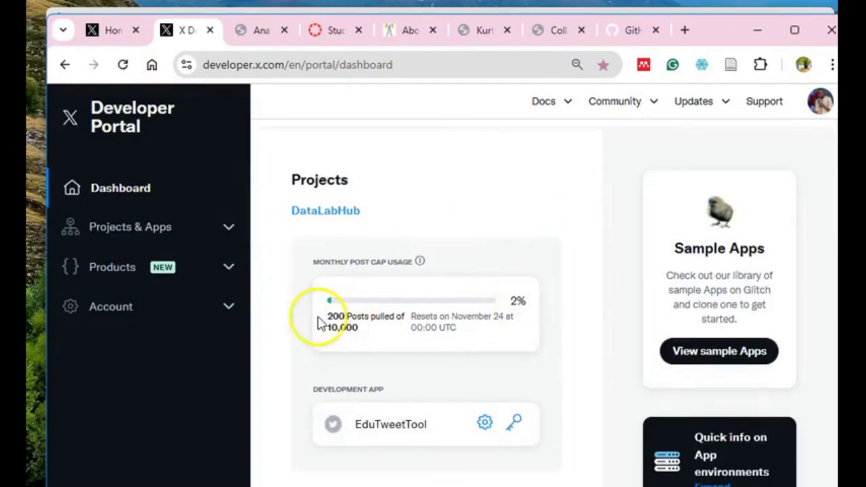
pyautogui.moveTo(328, 316); pyautogui.dragTo(349, 314)
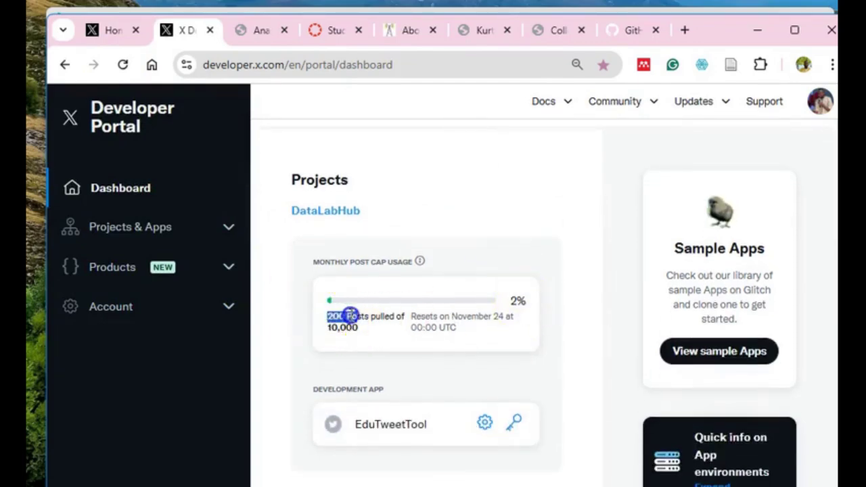
pyautogui.click(254, 330)
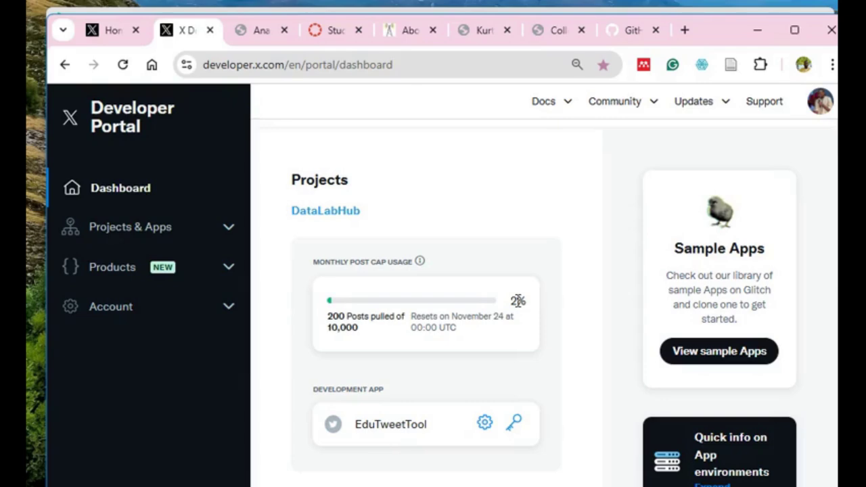
pyautogui.click(573, 288)
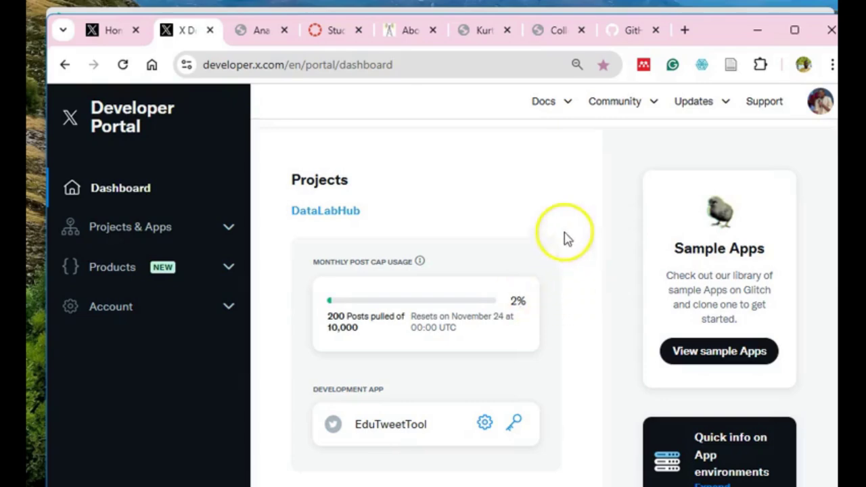
# Step: Switch back to Orange and close the Twitter widget's settings
pyautogui.moveTo(667, 484)
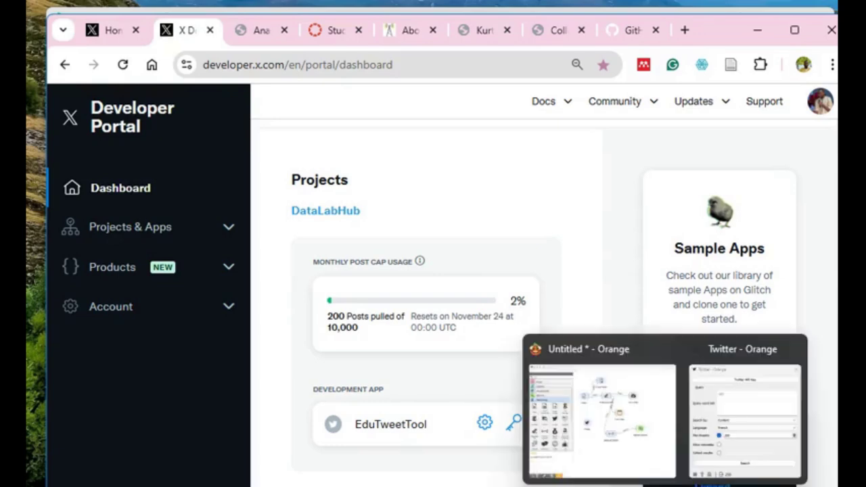
pyautogui.click(642, 446)
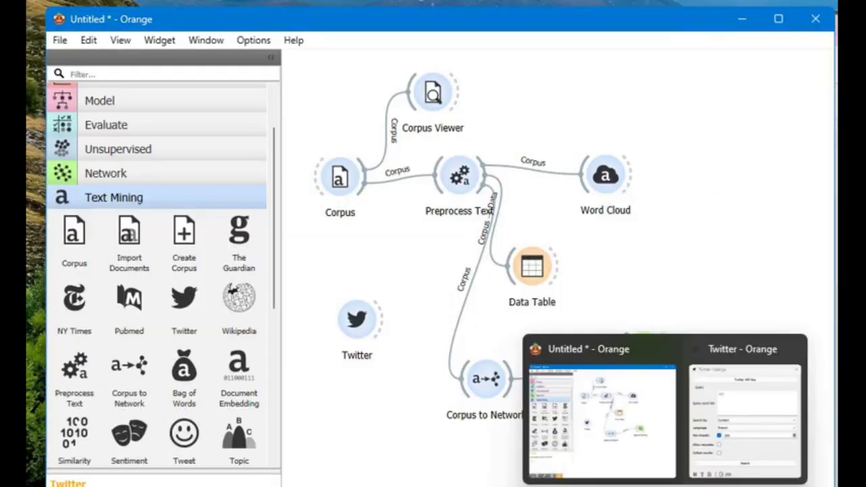
pyautogui.click(733, 433)
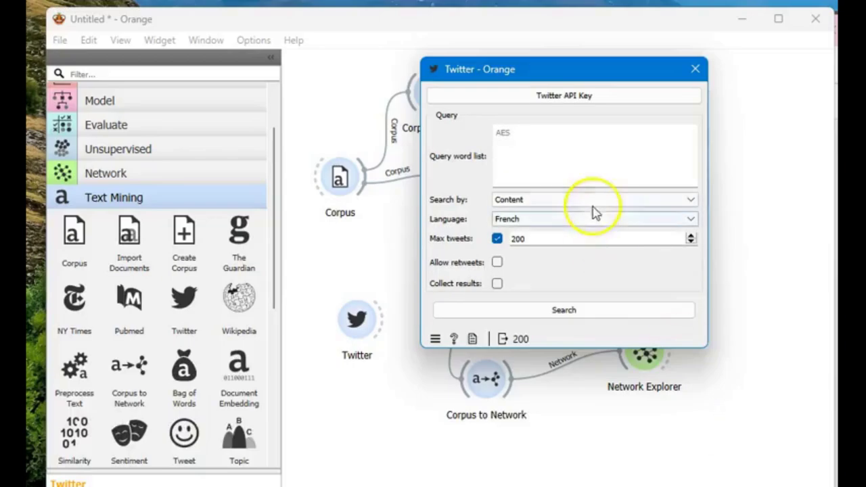
pyautogui.click(694, 70)
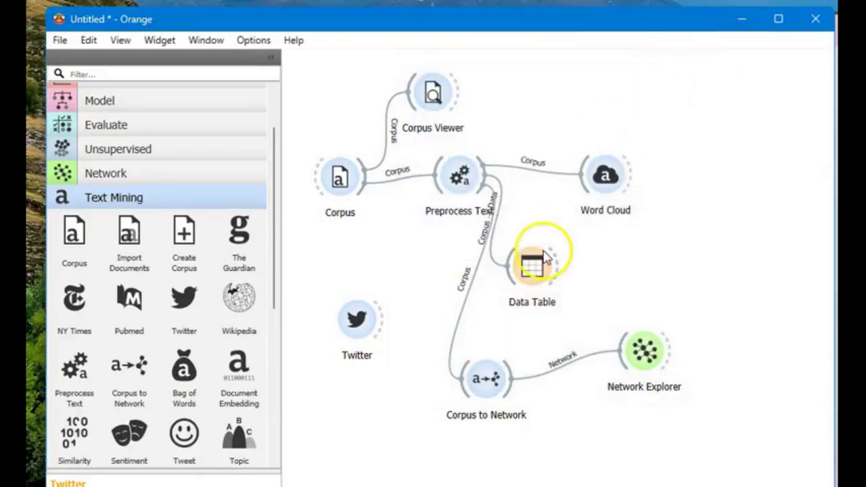
# Step: Group Data Table, Preprocess Text, Corpus Viewer, Corpus and Word Cloud at the top of the workflow, with Twitter below Corpus
pyautogui.moveTo(528, 265); pyautogui.dragTo(537, 63)
pyautogui.moveTo(458, 354); pyautogui.dragTo(496, 166)
pyautogui.moveTo(432, 270); pyautogui.dragTo(377, 86)
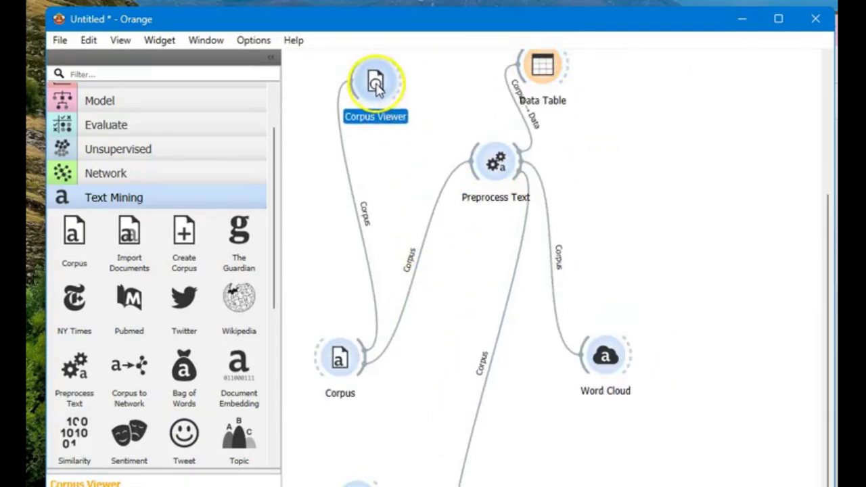
pyautogui.moveTo(340, 357); pyautogui.dragTo(336, 183)
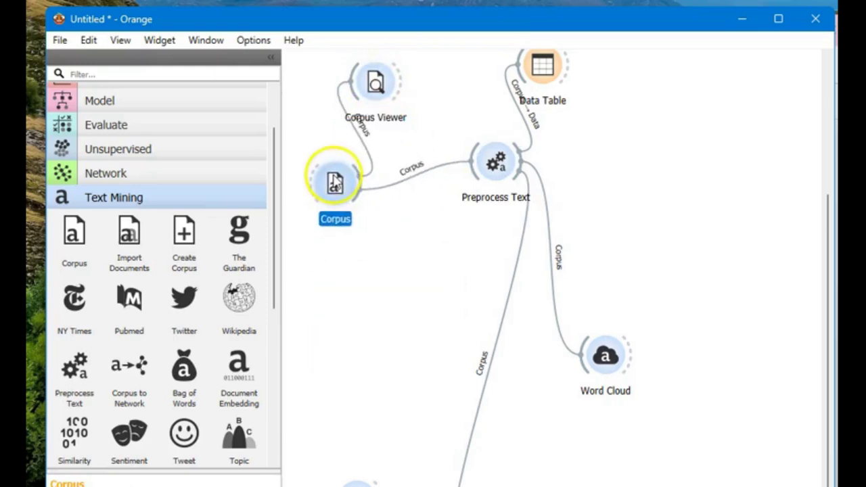
pyautogui.moveTo(595, 391); pyautogui.dragTo(606, 177)
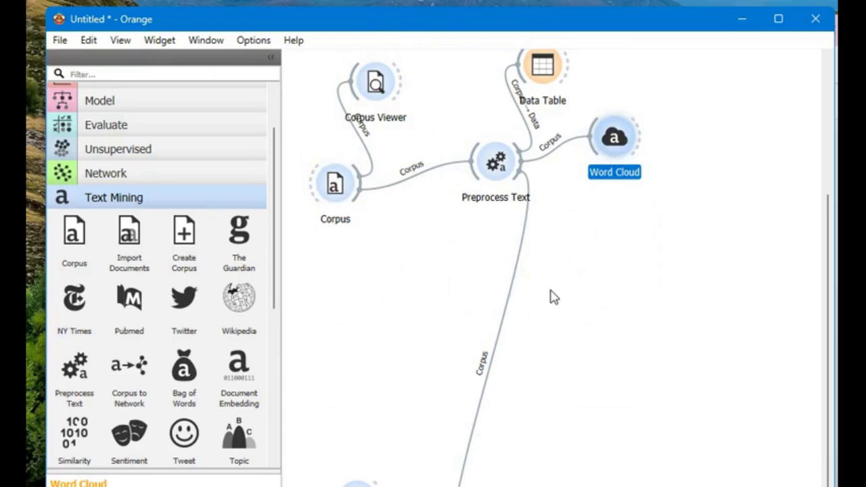
pyautogui.scroll(3, 677, 288)
pyautogui.scroll(-3, 679, 288)
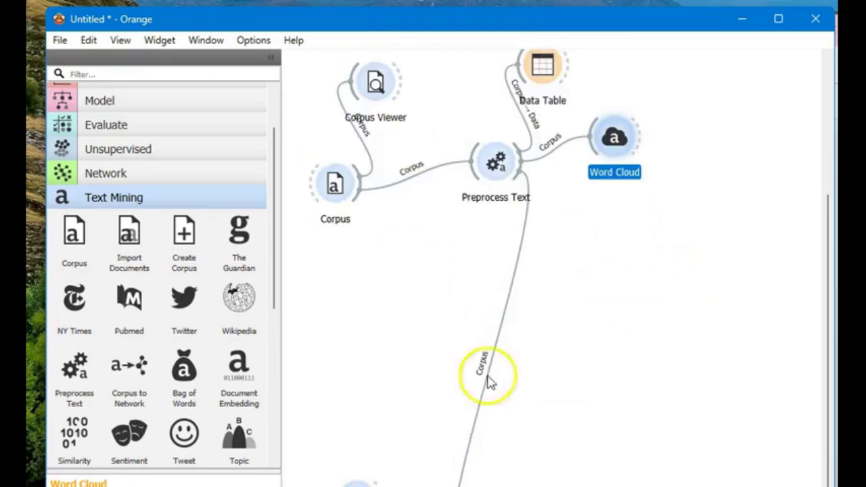
pyautogui.moveTo(359, 482); pyautogui.dragTo(343, 301)
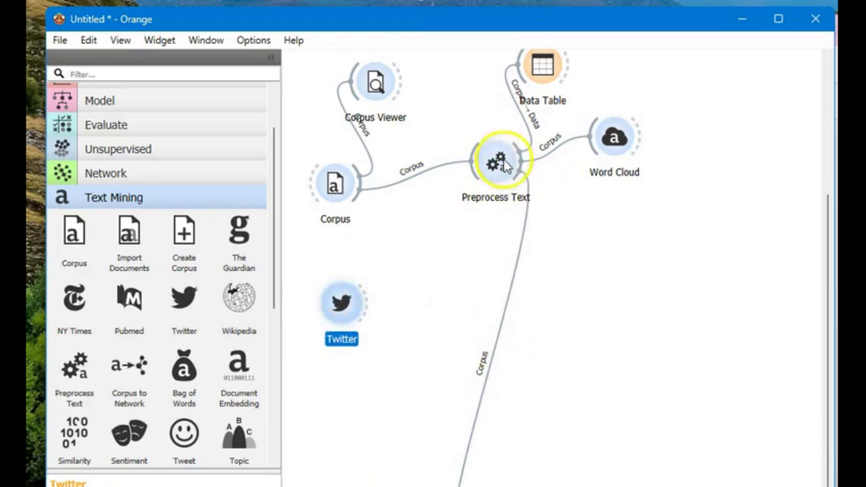
# Step: Maximize the Orange window, place Corpus to Network and Network Explorer beside Preprocess Text, and move Twitter further below Corpus
pyautogui.rightClick(520, 266)
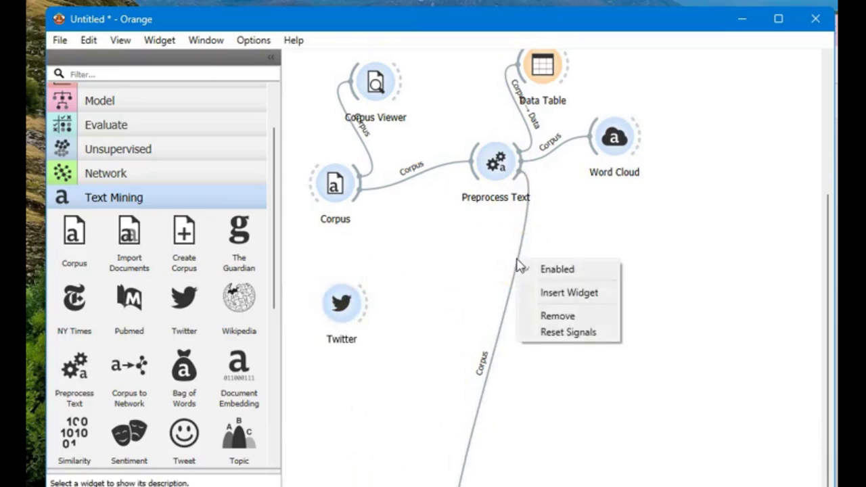
pyautogui.moveTo(531, 298); pyautogui.dragTo(542, 314)
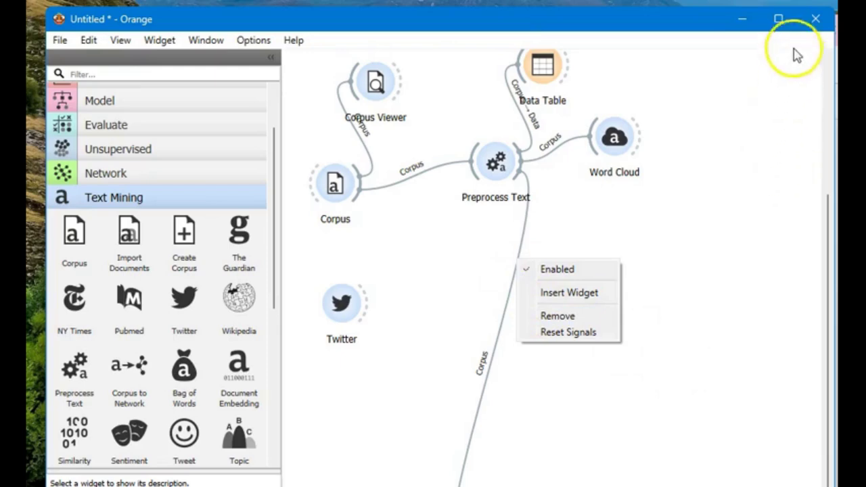
pyautogui.click(786, 25)
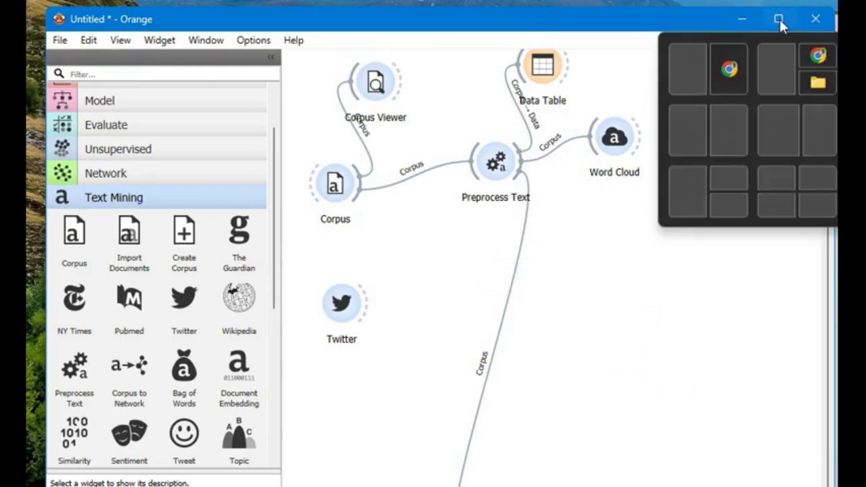
pyautogui.click(777, 23)
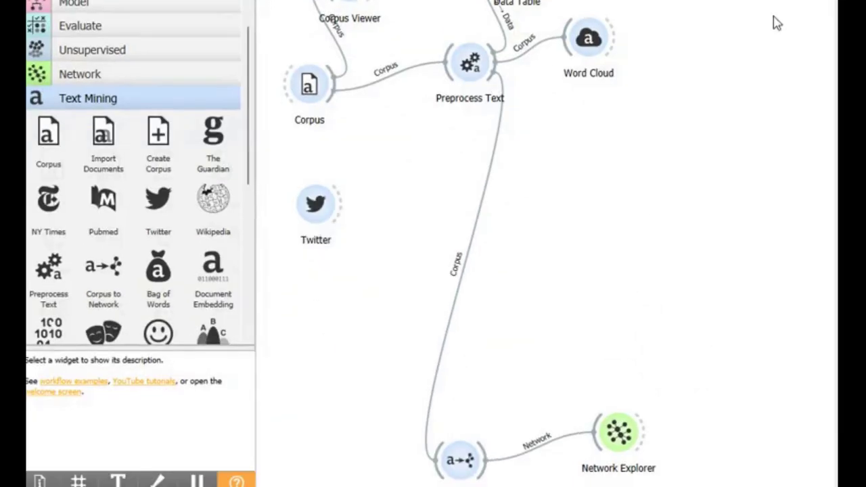
pyautogui.moveTo(460, 448); pyautogui.dragTo(573, 112)
pyautogui.moveTo(617, 430); pyautogui.dragTo(660, 146)
pyautogui.moveTo(321, 201); pyautogui.dragTo(331, 341)
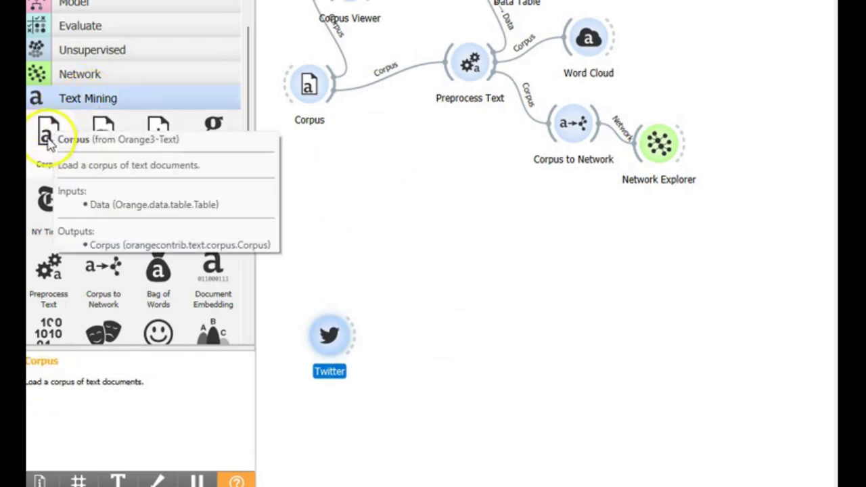
# Step: Add a second Corpus widget between the existing Corpus and Twitter widgets and open its settings
pyautogui.doubleClick(325, 201)
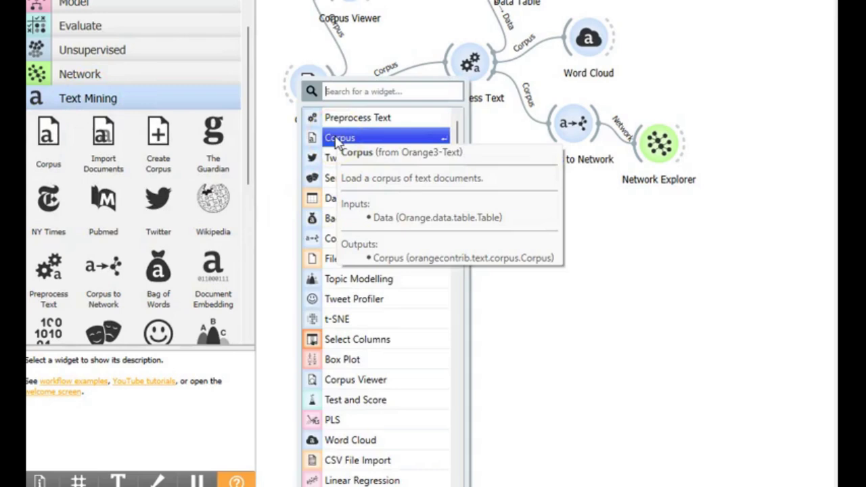
pyautogui.click(336, 139)
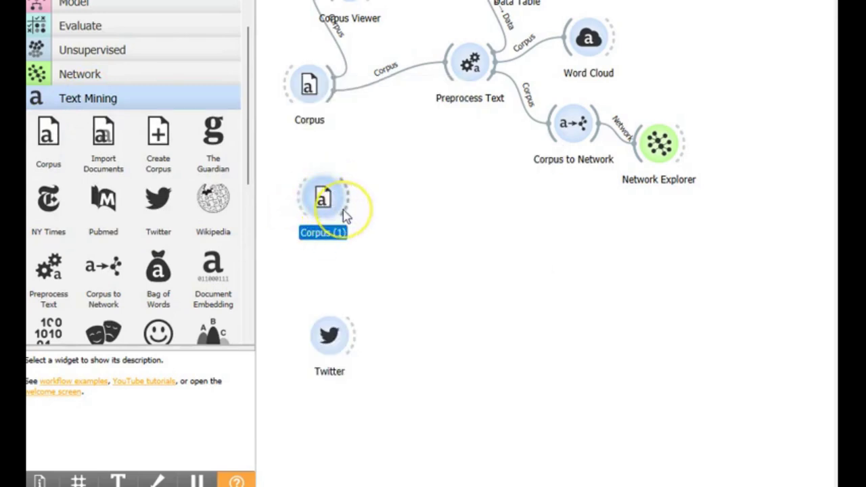
pyautogui.doubleClick(322, 214)
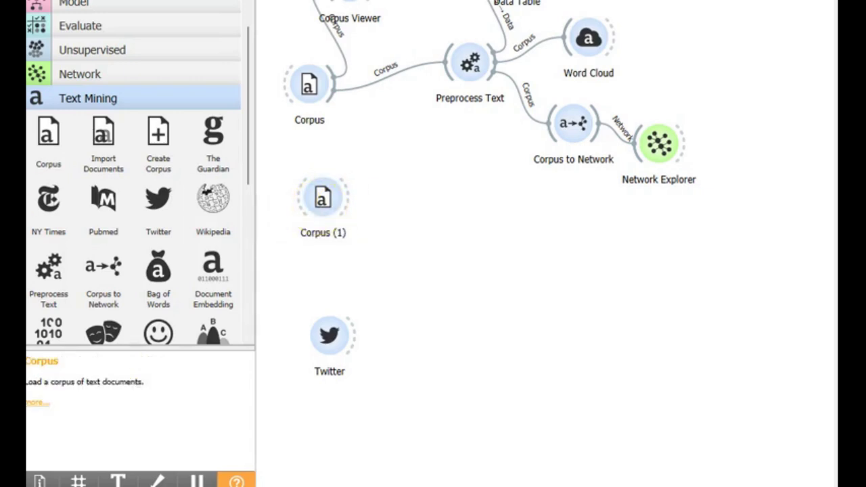
pyautogui.moveTo(41, 57); pyautogui.dragTo(448, 57)
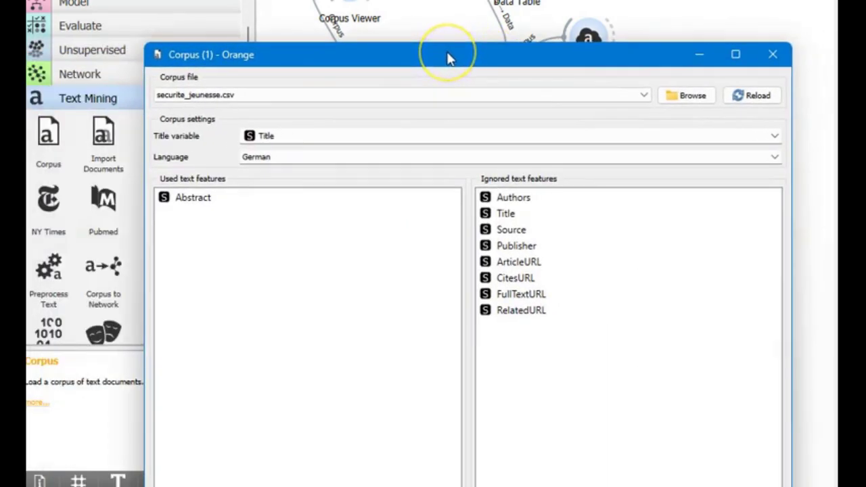
pyautogui.click(669, 98)
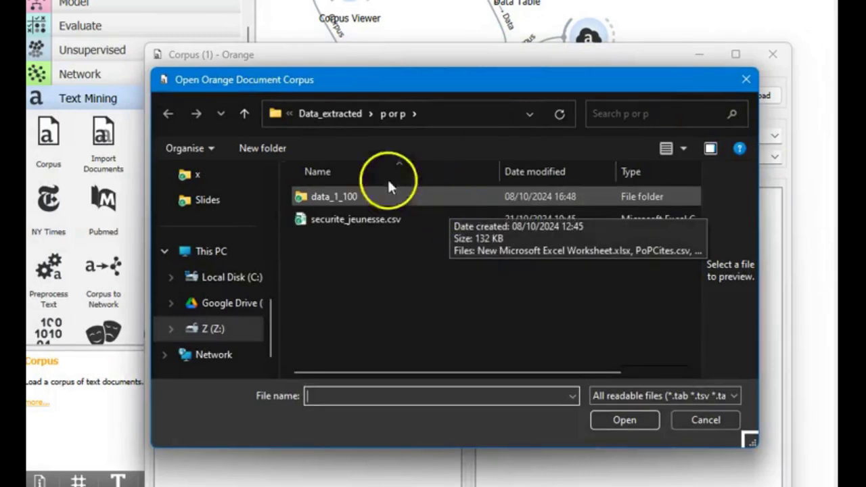
pyautogui.scroll(3, 209, 273)
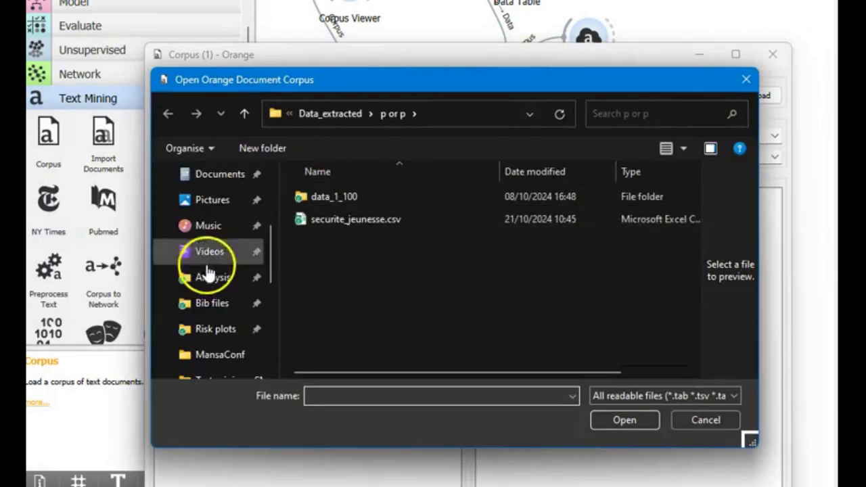
pyautogui.scroll(3, 207, 216)
pyautogui.click(206, 203)
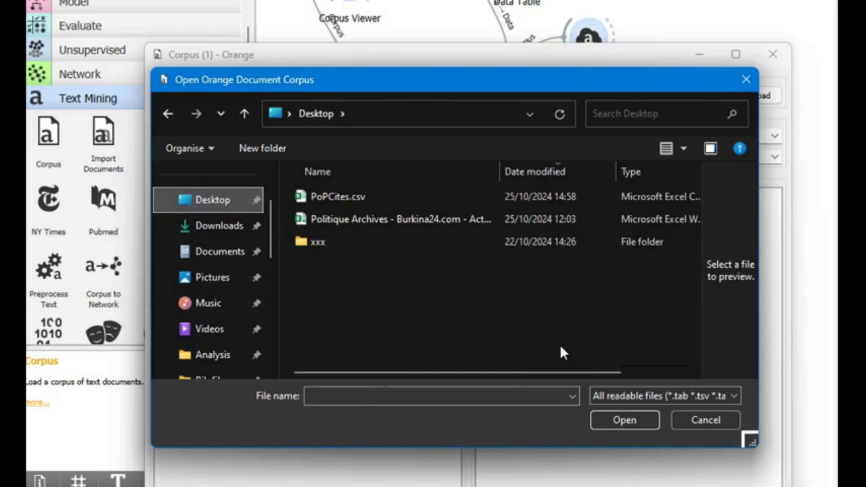
pyautogui.click(638, 420)
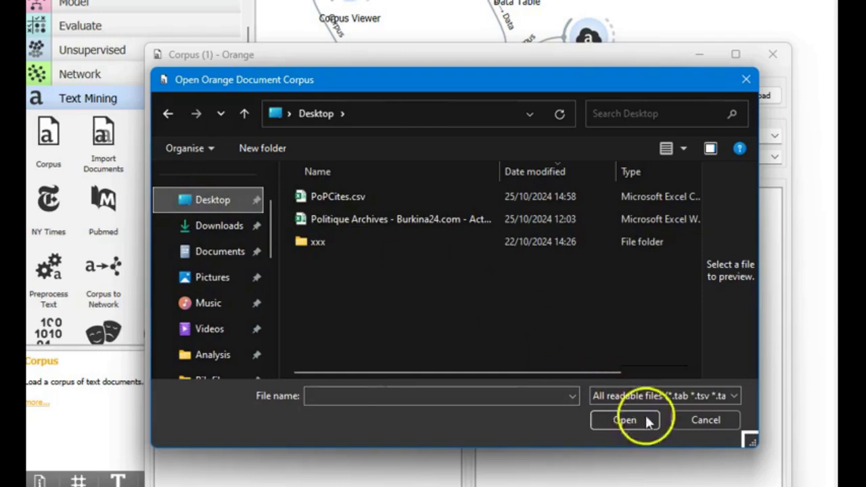
pyautogui.click(686, 421)
pyautogui.click(675, 237)
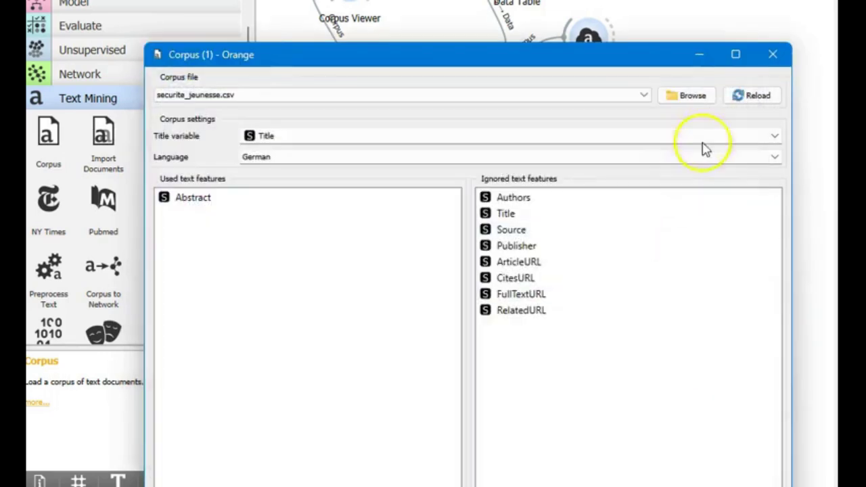
# Step: Close the second Corpus widget's settings and add a Corpus Viewer widget connected to the Twitter widget's output
pyautogui.click(773, 55)
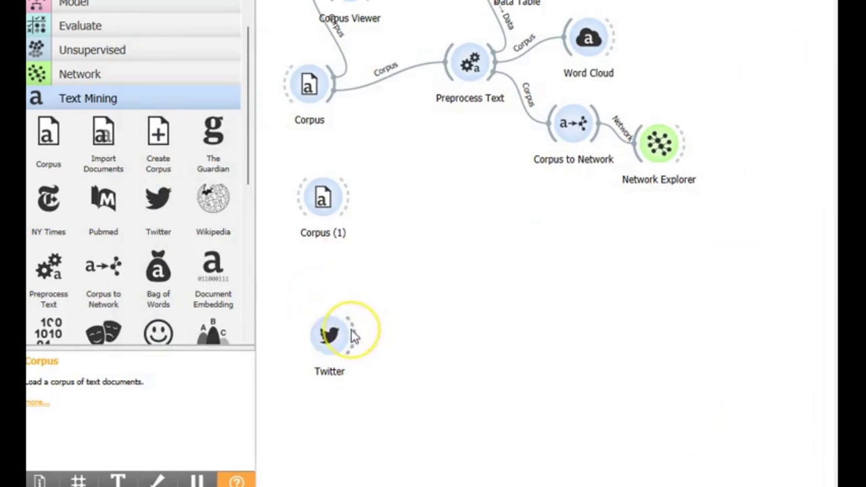
pyautogui.moveTo(351, 334); pyautogui.dragTo(409, 262)
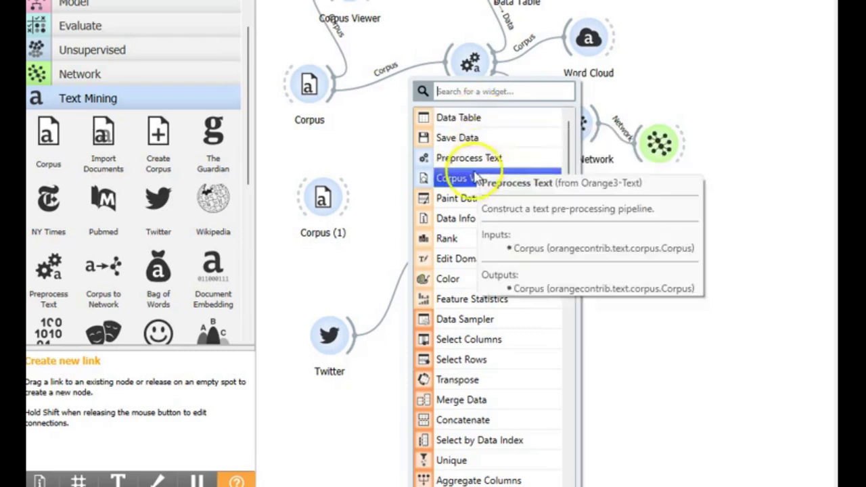
pyautogui.press('Escape')
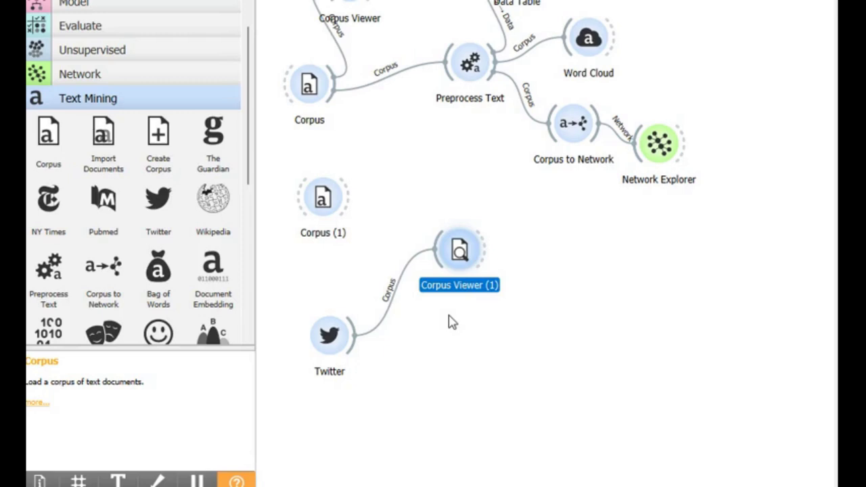
# Step: Open the Corpus Viewer linked to Twitter and move its window fully into view
pyautogui.click(458, 251)
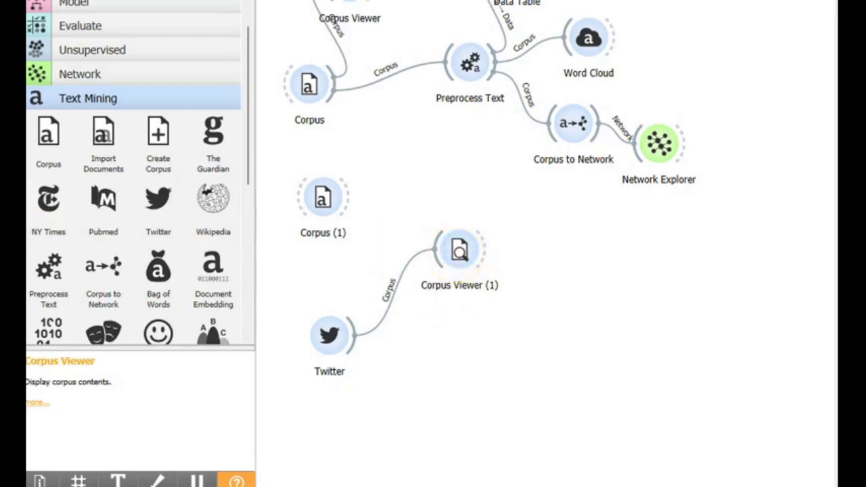
pyautogui.doubleClick(459, 252)
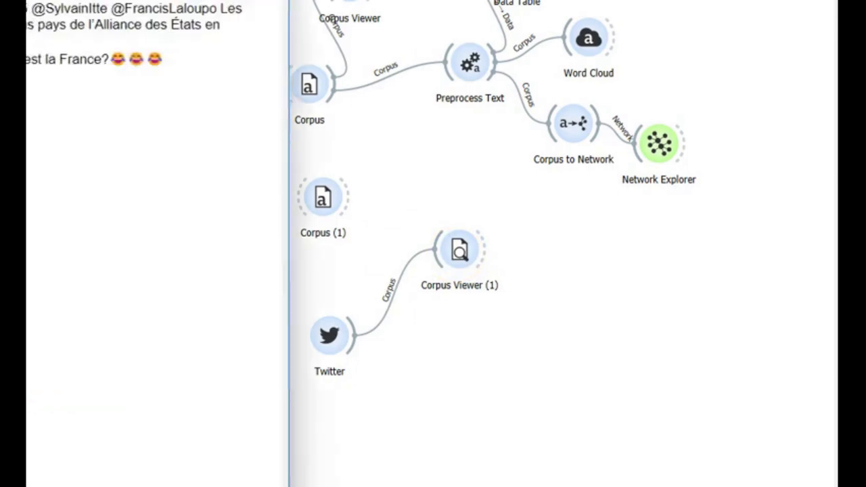
pyautogui.moveTo(93, 16); pyautogui.dragTo(0, 88)
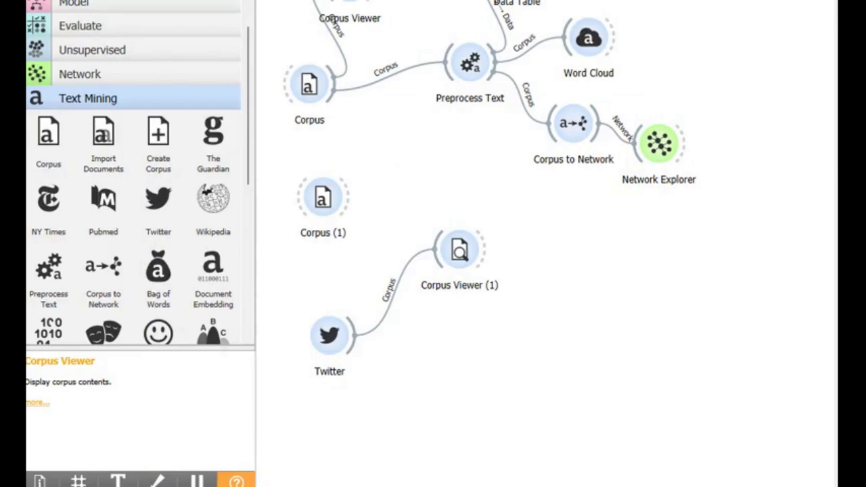
pyautogui.moveTo(0, 88); pyautogui.dragTo(420, 17)
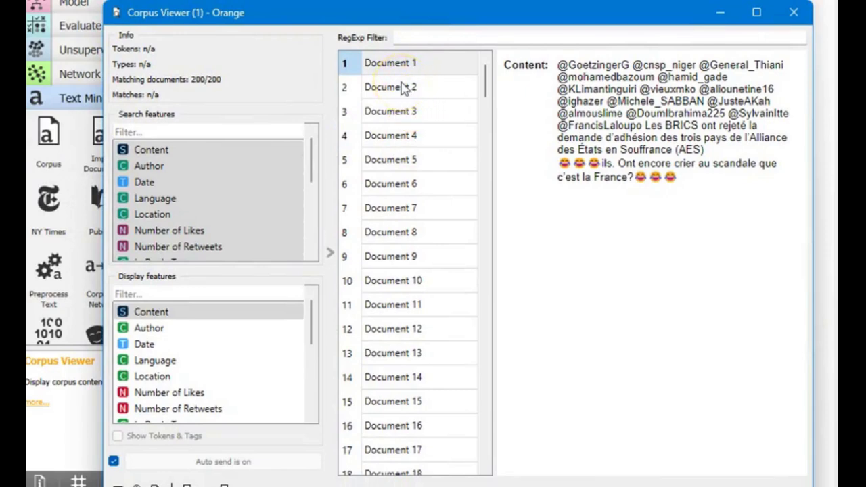
# Step: Set the Corpus Viewer to display the Content, Author and Location features for each tweet
pyautogui.click(187, 314)
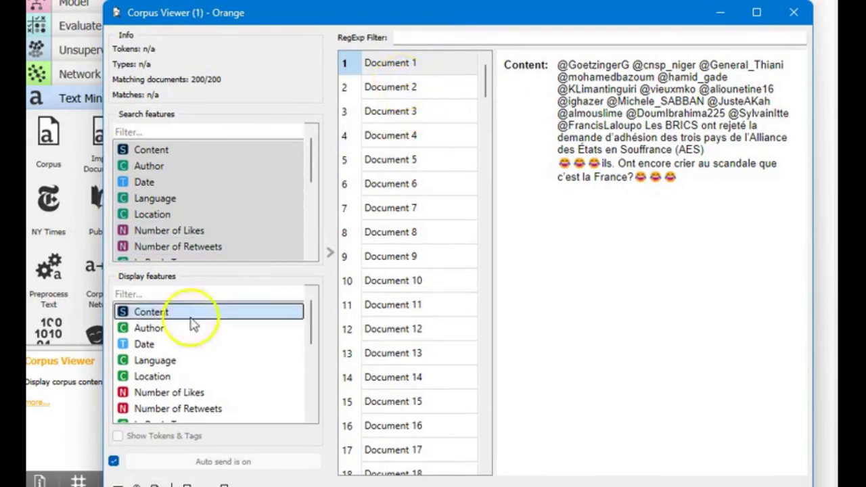
pyautogui.click(154, 335)
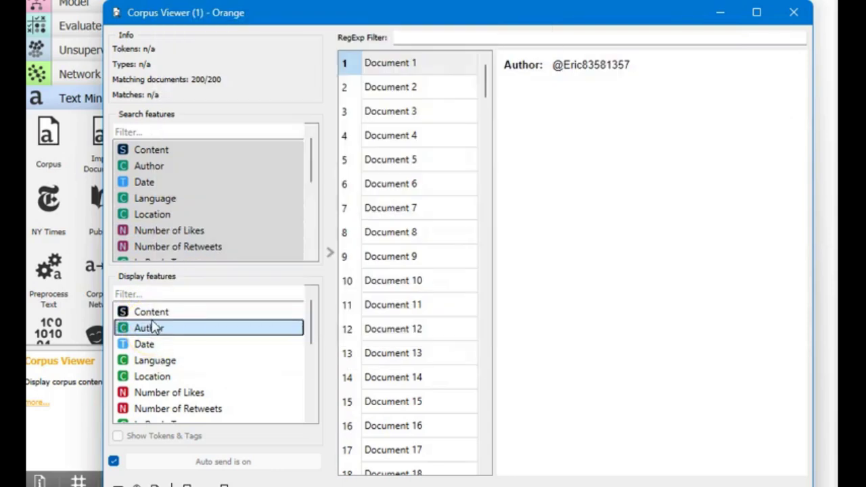
pyautogui.keyDown('ctrl'); pyautogui.click(151, 315); pyautogui.keyUp('ctrl')
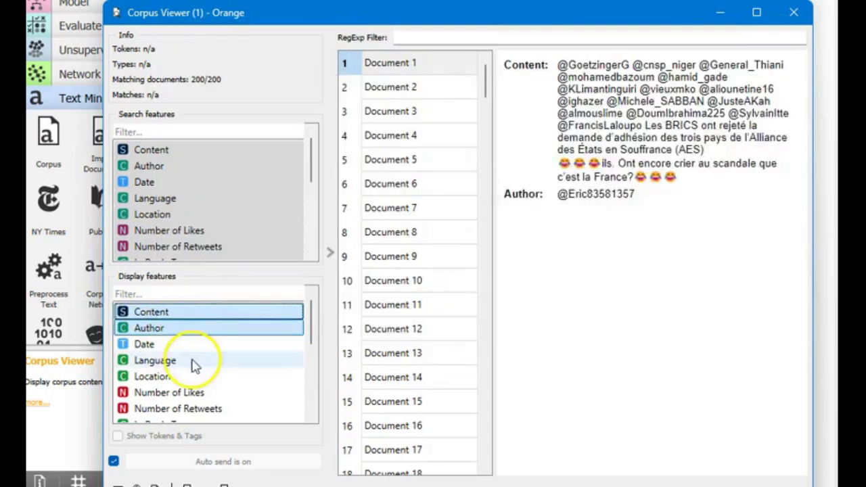
pyautogui.keyDown('ctrl'); pyautogui.click(156, 377); pyautogui.keyUp('ctrl')
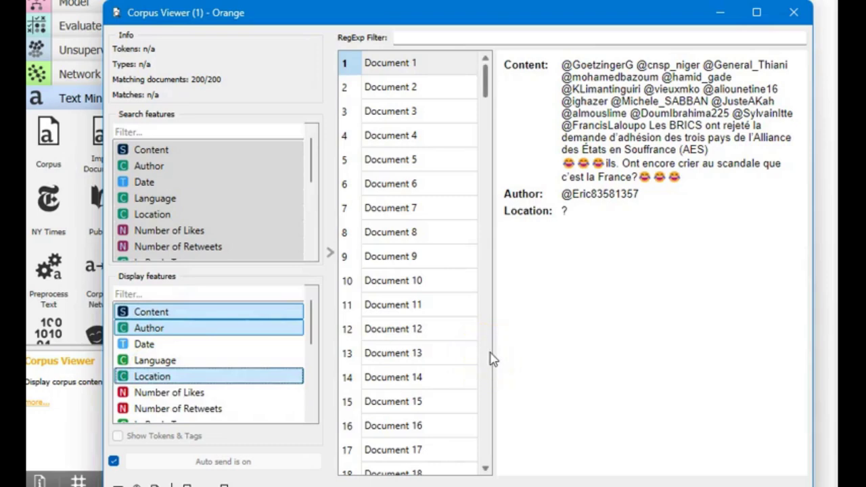
pyautogui.click(558, 314)
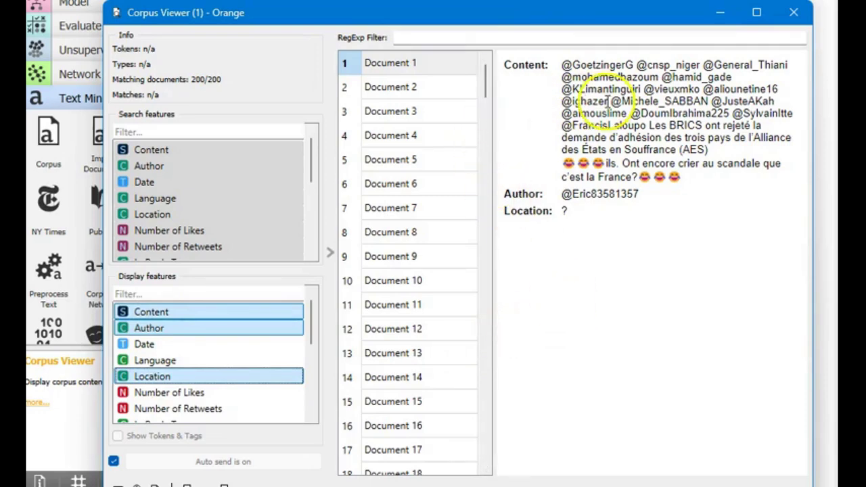
# Step: Browse the collected tweets from Document 2 through Document 40, and close the Corpus Viewer
pyautogui.click(404, 91)
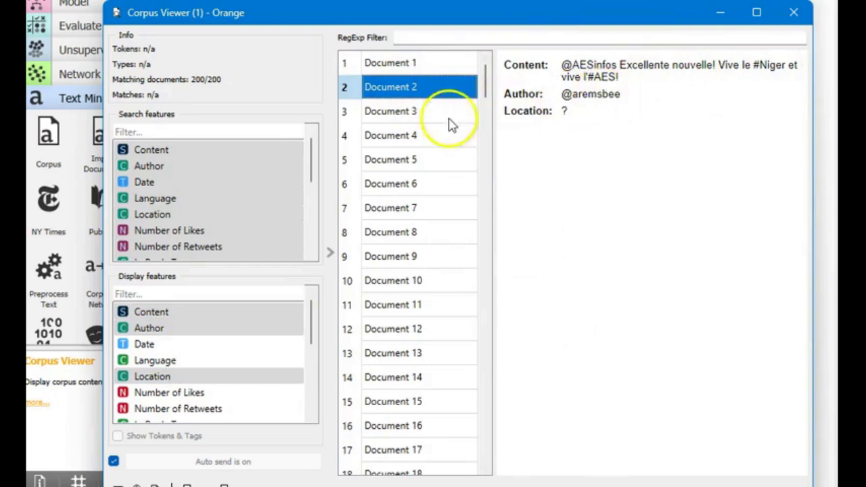
pyautogui.click(420, 114)
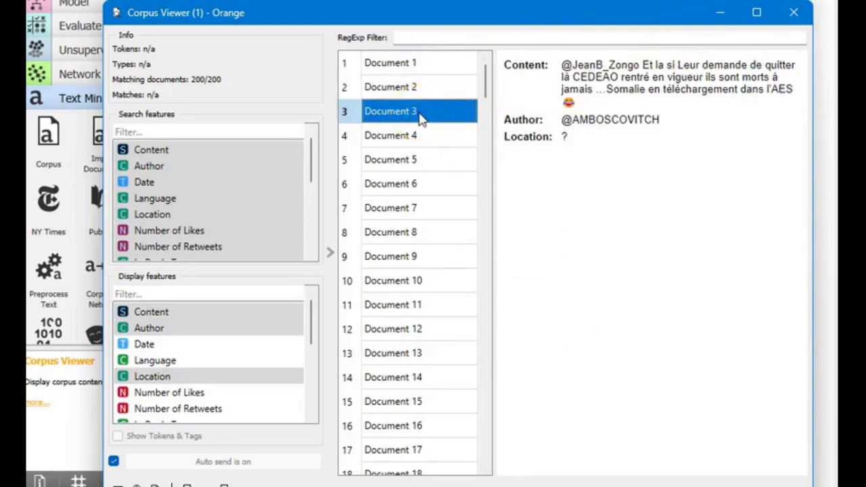
pyautogui.press('Down')
pyautogui.press('Down')
pyautogui.press('Down')
pyautogui.press('Down')
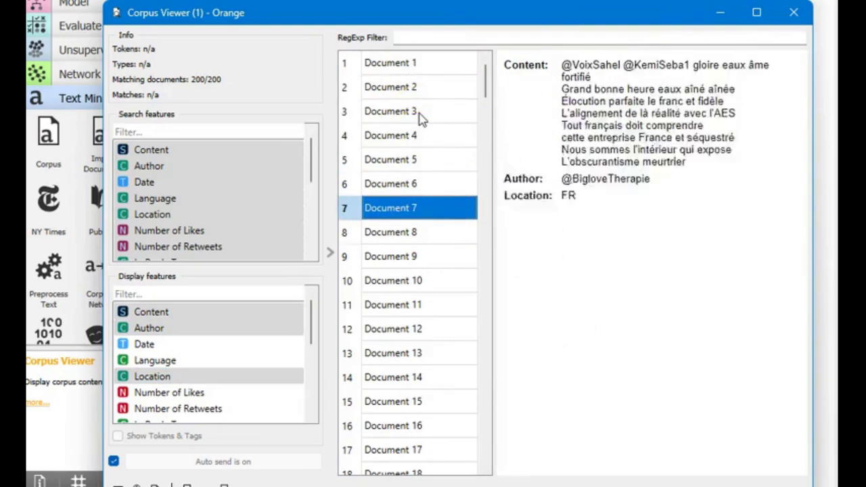
pyautogui.press('Down')
pyautogui.press('Down')
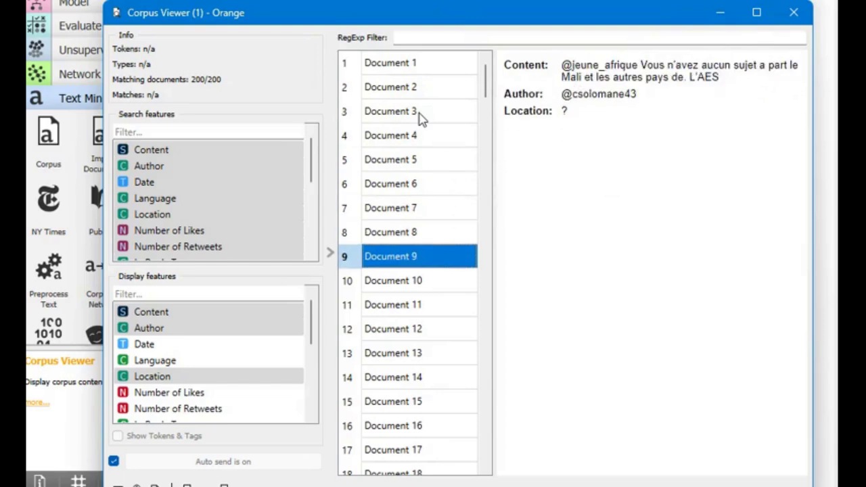
pyautogui.press('Down')
pyautogui.press('Down')
pyautogui.press('Down')
pyautogui.press('Down')
pyautogui.press('Down')
pyautogui.press('Down')
pyautogui.press('Down')
pyautogui.press('Down')
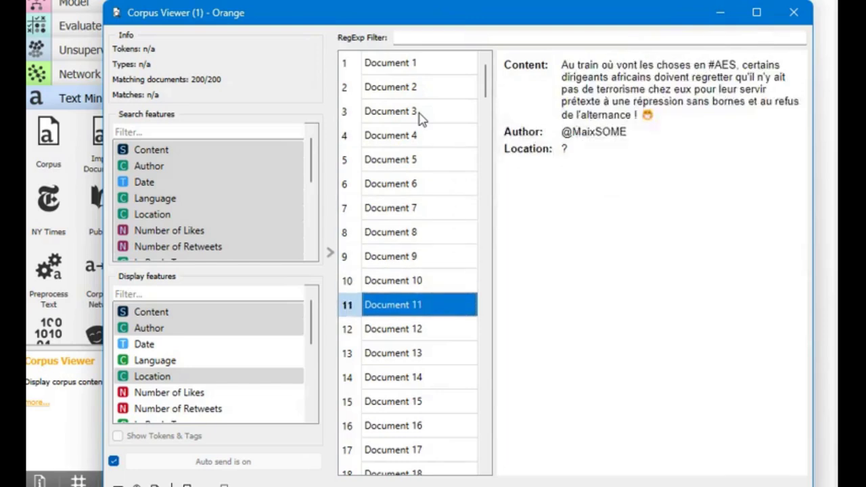
pyautogui.press('Down')
pyautogui.press('Down')
pyautogui.press('Down')
pyautogui.press('Down')
pyautogui.press('Down')
pyautogui.press('Down')
pyautogui.press('Down')
pyautogui.press('Down')
pyautogui.press('Down')
pyautogui.press('Down')
pyautogui.press('Down')
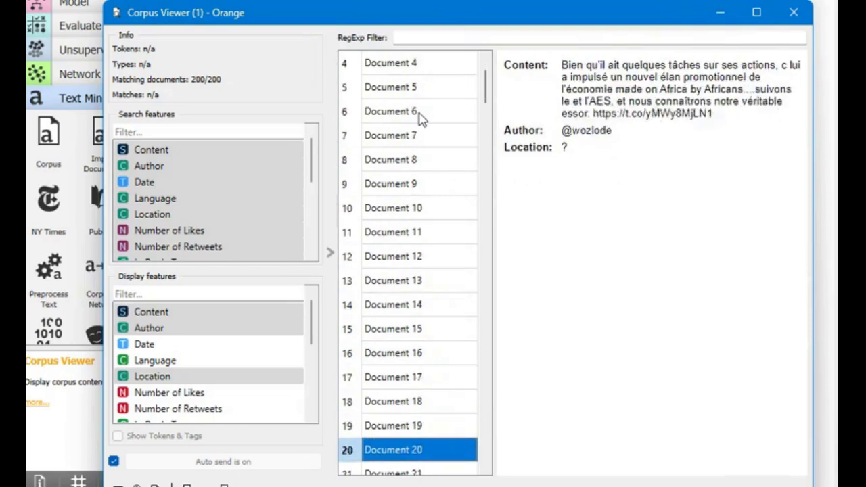
pyautogui.press('Down')
pyautogui.press('Down')
pyautogui.press('Down')
pyautogui.press('Down')
pyautogui.press('Down')
pyautogui.press('Down')
pyautogui.press('Down')
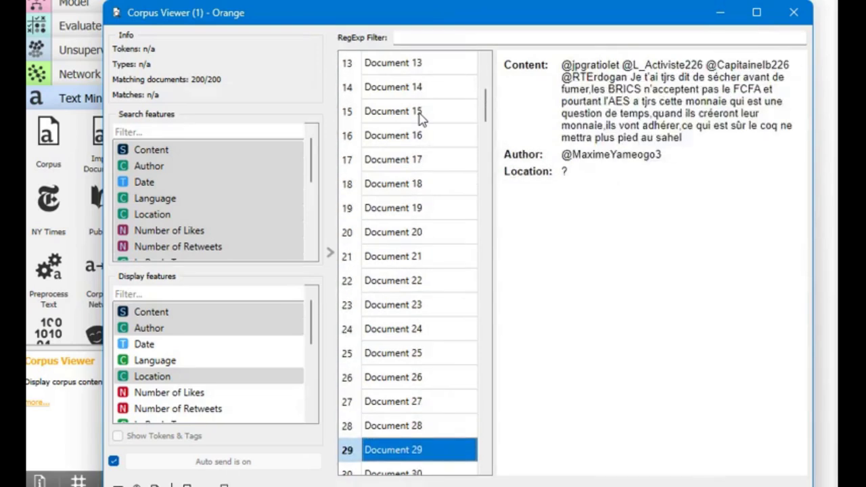
pyautogui.press('Down')
pyautogui.press('Down')
pyautogui.press('Down')
pyautogui.press('Down')
pyautogui.press('Down')
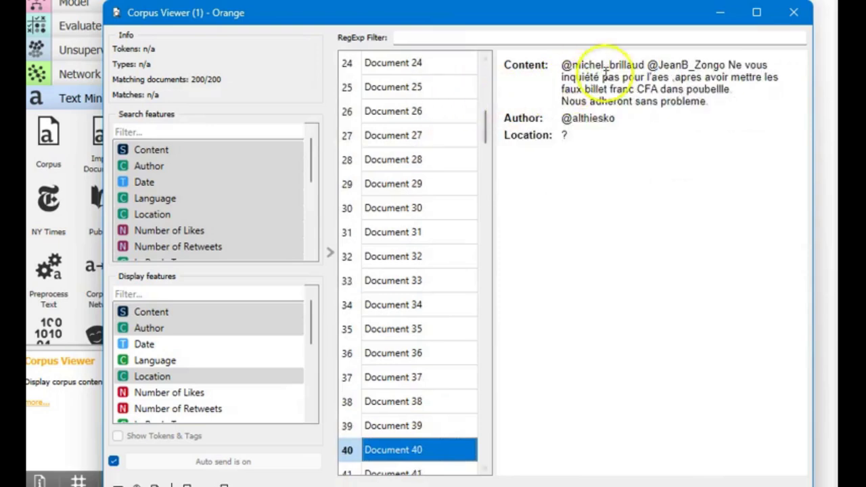
pyautogui.click(793, 14)
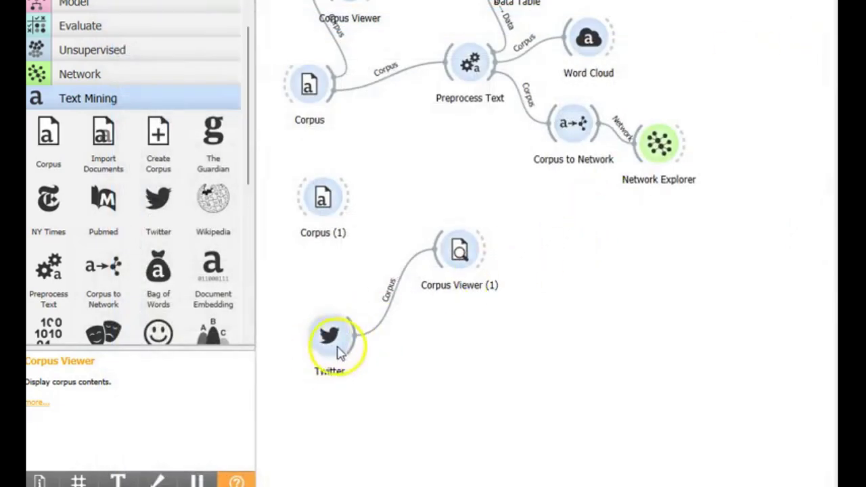
# Step: Add a Preprocess Text widget connected to the Twitter widget's output and open its settings
pyautogui.moveTo(350, 337); pyautogui.dragTo(451, 354)
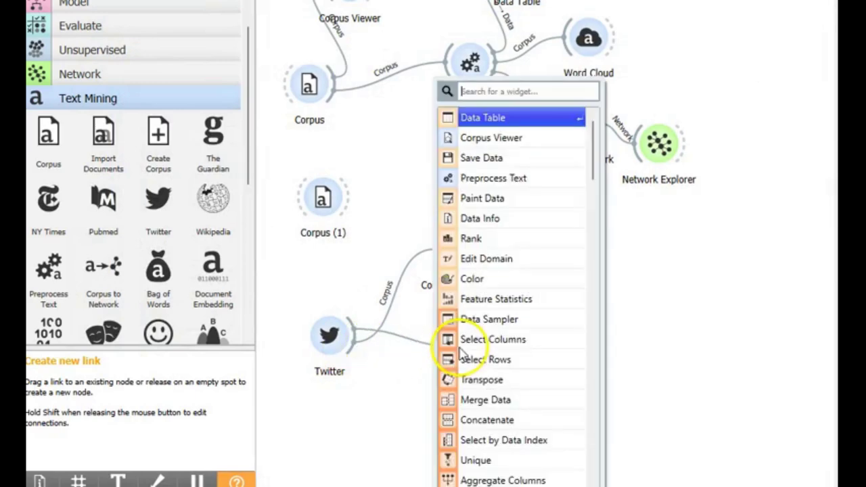
pyautogui.click(501, 181)
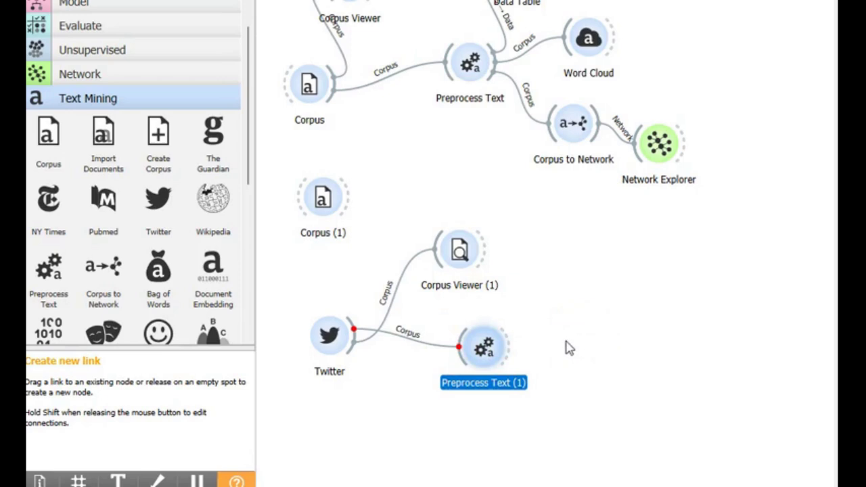
pyautogui.click(488, 349)
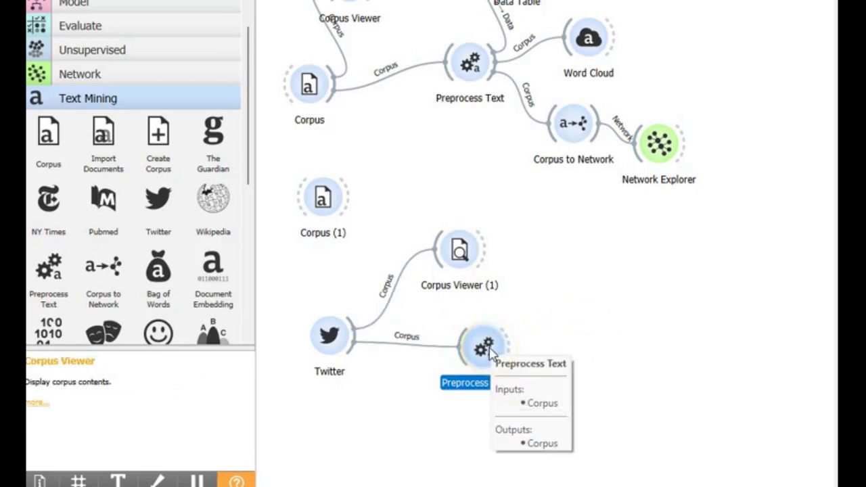
pyautogui.click(75, 271)
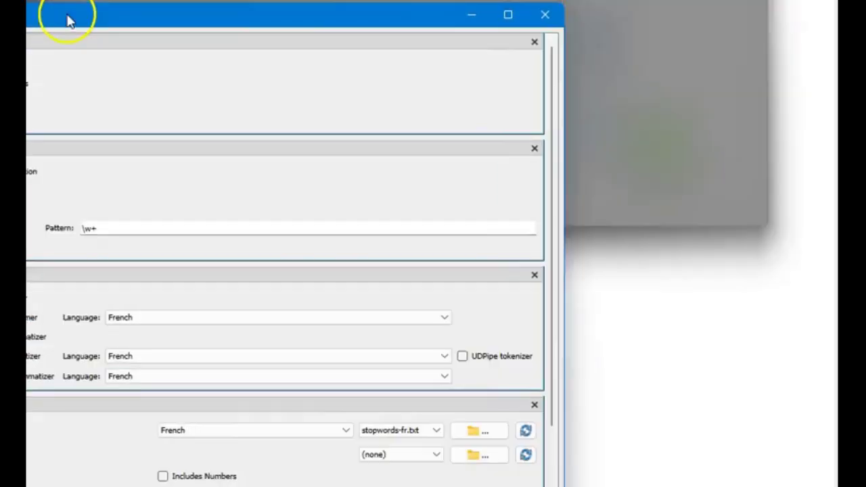
# Step: Narrow the Preprocess Text window, bring it fully into view, and examine its transformation, tokenization, normalization and filtering settings
pyautogui.moveTo(67, 20); pyautogui.dragTo(482, 23)
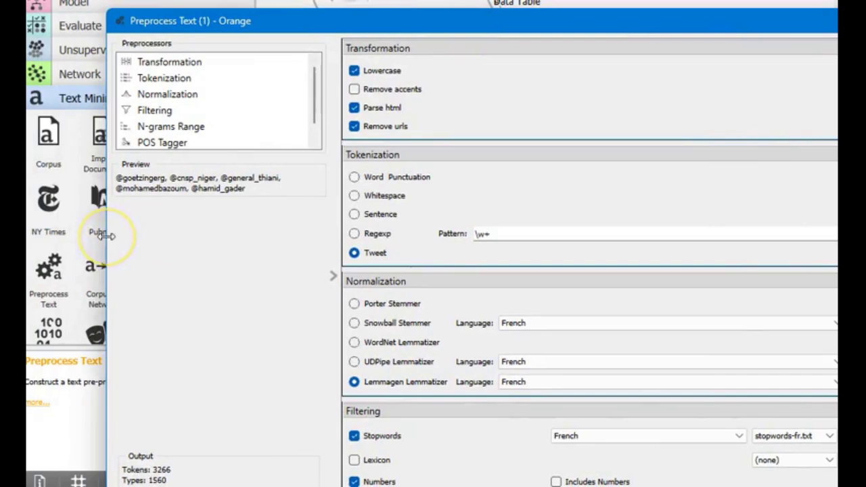
pyautogui.moveTo(106, 236); pyautogui.dragTo(312, 234)
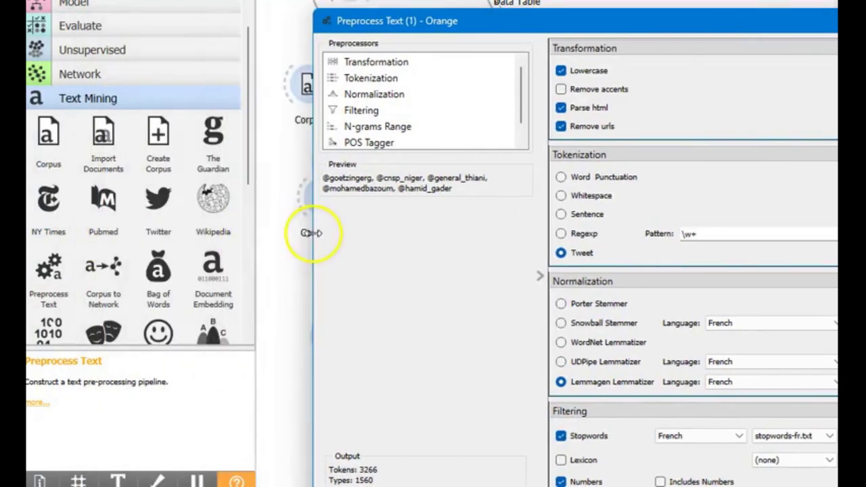
pyautogui.moveTo(729, 27); pyautogui.dragTo(550, 30)
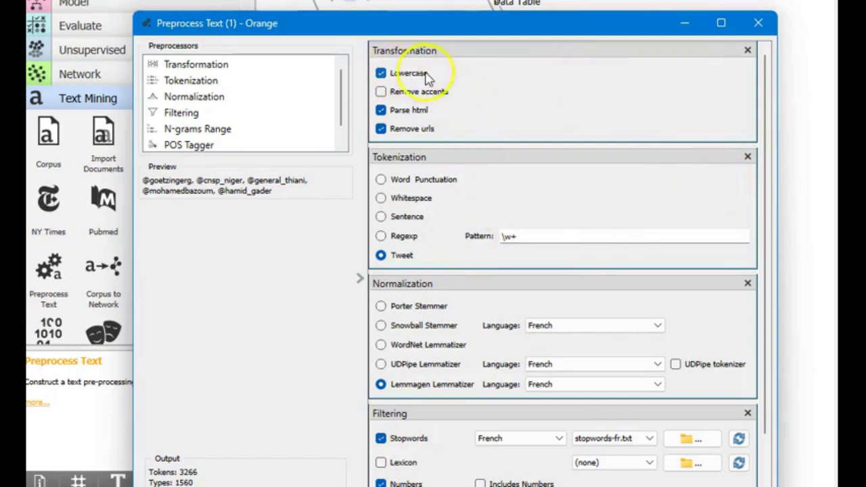
pyautogui.scroll(-2, 425, 132)
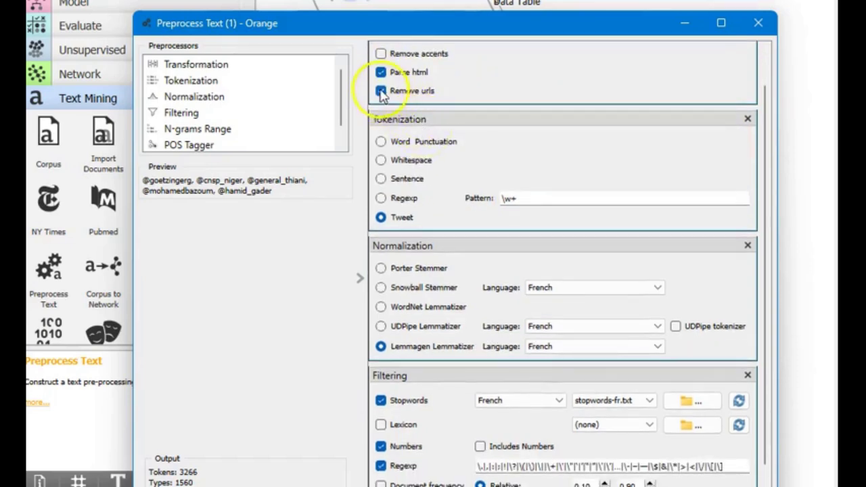
pyautogui.scroll(-1, 474, 157)
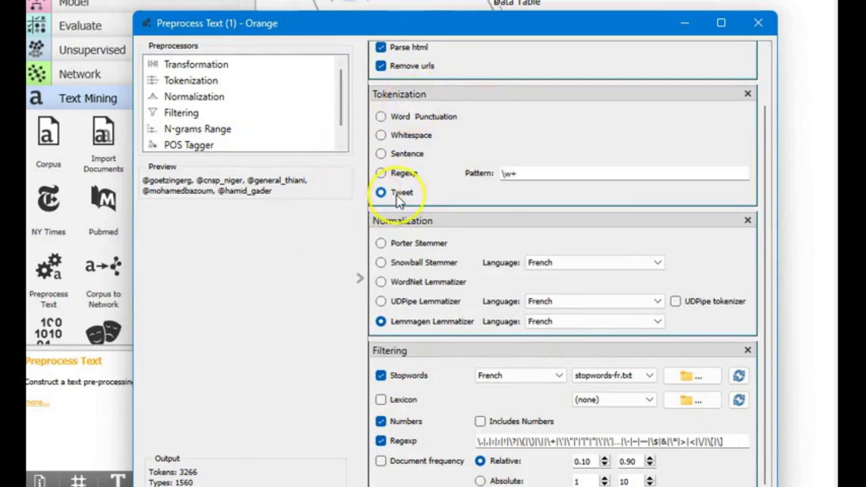
# Step: Review the tokenization, normalization and filtering settings, check the Lemmagen Lemmatizer's language options, and close the Preprocess Text window
pyautogui.scroll(-1, 399, 203)
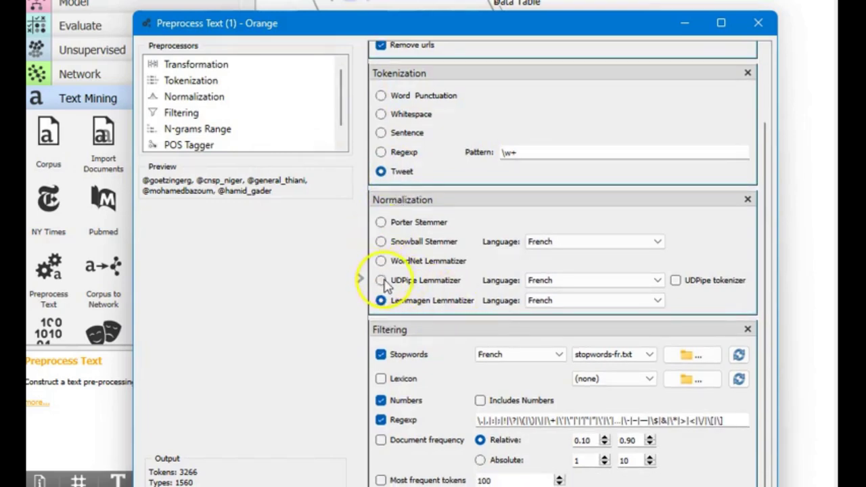
pyautogui.click(657, 302)
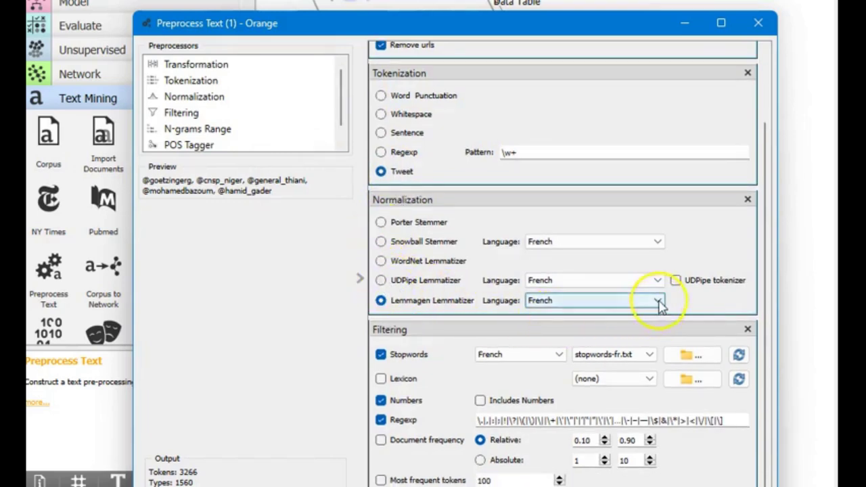
pyautogui.click(657, 302)
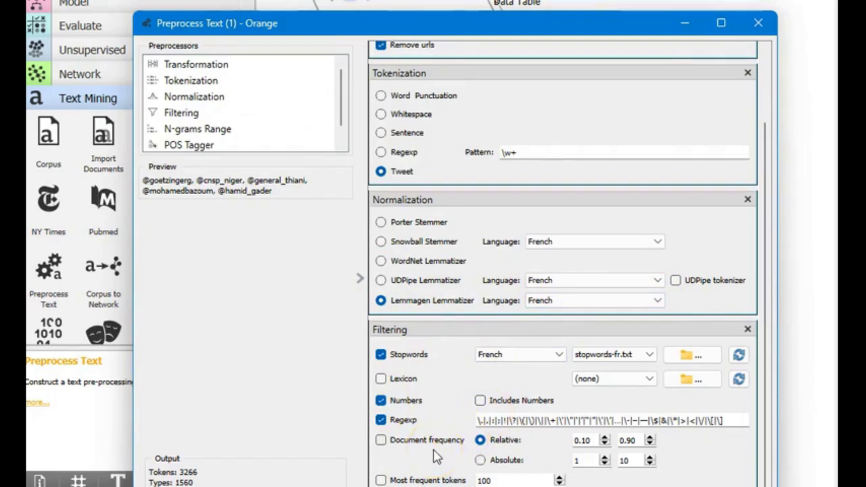
pyautogui.click(767, 31)
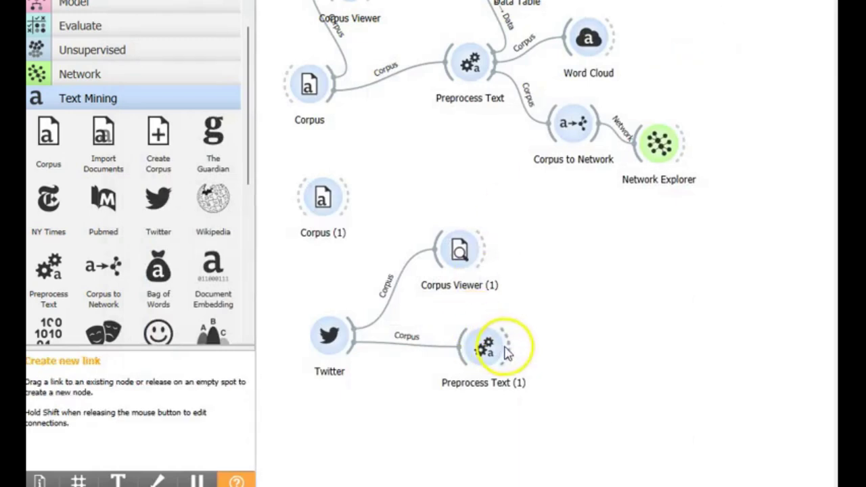
# Step: Add a Word Cloud widget connected to the output of Preprocess Text (1) and open it
pyautogui.moveTo(508, 352); pyautogui.dragTo(549, 281)
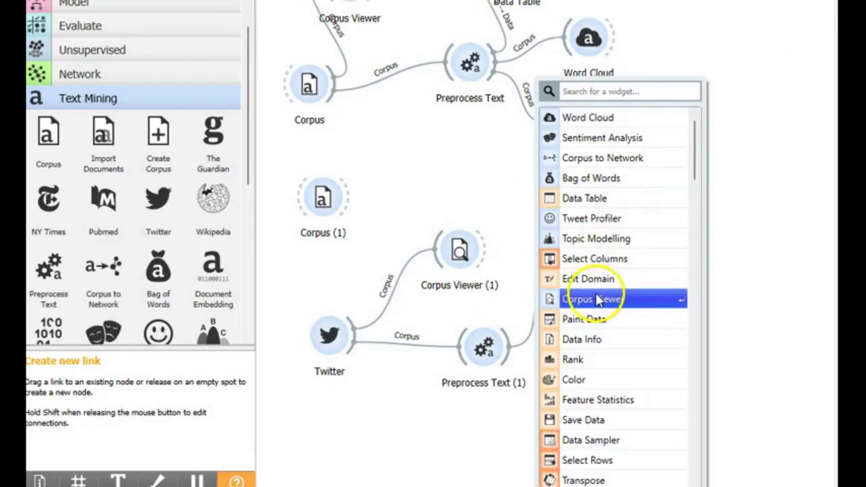
pyautogui.press('Escape')
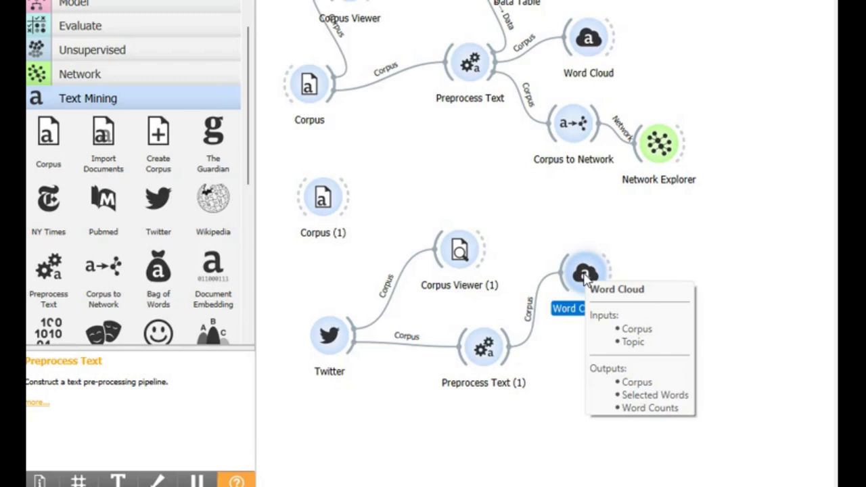
pyautogui.press('Return')
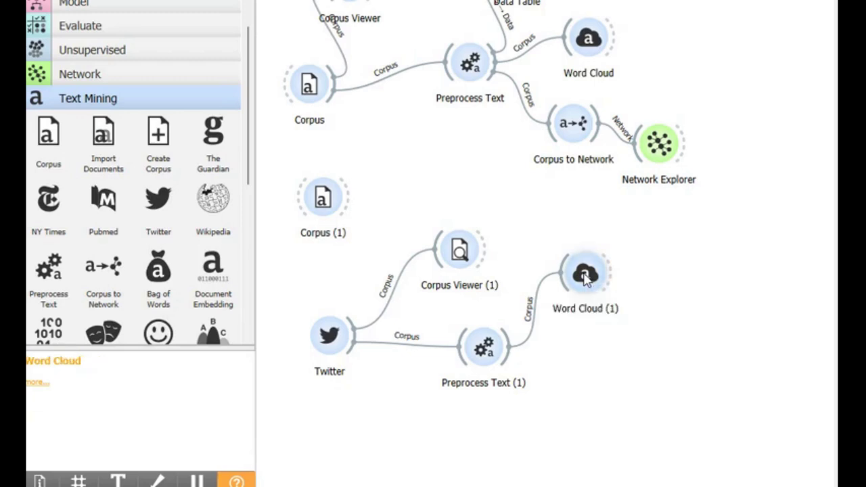
pyautogui.click(358, 261)
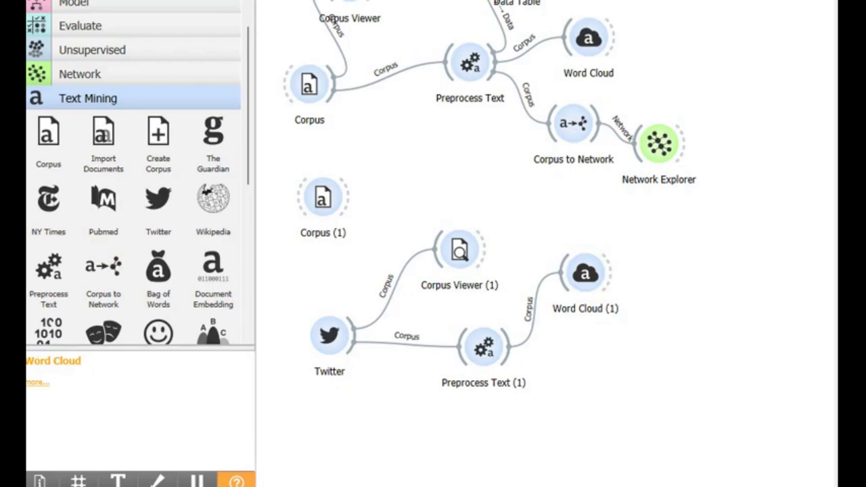
# Step: Narrow the Word Cloud window and position it so both the word list and the cloud are fully in view
pyautogui.moveTo(0, 3); pyautogui.dragTo(174, 31)
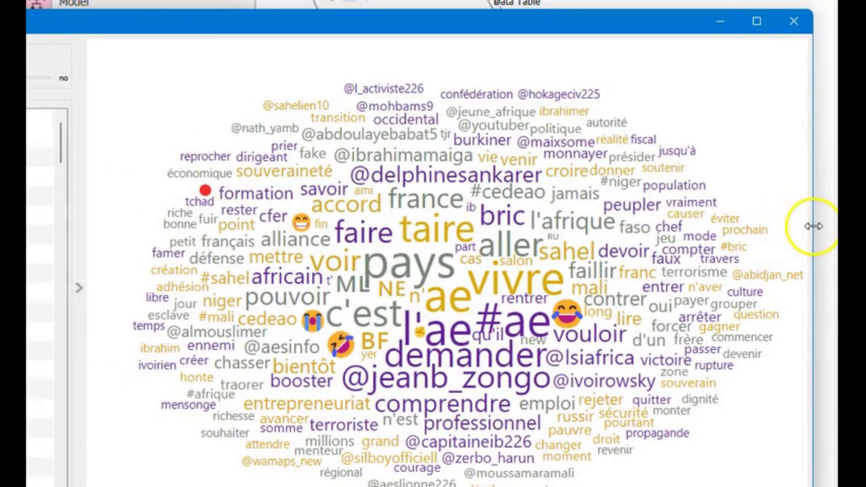
pyautogui.moveTo(813, 226); pyautogui.dragTo(585, 193)
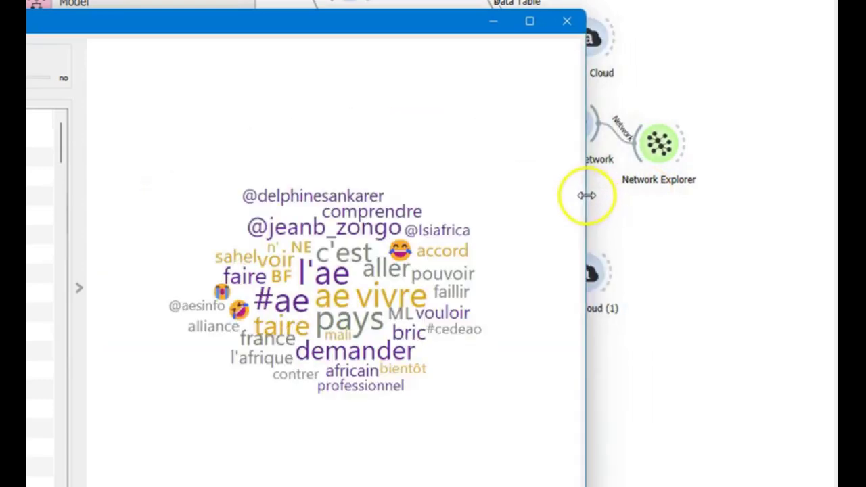
pyautogui.moveTo(347, 23); pyautogui.dragTo(589, 29)
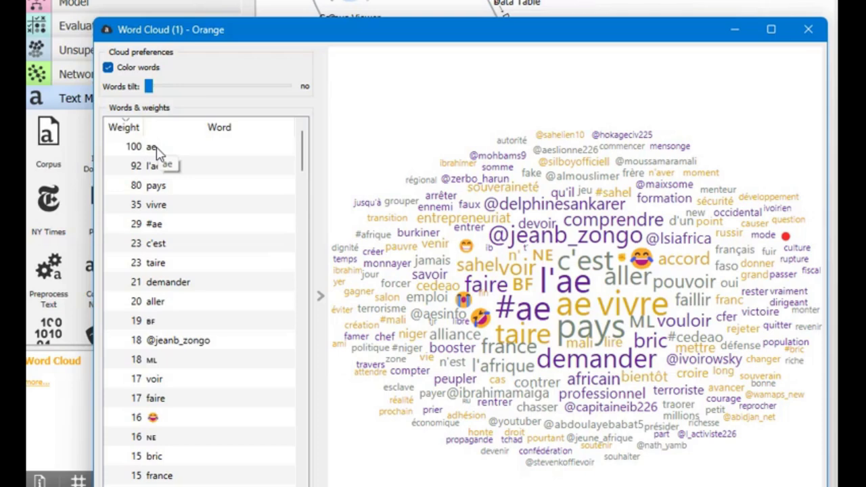
# Step: Examine the words and their weights from the most frequent down to weight 4, and close the Word Cloud window
pyautogui.click(158, 171)
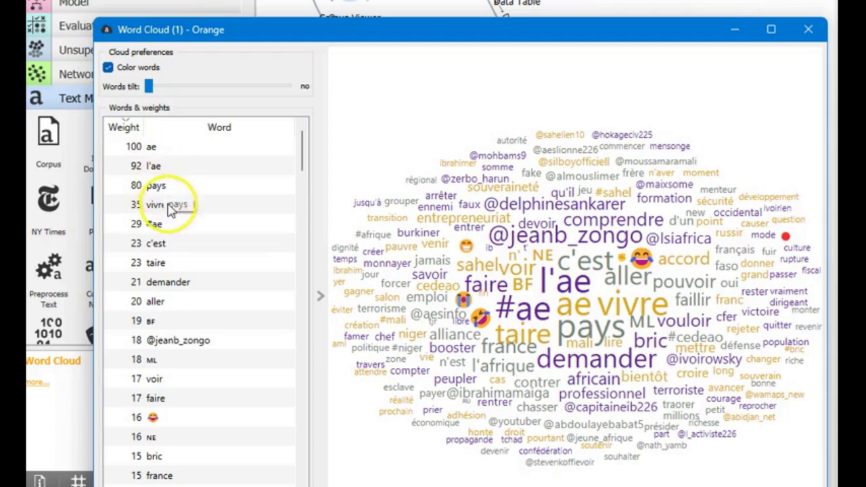
pyautogui.scroll(-1, 169, 209)
pyautogui.scroll(-1, 170, 211)
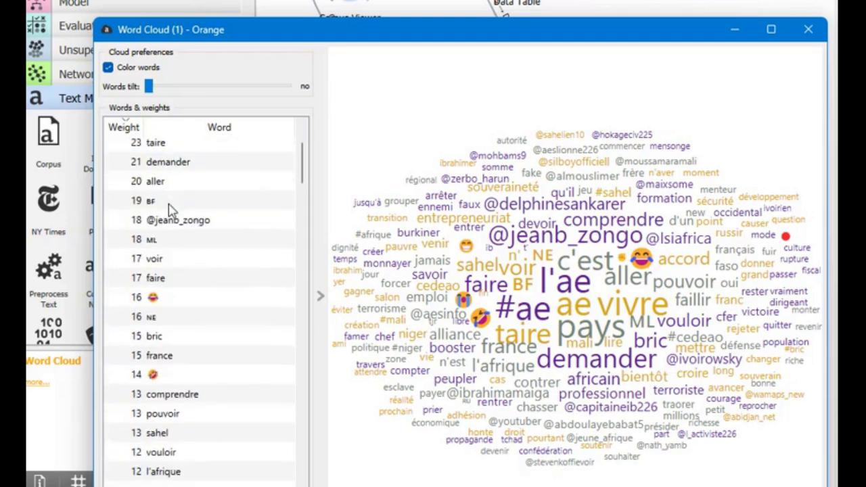
pyautogui.scroll(-5, 169, 207)
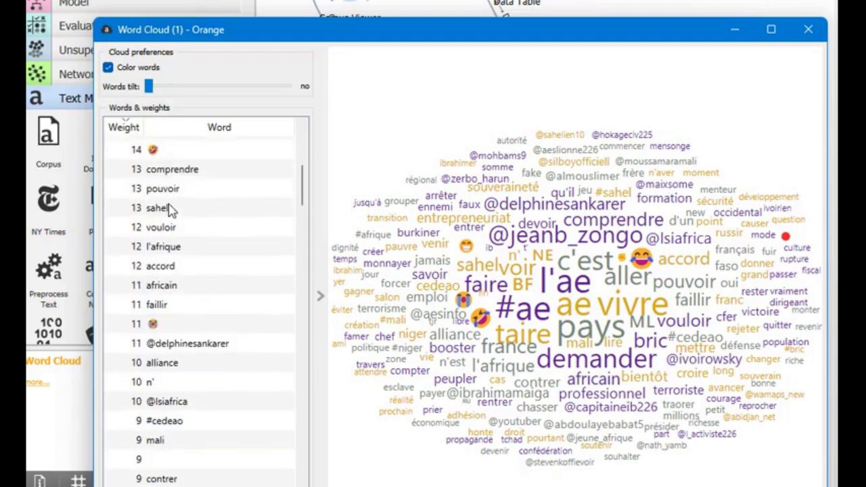
pyautogui.scroll(-7, 170, 210)
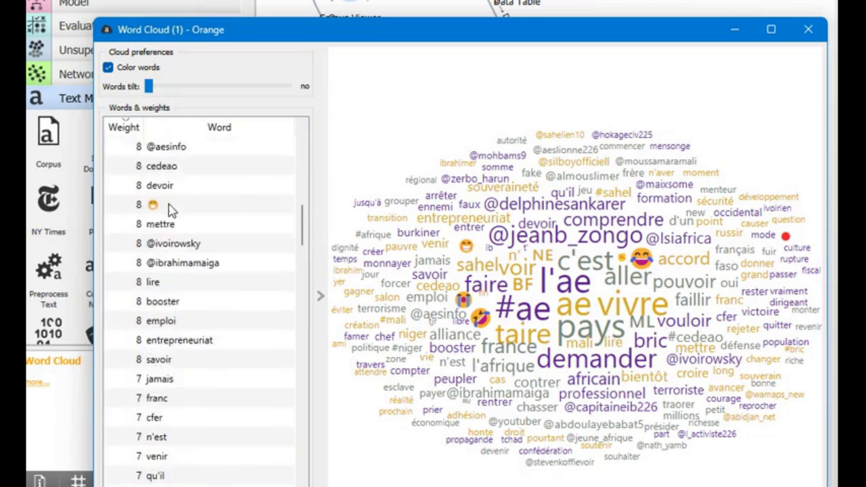
pyautogui.scroll(-14, 170, 211)
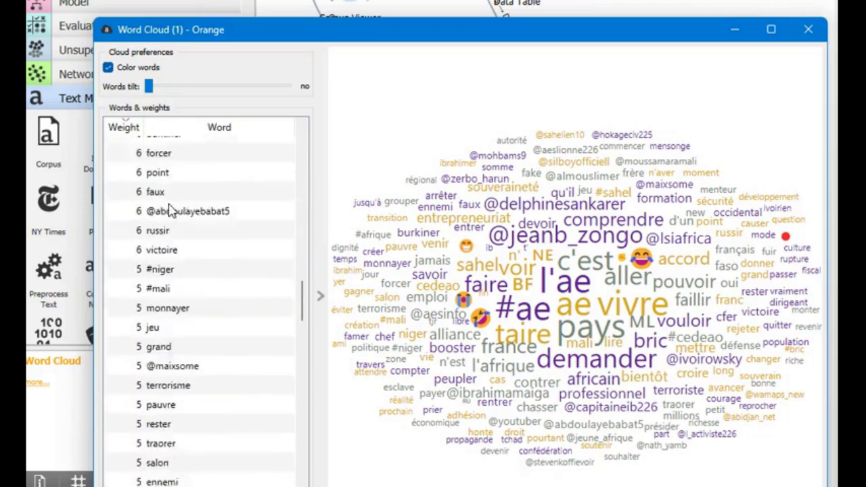
pyautogui.scroll(-3, 170, 211)
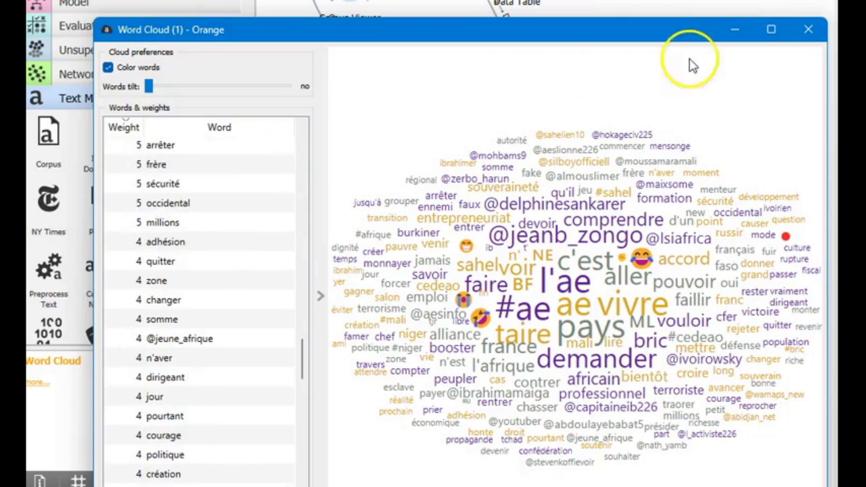
pyautogui.click(809, 32)
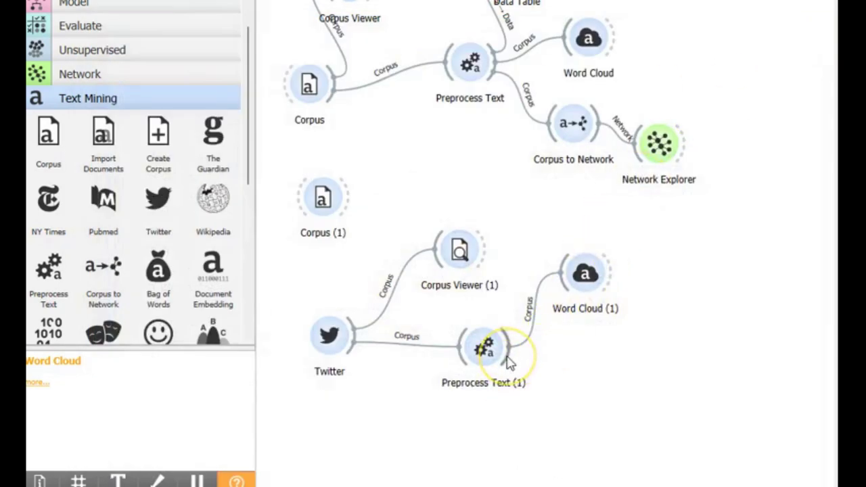
# Step: Add a Sentiment Analysis widget connected to the output of Preprocess Text (1), open it and bring its window into view
pyautogui.moveTo(508, 357); pyautogui.dragTo(622, 360)
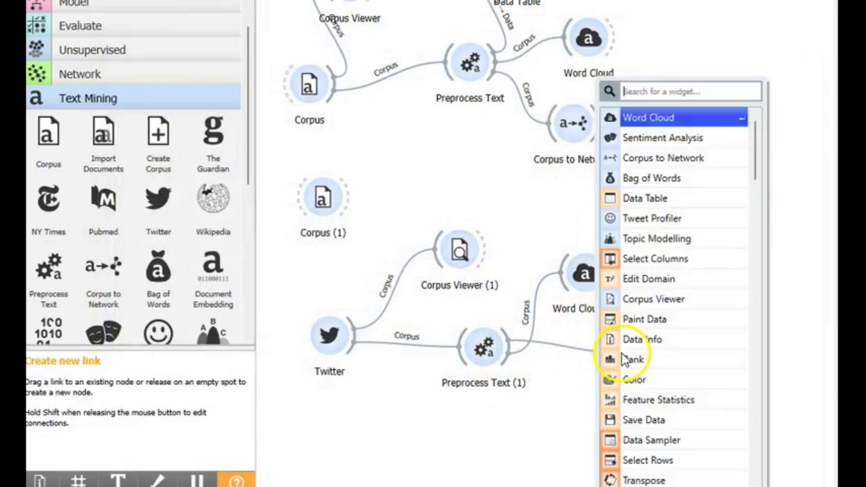
pyautogui.click(718, 143)
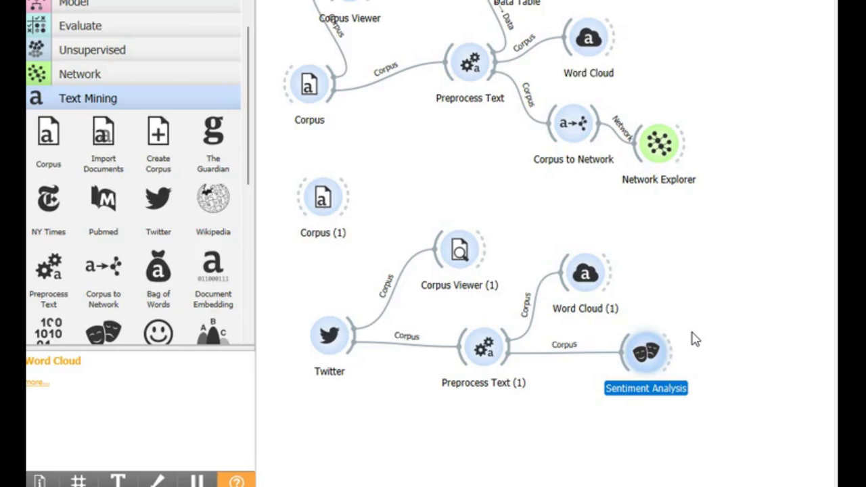
pyautogui.click(644, 355)
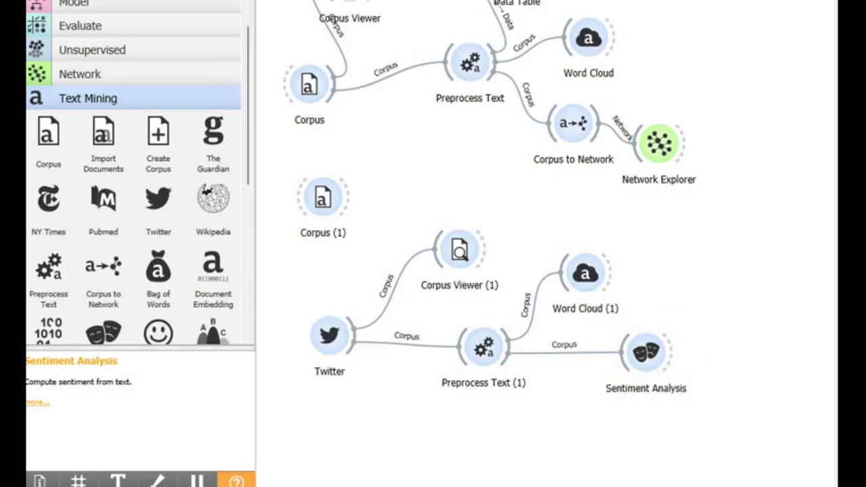
pyautogui.moveTo(111, 140); pyautogui.dragTo(288, 65)
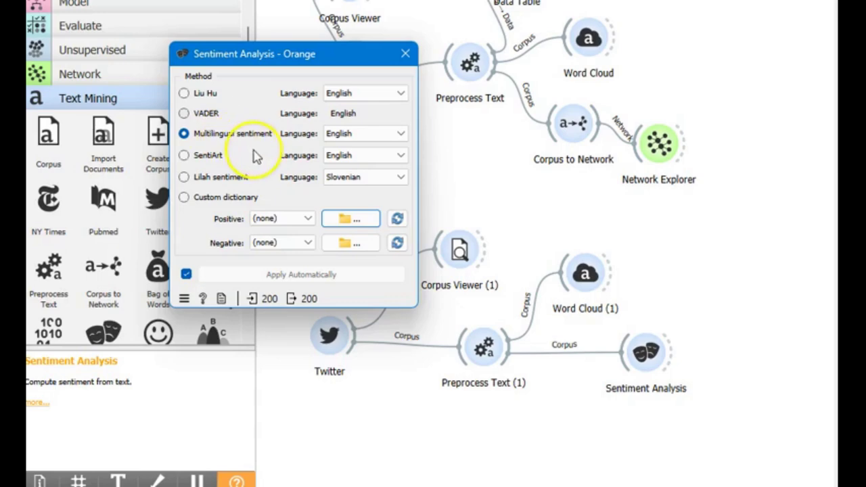
# Step: Set the language of the Multilingual sentiment method to French
pyautogui.click(353, 140)
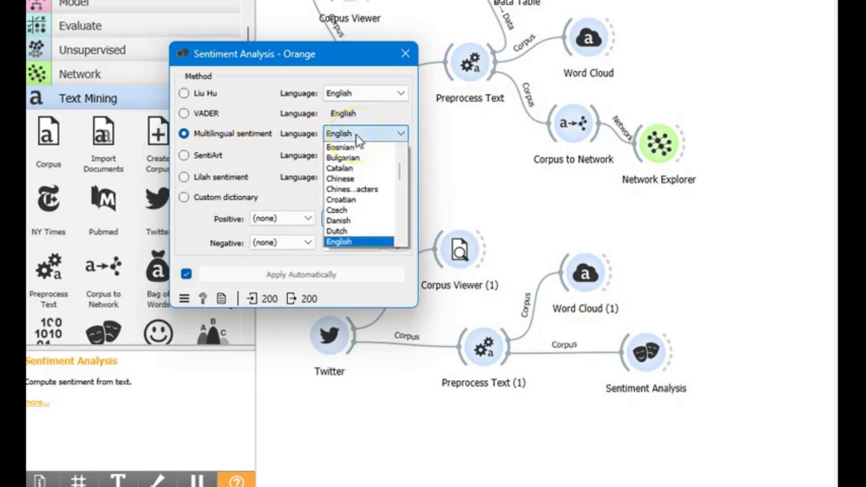
pyautogui.scroll(-1, 359, 186)
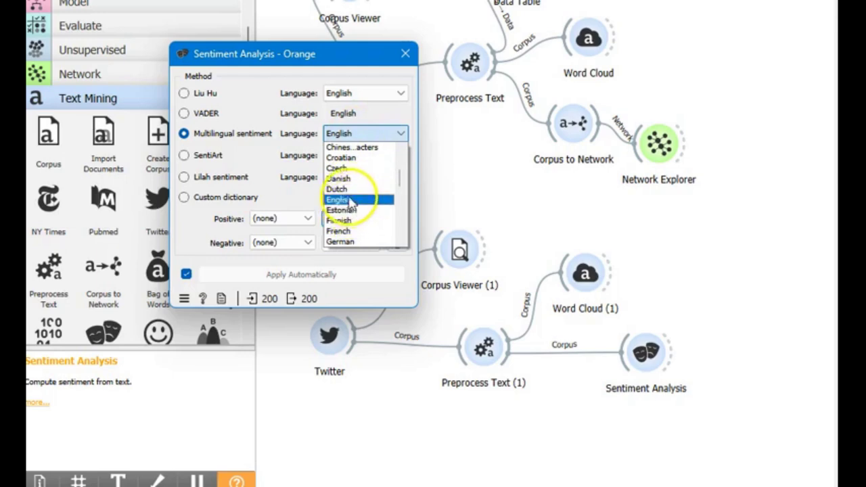
pyautogui.click(346, 231)
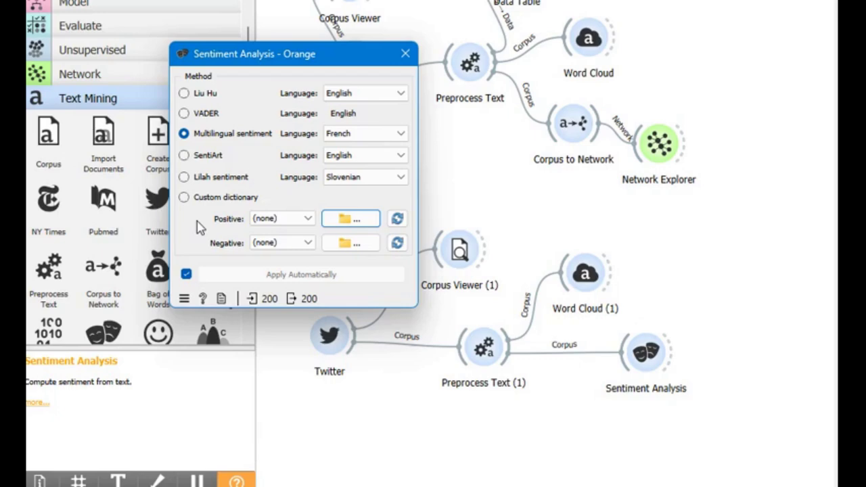
# Step: Look at the file chooser for a custom positive-word dictionary, cancel it, and close the Sentiment Analysis settings
pyautogui.click(342, 218)
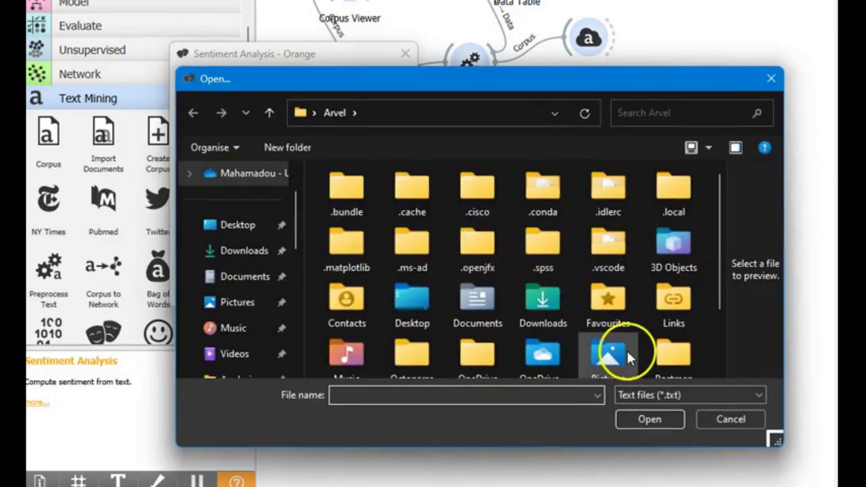
pyautogui.click(727, 420)
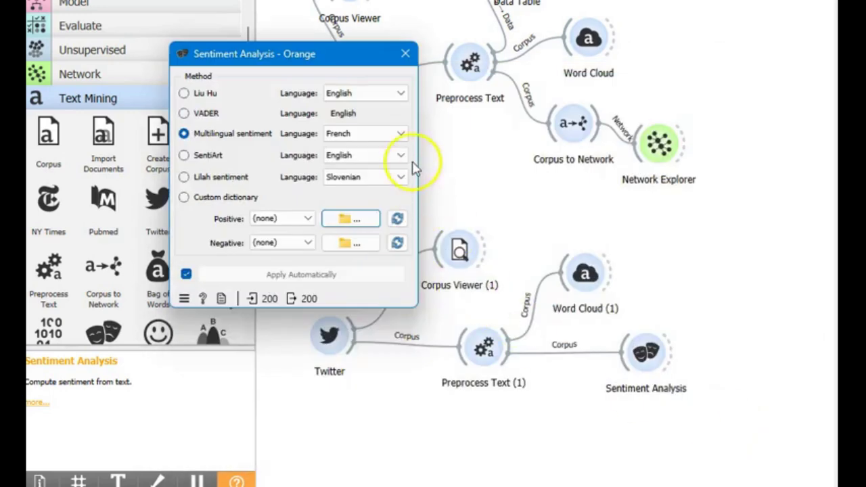
pyautogui.click(403, 54)
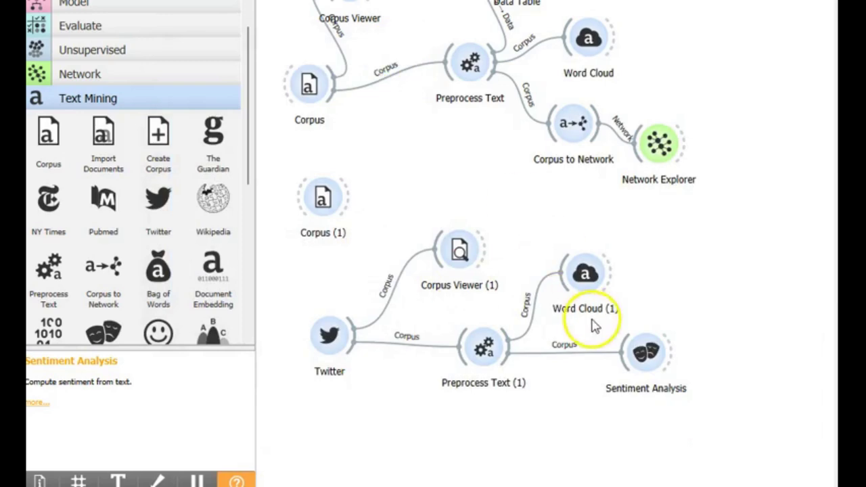
# Step: Add a Data Table widget connected to the Sentiment Analysis output, open it and move its window fully into view
pyautogui.moveTo(643, 358)
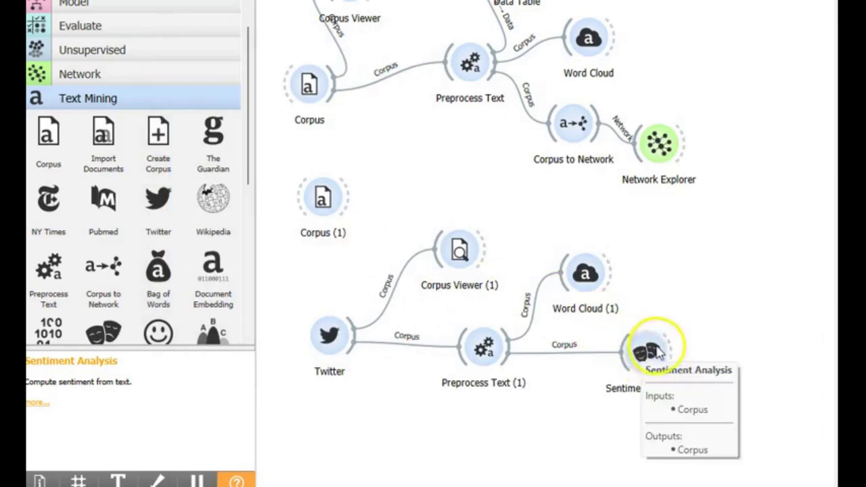
pyautogui.moveTo(667, 348); pyautogui.dragTo(697, 263)
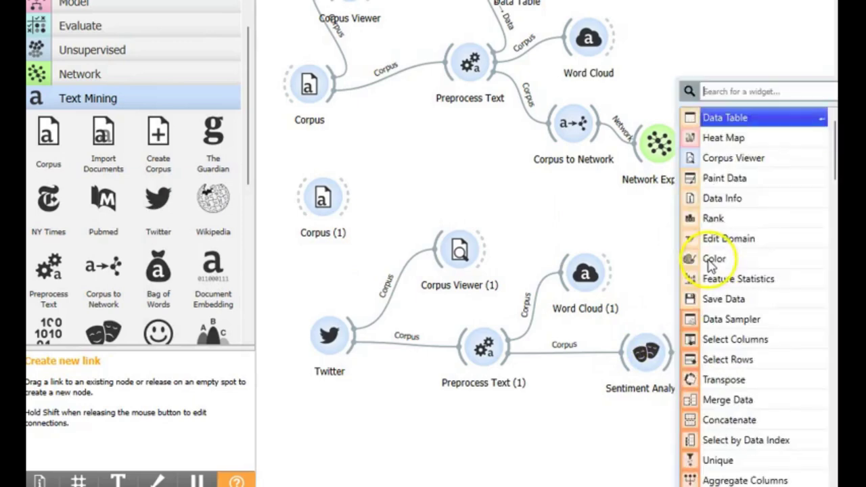
pyautogui.click(736, 119)
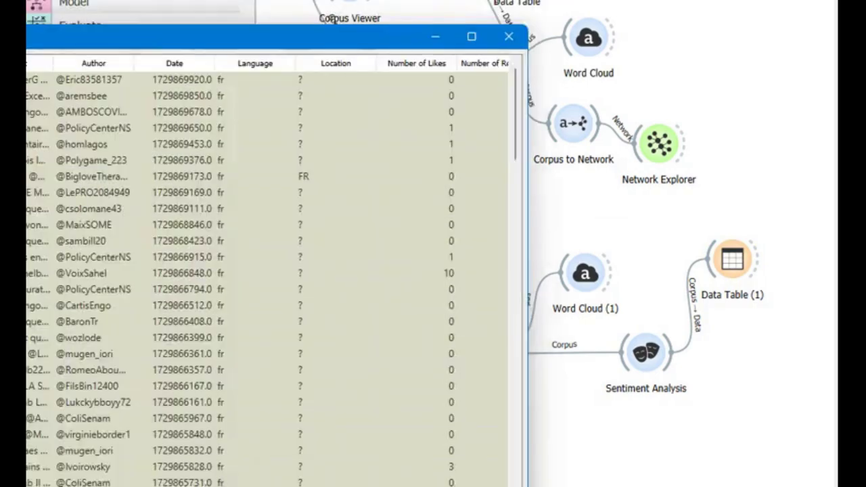
pyautogui.moveTo(0, 49); pyautogui.dragTo(236, 40)
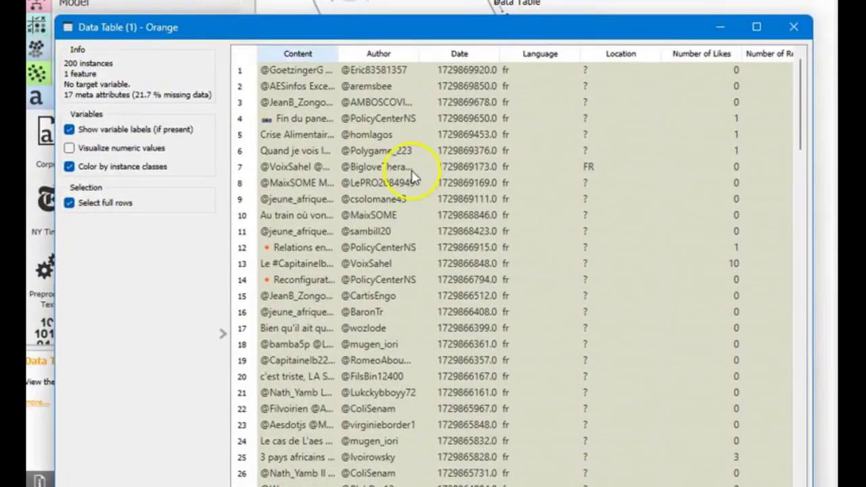
# Step: Widen the Content column of the data table and sort the tweets by sentiment in ascending order
pyautogui.moveTo(340, 54); pyautogui.dragTo(374, 53)
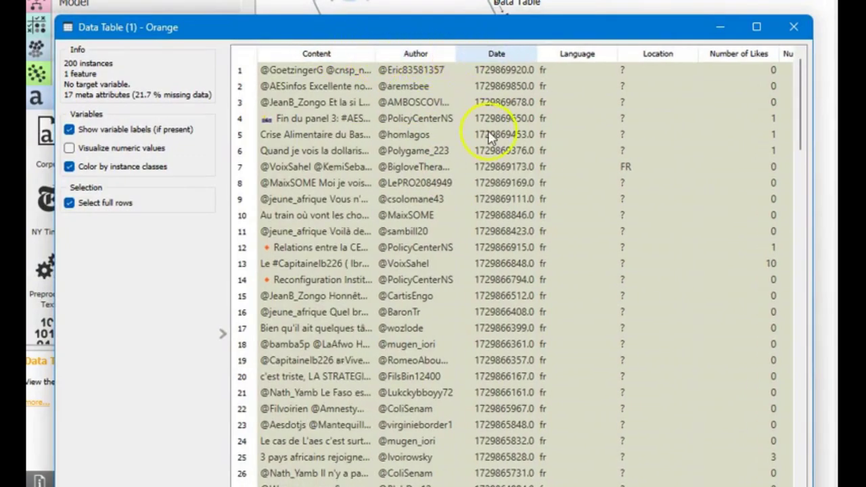
pyautogui.hscroll(10, 489, 135)
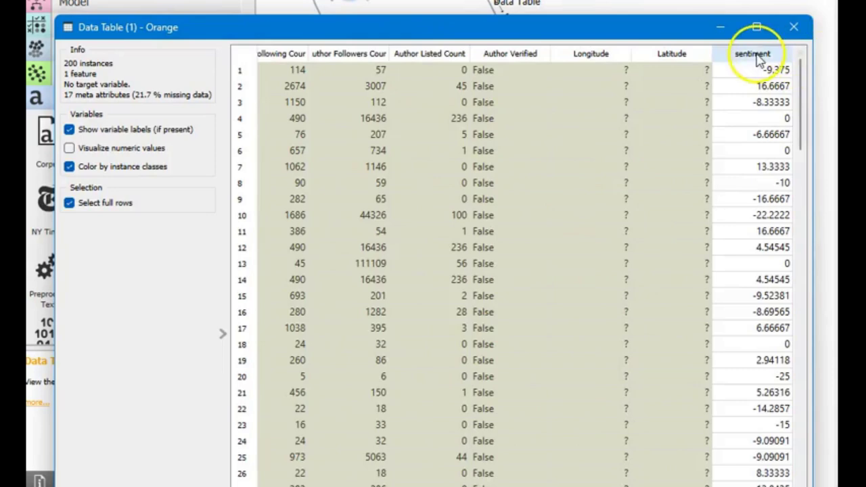
pyautogui.click(752, 56)
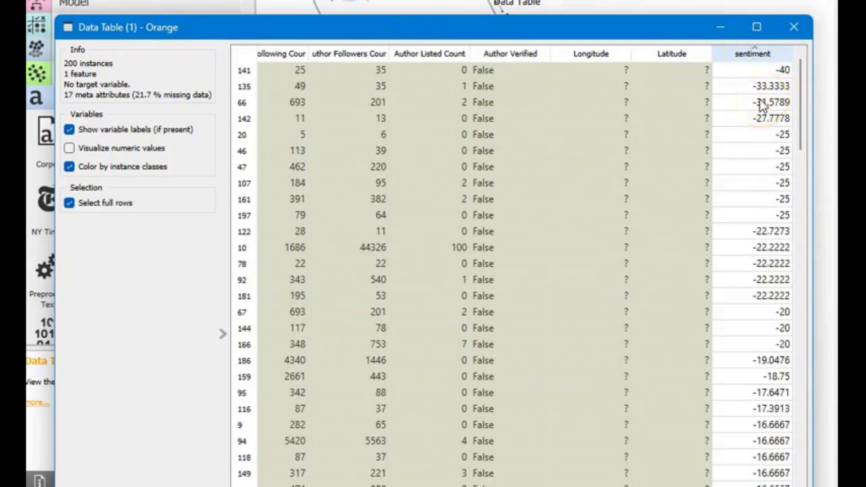
# Step: Look through the sorted sentiment scores from the most negative tweets to the positive ones and return to the first rows
pyautogui.scroll(-10, 762, 135)
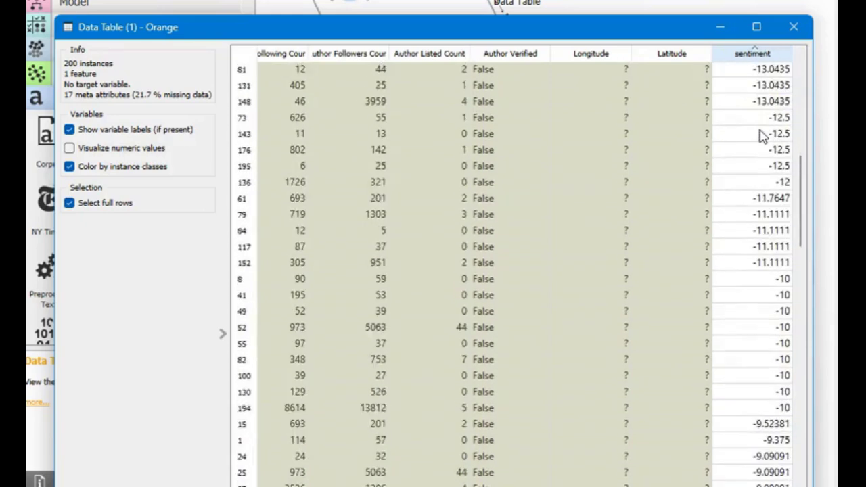
pyautogui.scroll(-12, 762, 135)
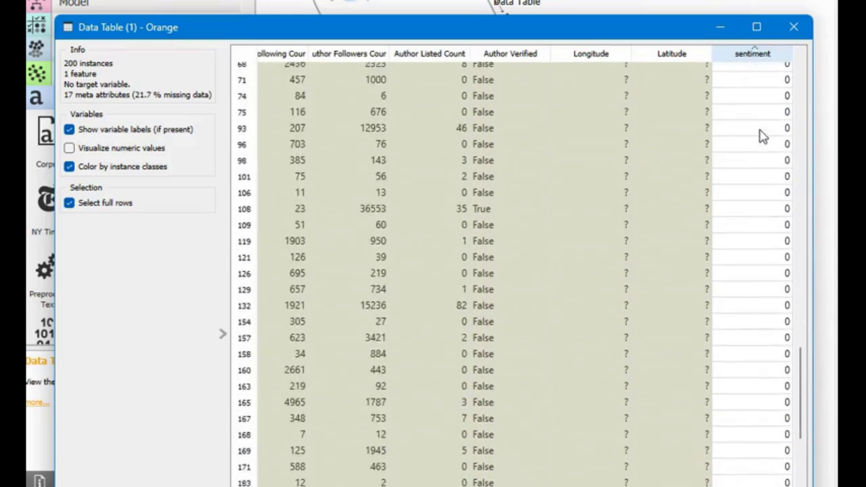
pyautogui.scroll(-10, 762, 136)
pyautogui.click(753, 188)
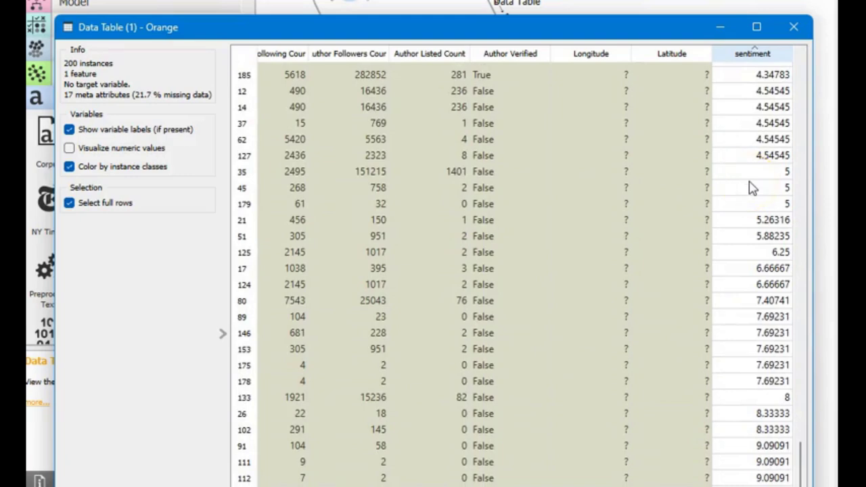
pyautogui.scroll(20, 752, 187)
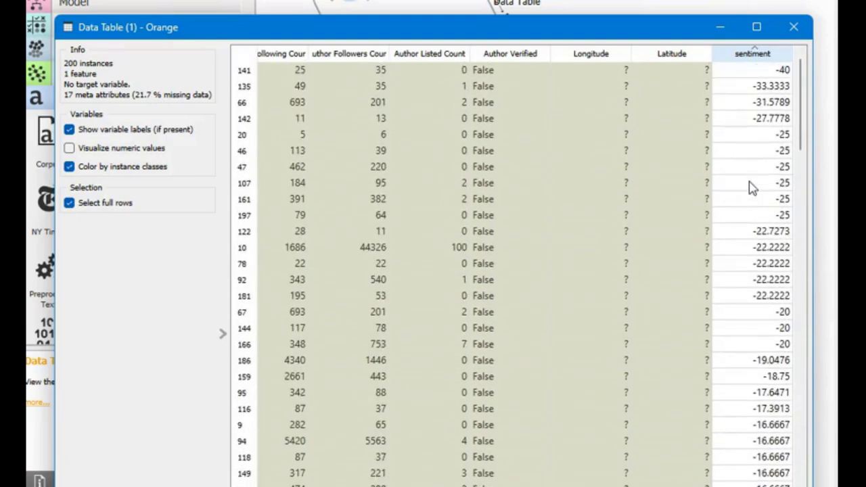
# Step: Widen the Content column of the sorted data table until most of each tweet's text is readable
pyautogui.click(612, 188)
pyautogui.hscroll(-8, 585, 188)
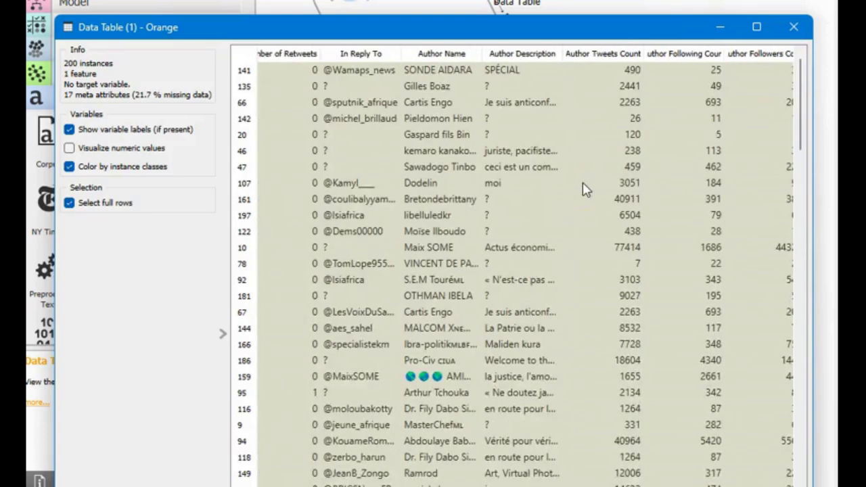
pyautogui.hscroll(-8, 585, 189)
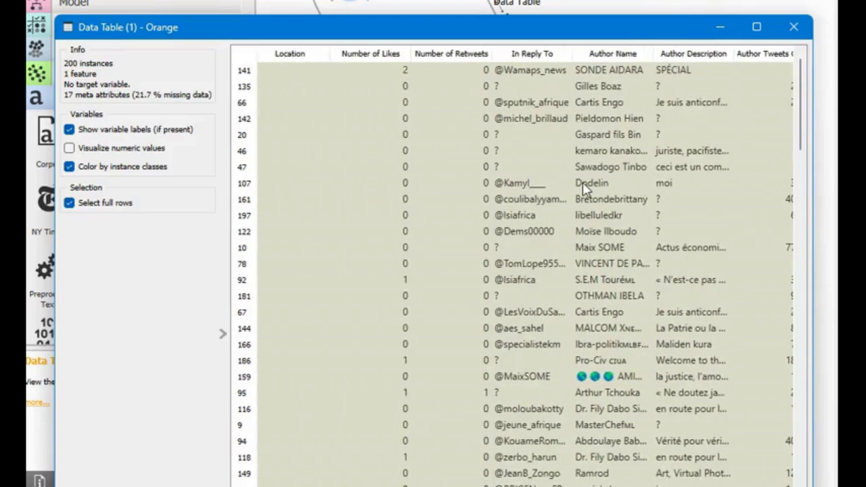
pyautogui.hscroll(-3, 585, 190)
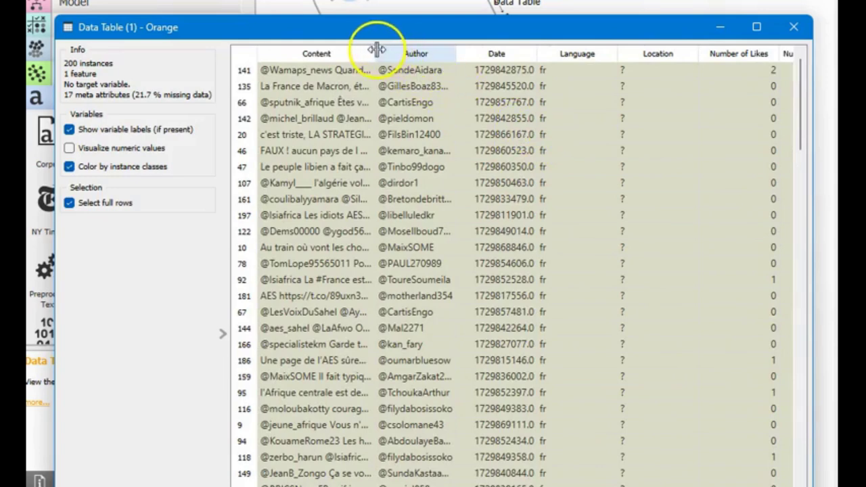
pyautogui.moveTo(377, 50); pyautogui.dragTo(683, 73)
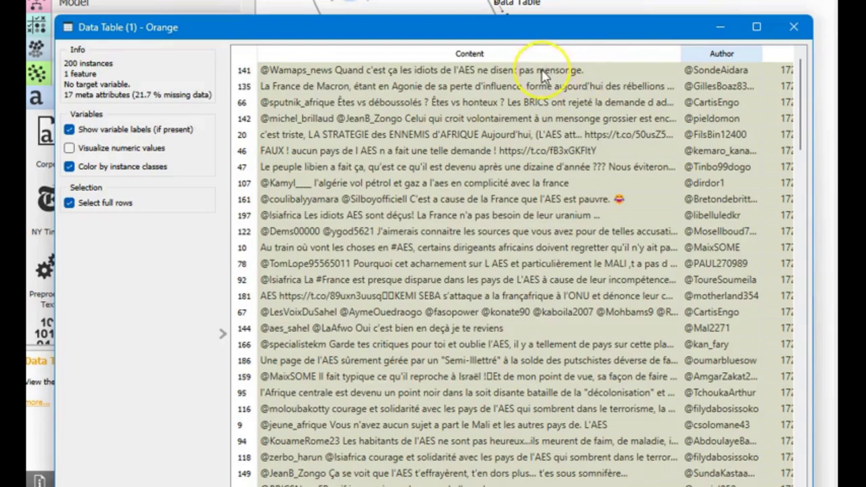
# Step: Examine the two most negative tweets one after the other, comparing the text of each with its sentiment score
pyautogui.click(435, 77)
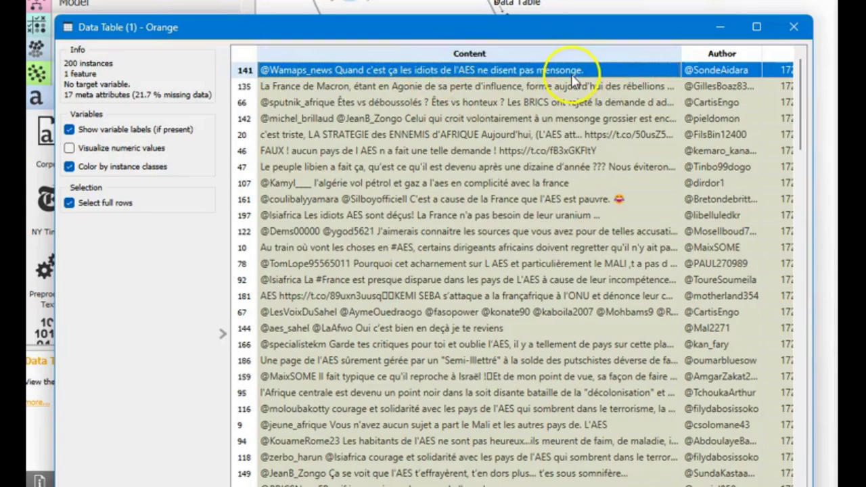
pyautogui.hscroll(5, 588, 74)
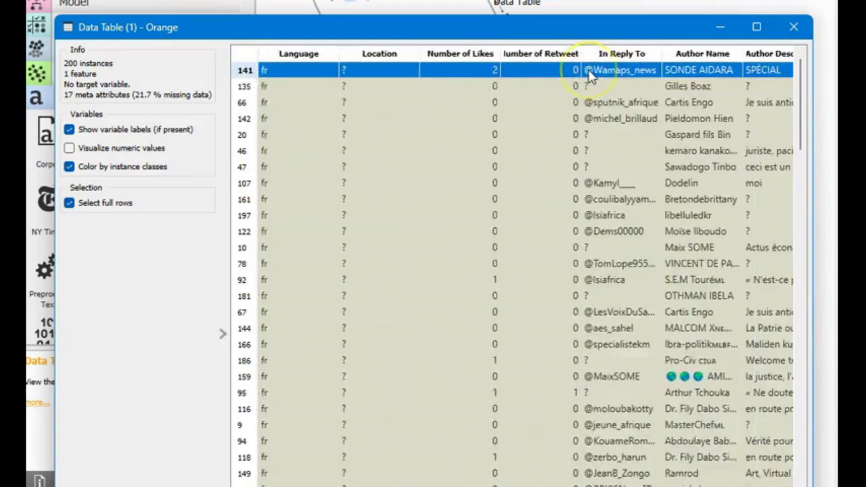
pyautogui.hscroll(5, 588, 76)
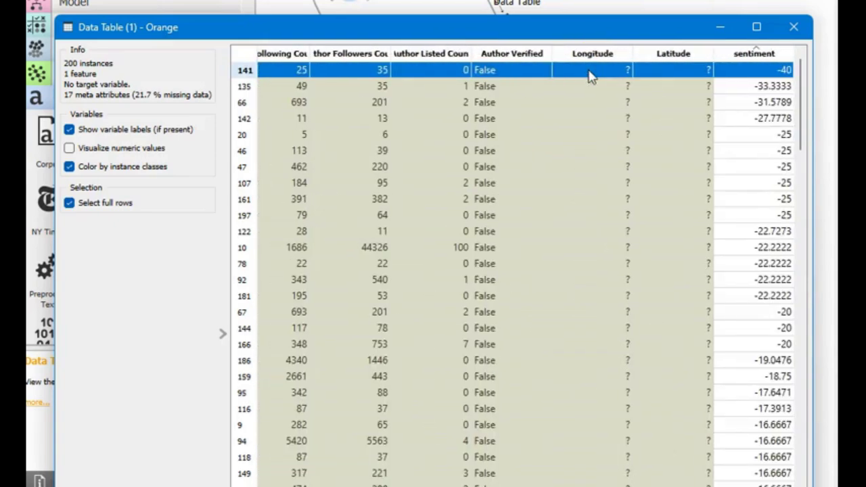
pyautogui.hscroll(-10, 589, 76)
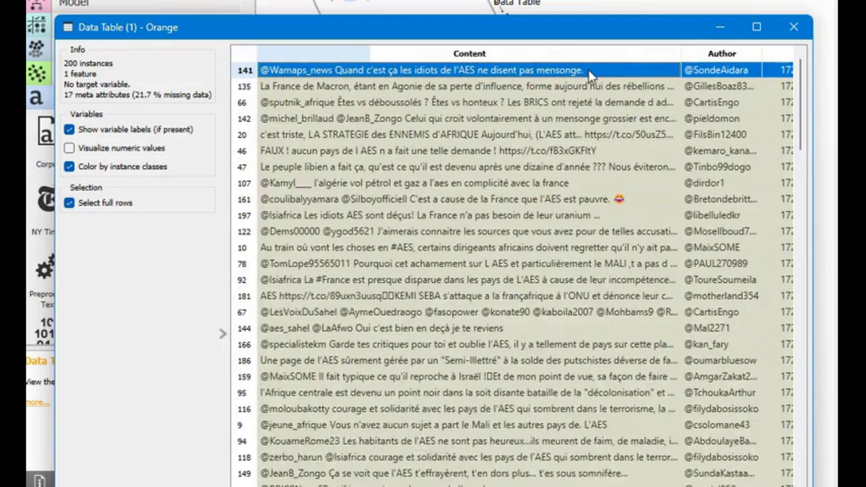
pyautogui.click(391, 87)
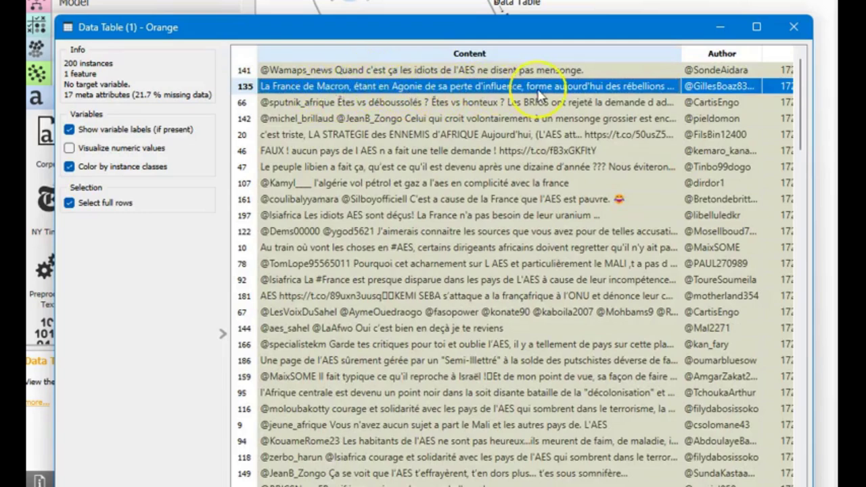
pyautogui.hscroll(3, 534, 92)
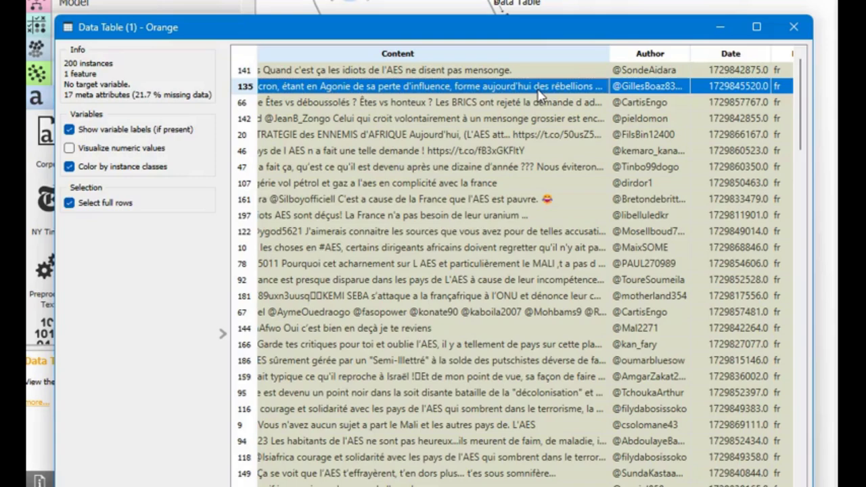
pyautogui.hscroll(10, 582, 101)
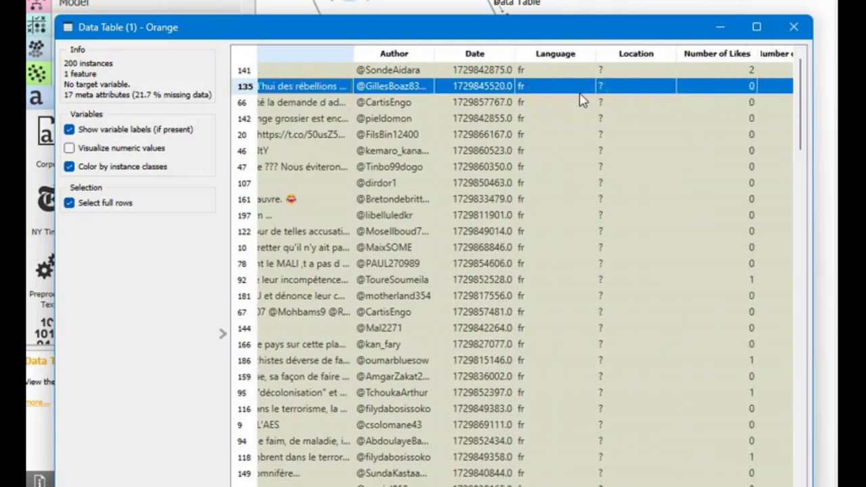
pyautogui.hscroll(3, 582, 100)
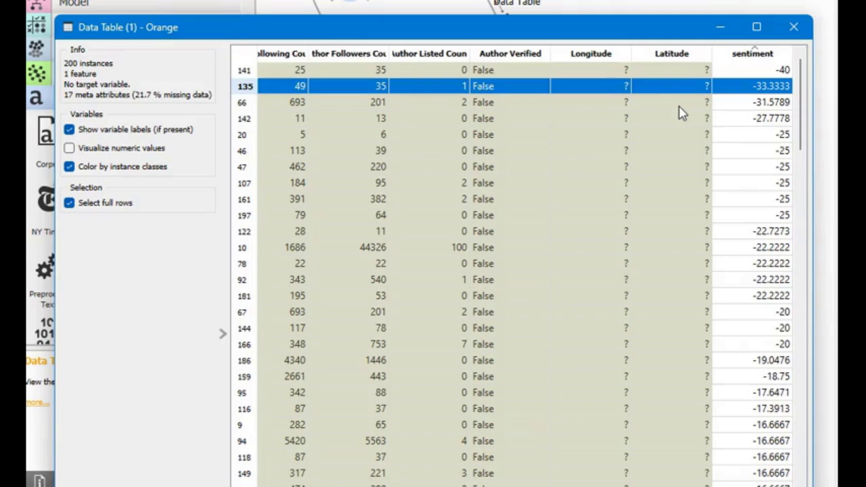
# Step: Examine the content of the tweet in row 23, which has a sentiment of -15, and close the data table
pyautogui.scroll(-5, 680, 113)
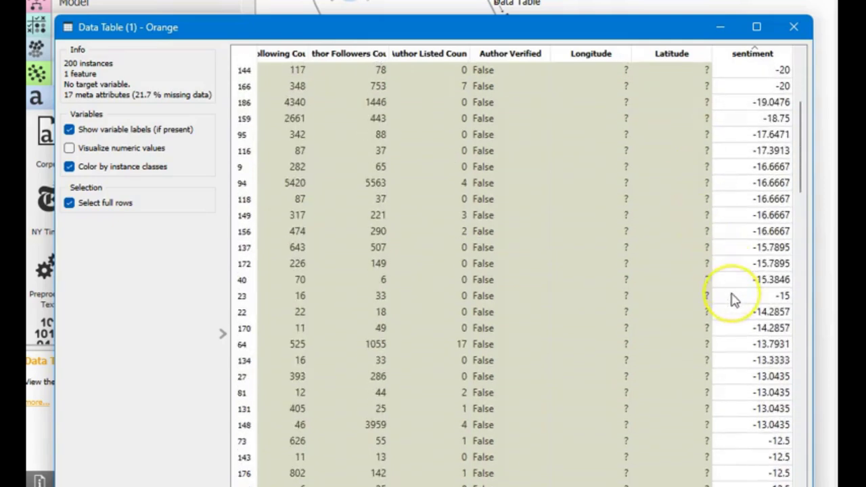
pyautogui.click(735, 300)
pyautogui.scroll(-2, 732, 299)
pyautogui.hscroll(-10, 735, 300)
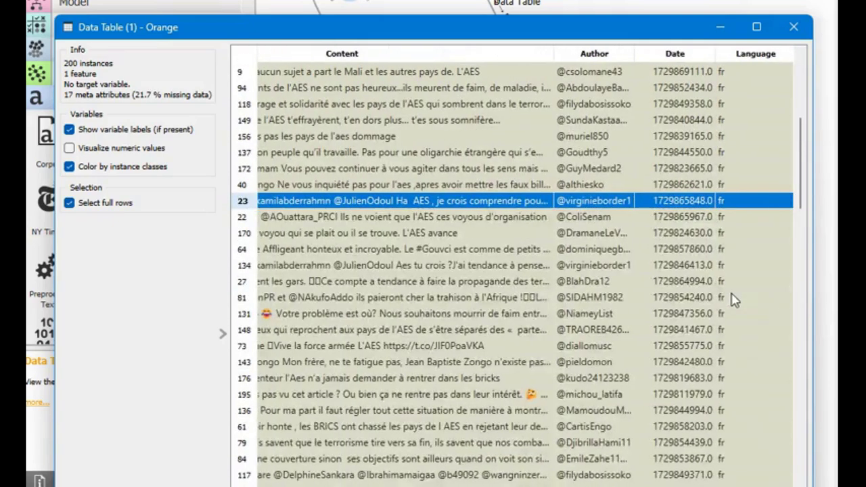
pyautogui.click(793, 27)
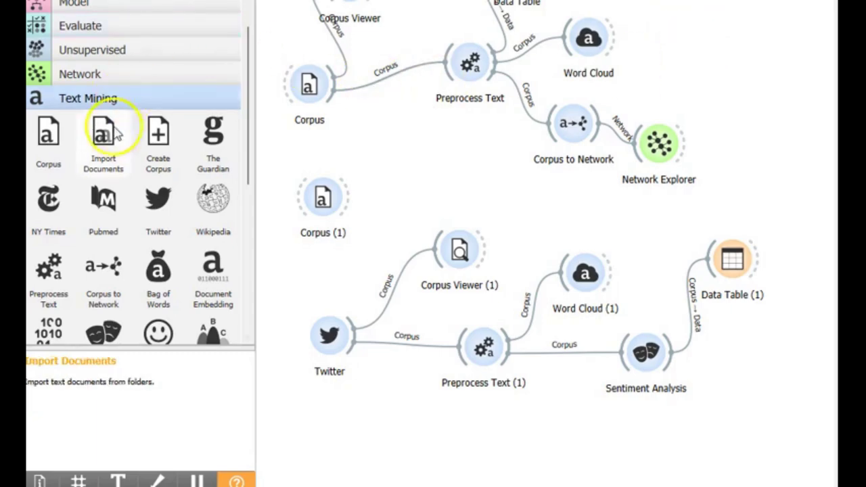
pyautogui.scroll(2, 113, 131)
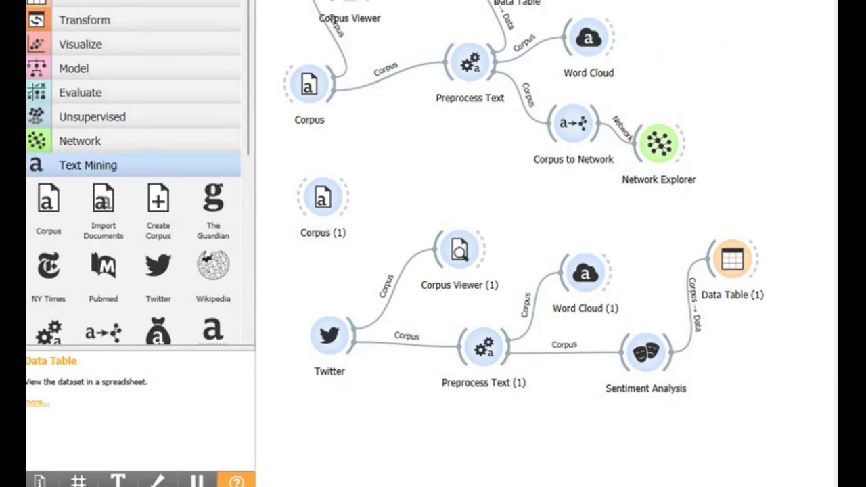
pyautogui.moveTo(798, 1)
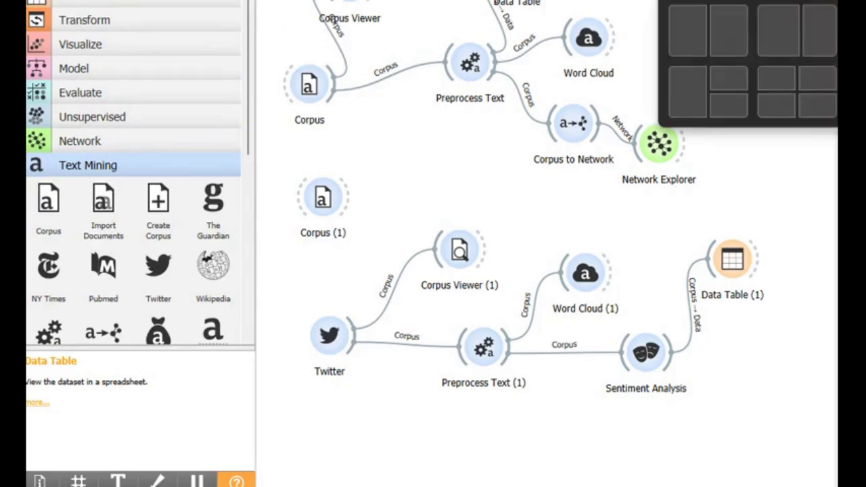
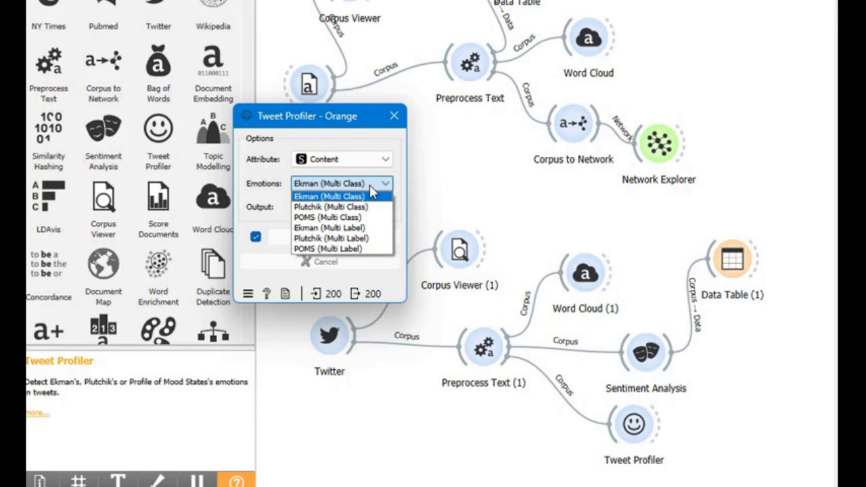
# Step: Check the Tweet Profiler's emotion and output options, keep Ekman (Multi Class) and Classes, and close its settings
pyautogui.click(383, 185)
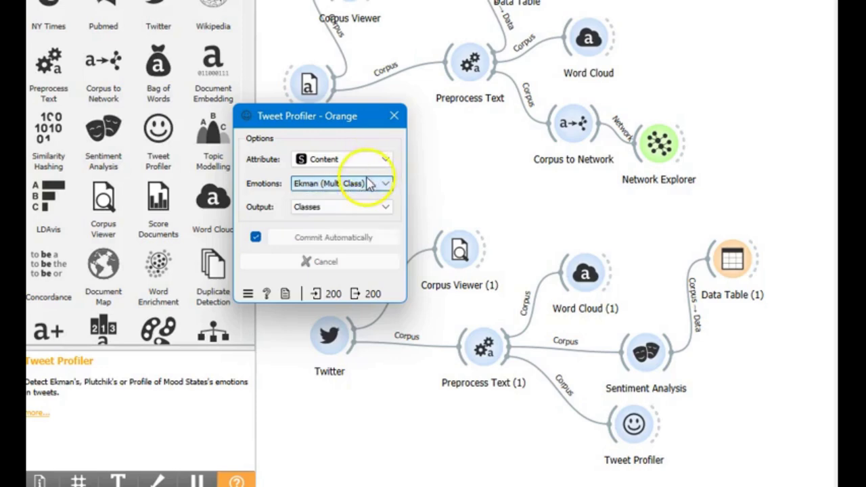
pyautogui.click(339, 213)
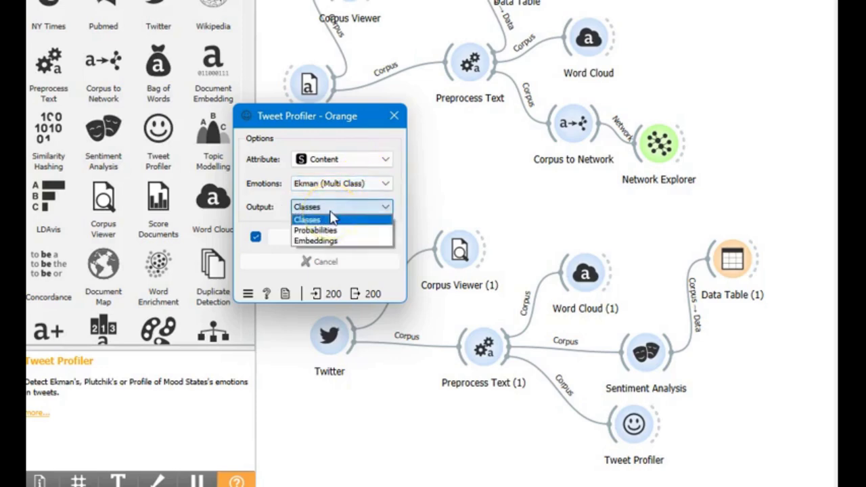
pyautogui.click(330, 214)
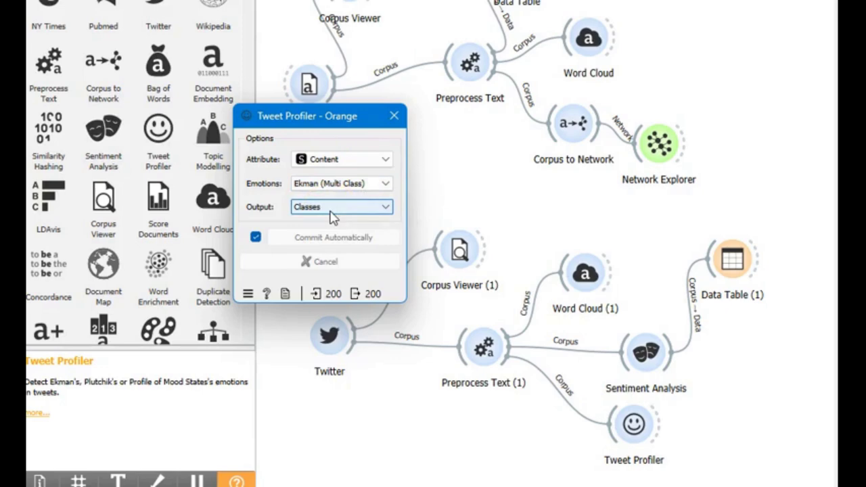
pyautogui.click(393, 117)
# Step: Add a Box Plot widget connected to the Tweet Profiler output
pyautogui.moveTo(655, 424); pyautogui.dragTo(727, 400)
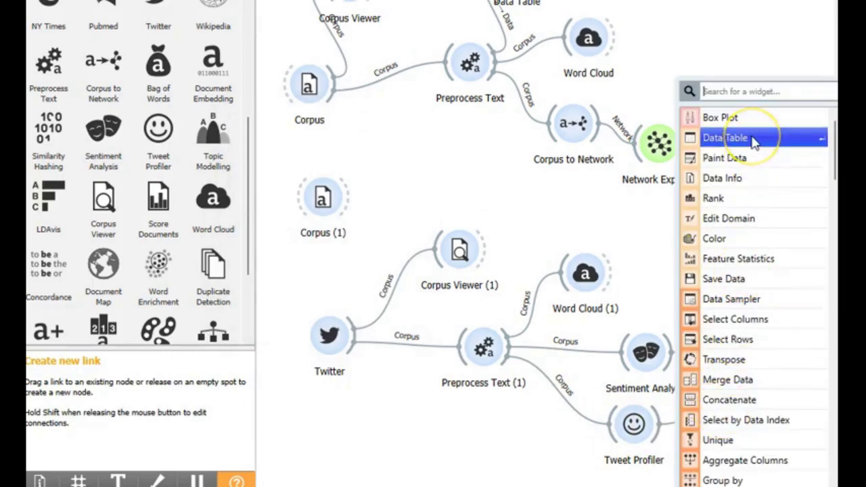
pyautogui.write('he')
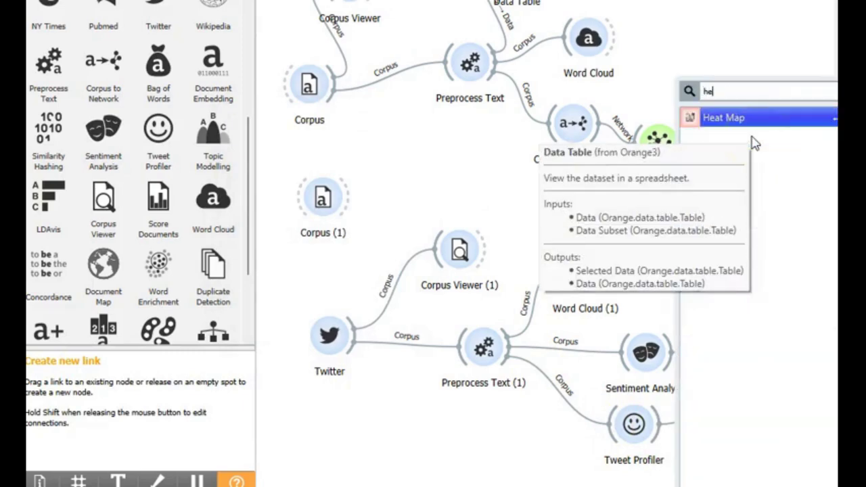
pyautogui.press('BackSpace')
pyautogui.press('BackSpace')
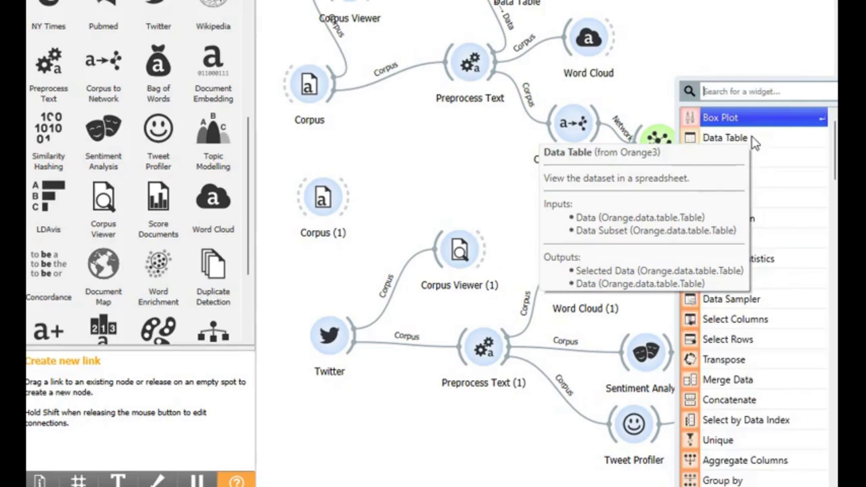
pyautogui.click(726, 122)
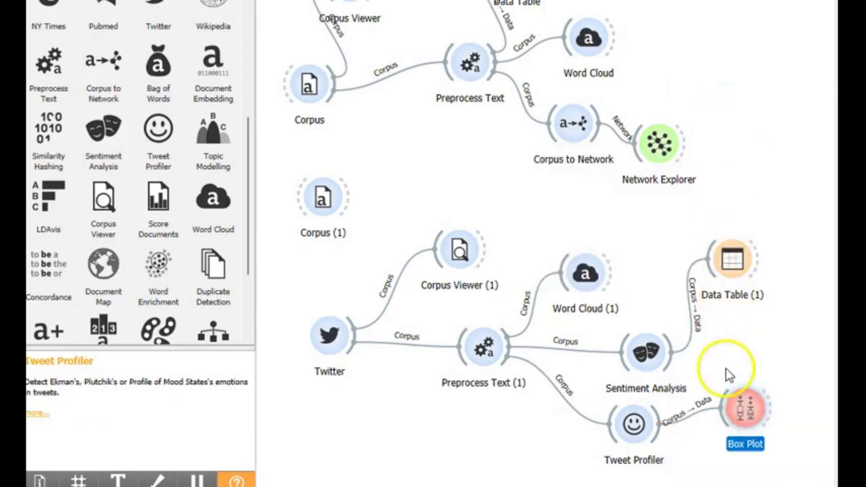
# Step: Open the Box Plot, narrow its window and move it fully into view, with Emotion selected as the variable
pyautogui.click(747, 413)
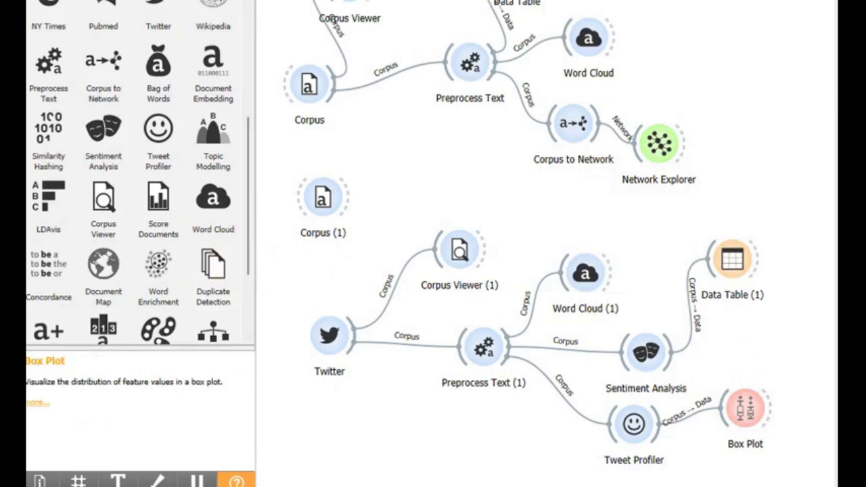
pyautogui.moveTo(0, 40); pyautogui.dragTo(314, 58)
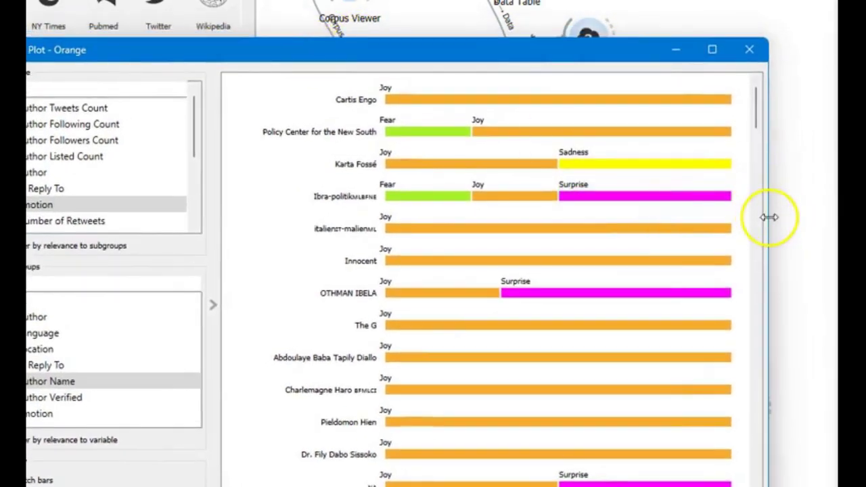
pyautogui.moveTo(769, 217); pyautogui.dragTo(721, 217)
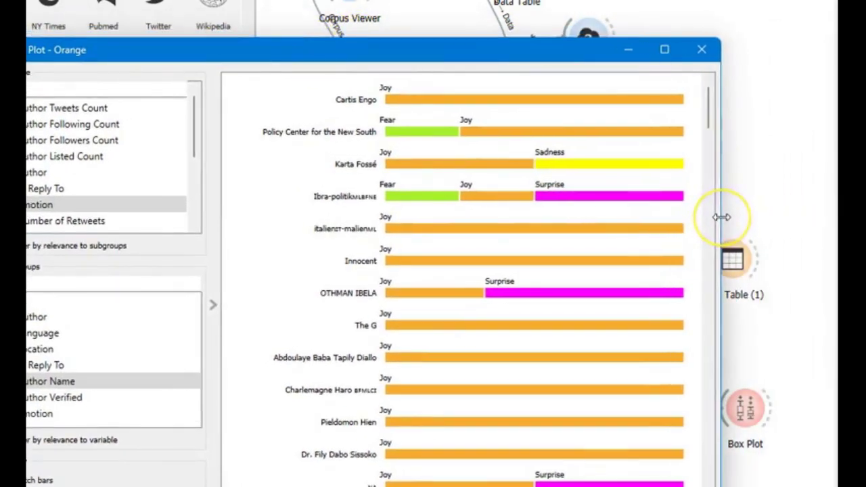
pyautogui.click(548, 226)
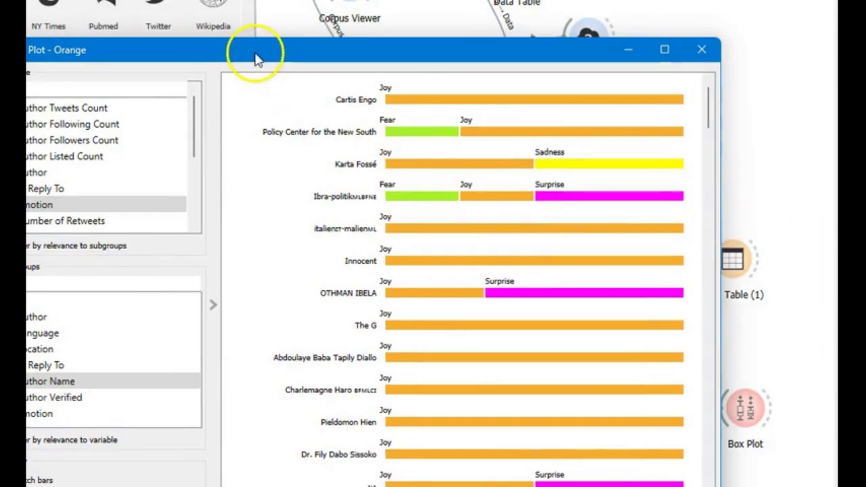
pyautogui.moveTo(255, 59); pyautogui.dragTo(356, 49)
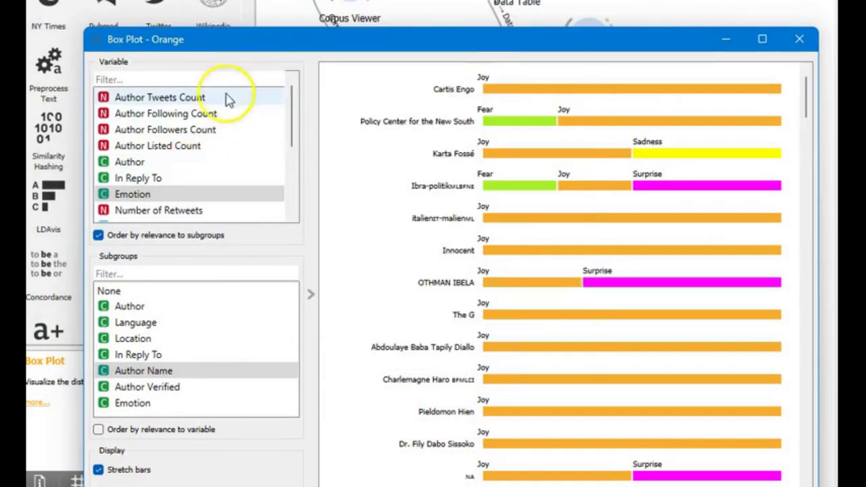
pyautogui.click(142, 196)
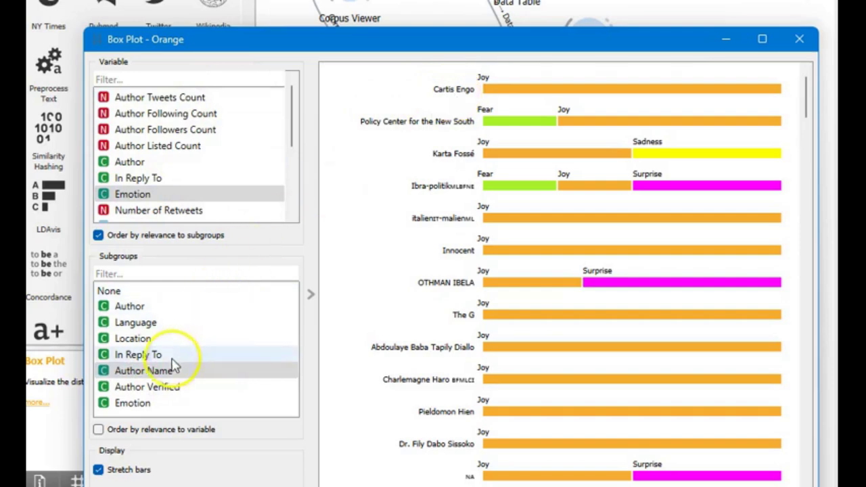
# Step: Group the box plot by the Emotion subgroup and select the Fear bar
pyautogui.click(137, 405)
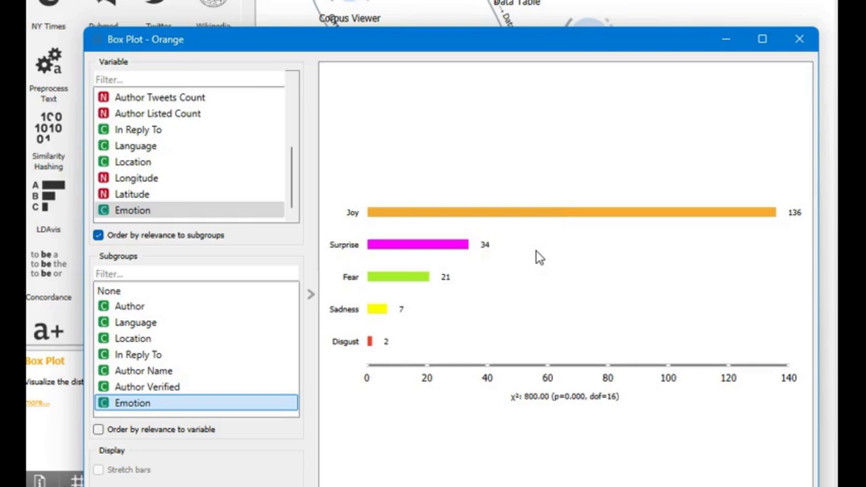
pyautogui.click(391, 287)
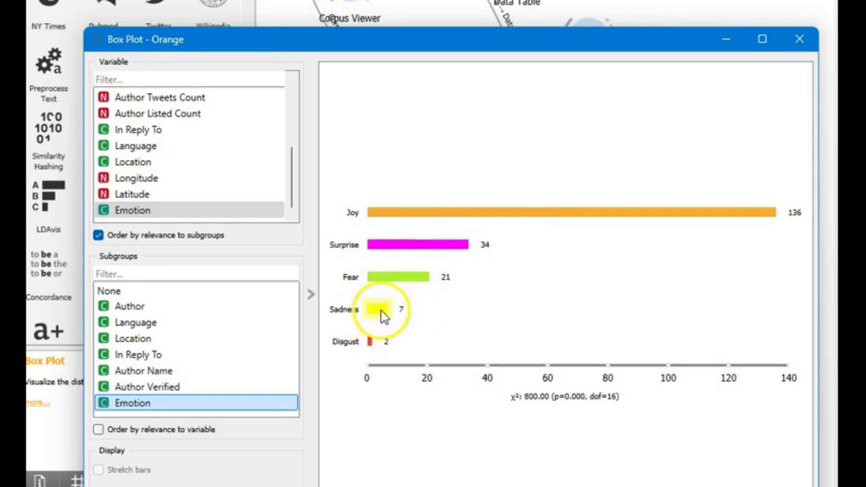
pyautogui.click(371, 343)
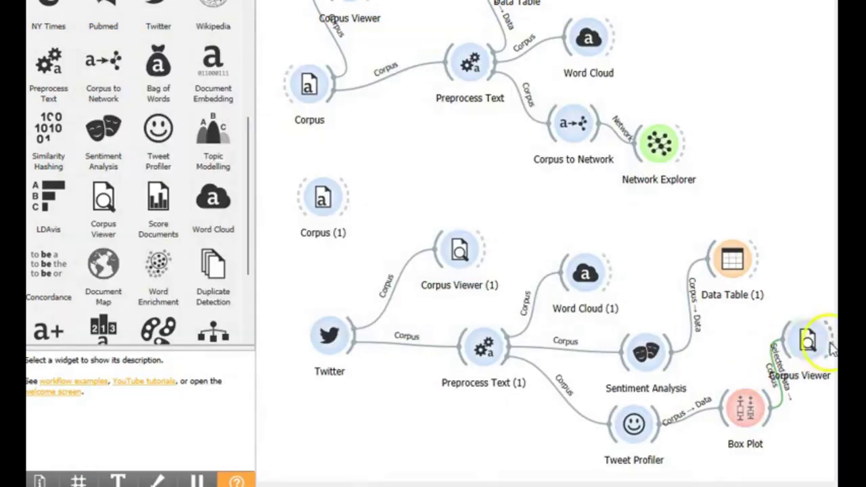
# Step: Move the Corpus Viewer linked to the Box Plot up beside Data Table (1) and add a Data Table connected to the Box Plot output
pyautogui.moveTo(811, 342); pyautogui.dragTo(812, 248)
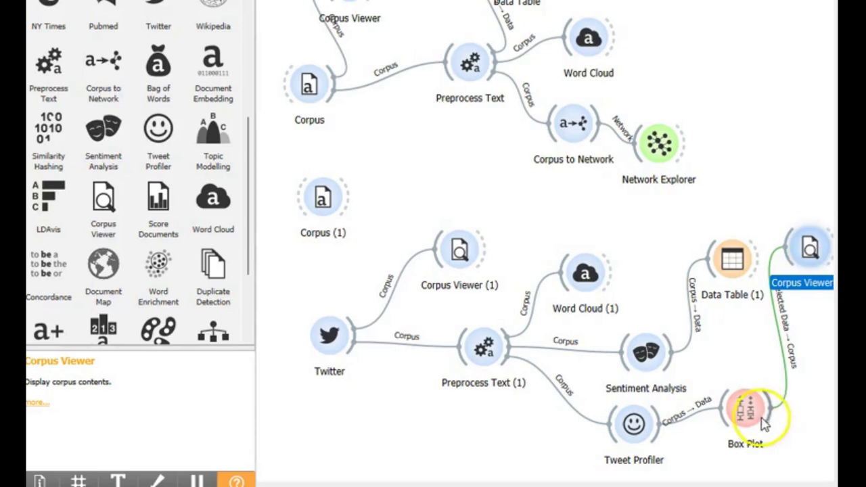
pyautogui.moveTo(767, 423); pyautogui.dragTo(807, 439)
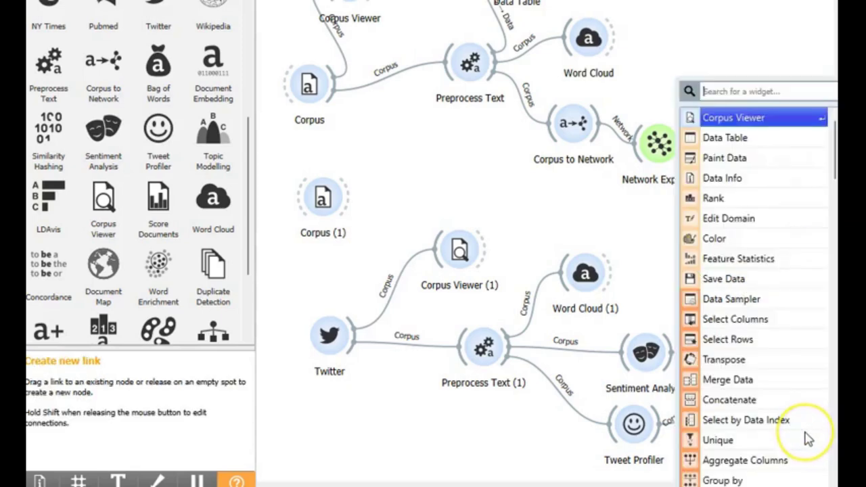
pyautogui.click(738, 137)
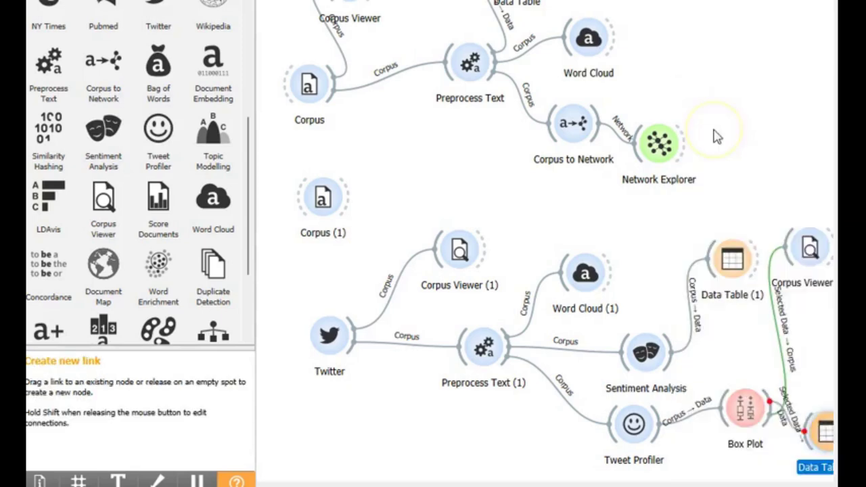
# Step: Open the new Data Table, move it fully into view, widen the Content column and read the Fear tweets
pyautogui.doubleClick(826, 439)
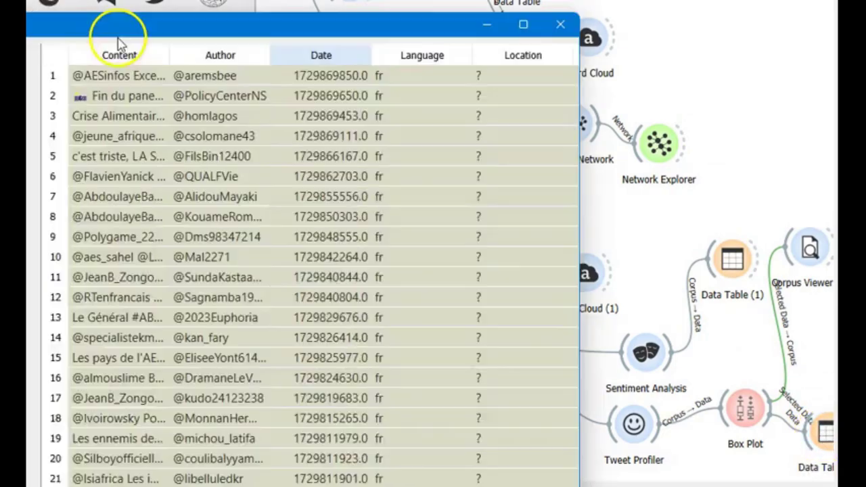
pyautogui.moveTo(115, 34); pyautogui.dragTo(347, 30)
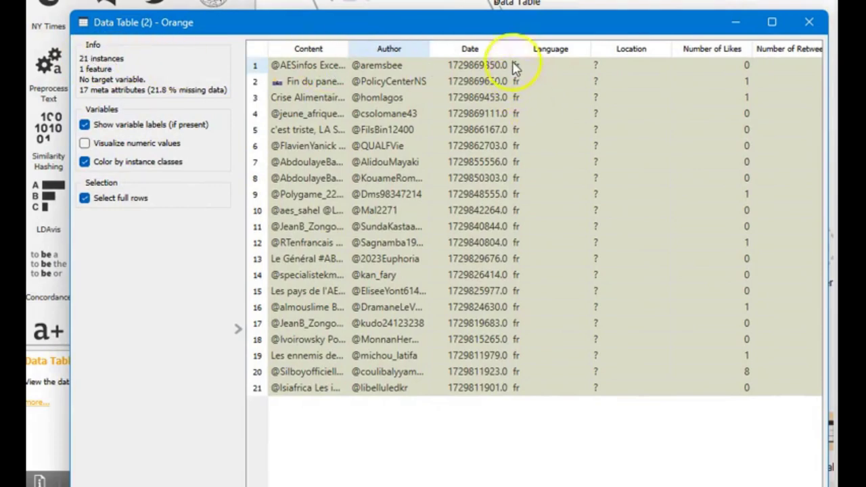
pyautogui.click(616, 53)
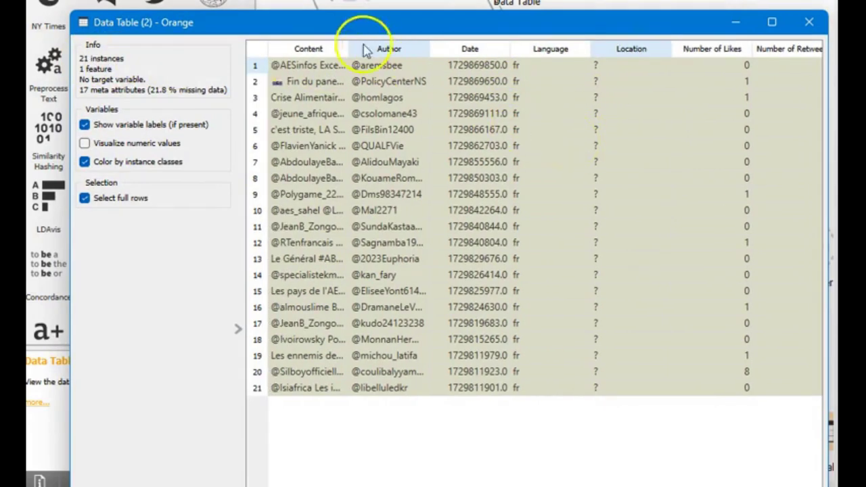
pyautogui.moveTo(349, 48); pyautogui.dragTo(608, 65)
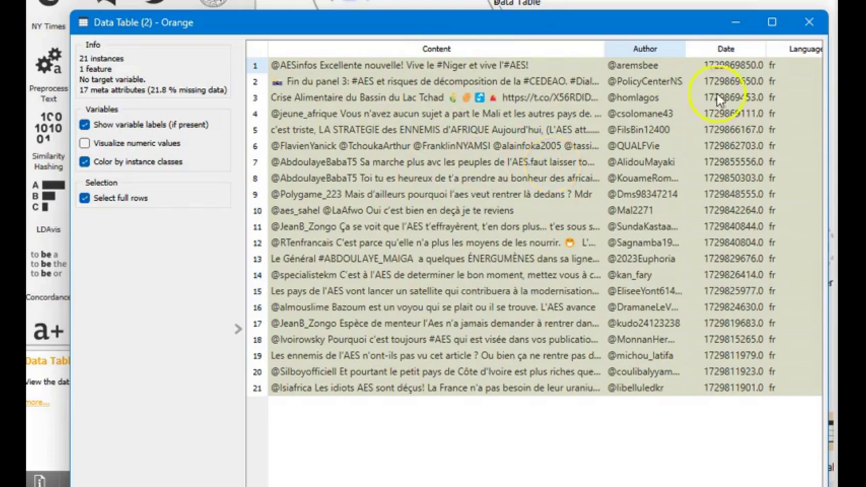
pyautogui.click(836, 364)
pyautogui.scroll(-1, 785, 377)
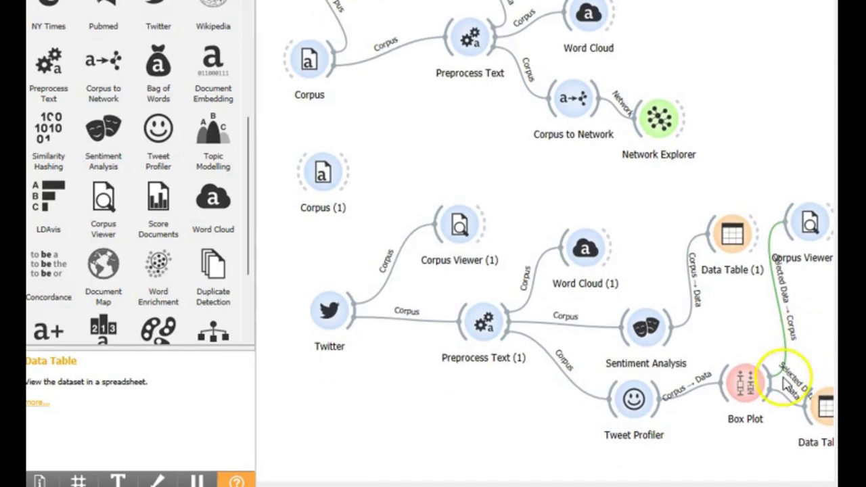
# Step: Select the Sadness bar in the Box Plot and read its tweets in the Data Table with a wider Content column
pyautogui.click(684, 486)
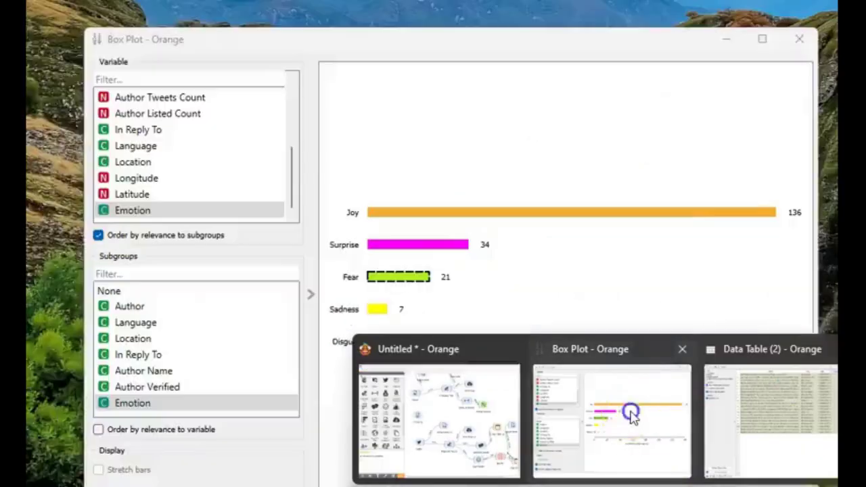
pyautogui.click(628, 409)
pyautogui.click(377, 308)
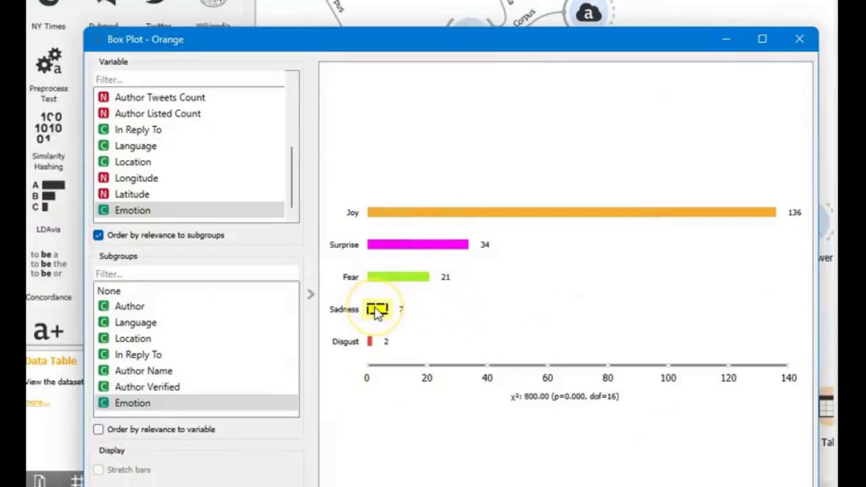
pyautogui.moveTo(683, 486)
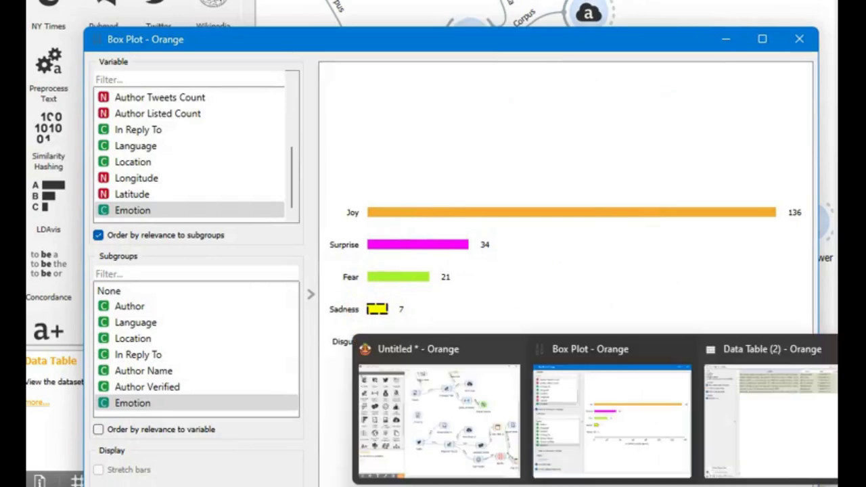
pyautogui.click(767, 415)
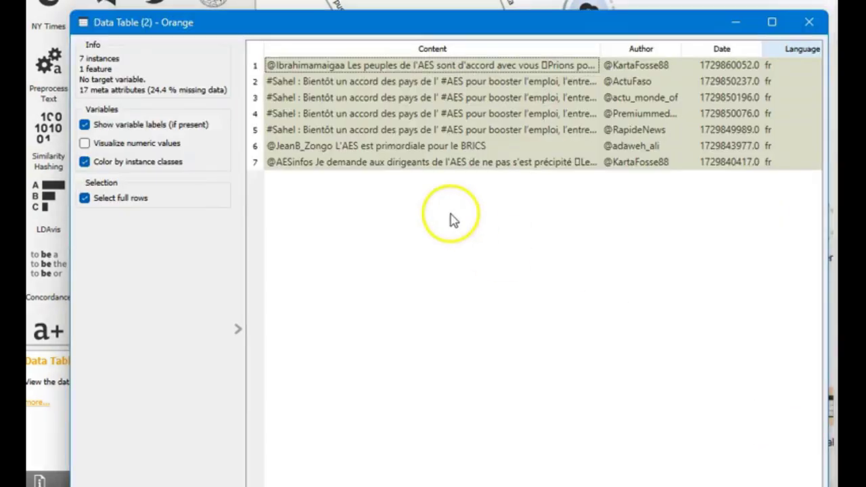
pyautogui.click(380, 80)
pyautogui.click(365, 206)
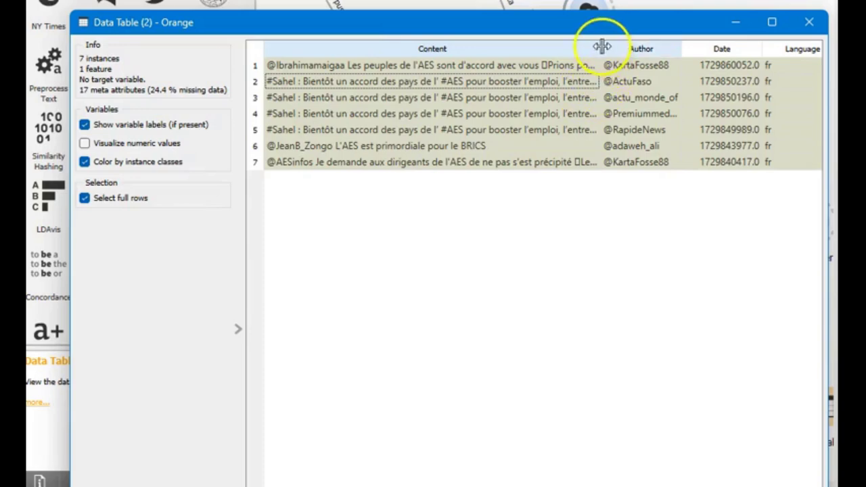
pyautogui.moveTo(603, 47); pyautogui.dragTo(677, 65)
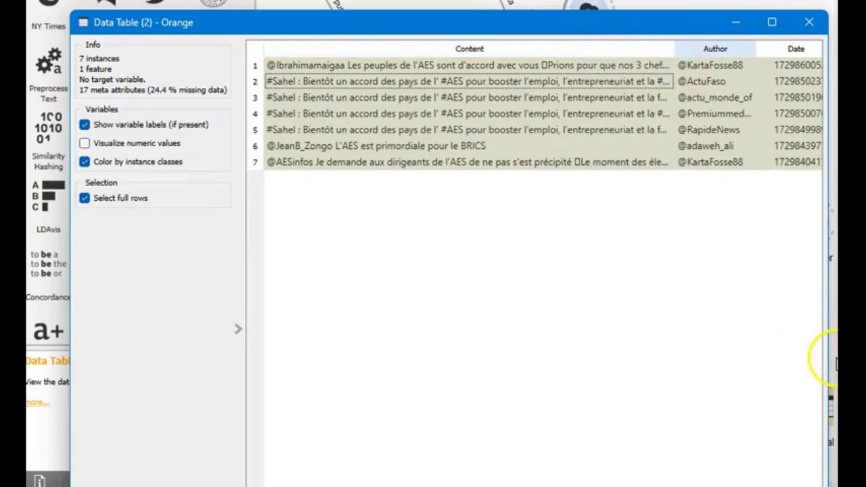
pyautogui.click(833, 363)
# Step: Select the Disgust bar in the Box Plot, read its full tweets in the Data Table and close the table
pyautogui.moveTo(595, 486)
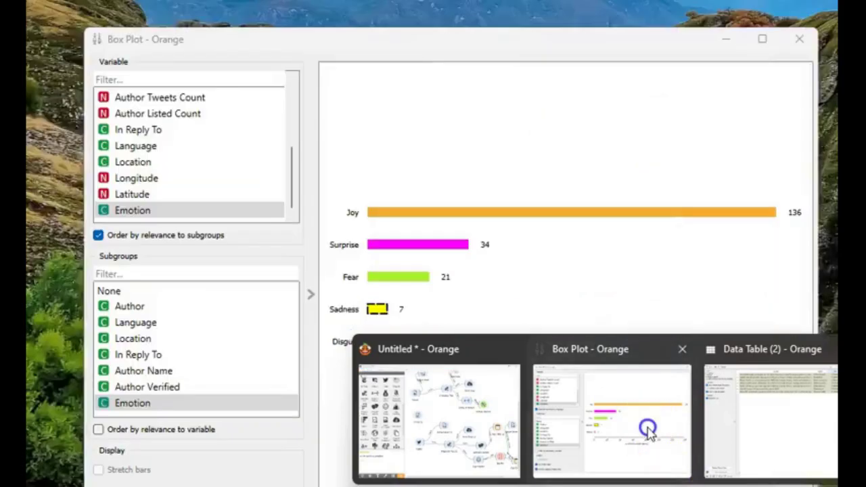
pyautogui.click(648, 426)
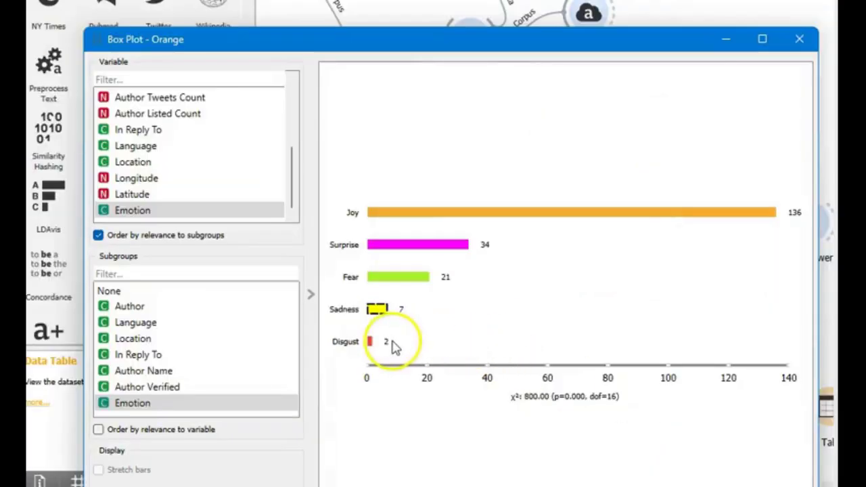
pyautogui.click(369, 342)
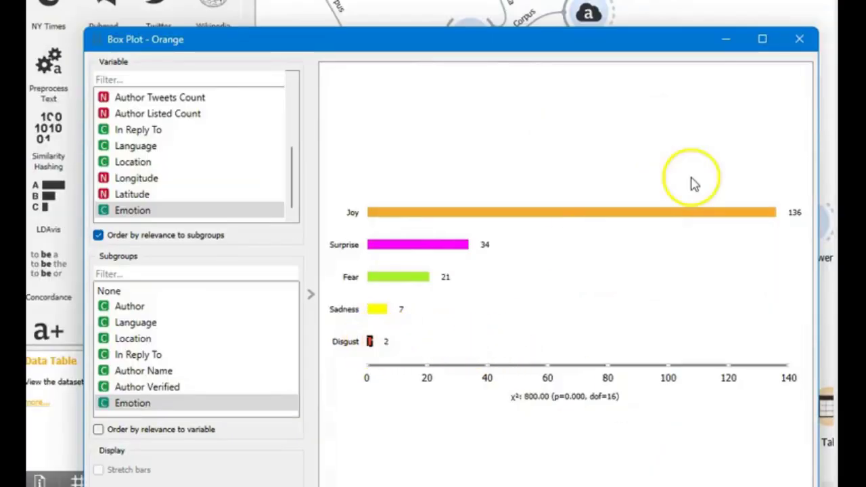
pyautogui.click(727, 50)
pyautogui.moveTo(712, 465)
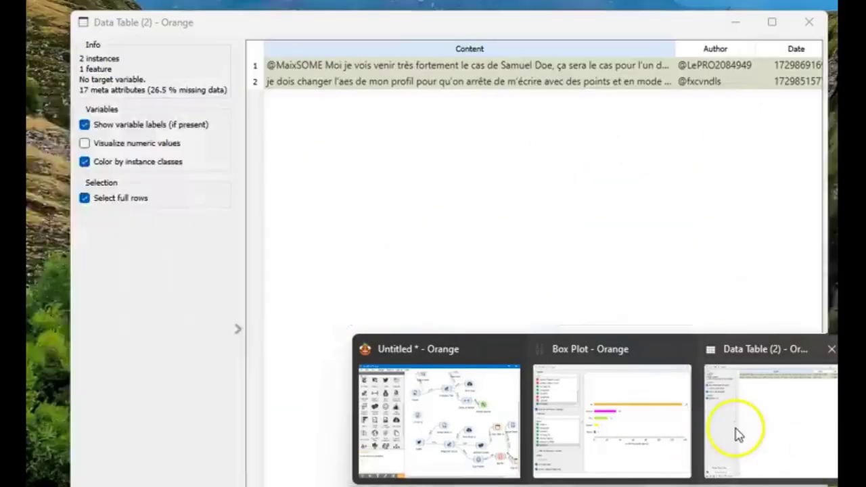
pyautogui.click(733, 431)
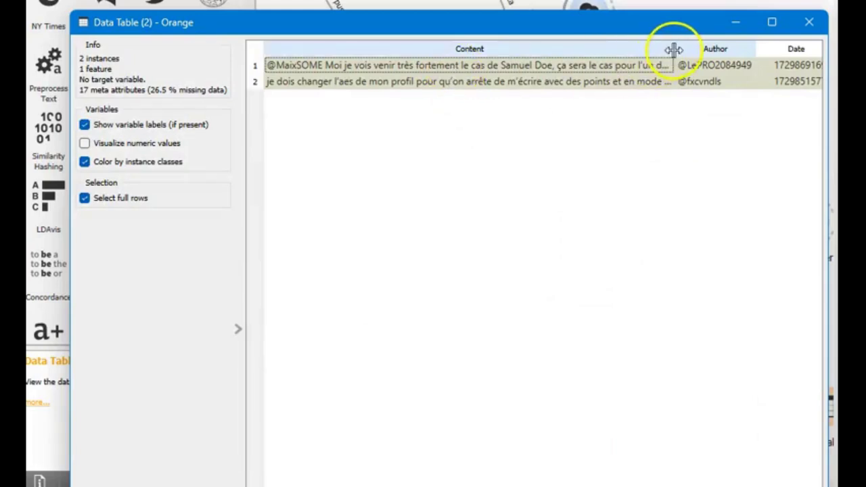
pyautogui.moveTo(672, 50); pyautogui.dragTo(717, 51)
pyautogui.moveTo(780, 69); pyautogui.dragTo(796, 71)
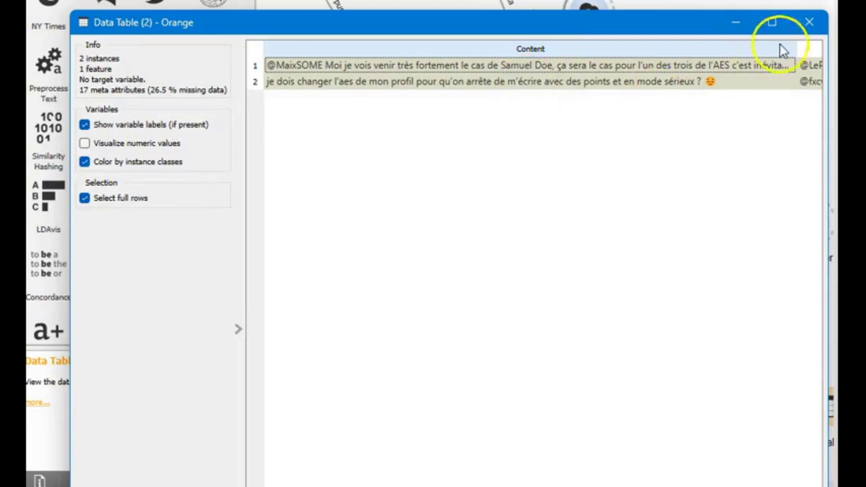
pyautogui.click(807, 24)
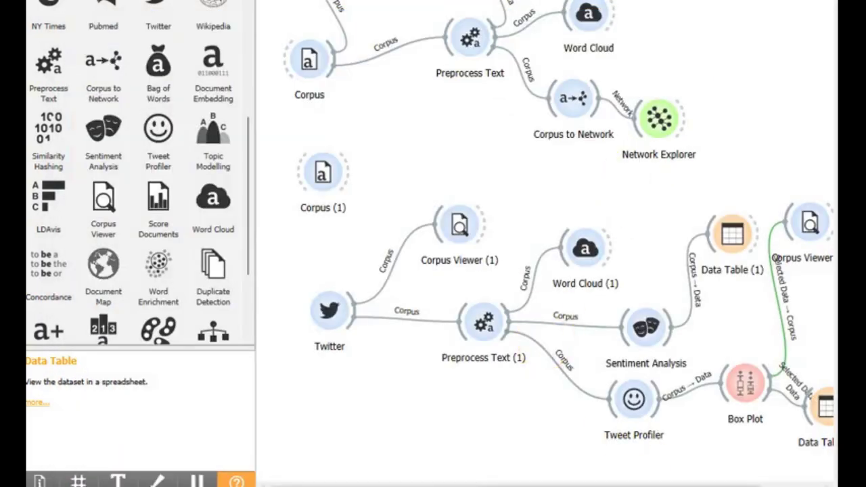
# Step: Review the distribution of emotions in the Box Plot, from Joy to Disgust, and close its window
pyautogui.moveTo(660, 486)
pyautogui.click(720, 426)
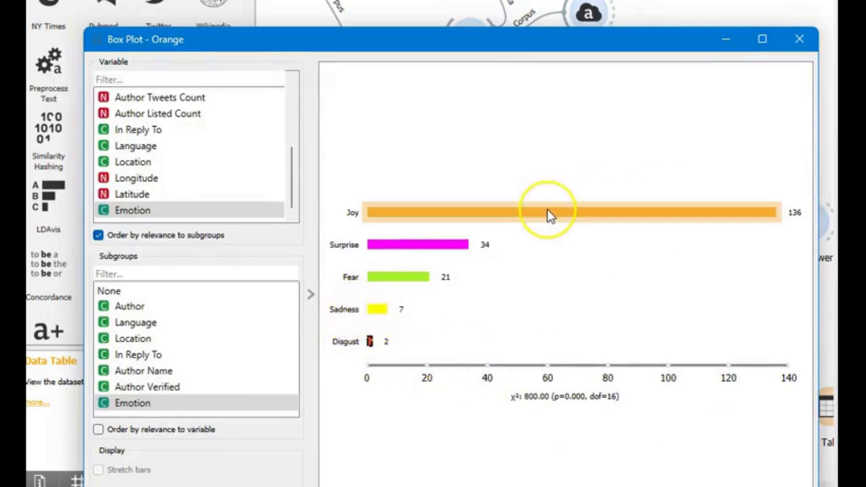
pyautogui.moveTo(550, 215)
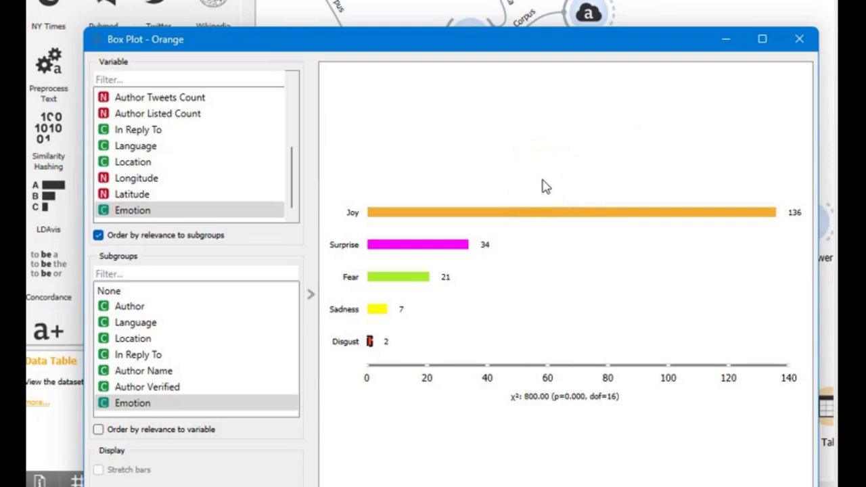
pyautogui.click(797, 40)
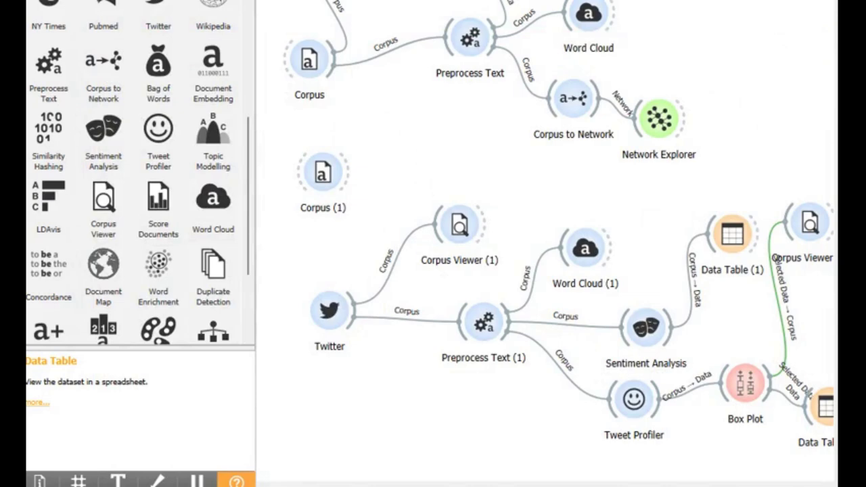
# Step: Save the workflow as demo_odm in the ODM folder
pyautogui.moveTo(753, 1)
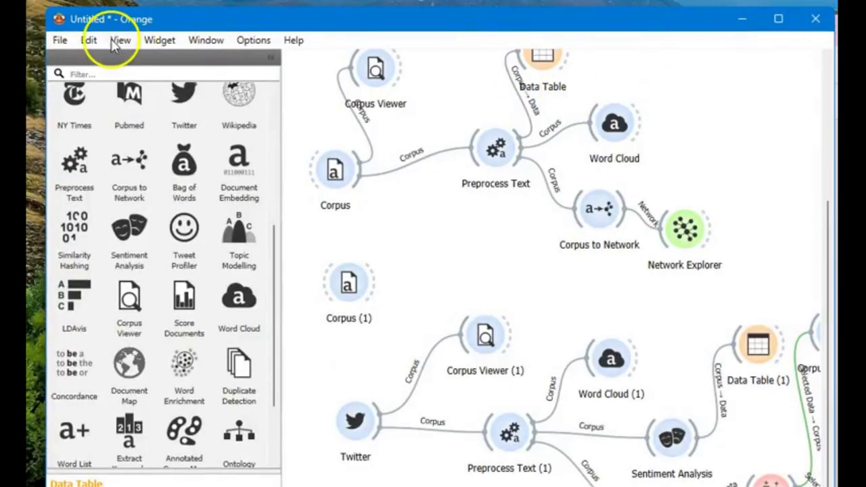
pyautogui.click(60, 40)
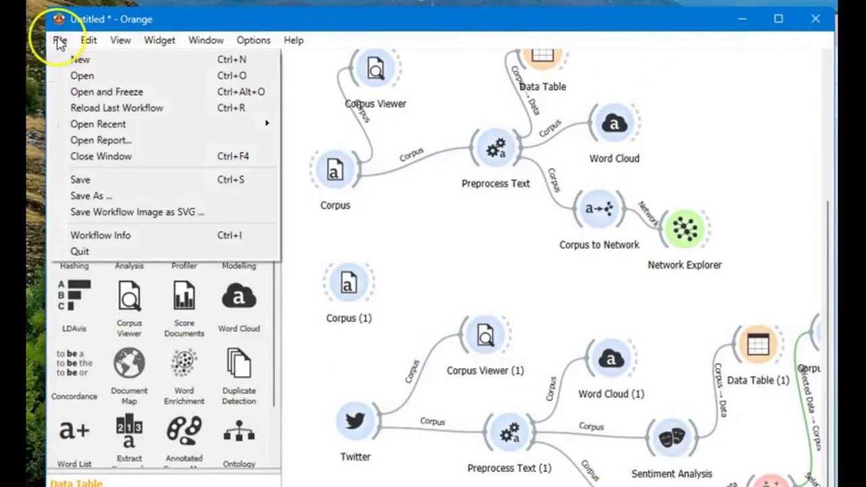
pyautogui.click(368, 237)
pyautogui.hotkey('ctrl', 's')
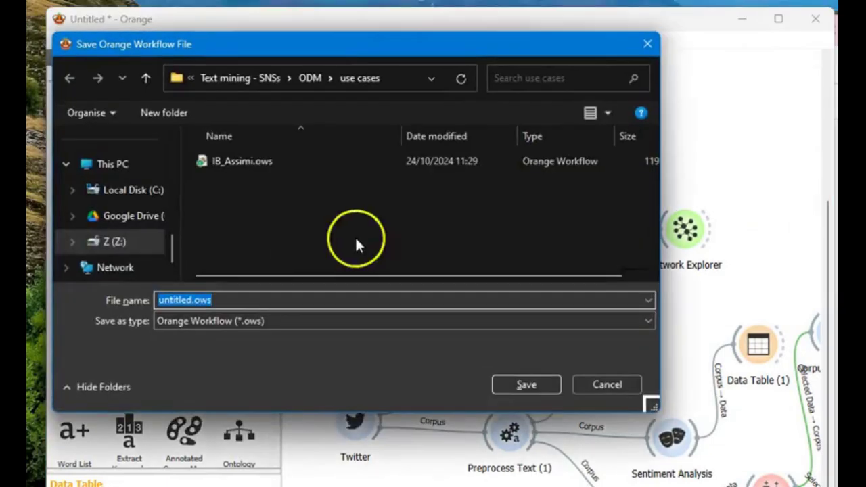
pyautogui.click(310, 78)
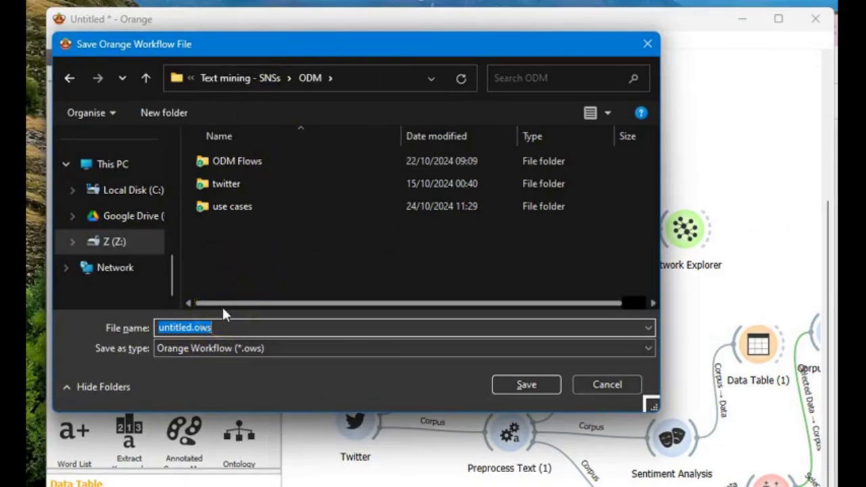
pyautogui.write('tes')
pyautogui.press('BackSpace')
pyautogui.press('BackSpace')
pyautogui.press('BackSpace')
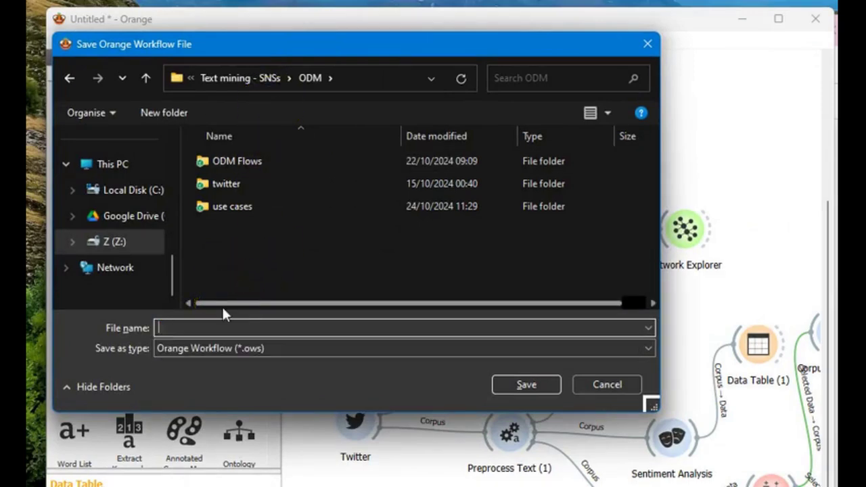
pyautogui.write('demo_odm')
pyautogui.click(499, 389)
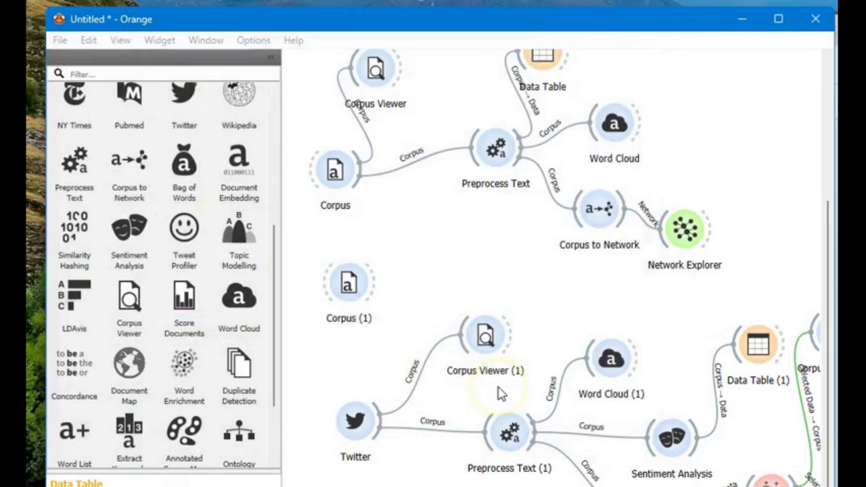
# Step: Create a new empty workflow in a separate window
pyautogui.click(458, 258)
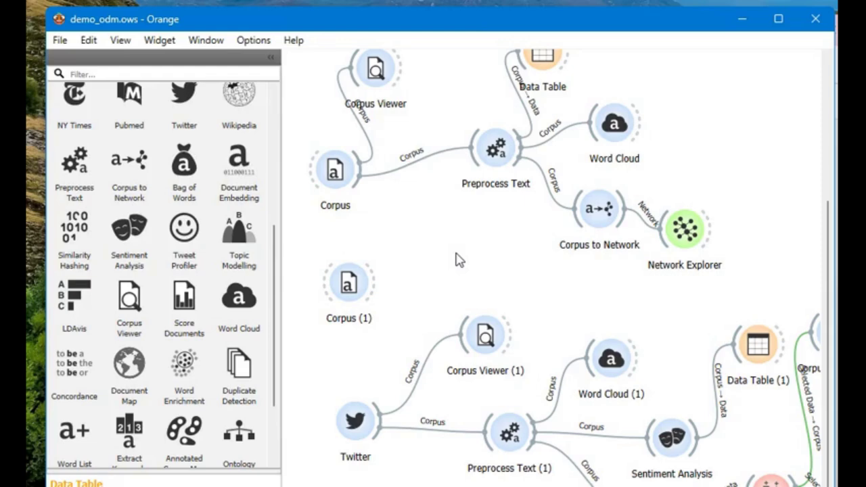
pyautogui.click(62, 41)
pyautogui.click(76, 59)
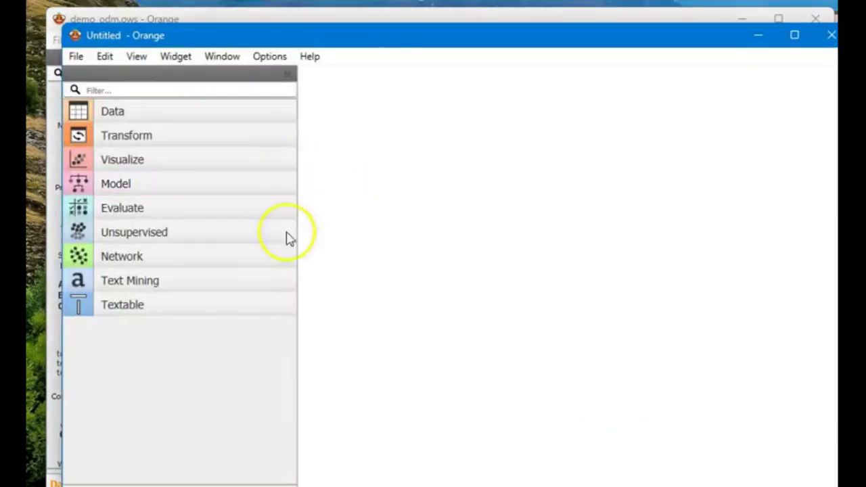
# Step: Add a Twitter widget from the Text Mining category to the empty canvas and open its settings beside it
pyautogui.click(176, 282)
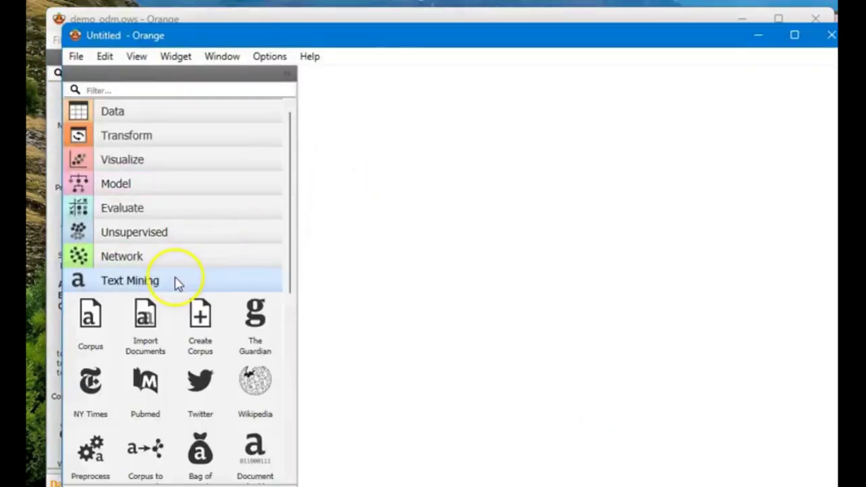
pyautogui.moveTo(184, 399); pyautogui.dragTo(383, 264)
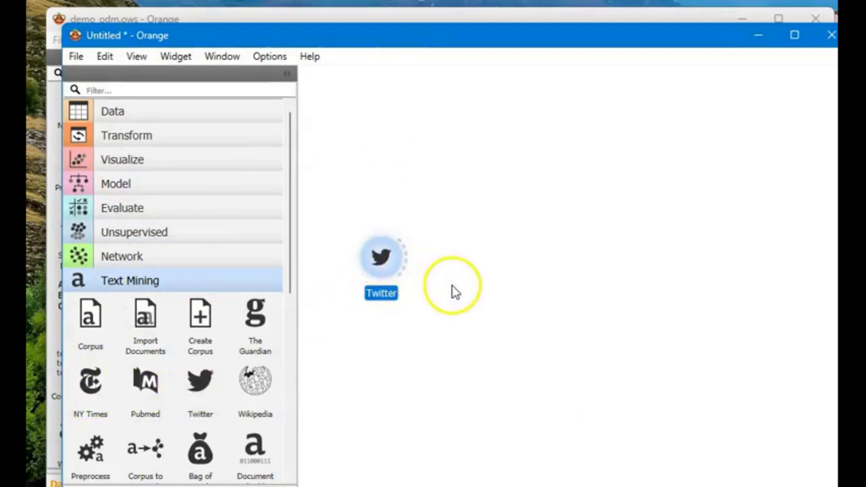
pyautogui.doubleClick(387, 261)
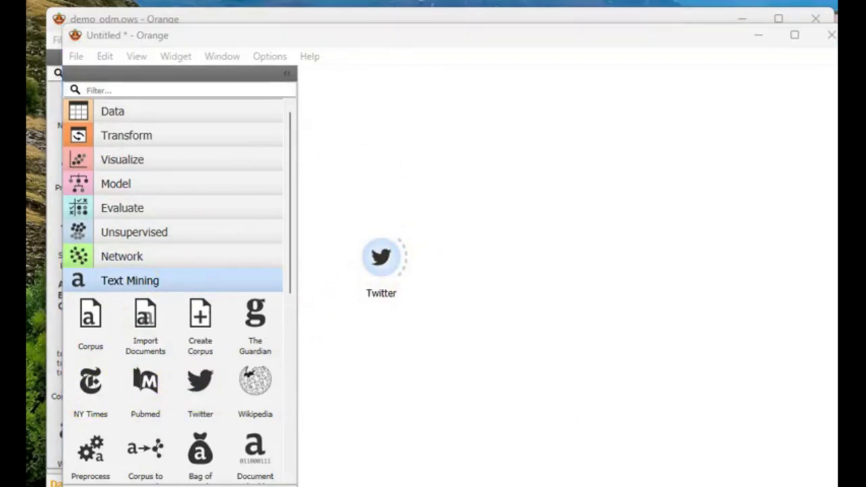
pyautogui.moveTo(145, 52); pyautogui.dragTo(605, 72)
# Step: Clear the existing author name from the Twitter widget's query word list
pyautogui.doubleClick(605, 135)
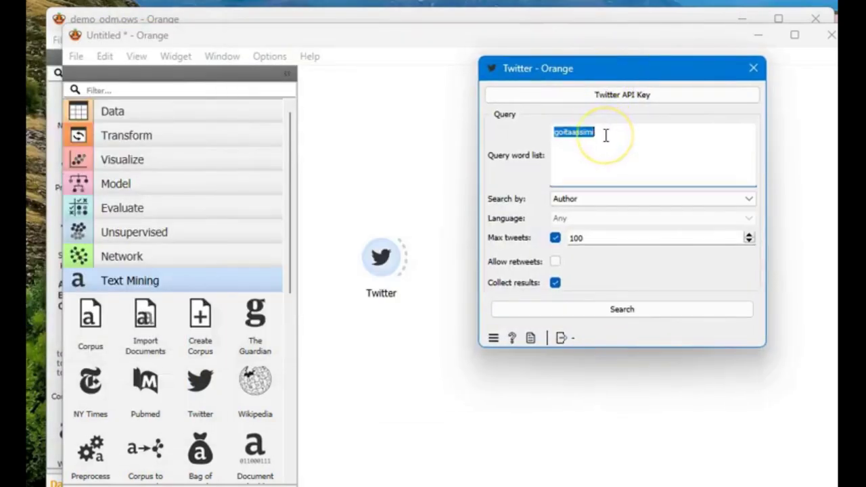
pyautogui.press('Right')
pyautogui.click(597, 161)
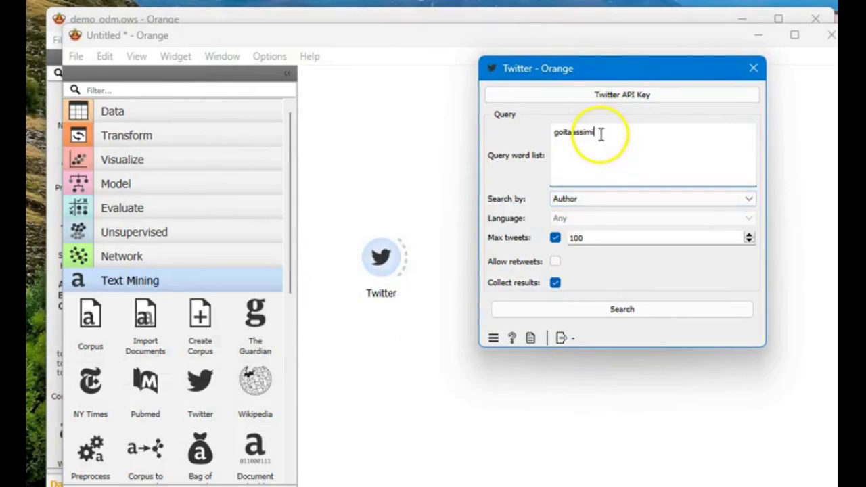
pyautogui.moveTo(601, 135); pyautogui.dragTo(540, 137)
pyautogui.press('BackSpace')
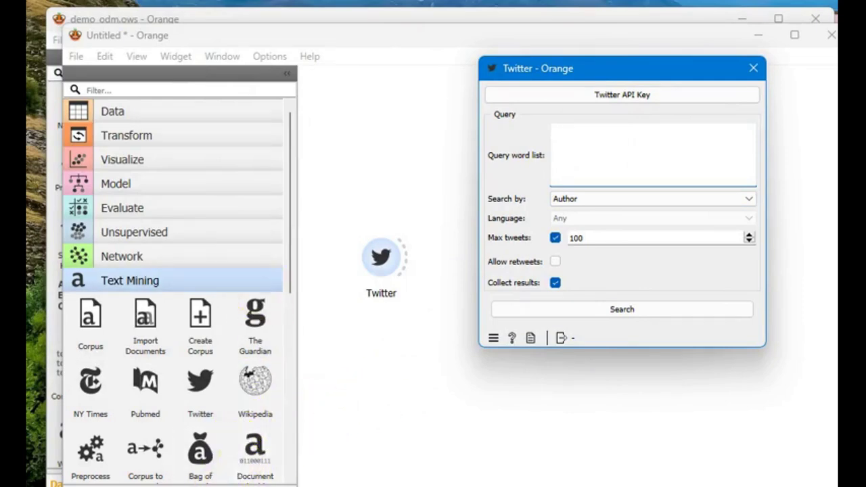
# Step: Switch to Chrome, show the X home page and browse the For you feed
pyautogui.rightClick(237, 486)
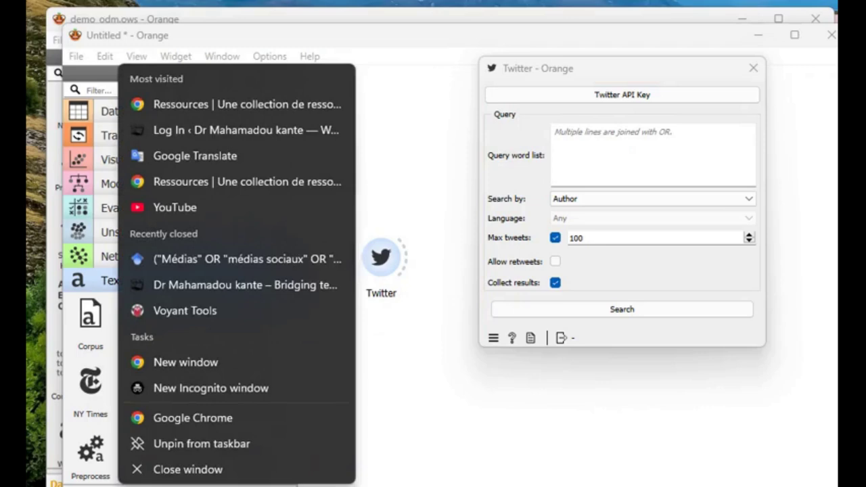
pyautogui.click(236, 486)
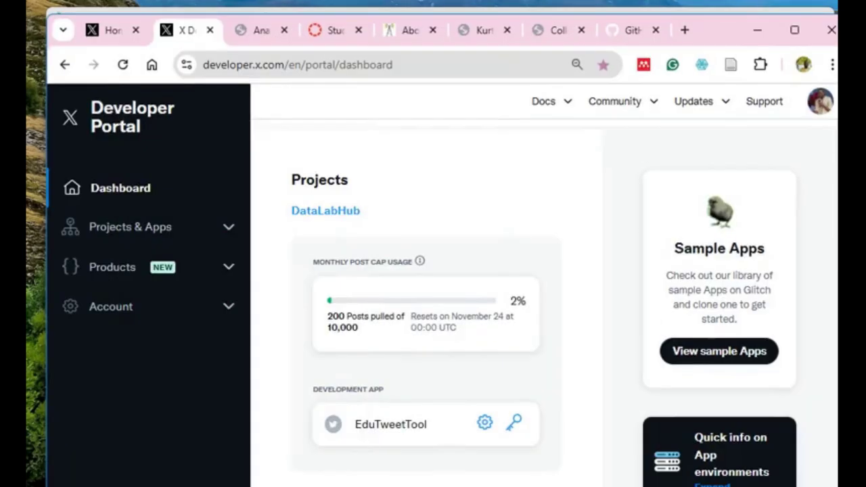
pyautogui.rightClick(108, 35)
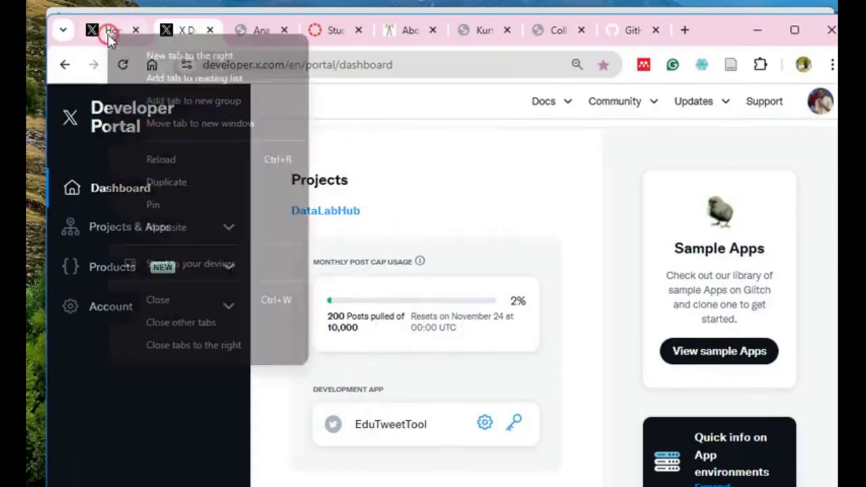
pyautogui.click(105, 34)
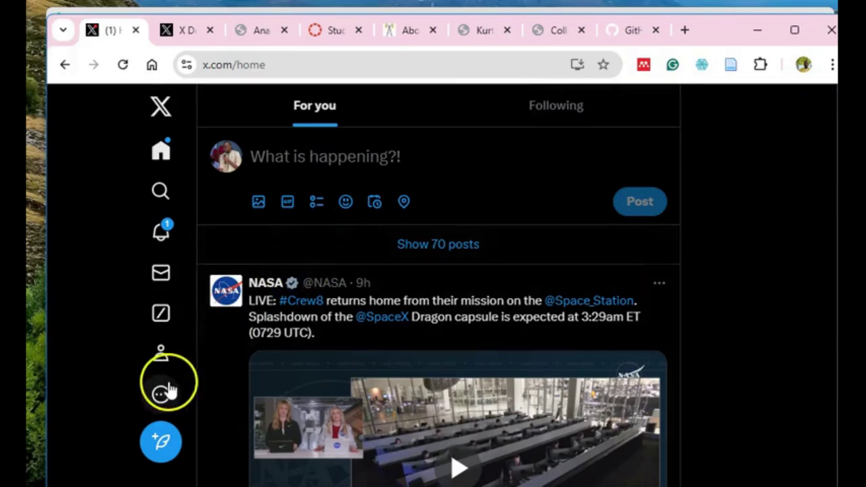
pyautogui.scroll(-2, 166, 391)
pyautogui.scroll(-2, 305, 344)
pyautogui.scroll(-2, 307, 347)
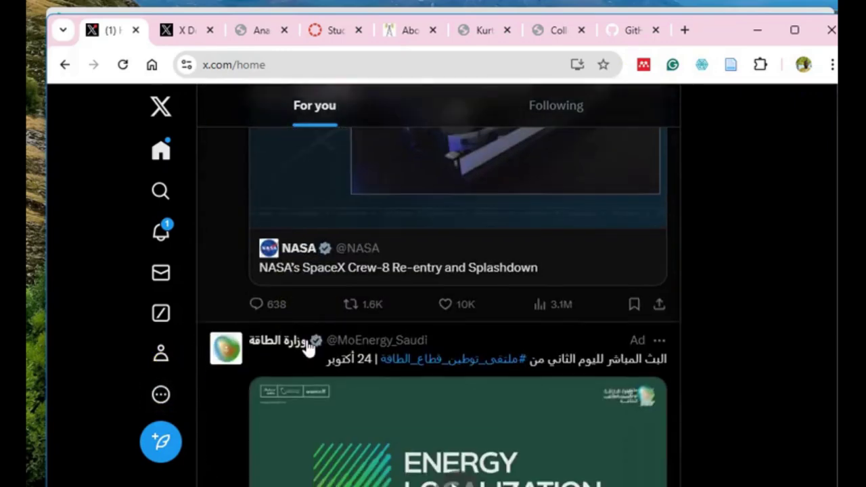
pyautogui.scroll(-2, 308, 348)
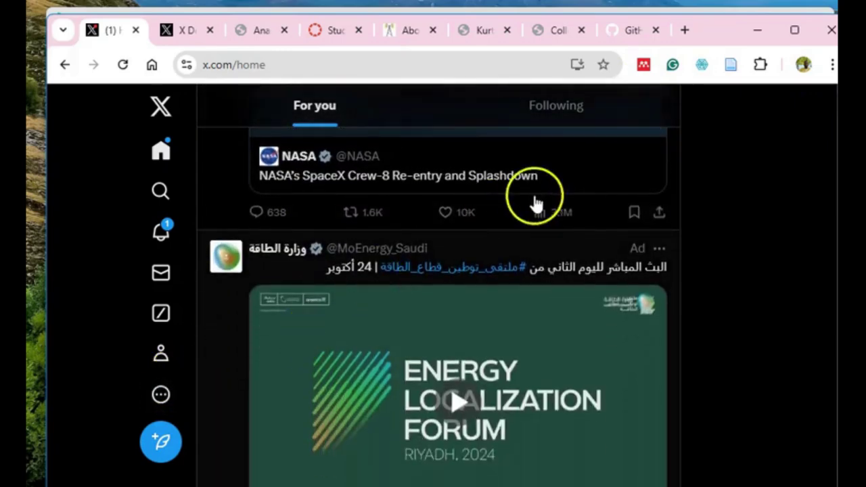
pyautogui.scroll(5, 532, 193)
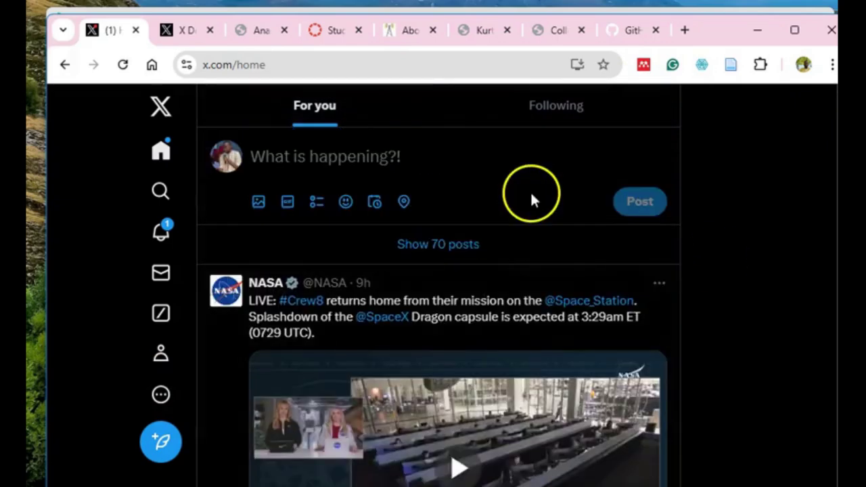
# Step: Search X for "ibrahim" and open the verified profile of Capitaine Ibrahim TRAORÉ to read its handle
pyautogui.click(160, 190)
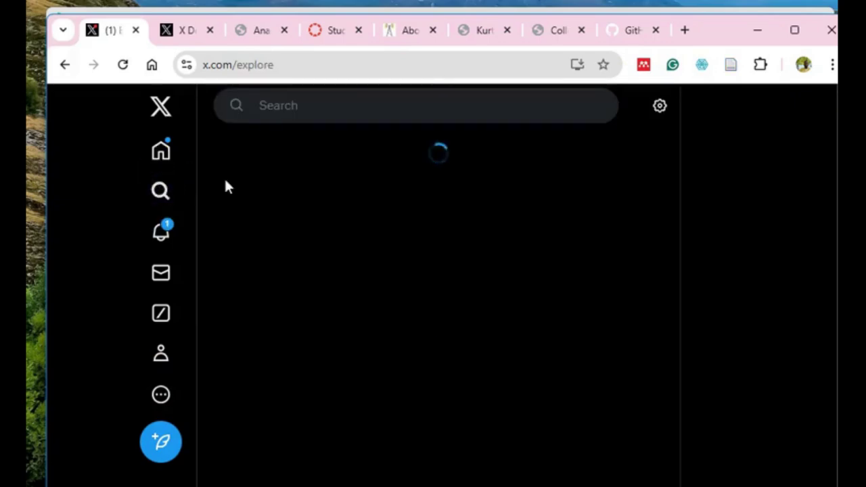
pyautogui.click(315, 105)
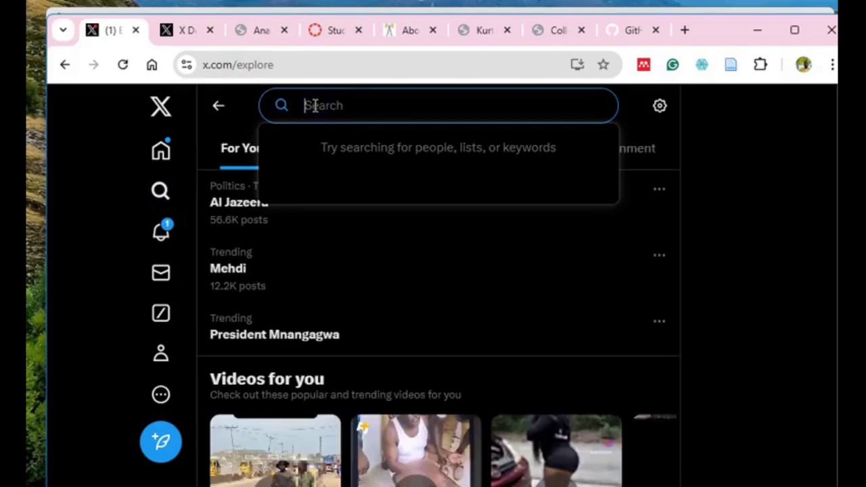
pyautogui.write('ibrahim')
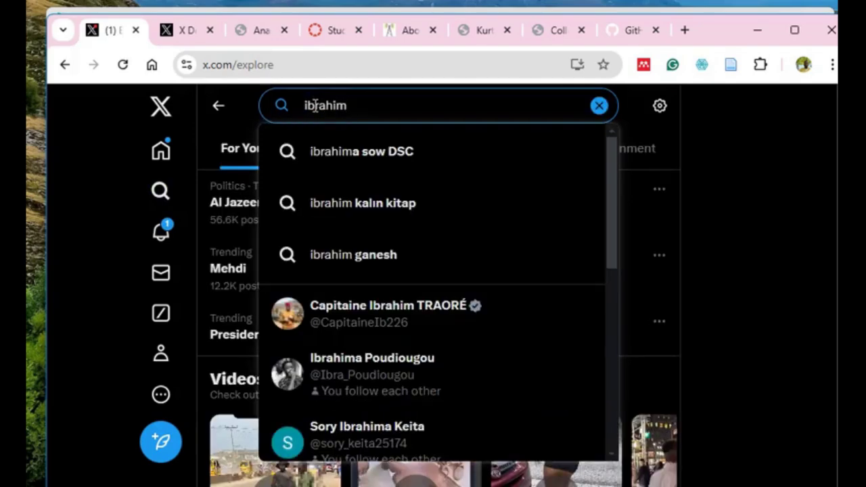
pyautogui.click(337, 315)
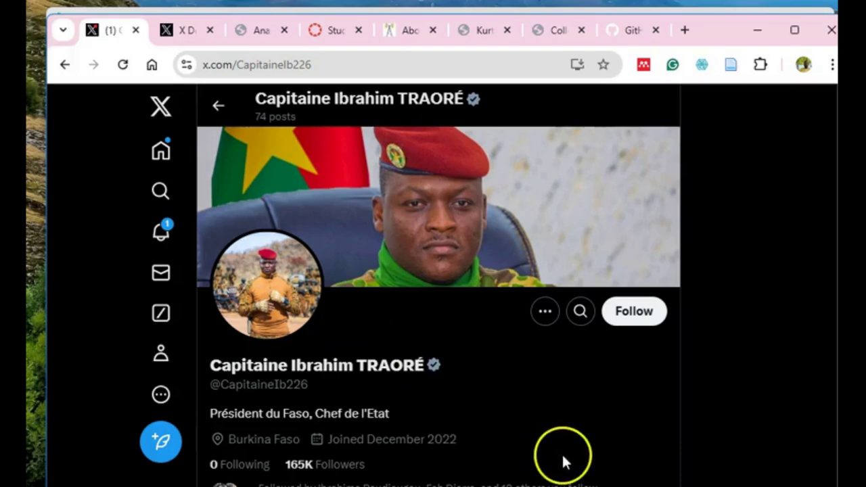
pyautogui.moveTo(650, 483)
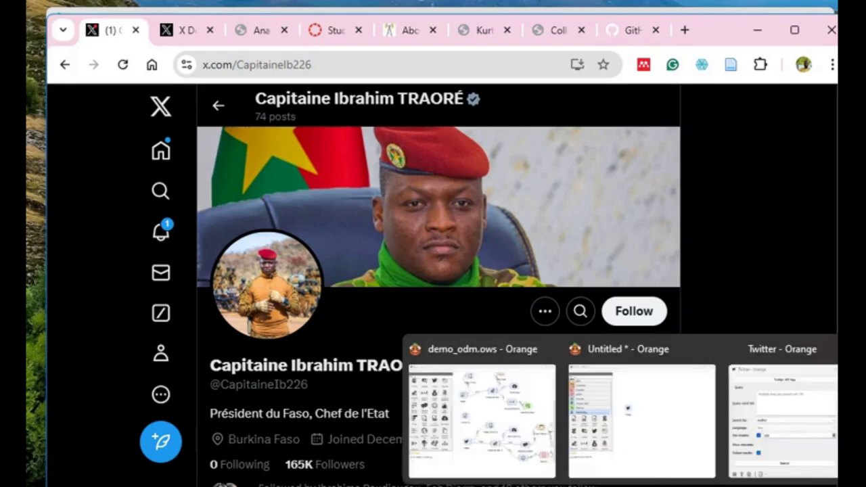
pyautogui.moveTo(674, 449)
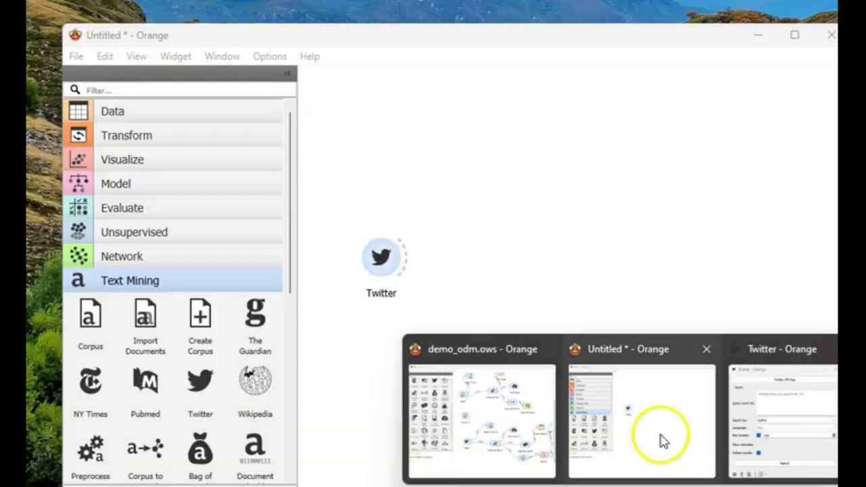
pyautogui.click(662, 441)
pyautogui.moveTo(670, 481)
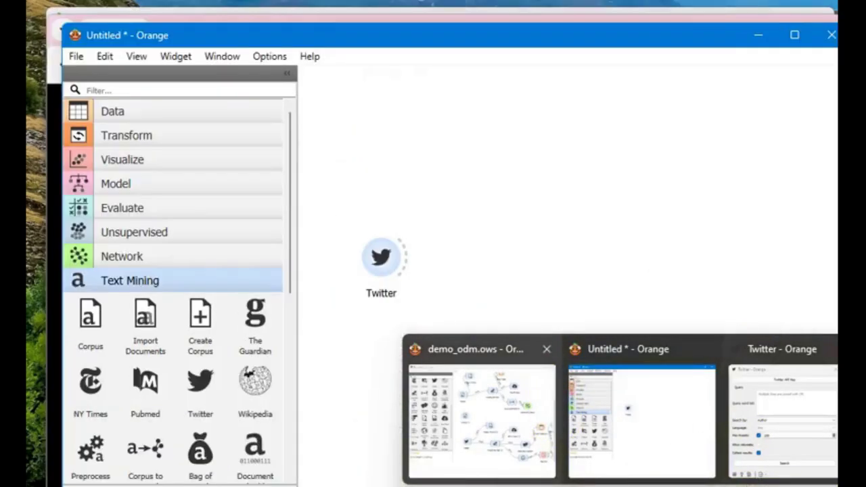
pyautogui.moveTo(237, 485)
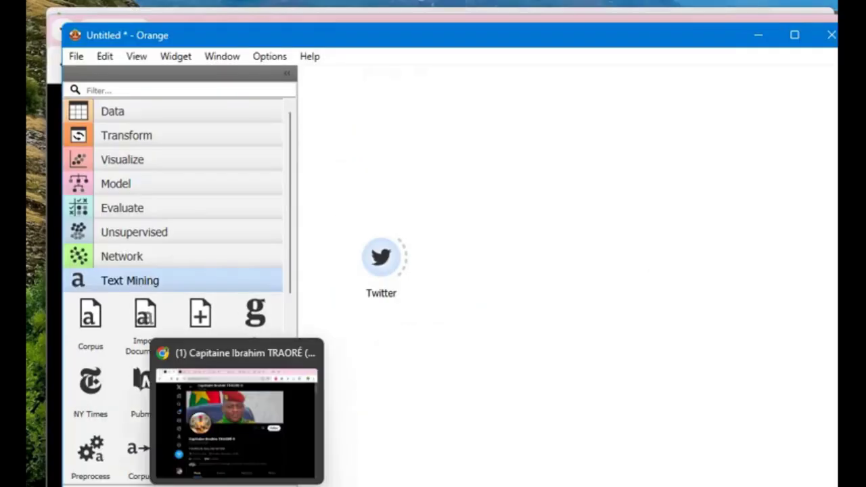
pyautogui.click(230, 437)
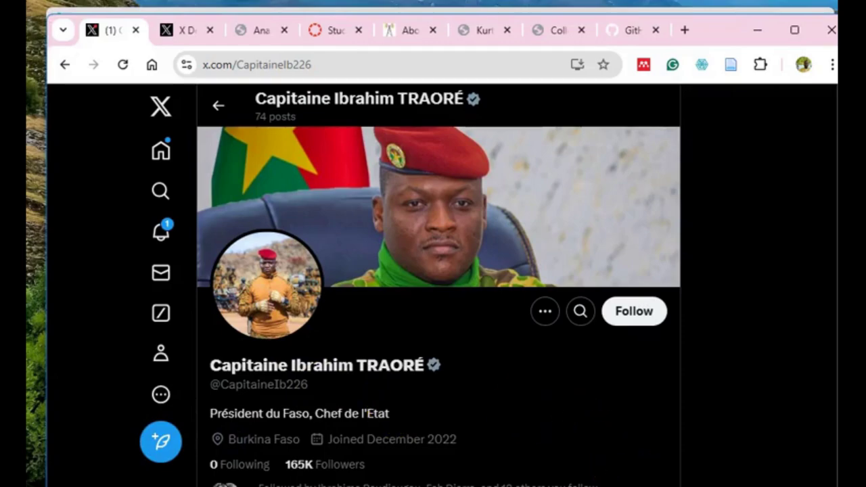
pyautogui.moveTo(692, 473)
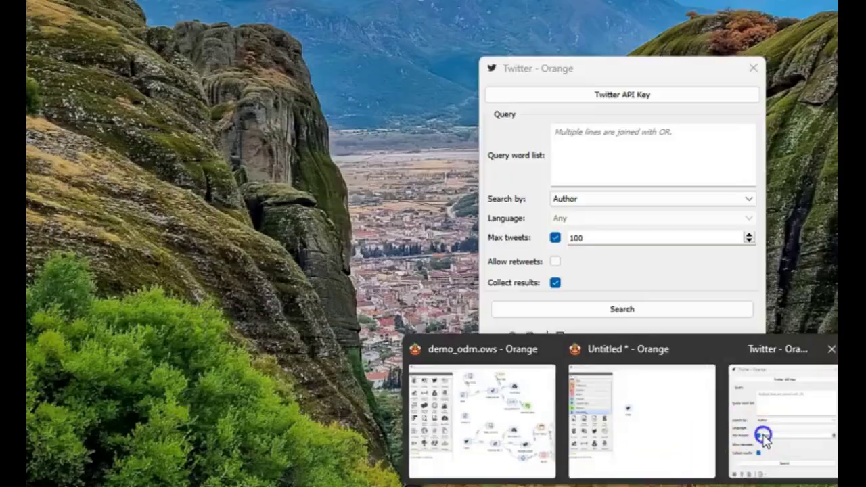
pyautogui.click(761, 433)
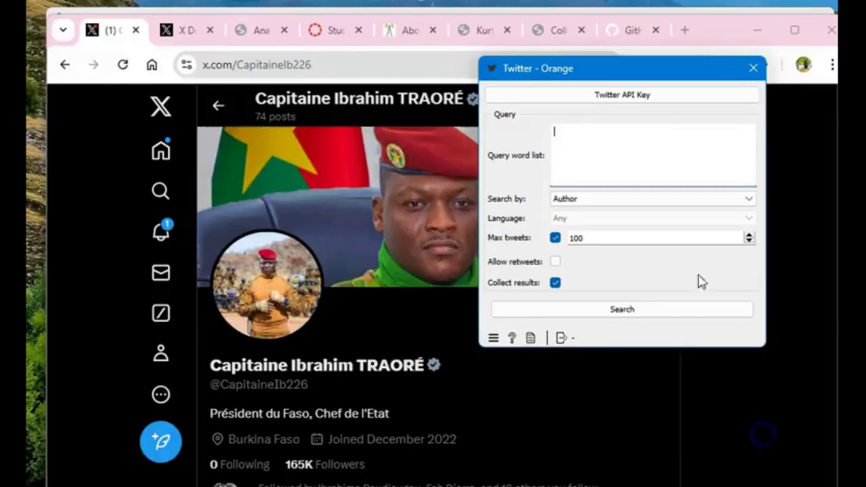
pyautogui.write('capitaine')
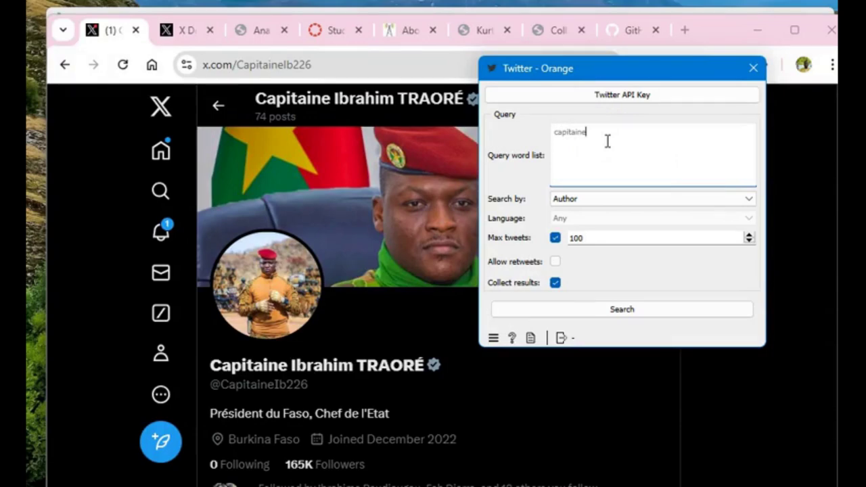
pyautogui.write('ib226')
pyautogui.click(566, 169)
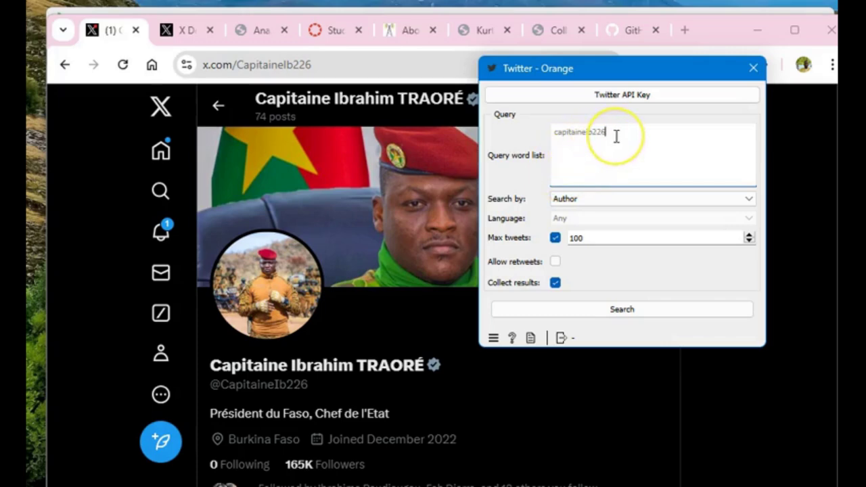
pyautogui.doubleClick(575, 135)
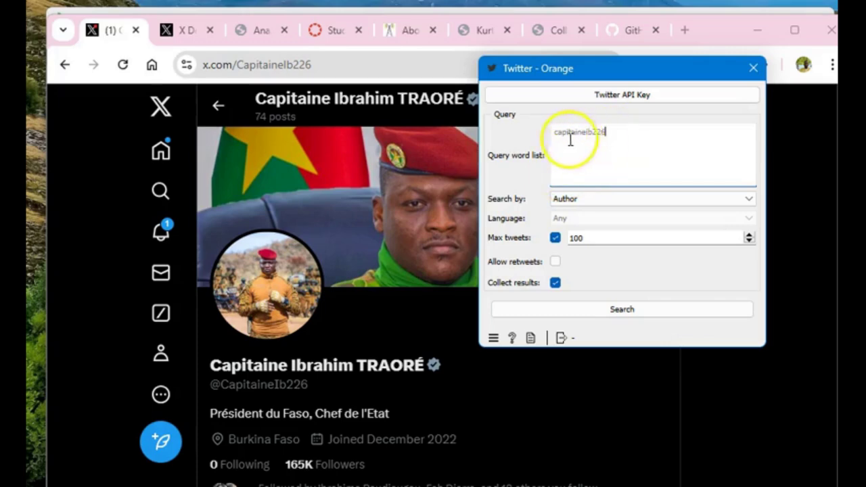
pyautogui.click(615, 148)
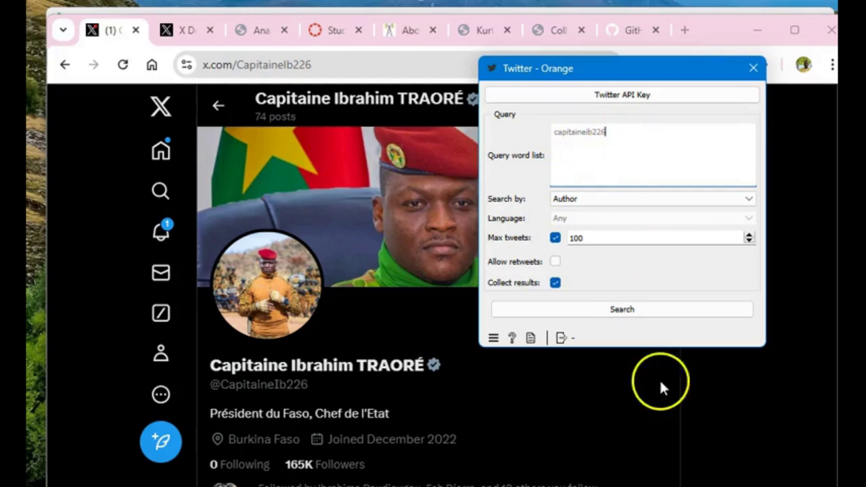
# Step: Bring the untitled Orange workflow to the front with its Twitter widget window over it
pyautogui.moveTo(650, 484)
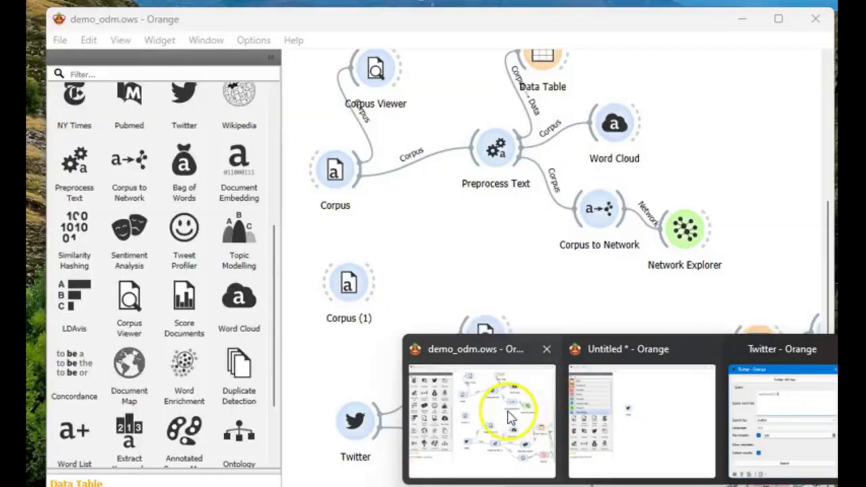
pyautogui.click(518, 412)
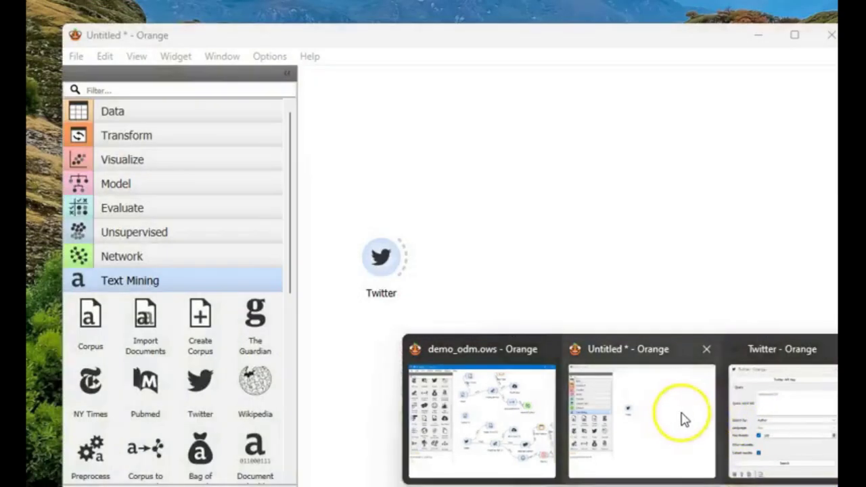
pyautogui.click(682, 416)
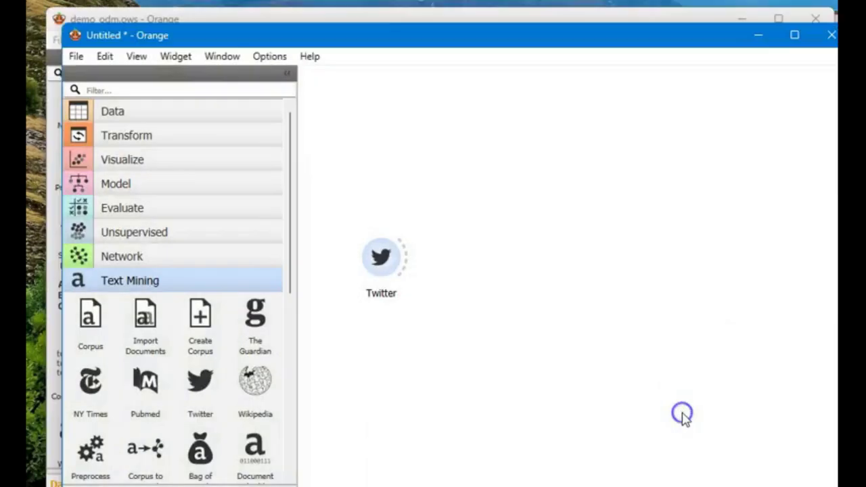
pyautogui.moveTo(649, 484)
pyautogui.click(754, 422)
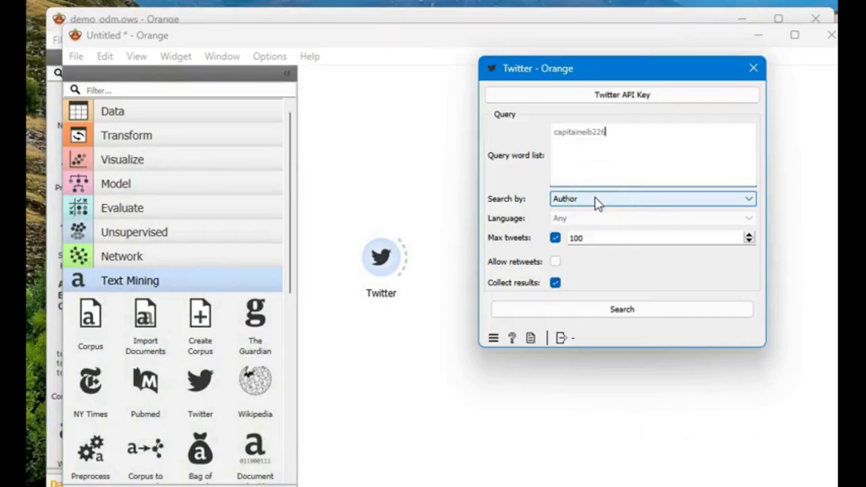
# Step: Turn off Collect results in the Twitter widget and run the author search for tweets
pyautogui.click(592, 236)
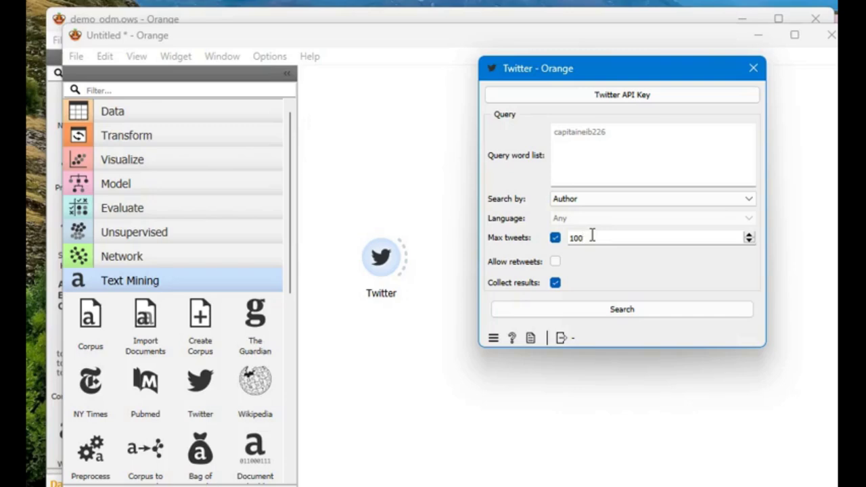
pyautogui.click(587, 237)
pyautogui.click(555, 283)
pyautogui.click(622, 309)
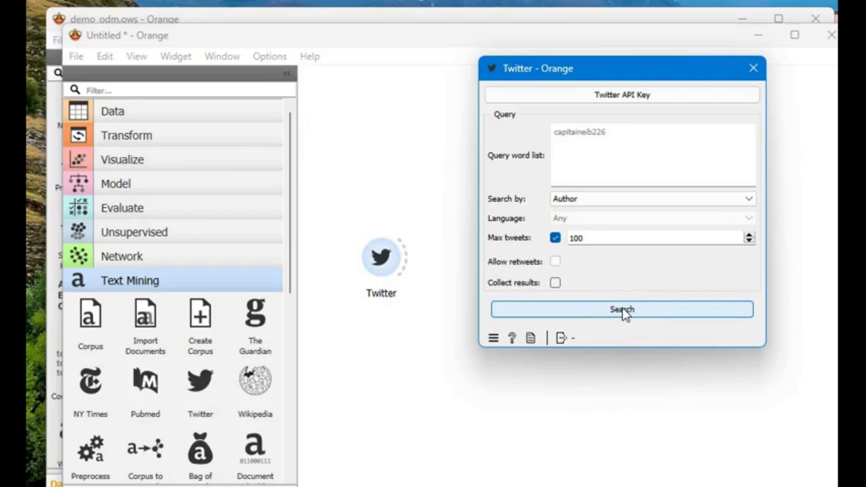
pyautogui.click(624, 313)
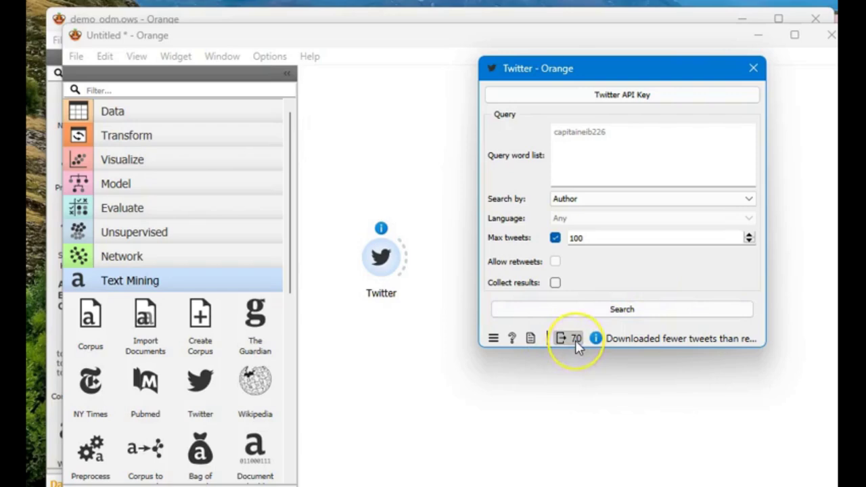
# Step: Check the Twitter widget's download status, close the widget, and connect a new Corpus Viewer to its output
pyautogui.moveTo(577, 345)
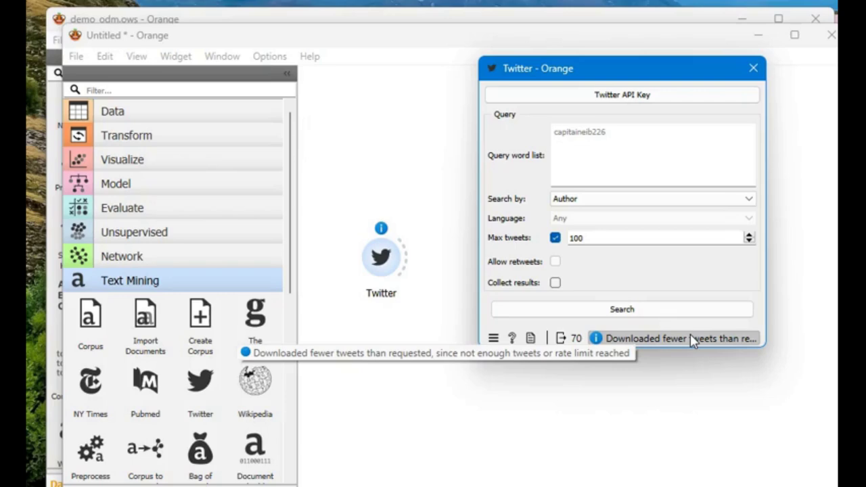
pyautogui.click(679, 274)
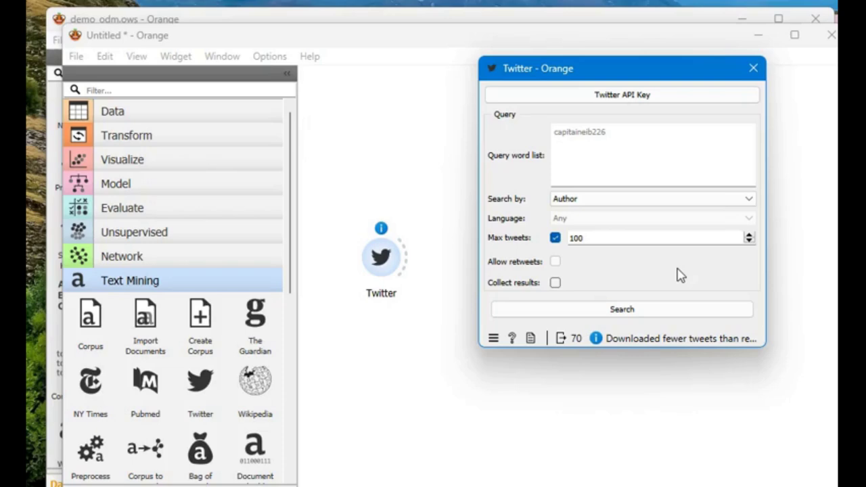
pyautogui.click(753, 68)
pyautogui.moveTo(403, 258); pyautogui.dragTo(473, 120)
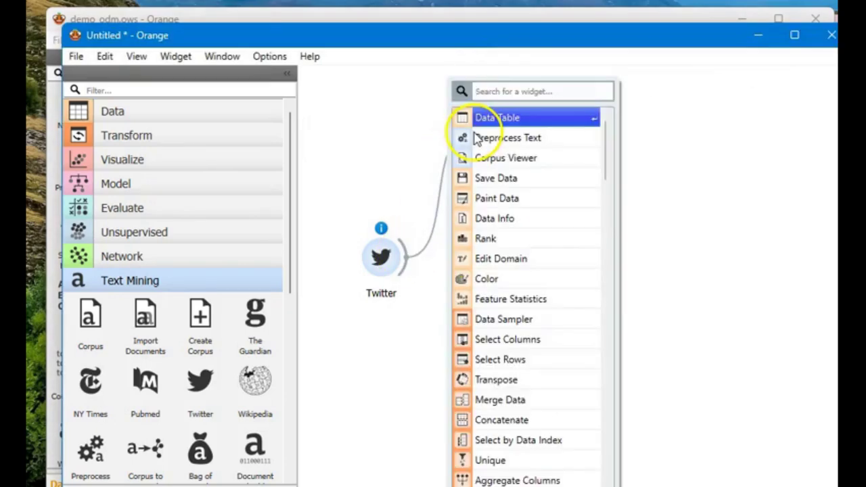
pyautogui.click(499, 159)
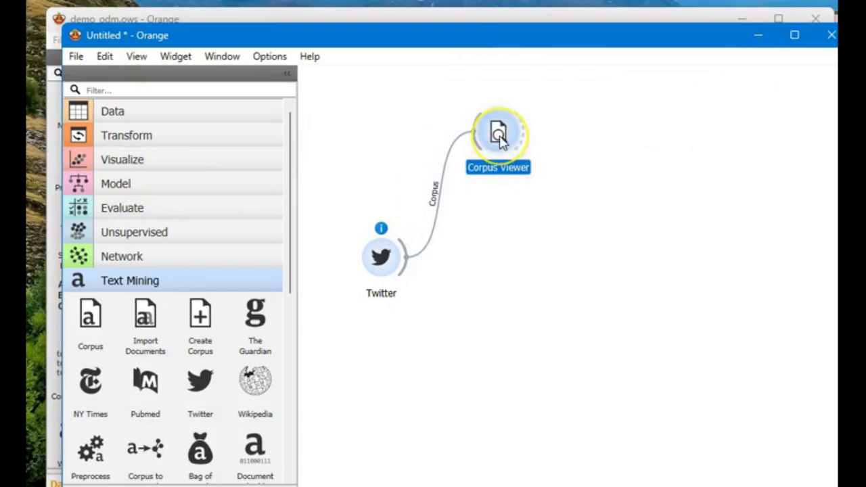
# Step: Open the Corpus Viewer, move its window fully into view, and display the content of Document 1
pyautogui.doubleClick(498, 133)
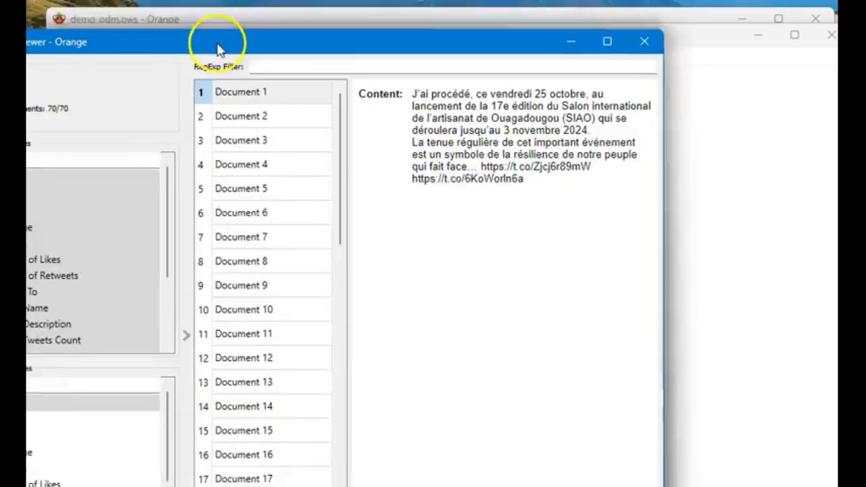
pyautogui.moveTo(219, 43); pyautogui.dragTo(363, 34)
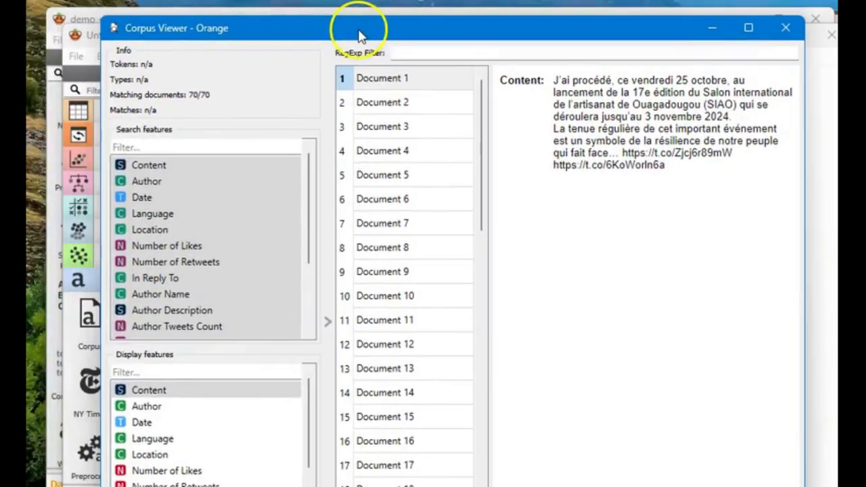
pyautogui.click(381, 101)
pyautogui.press('Up')
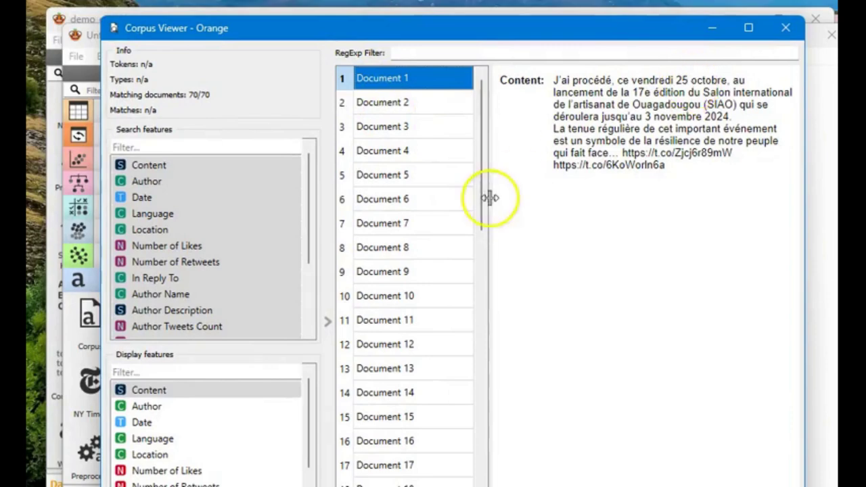
pyautogui.click(236, 427)
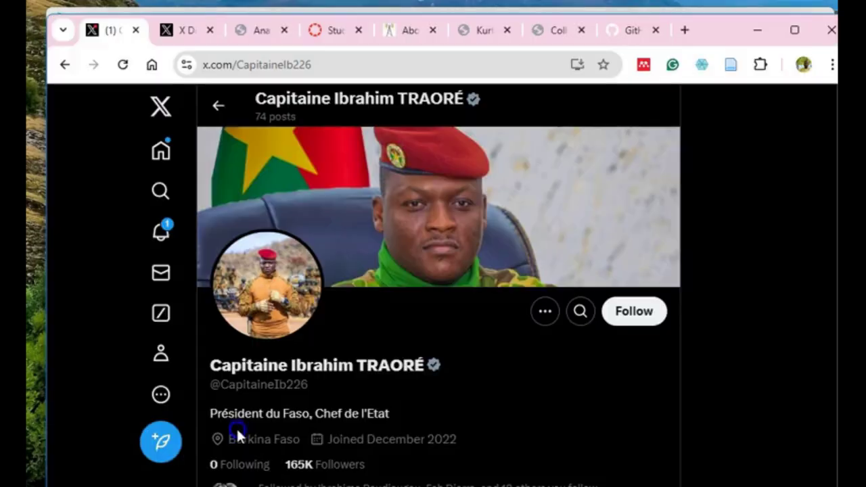
pyautogui.scroll(-10, 426, 335)
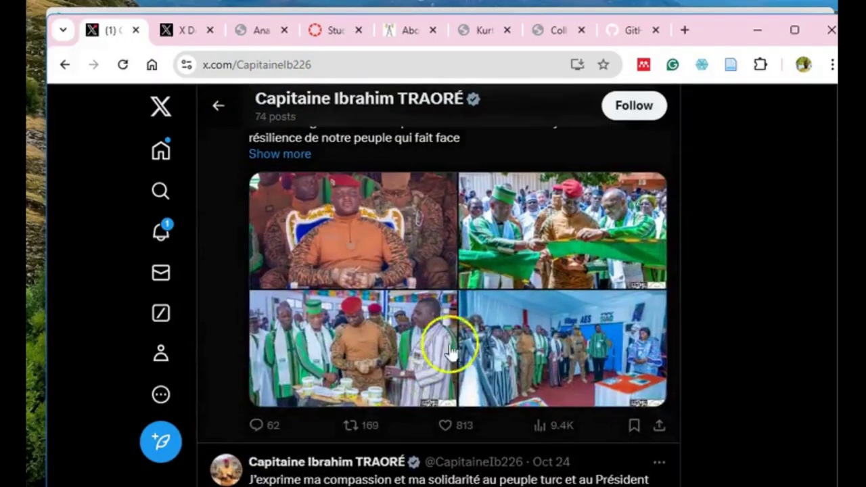
pyautogui.scroll(3, 494, 286)
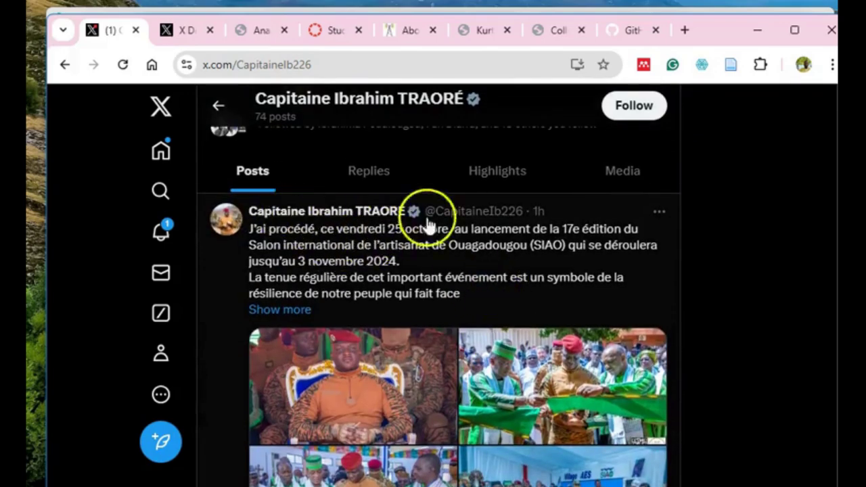
pyautogui.scroll(-1, 639, 224)
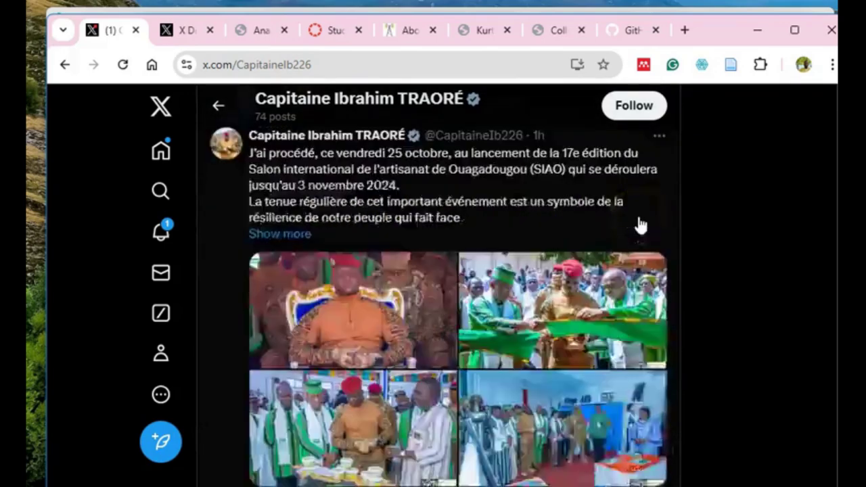
pyautogui.scroll(-3, 640, 225)
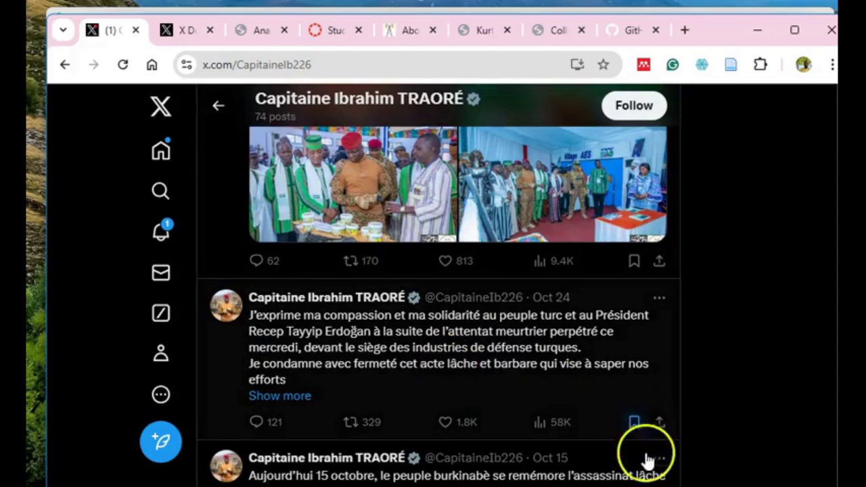
# Step: Return to Orange's Corpus Viewer, read Document 2, and look through the document list
pyautogui.moveTo(650, 482)
pyautogui.click(757, 438)
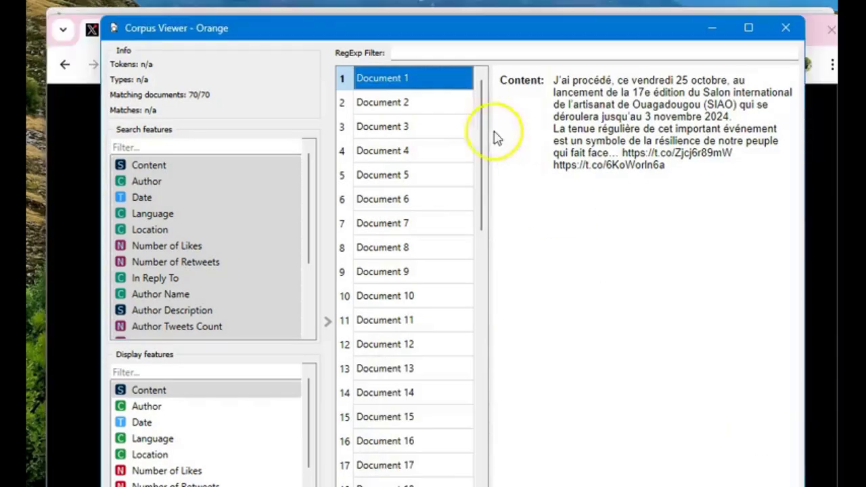
pyautogui.click(410, 102)
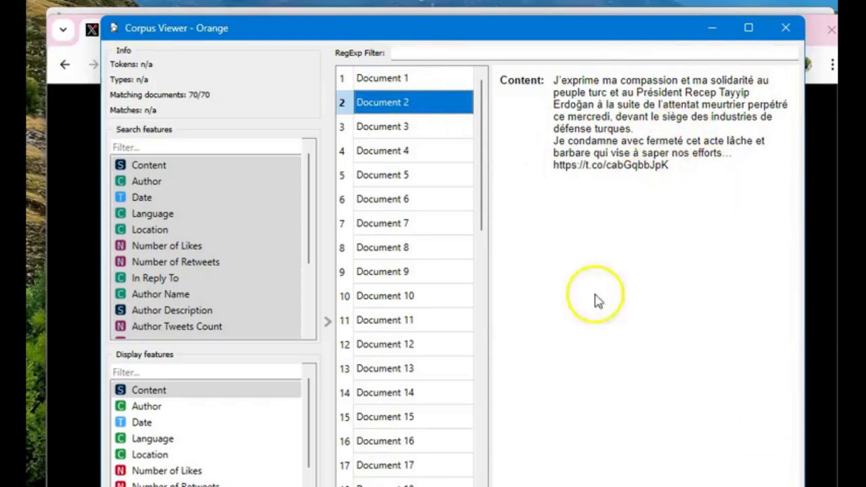
pyautogui.scroll(-5, 405, 392)
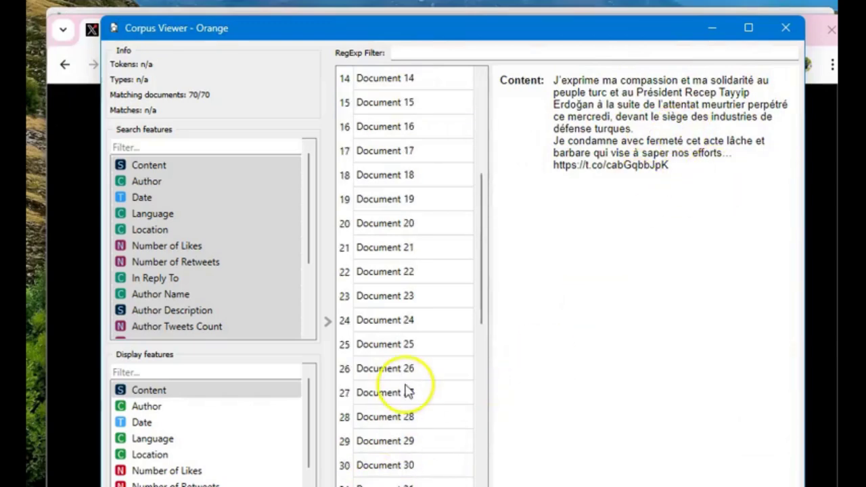
pyautogui.scroll(5, 443, 234)
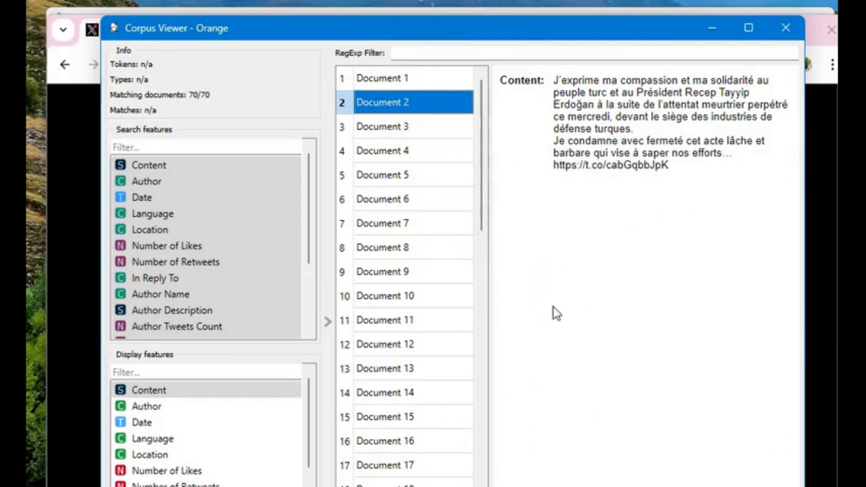
# Step: Switch back to the X profile in the browser and compare the Oct 24 post with Document 2
pyautogui.click(318, 402)
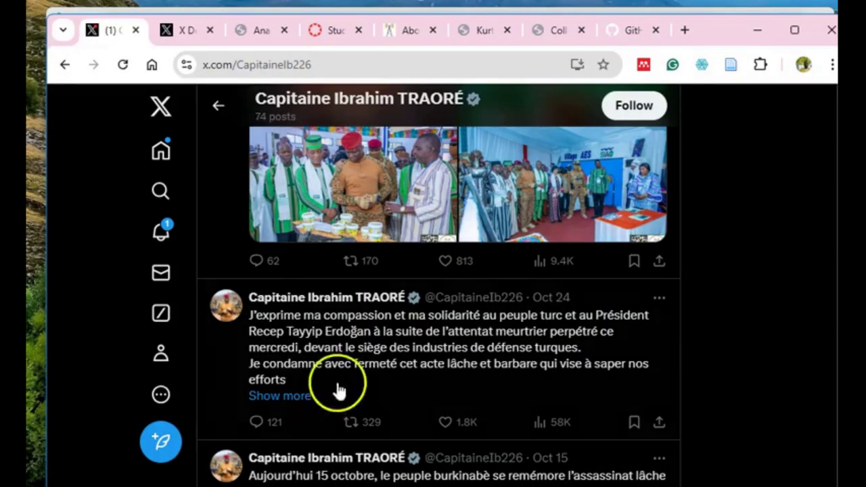
pyautogui.scroll(3, 411, 329)
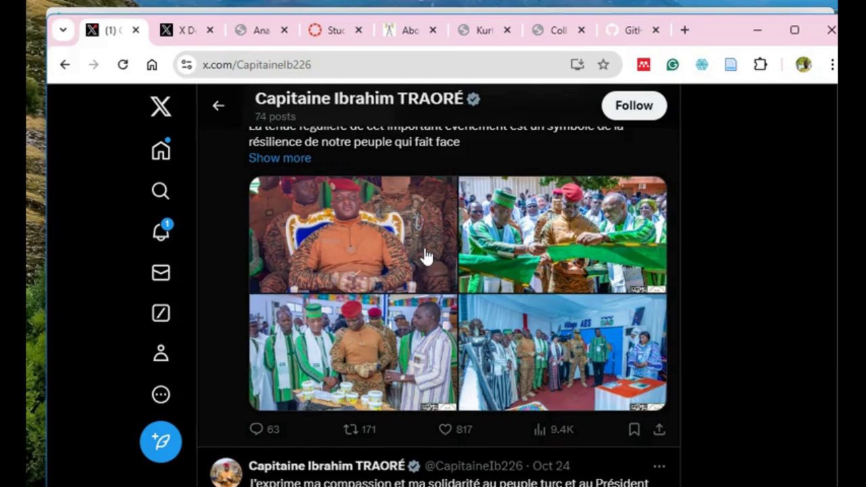
pyautogui.scroll(-1, 426, 256)
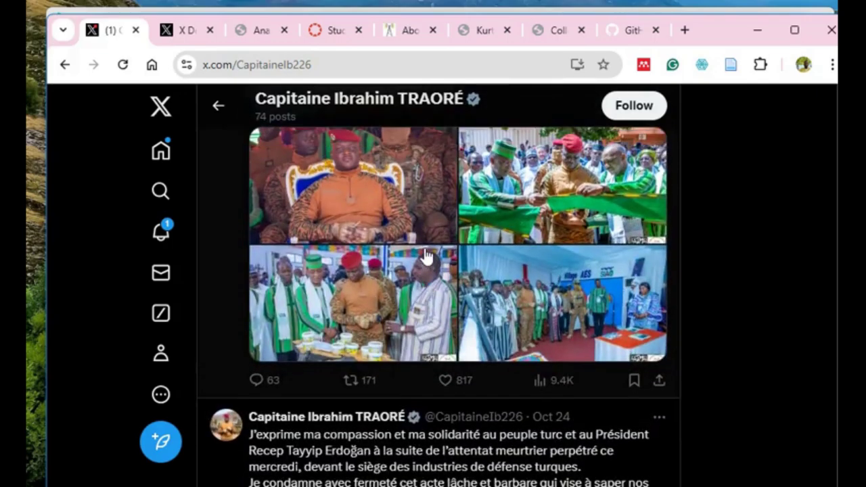
# Step: Open the X Developer Portal dashboard, reload it, and examine the DataLabHub project's monthly post cap usage
pyautogui.click(624, 32)
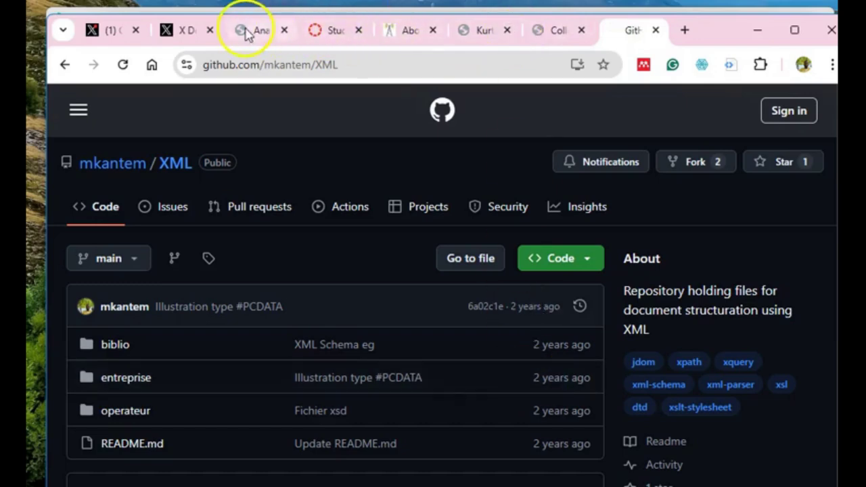
pyautogui.click(174, 31)
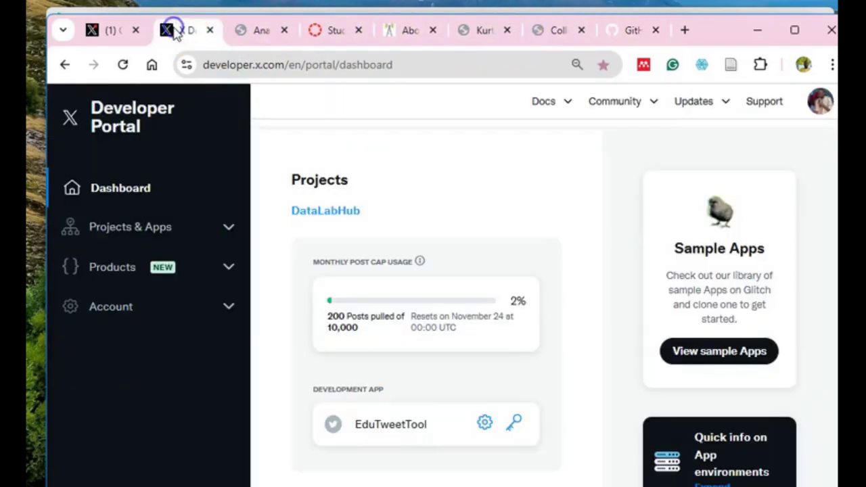
pyautogui.click(120, 65)
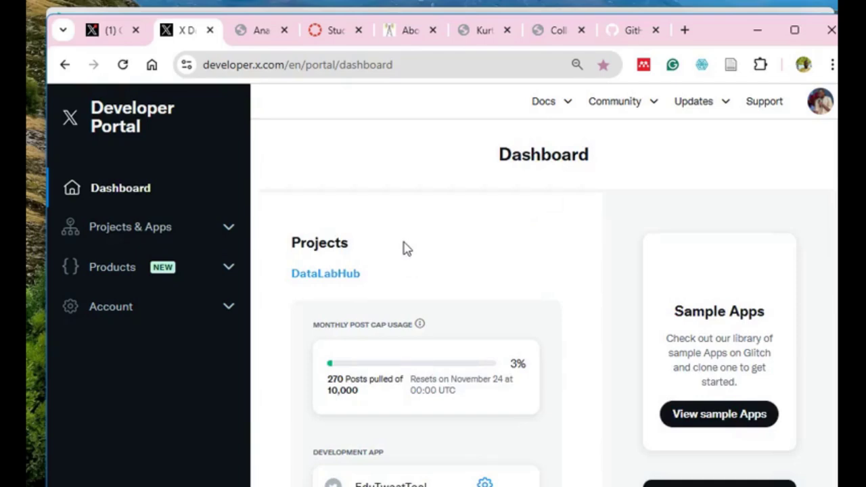
pyautogui.scroll(-1, 403, 249)
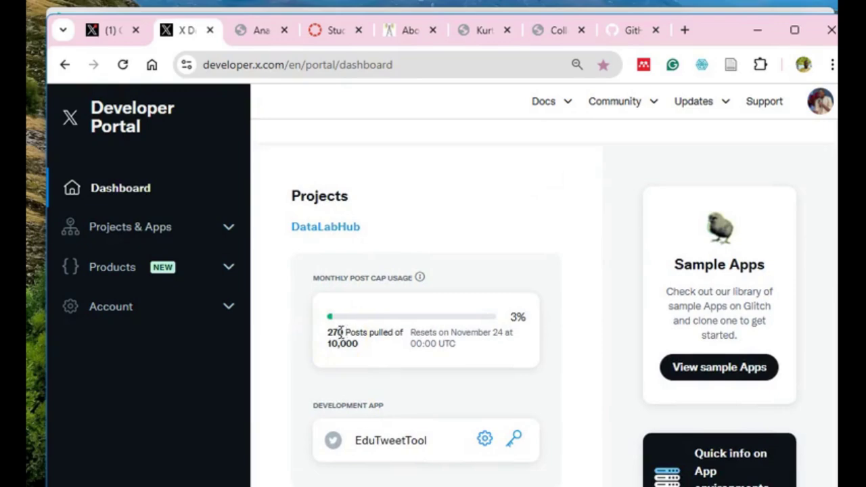
pyautogui.moveTo(339, 347); pyautogui.dragTo(355, 348)
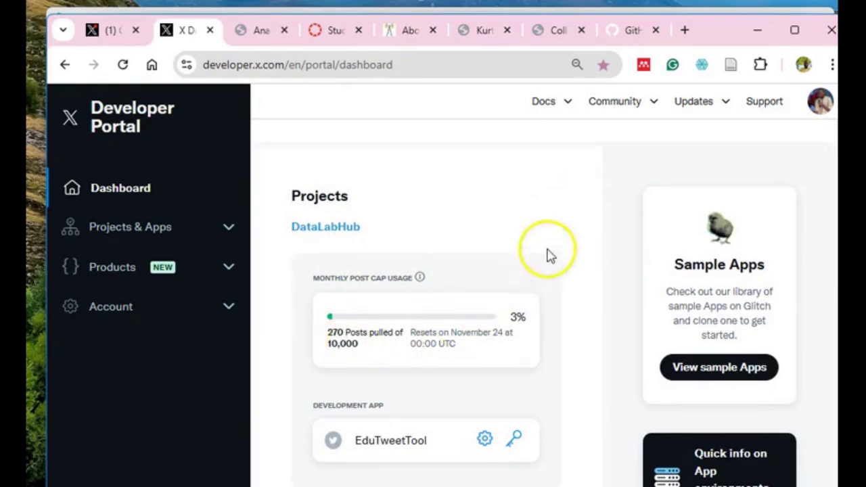
# Step: Switch to the untitled Orange workflow and connect a new Word Cloud to the Twitter widget
pyautogui.moveTo(609, 486)
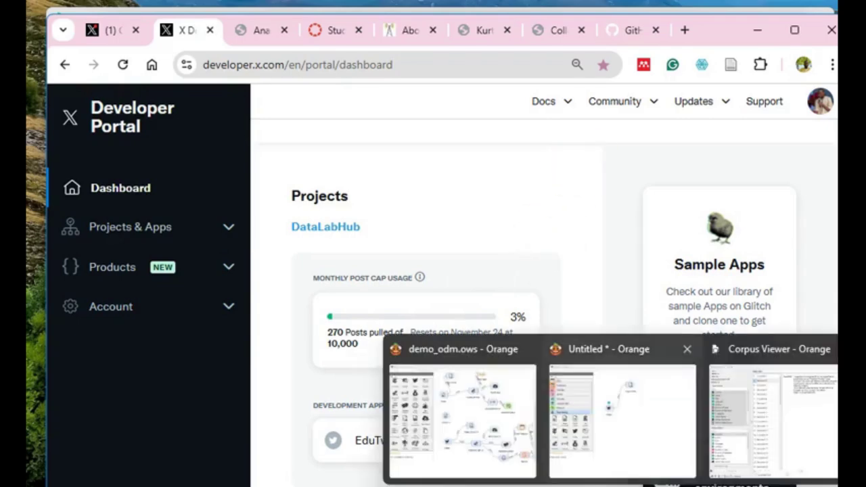
pyautogui.click(669, 415)
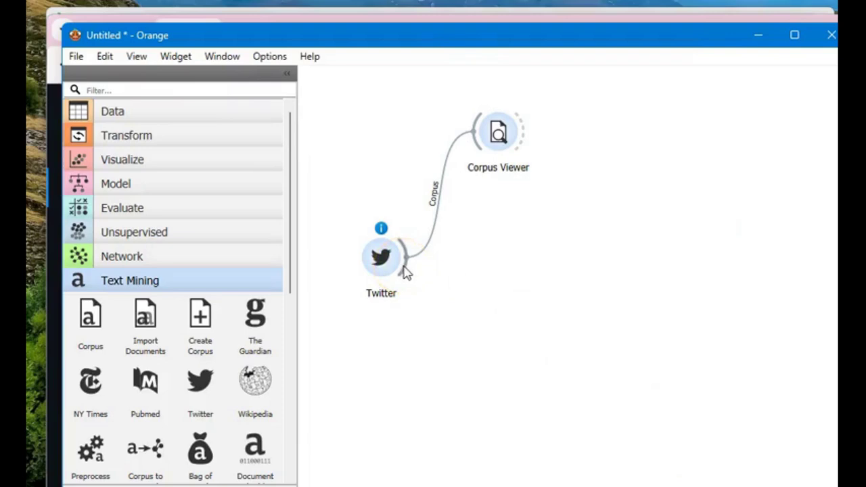
pyautogui.moveTo(406, 268); pyautogui.dragTo(556, 232)
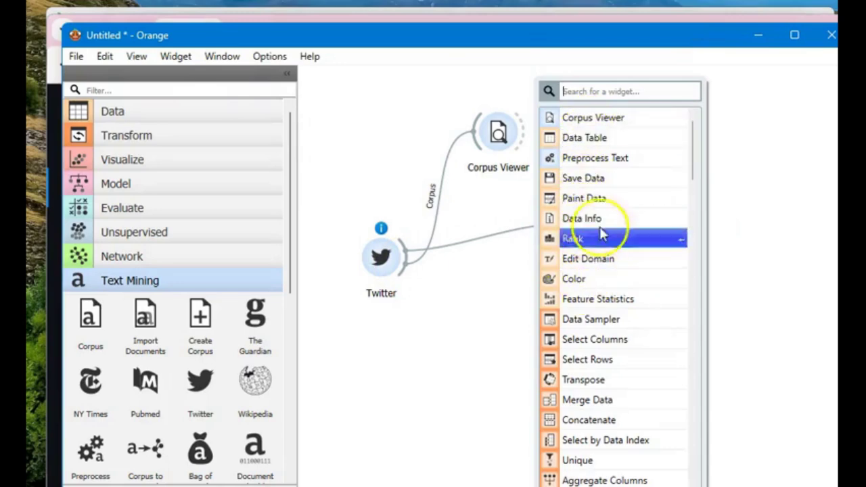
pyautogui.write('w')
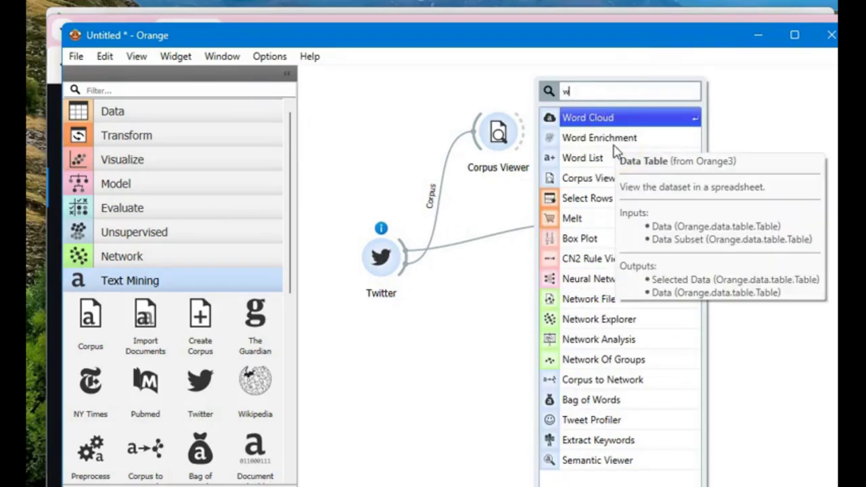
pyautogui.click(587, 117)
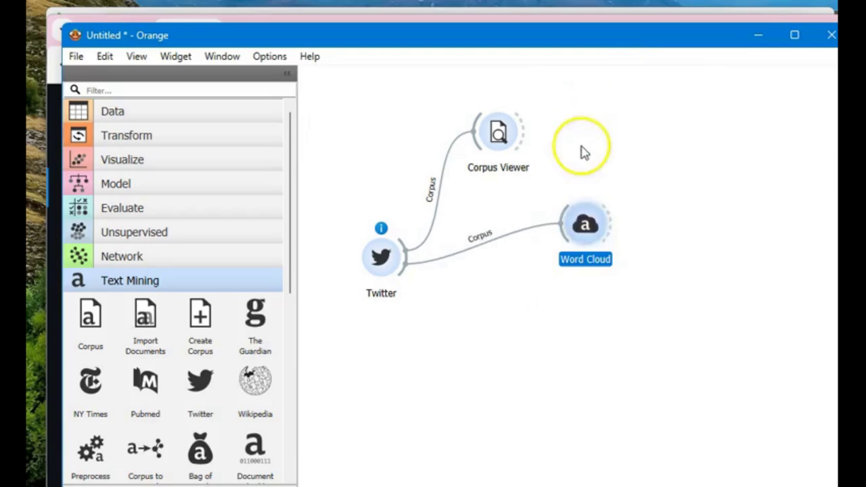
# Step: Open the Word Cloud, bring the cloud into view to examine the words, and return to the workflow canvas
pyautogui.click(585, 227)
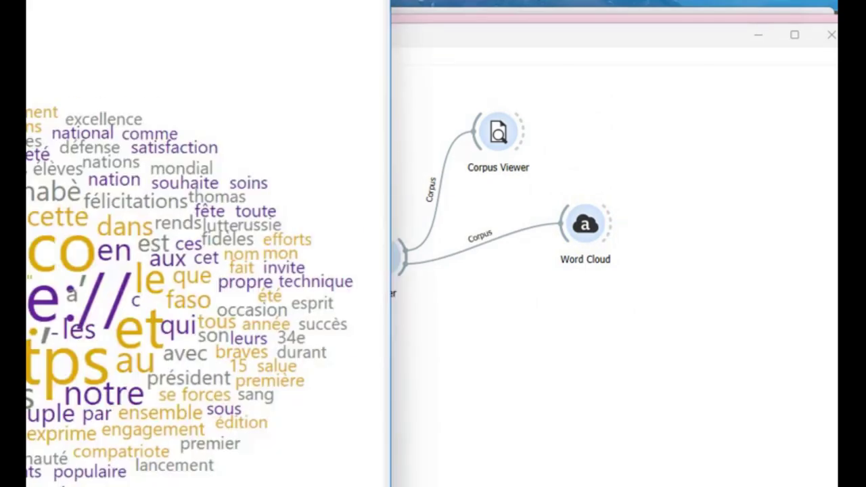
pyautogui.moveTo(27, 20); pyautogui.dragTo(267, 15)
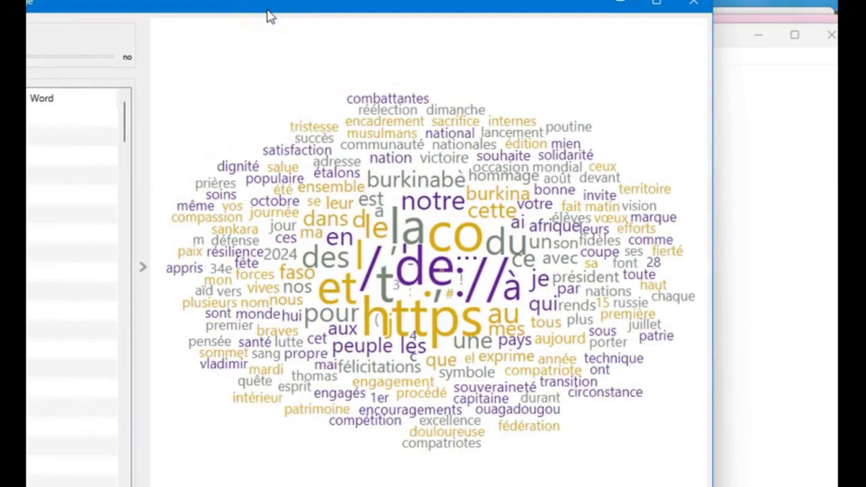
pyautogui.moveTo(270, 15); pyautogui.dragTo(26, 37)
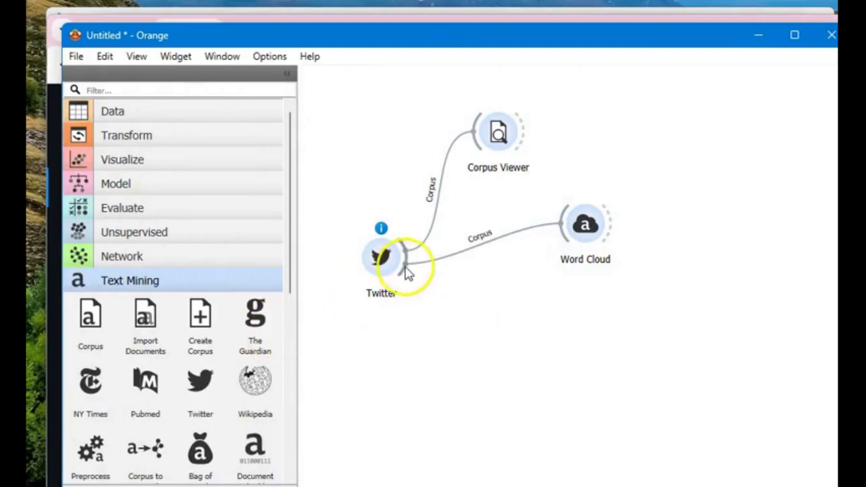
# Step: Add a Preprocess Text widget and link it between the Twitter widget and the Word Cloud, replacing their direct connection
pyautogui.moveTo(404, 271); pyautogui.dragTo(473, 301)
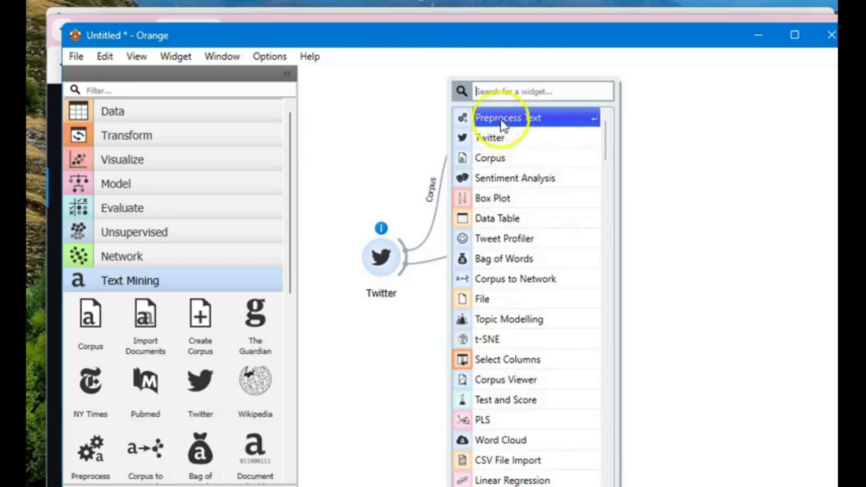
pyautogui.press('Escape')
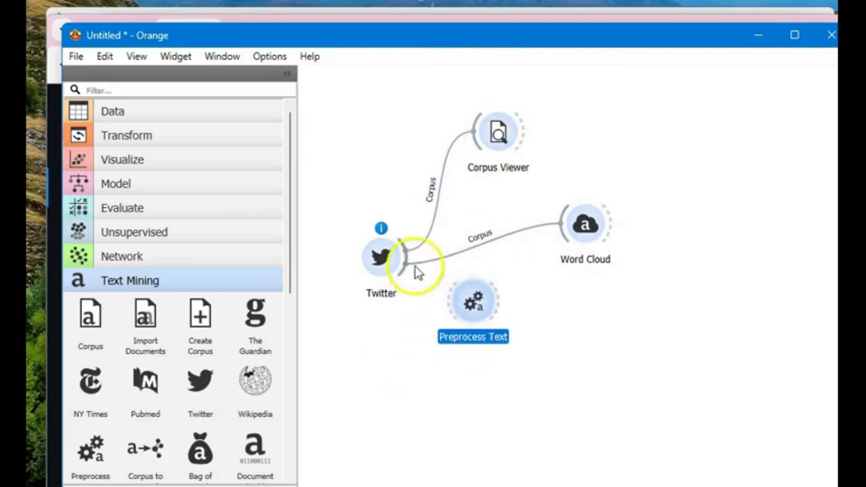
pyautogui.moveTo(405, 270); pyautogui.dragTo(576, 231)
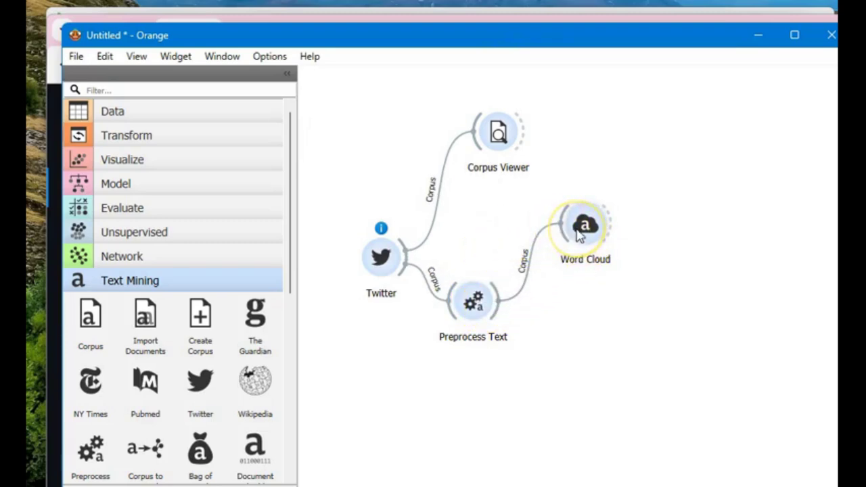
# Step: Open the Word Cloud, bring its window into view, examine the preprocessed words and their weights, and close it
pyautogui.doubleClick(578, 233)
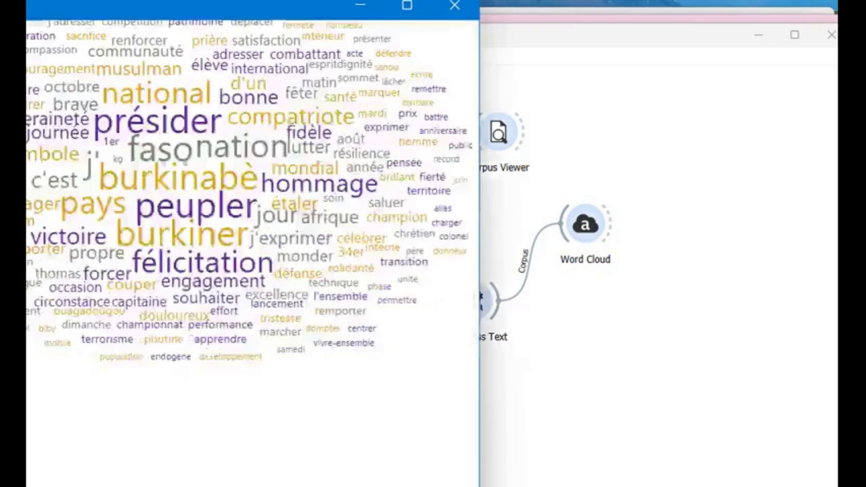
pyautogui.moveTo(27, 35); pyautogui.dragTo(219, 34)
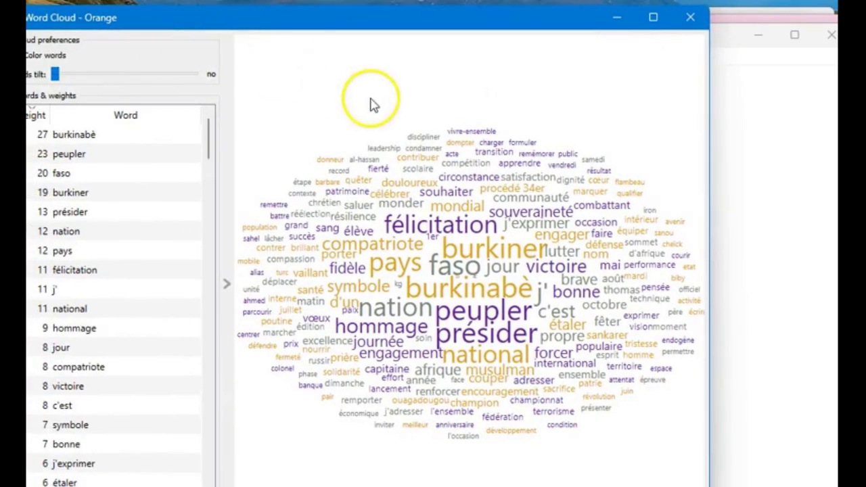
pyautogui.moveTo(315, 25); pyautogui.dragTo(380, 34)
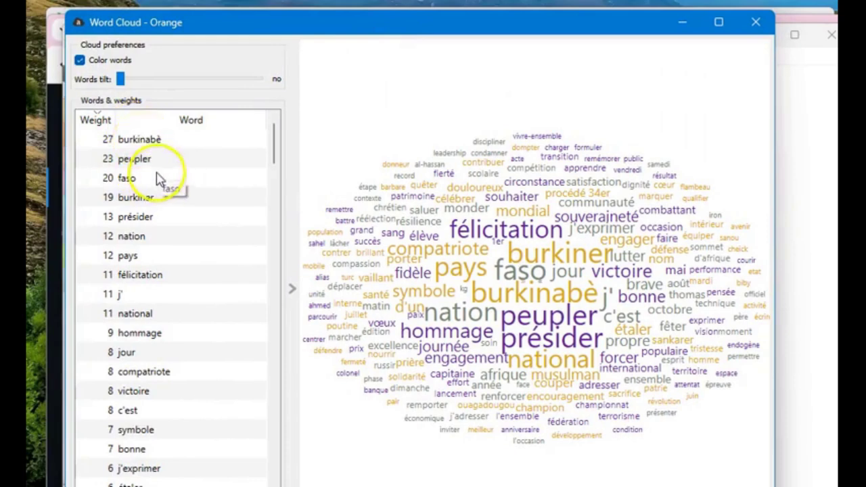
pyautogui.scroll(-2, 168, 172)
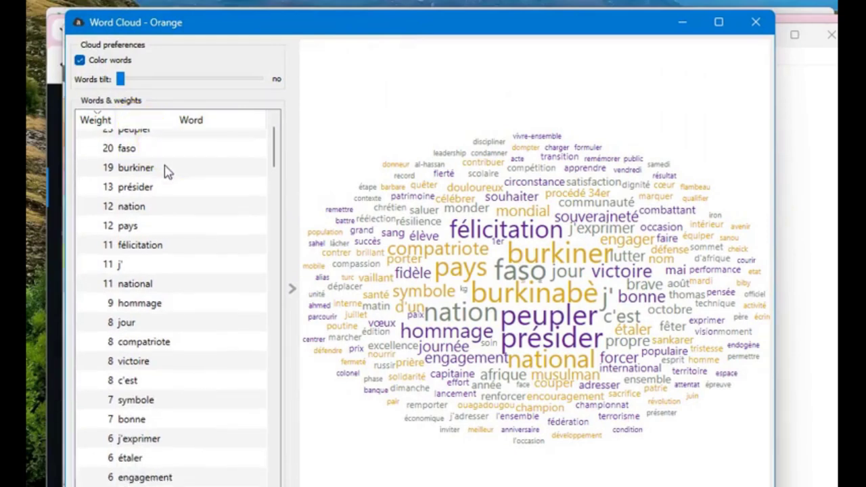
pyautogui.scroll(-1, 168, 172)
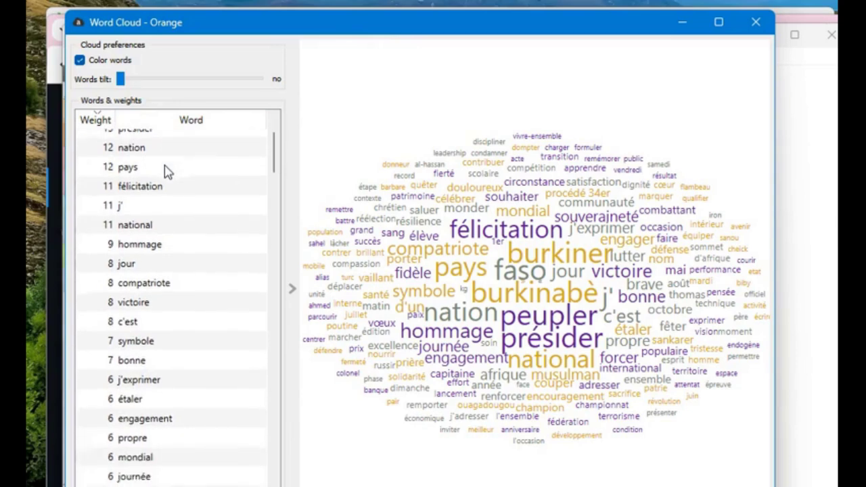
pyautogui.scroll(-2, 168, 172)
pyautogui.scroll(-10, 168, 172)
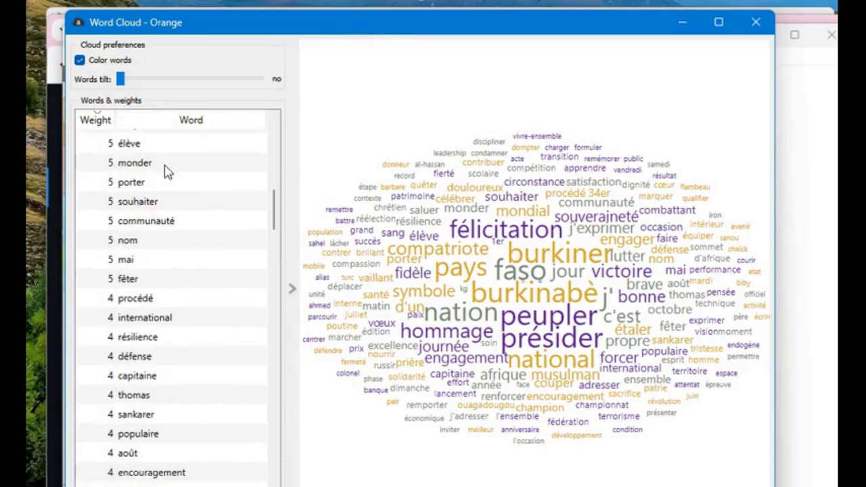
pyautogui.click(230, 155)
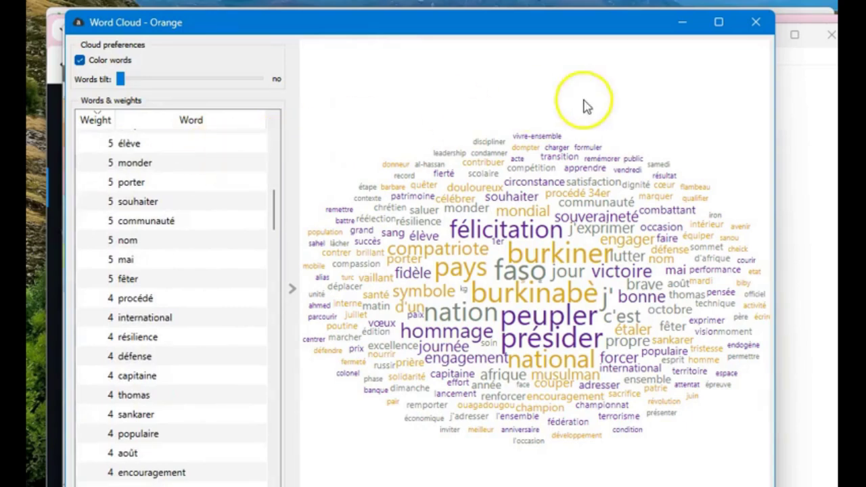
pyautogui.click(758, 22)
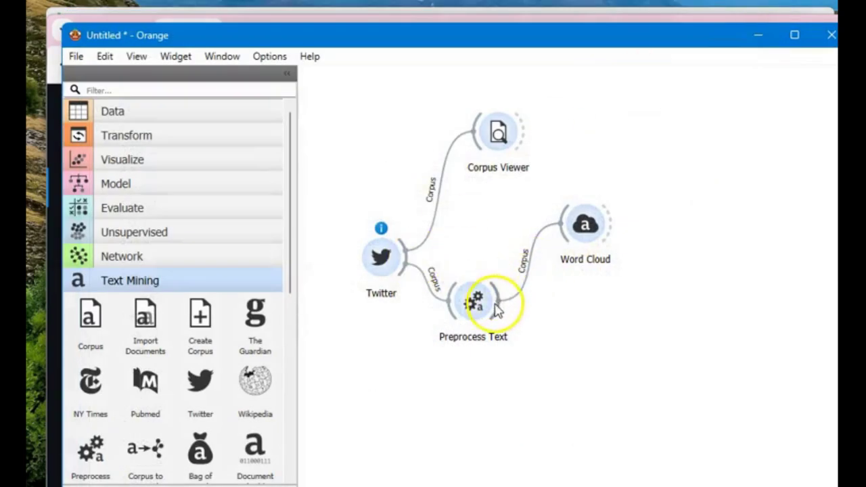
# Step: Add a Tweet Profiler widget connected to the output of Preprocess Text
pyautogui.moveTo(493, 300); pyautogui.dragTo(574, 309)
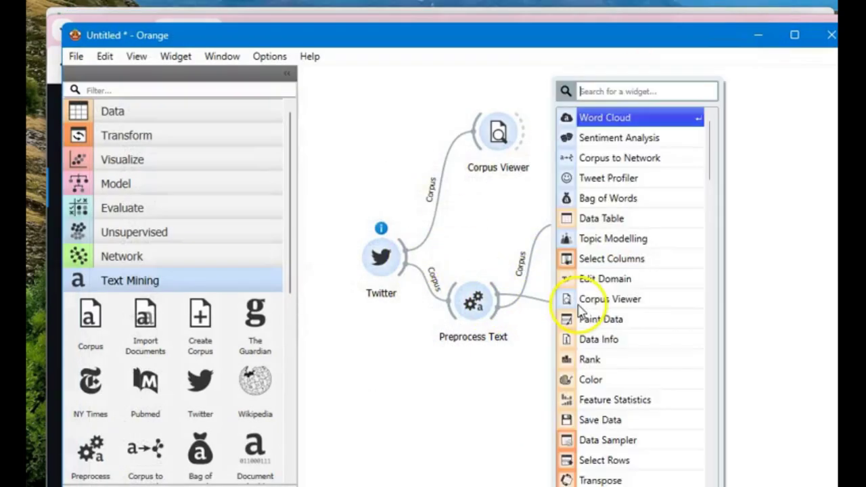
pyautogui.click(612, 177)
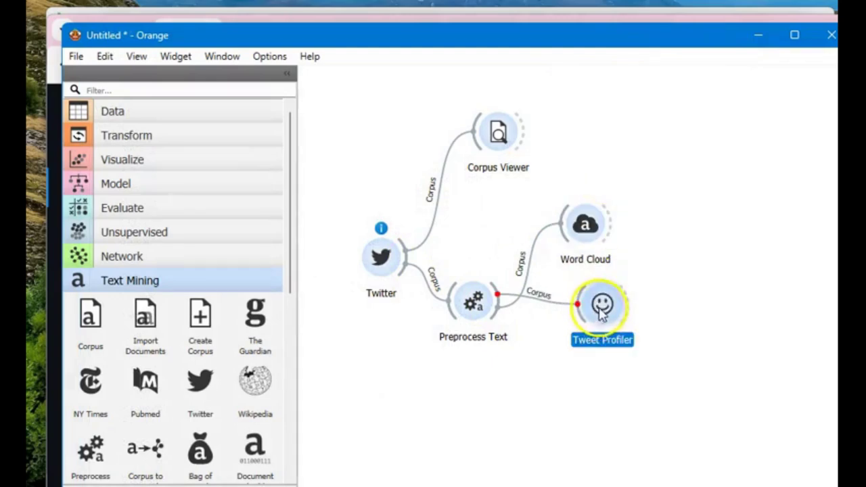
pyautogui.click(636, 302)
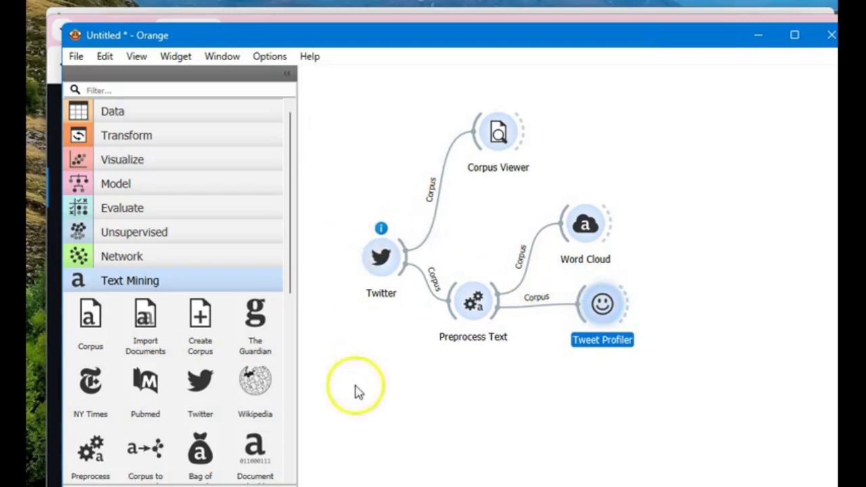
# Step: Return to the untitled workflow, filter the add-on installer for "text" to check the text add-ons, and close it
pyautogui.click(247, 421)
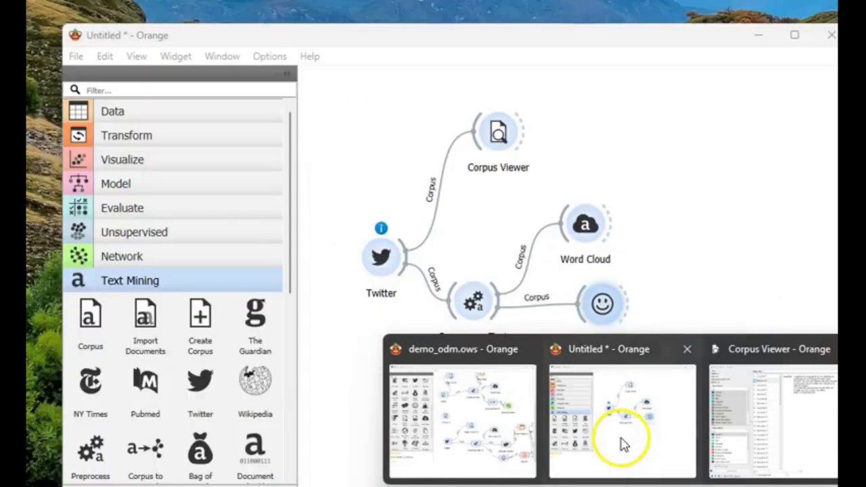
pyautogui.click(621, 438)
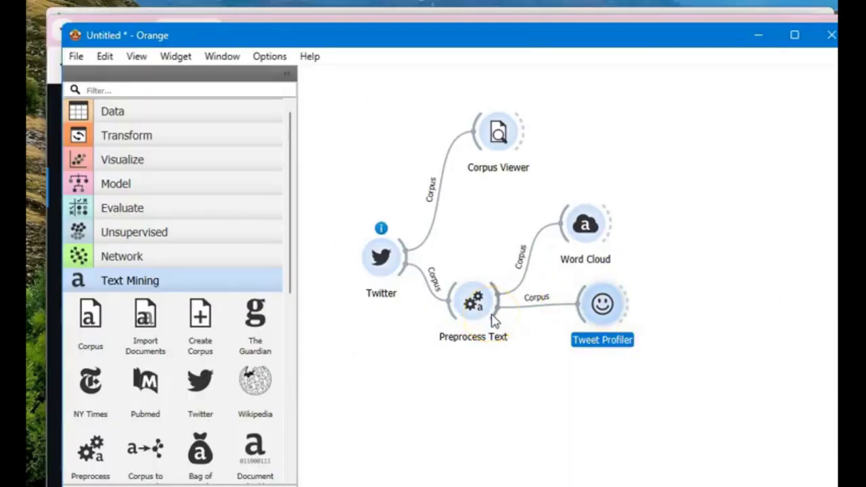
pyautogui.scroll(-2, 194, 265)
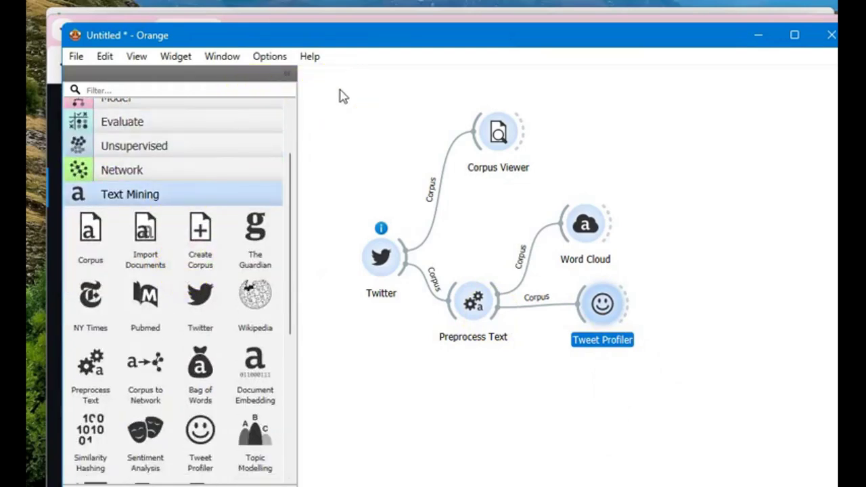
pyautogui.click(284, 56)
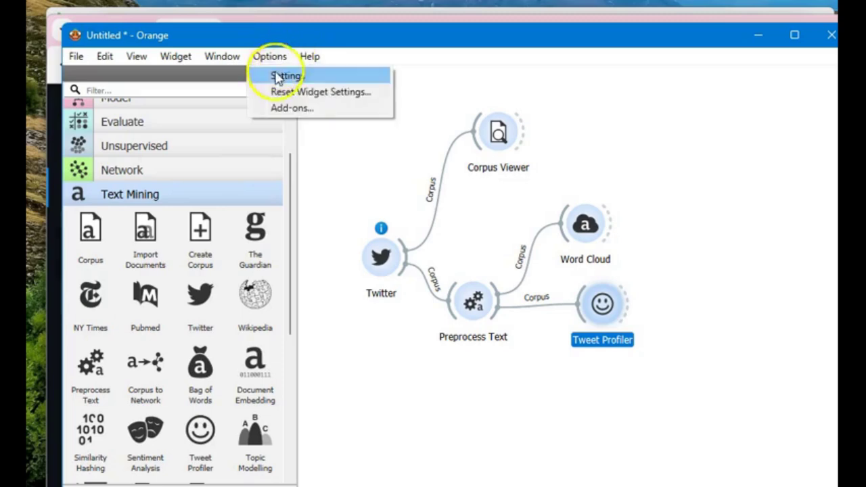
pyautogui.click(293, 111)
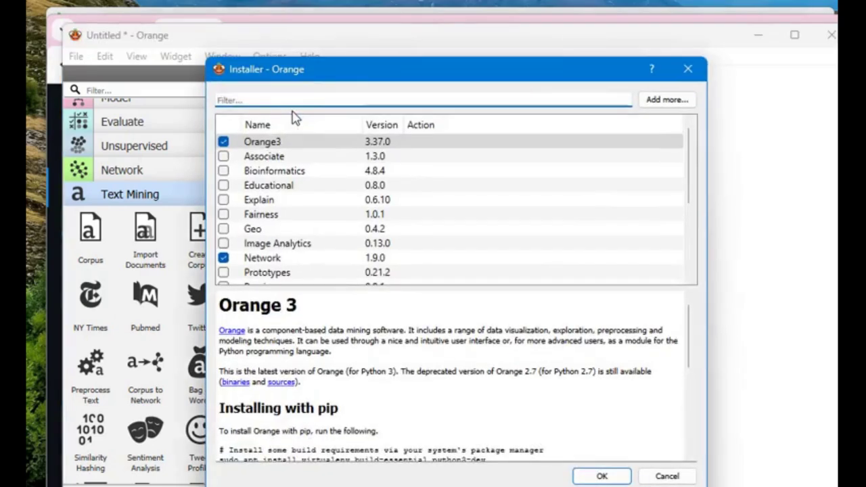
pyautogui.write('text')
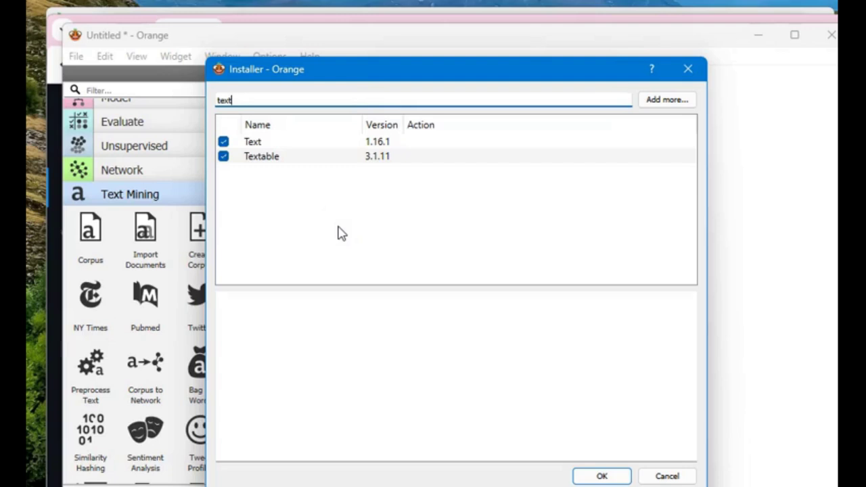
pyautogui.click(687, 69)
pyautogui.click(600, 332)
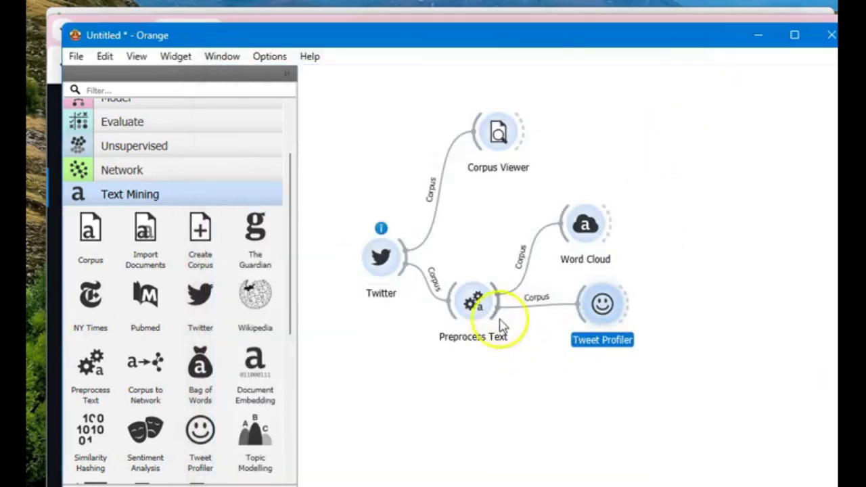
# Step: Connect a new Bag of Words widget to Preprocess Text and a Topic Modelling widget to Bag of Words
pyautogui.moveTo(496, 317); pyautogui.dragTo(561, 401)
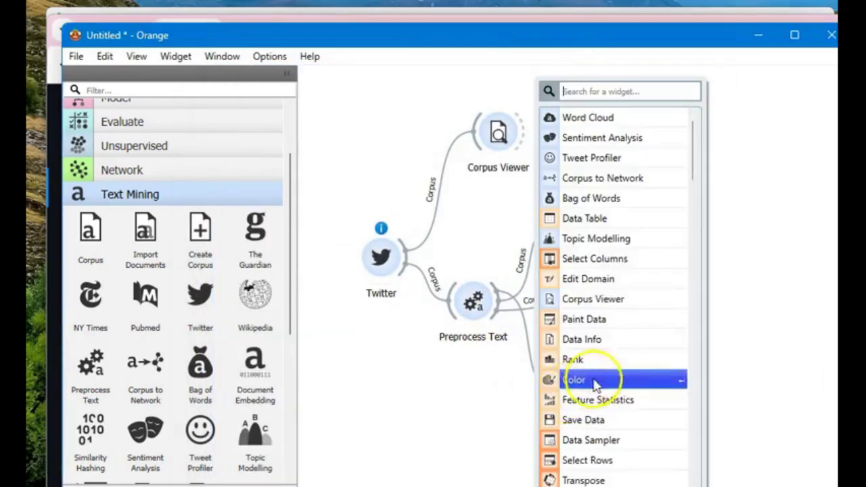
pyautogui.click(626, 198)
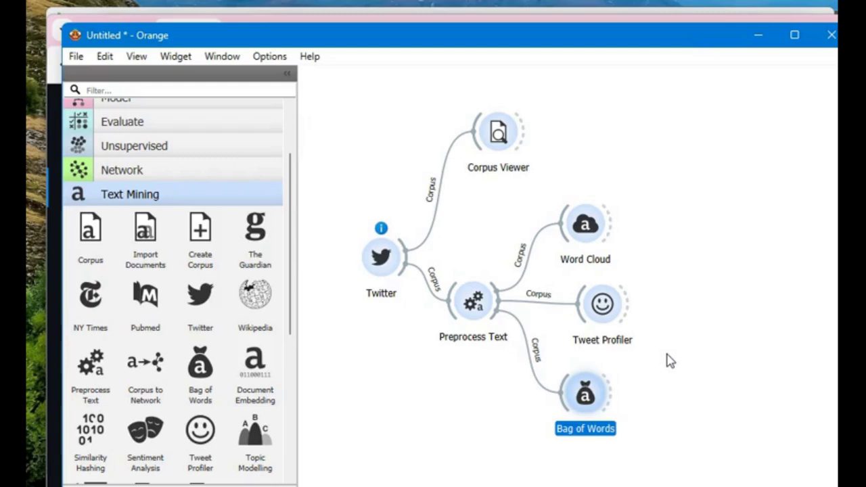
pyautogui.moveTo(601, 393); pyautogui.dragTo(691, 339)
pyautogui.click(733, 120)
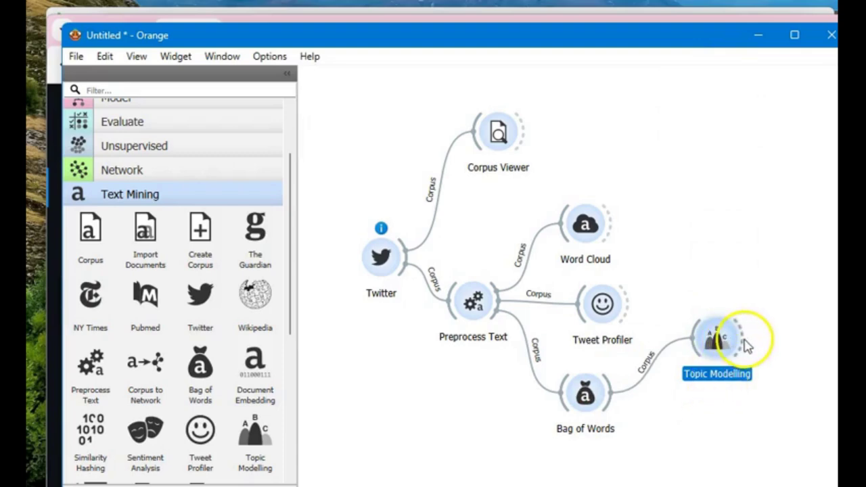
pyautogui.moveTo(746, 343); pyautogui.dragTo(795, 345)
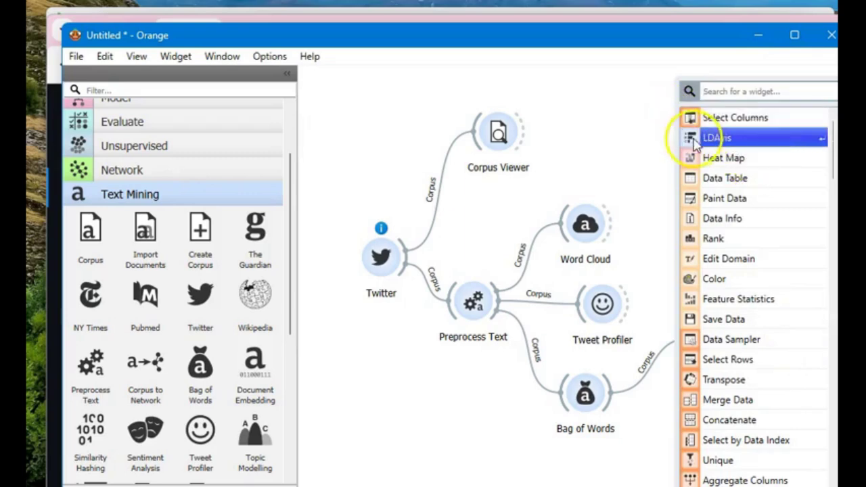
pyautogui.click(650, 135)
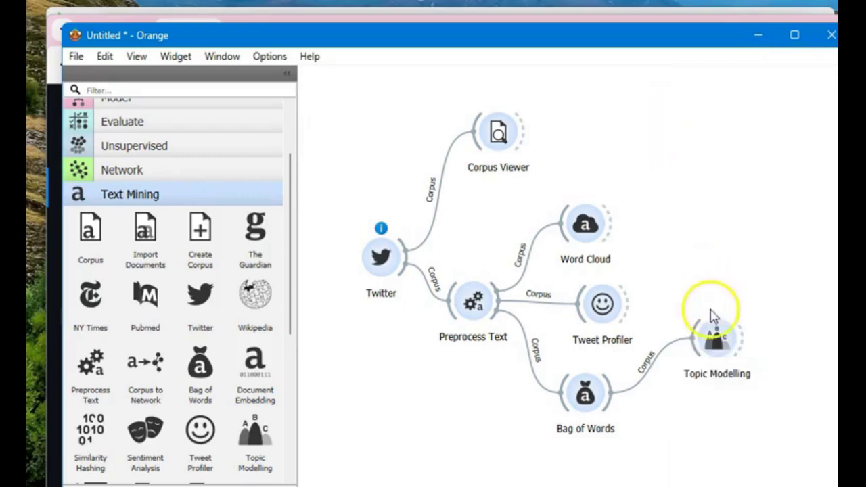
# Step: Open Topic Modelling, bring its window into view, examine the keywords of the three Latent Dirichlet Allocation topics, and close it
pyautogui.doubleClick(716, 337)
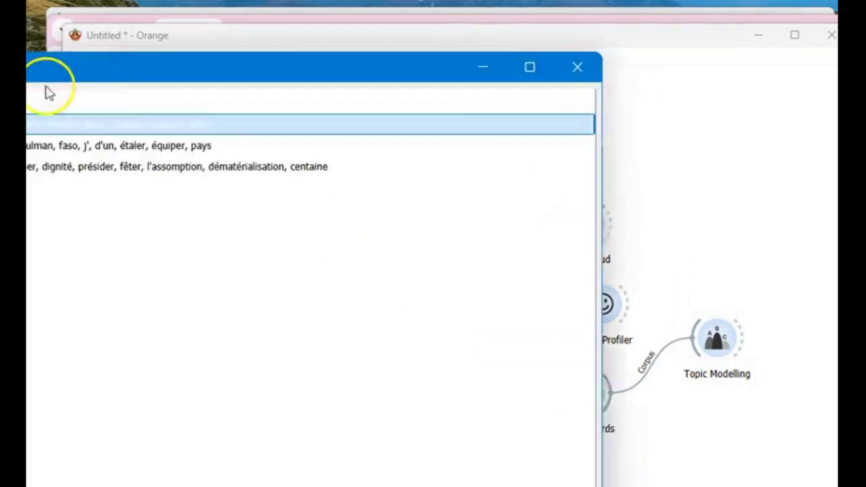
pyautogui.moveTo(46, 81); pyautogui.dragTo(454, 86)
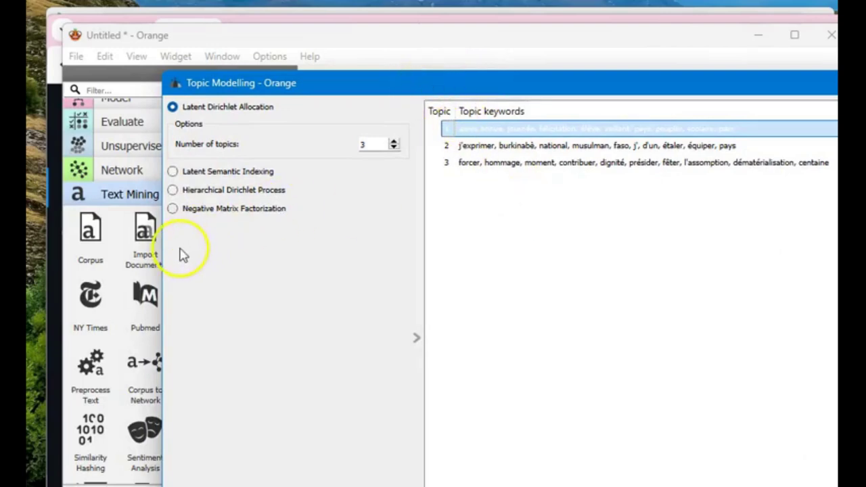
pyautogui.moveTo(162, 248); pyautogui.dragTo(263, 257)
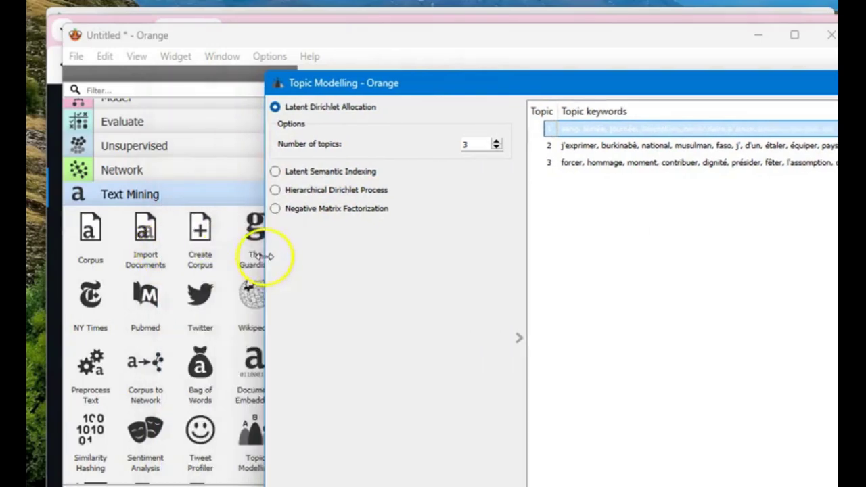
pyautogui.moveTo(624, 91); pyautogui.dragTo(441, 72)
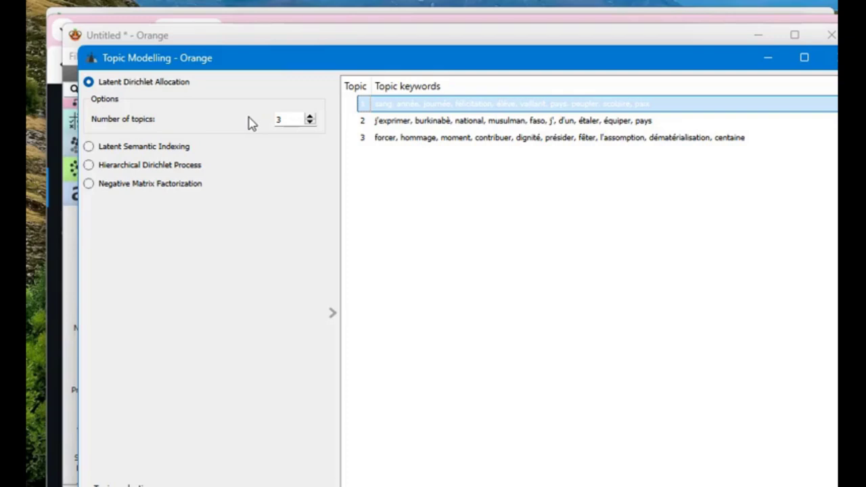
pyautogui.click(441, 129)
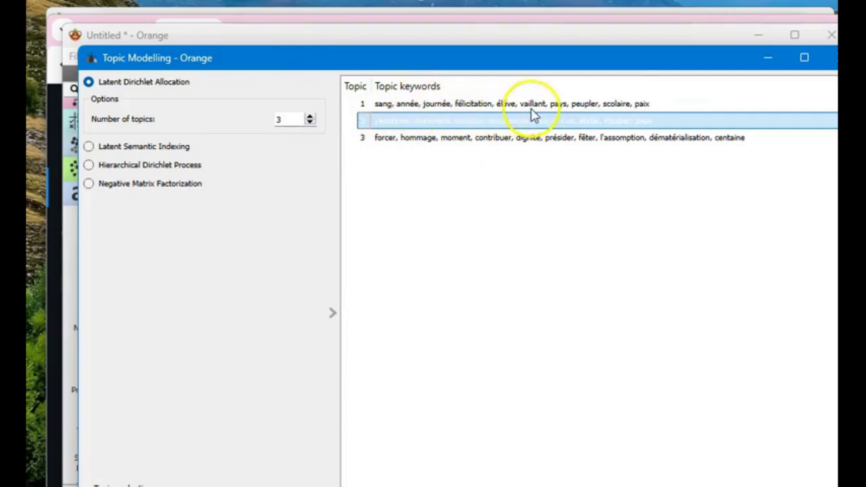
pyautogui.click(571, 107)
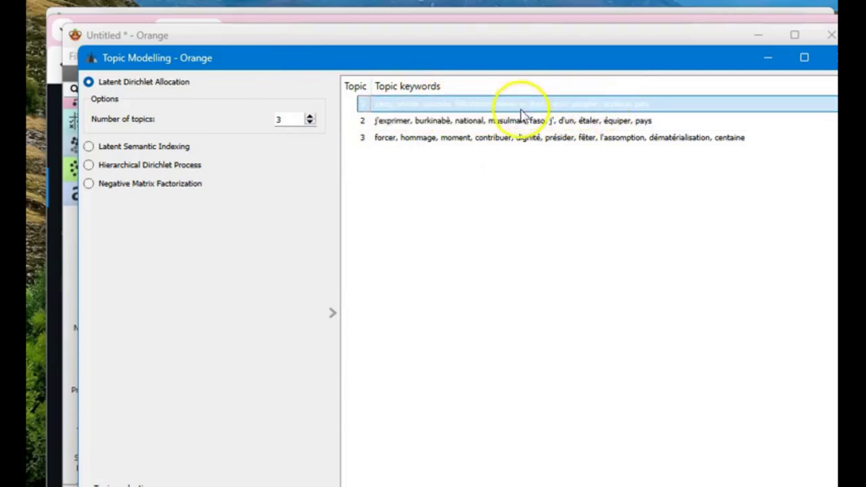
pyautogui.click(489, 127)
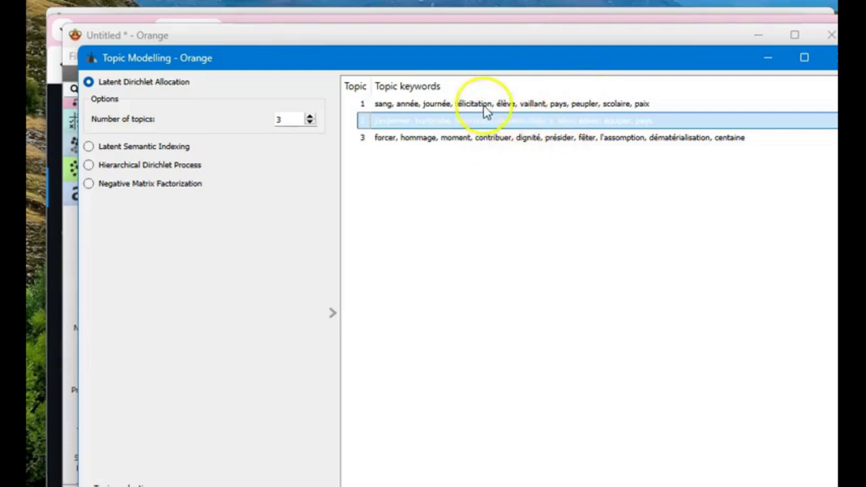
pyautogui.click(484, 107)
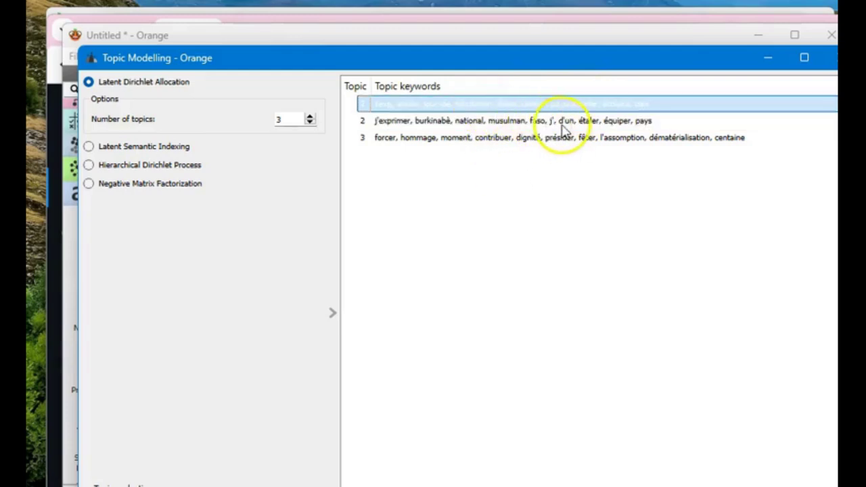
pyautogui.click(545, 143)
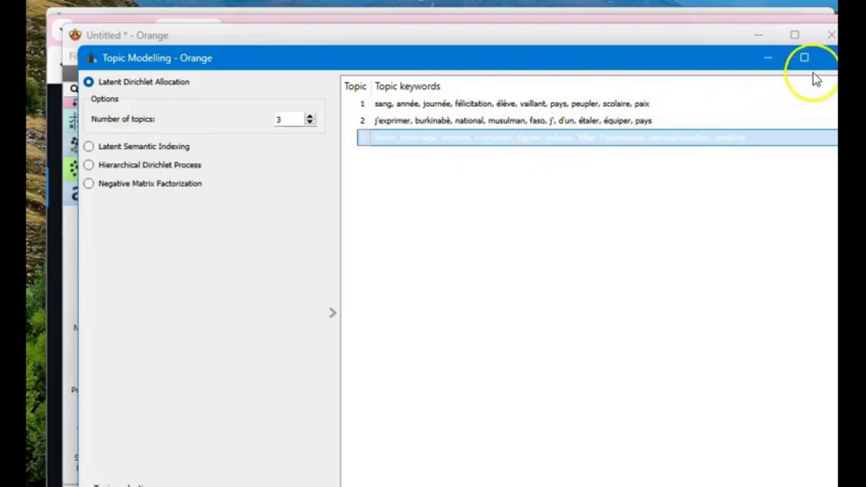
pyautogui.click(830, 57)
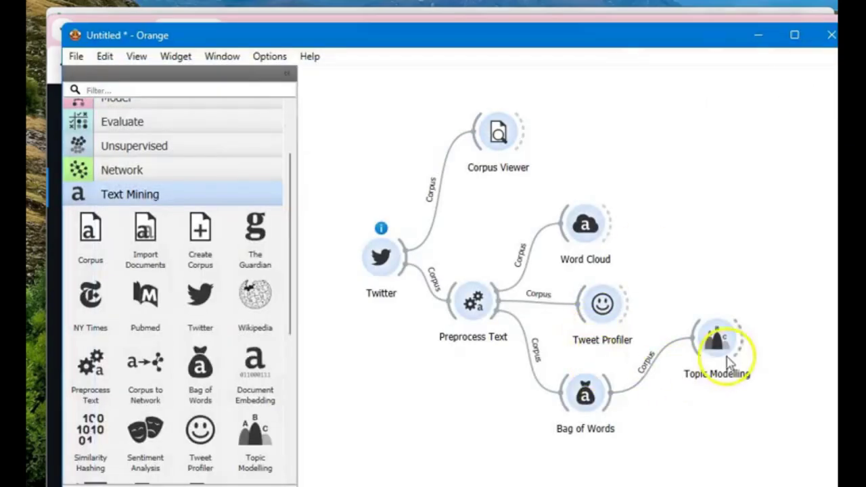
# Step: Add an LDAvis widget connected to the output of Topic Modelling
pyautogui.moveTo(775, 347); pyautogui.dragTo(786, 342)
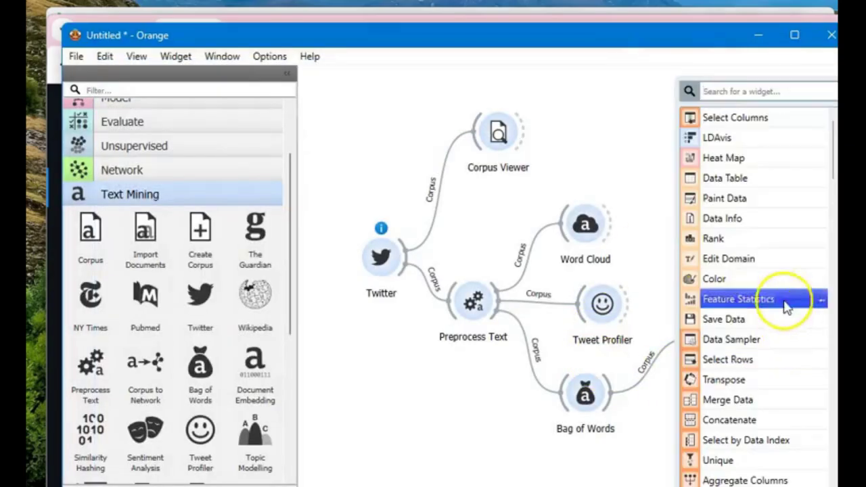
pyautogui.click(717, 139)
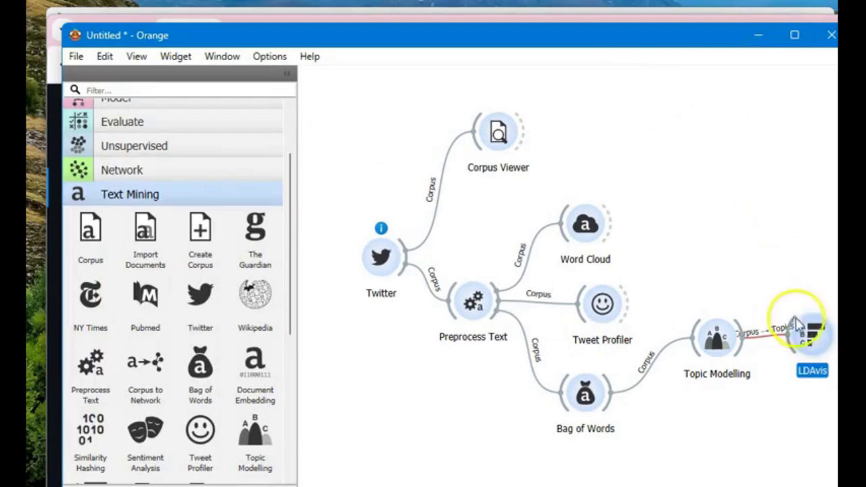
# Step: Relink Topic Modelling to LDAvis so that the All Topics output, instead of Corpus, feeds the Topics input
pyautogui.doubleClick(758, 338)
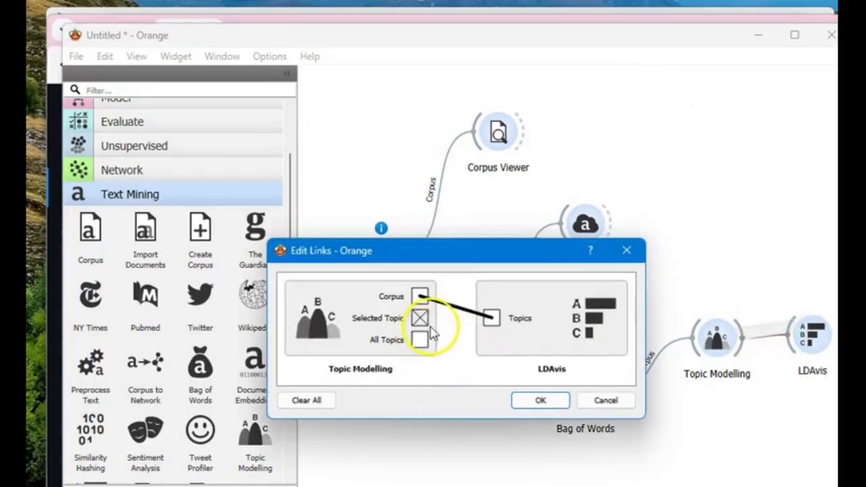
pyautogui.click(451, 306)
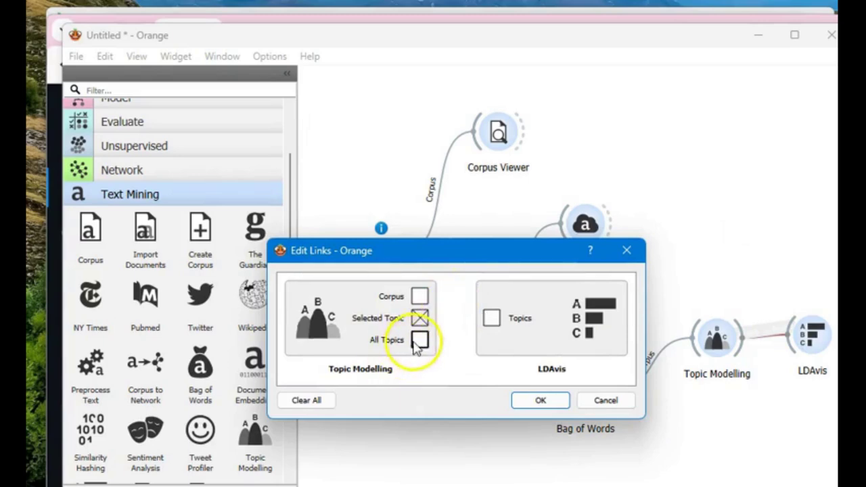
pyautogui.moveTo(420, 339); pyautogui.dragTo(498, 323)
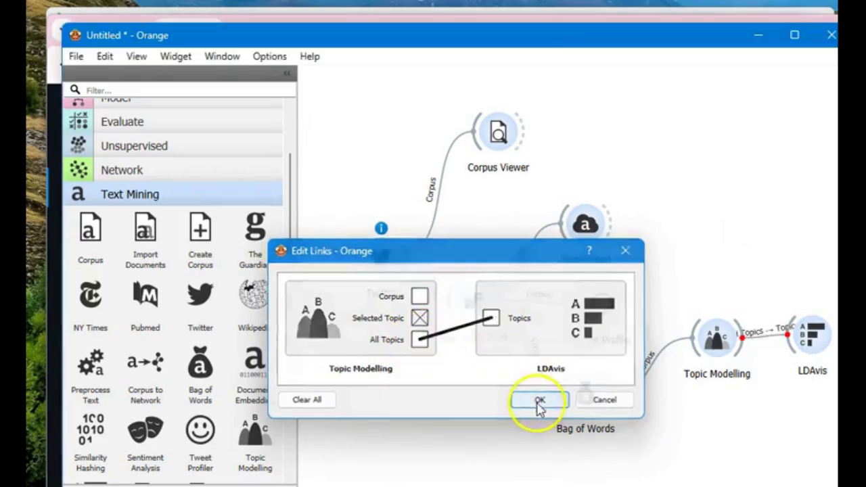
pyautogui.click(540, 401)
# Step: Open LDAvis, bring its window into view, and examine the word weights and frequency legend for Topic 1
pyautogui.doubleClick(824, 342)
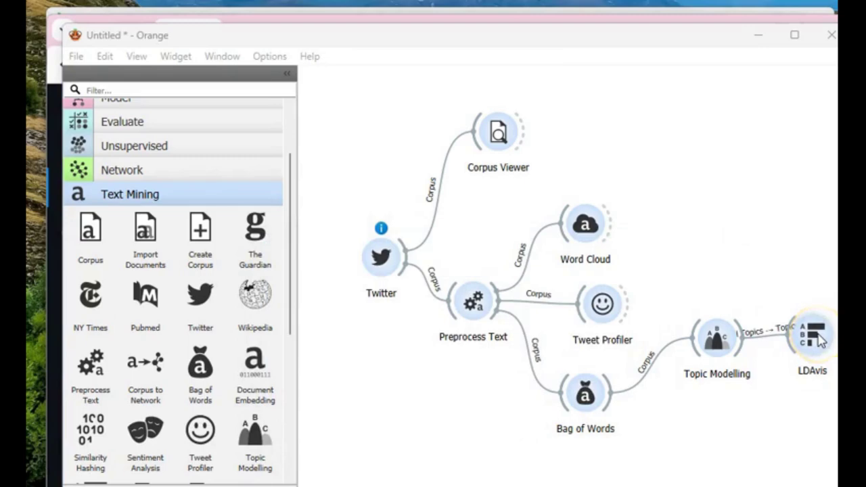
pyautogui.moveTo(0, 40); pyautogui.dragTo(320, 15)
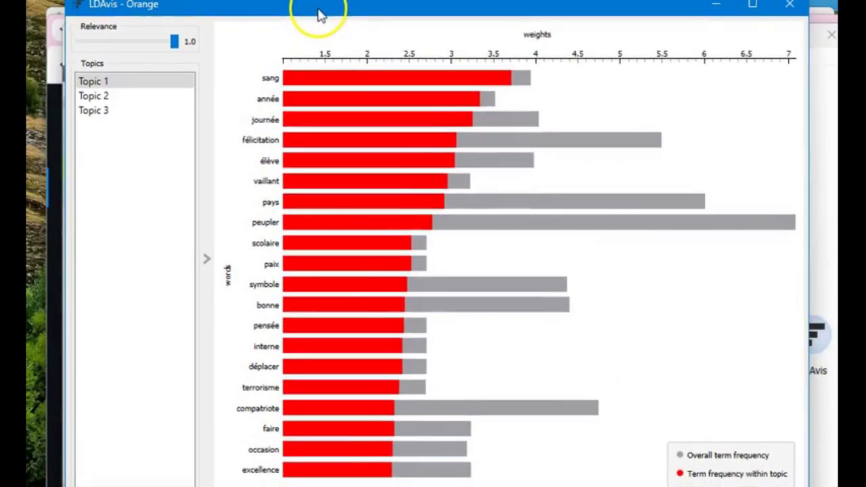
pyautogui.moveTo(581, 208)
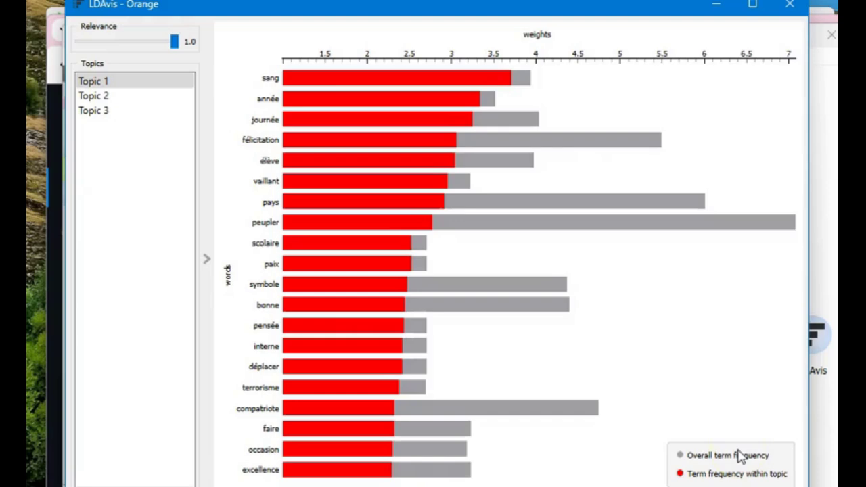
# Step: Compare the Topic 1 words at relevance 0.5, return the relevance to 1.0, and close LDAvis
pyautogui.click(116, 43)
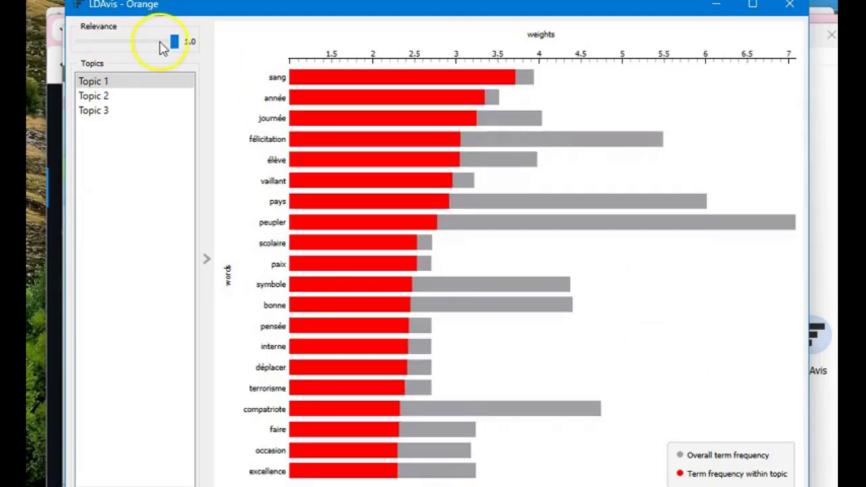
pyautogui.click(174, 42)
pyautogui.moveTo(173, 44); pyautogui.dragTo(127, 43)
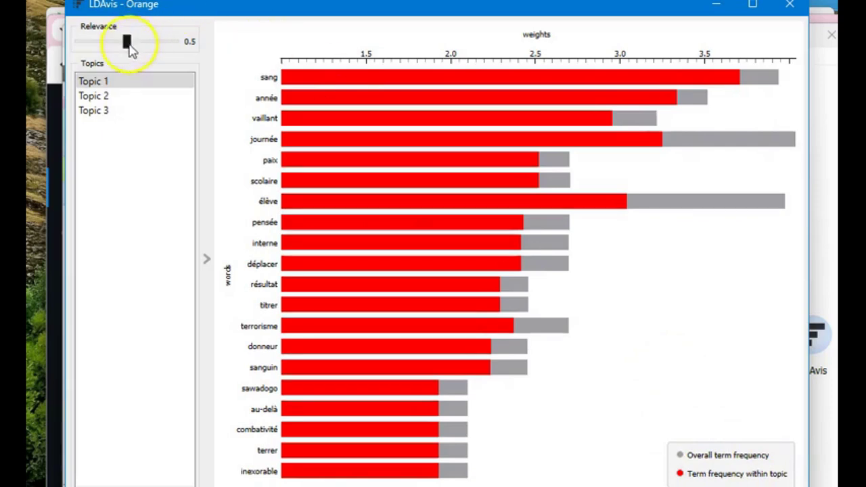
pyautogui.moveTo(130, 45); pyautogui.dragTo(189, 45)
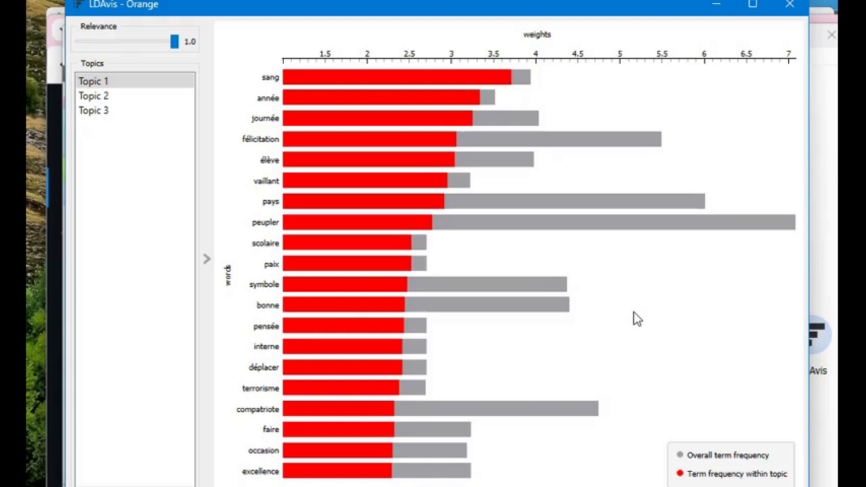
pyautogui.click(791, 8)
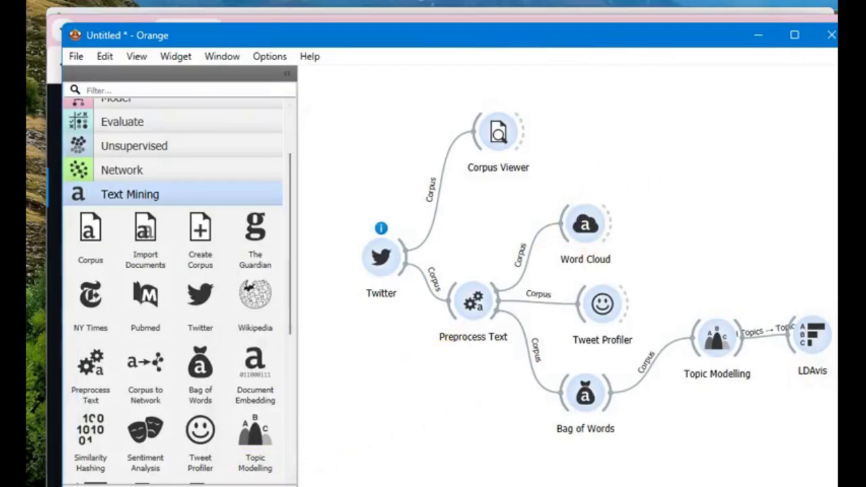
# Step: Switch to Chrome and bring up the research network's About page with its address ready for replacement
pyautogui.click(239, 486)
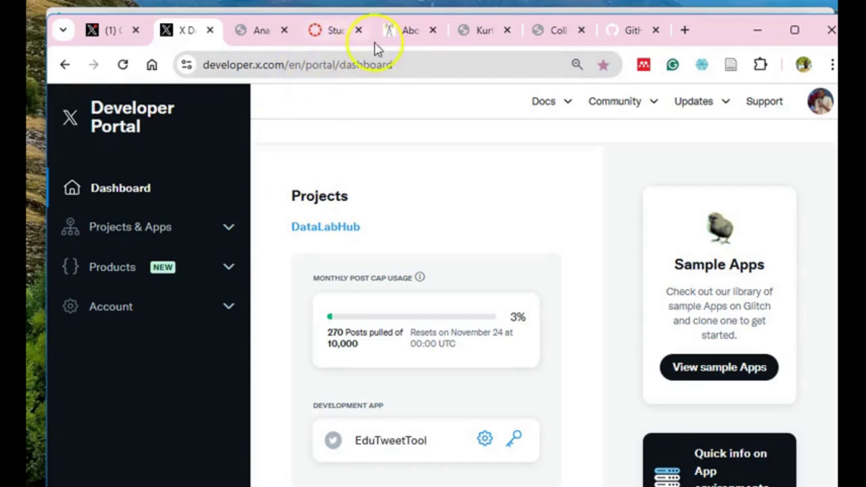
pyautogui.click(396, 35)
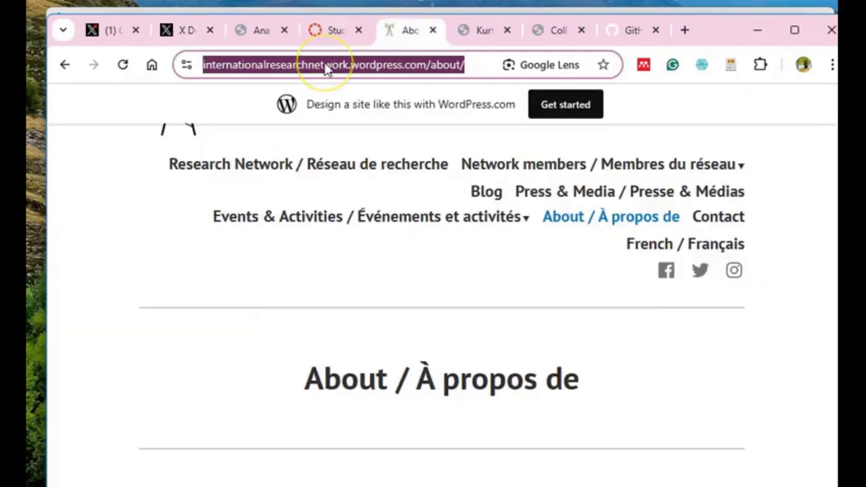
pyautogui.write('googl')
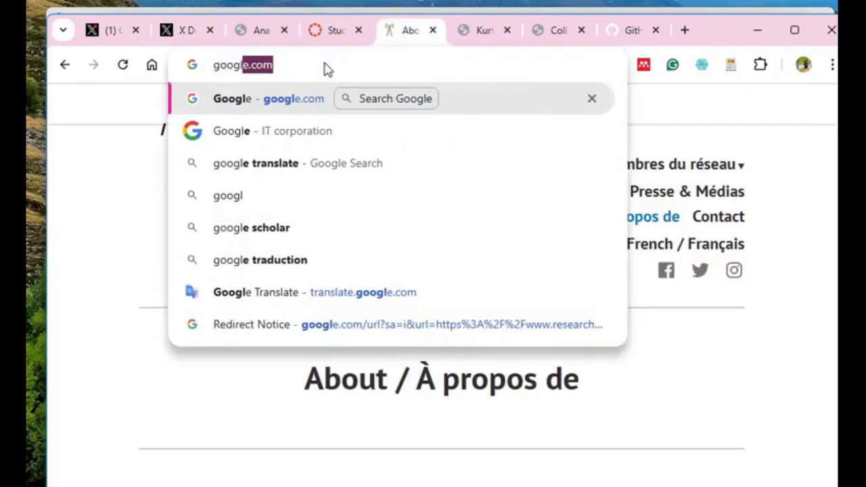
pyautogui.press('BackSpace')
pyautogui.press('BackSpace')
pyautogui.press('BackSpace')
pyautogui.press('BackSpace')
pyautogui.press('BackSpace')
pyautogui.press('BackSpace')
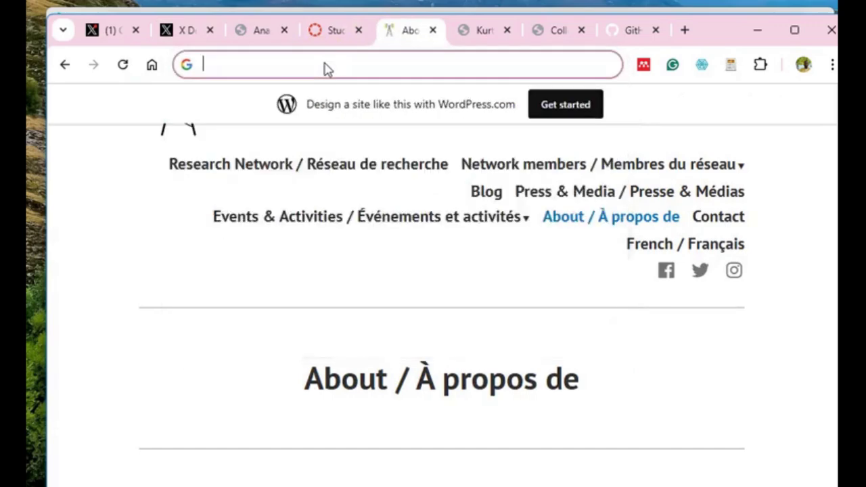
# Step: Open the Colab notebook recent_tweet_search_v1.0.ipynb and look through its code as far as the connect_to_endpoint function
pyautogui.write('colab')
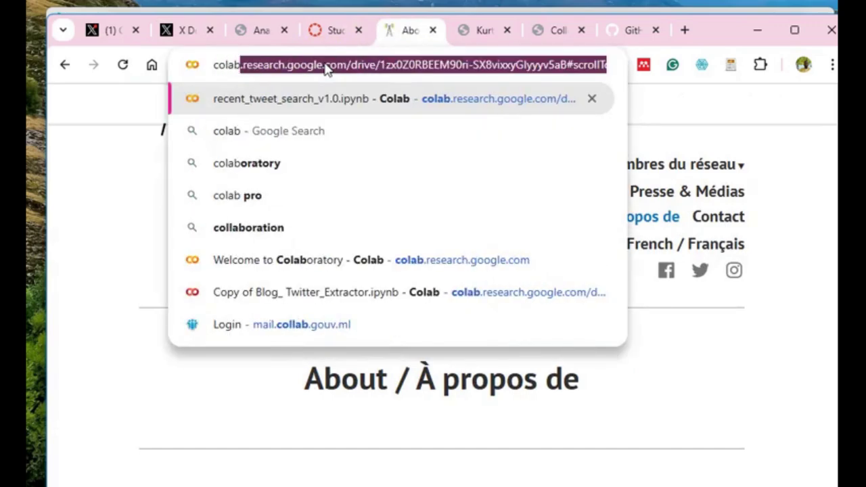
pyautogui.press('Return')
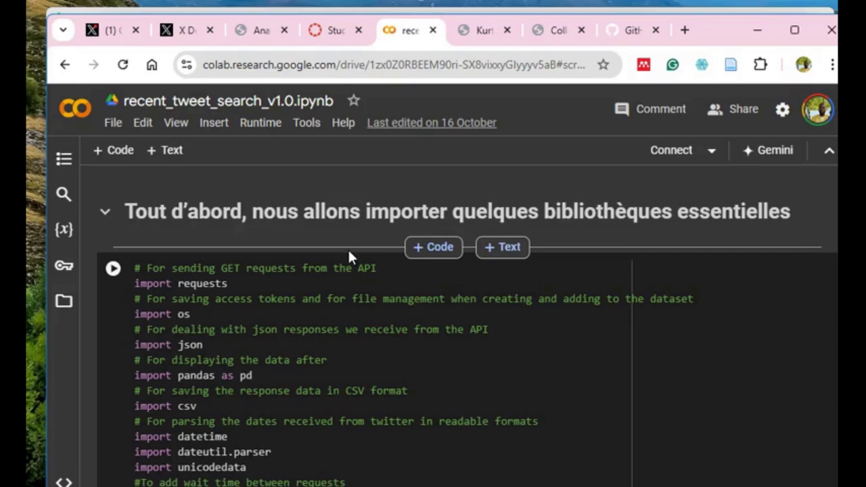
pyautogui.scroll(-15, 349, 252)
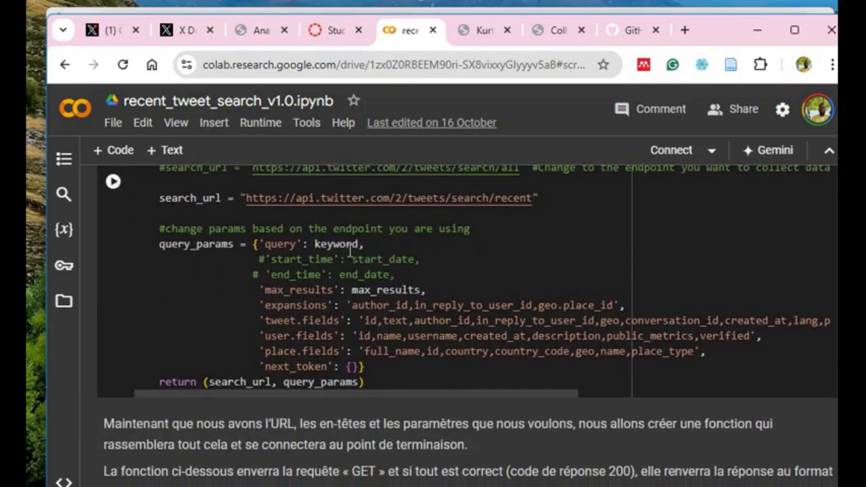
pyautogui.scroll(-1, 351, 251)
pyautogui.scroll(-5, 349, 252)
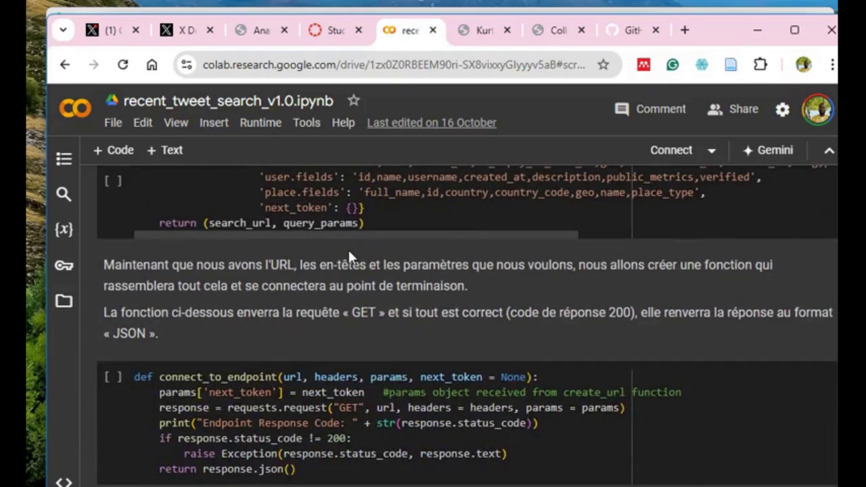
pyautogui.scroll(-1, 348, 247)
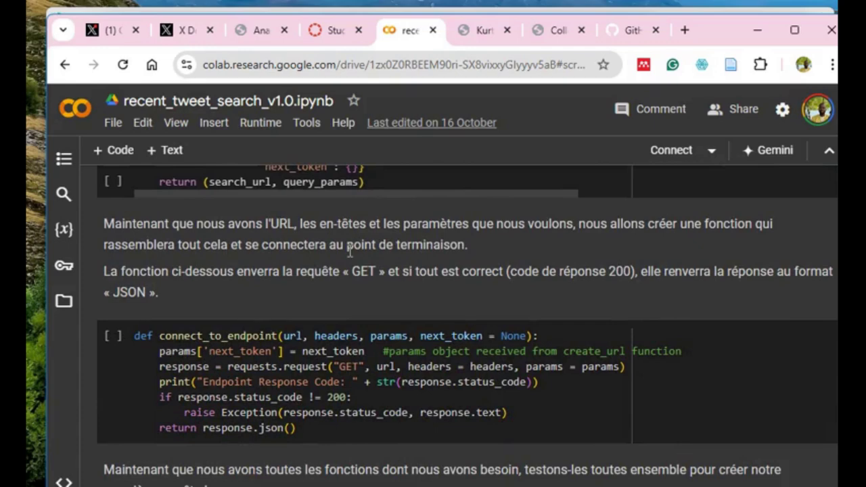
pyautogui.scroll(-2, 350, 251)
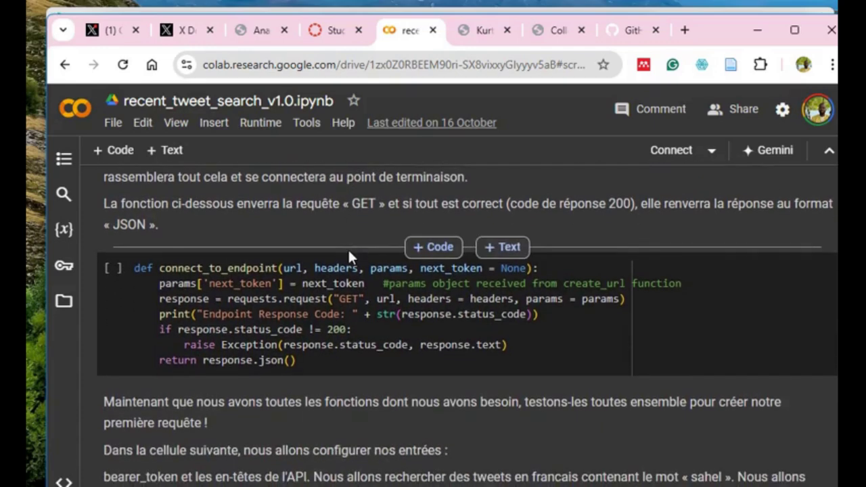